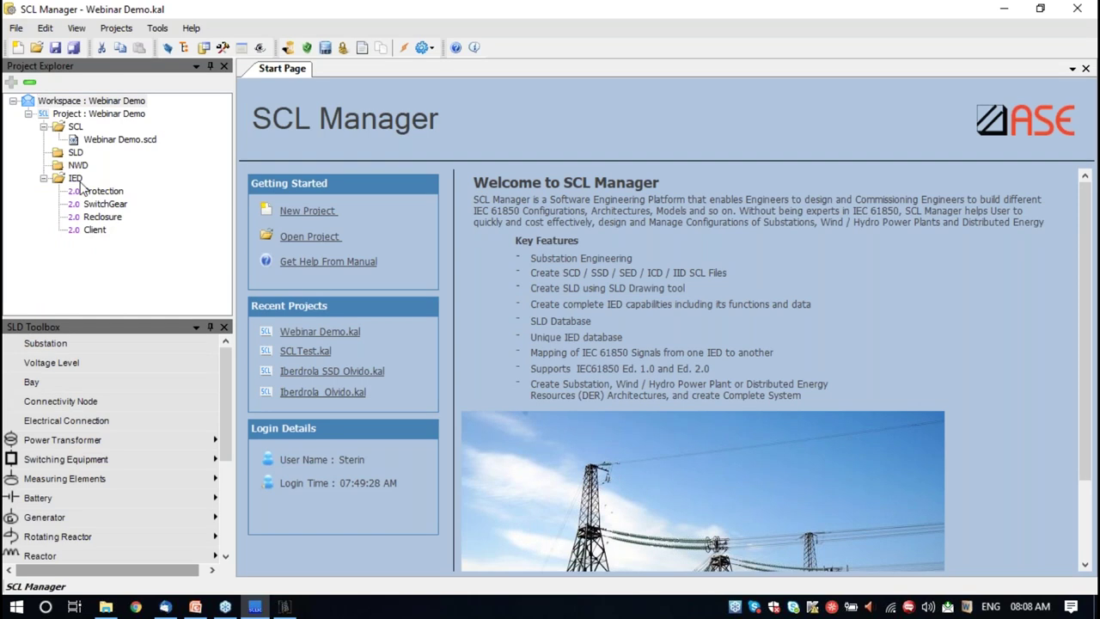
# Review the wizard options for adding an IED, including the IED database filter page, and exit the wizard without adding one
pyautogui.rightClick(76, 180)
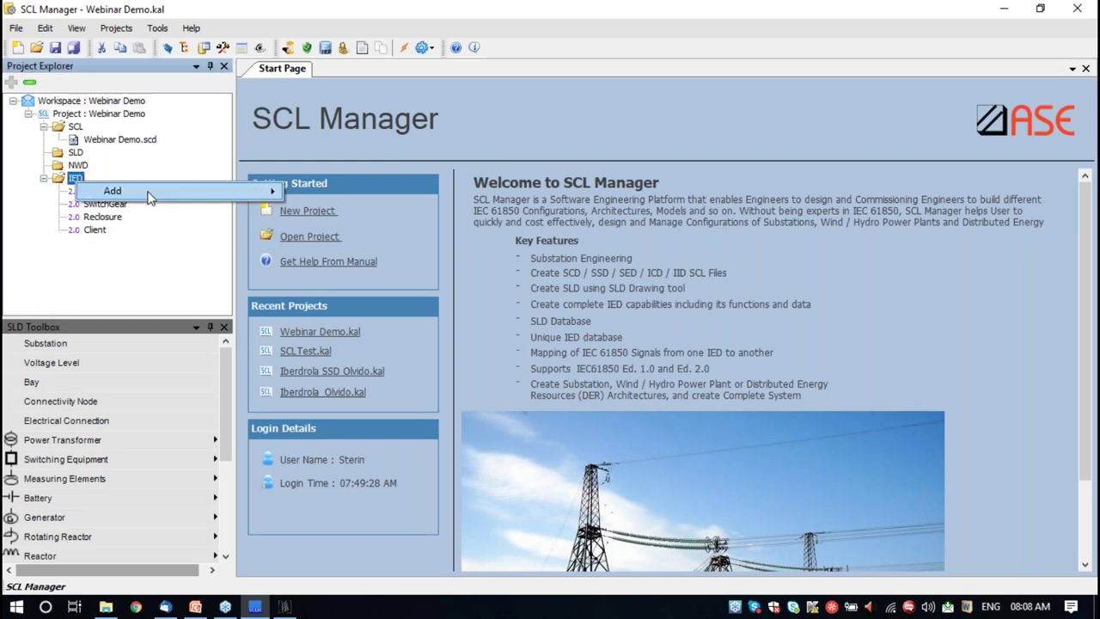
pyautogui.moveTo(147, 192)
pyautogui.click(359, 197)
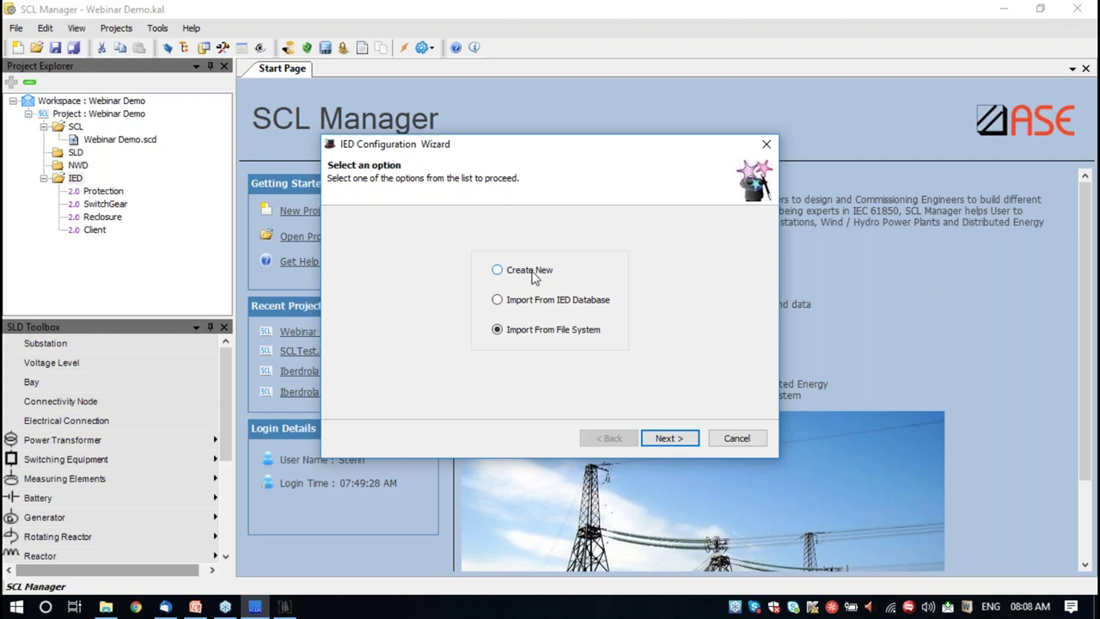
pyautogui.click(540, 301)
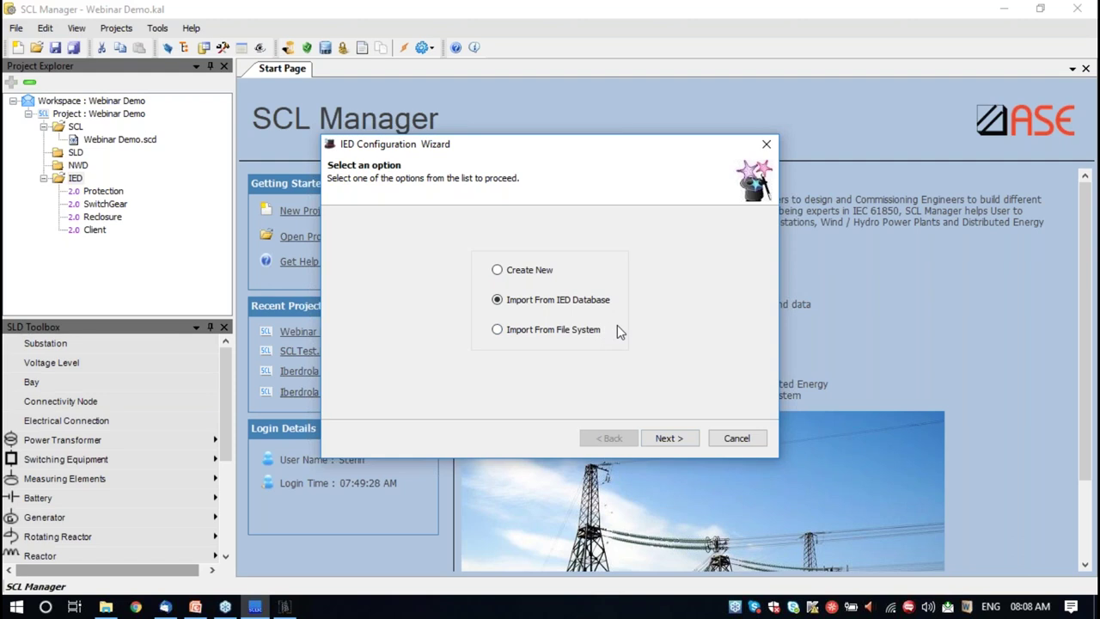
pyautogui.click(668, 439)
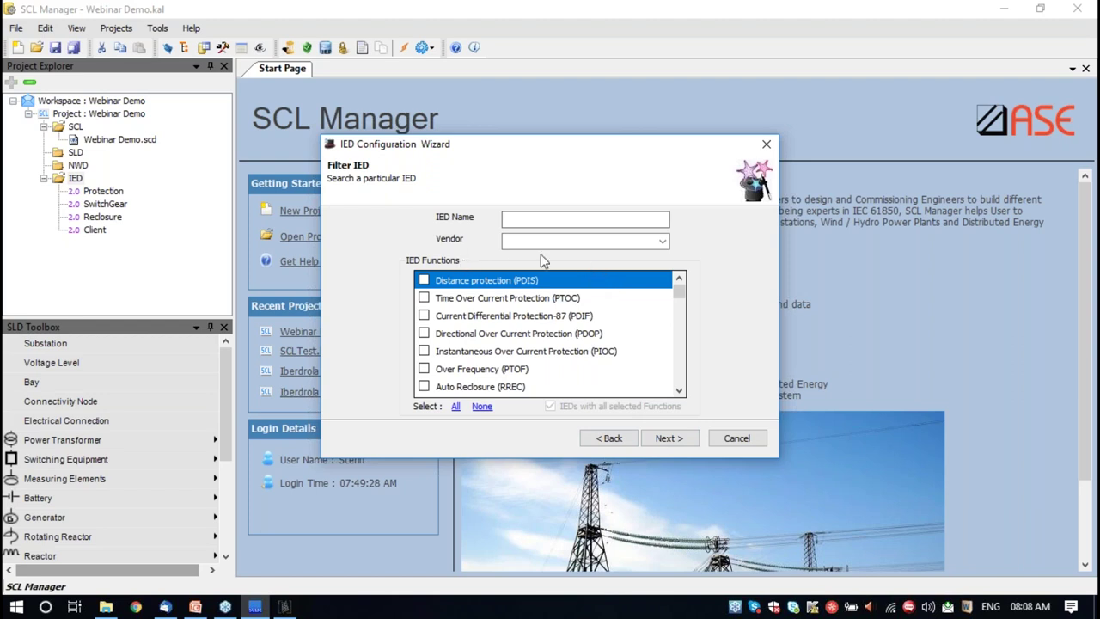
pyautogui.click(608, 434)
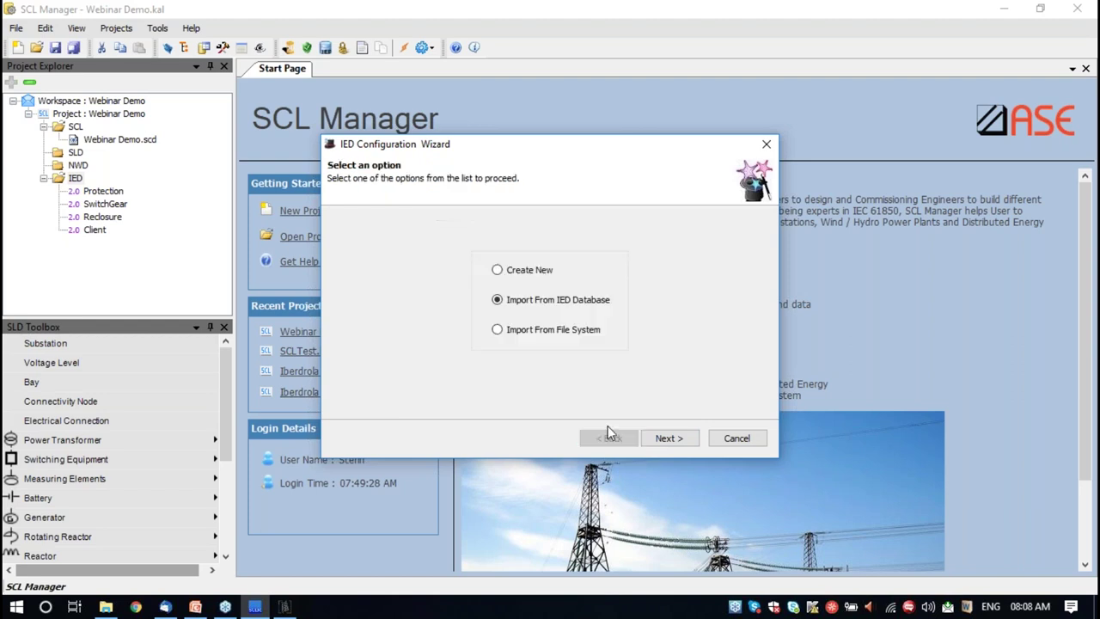
pyautogui.click(541, 333)
pyautogui.click(765, 144)
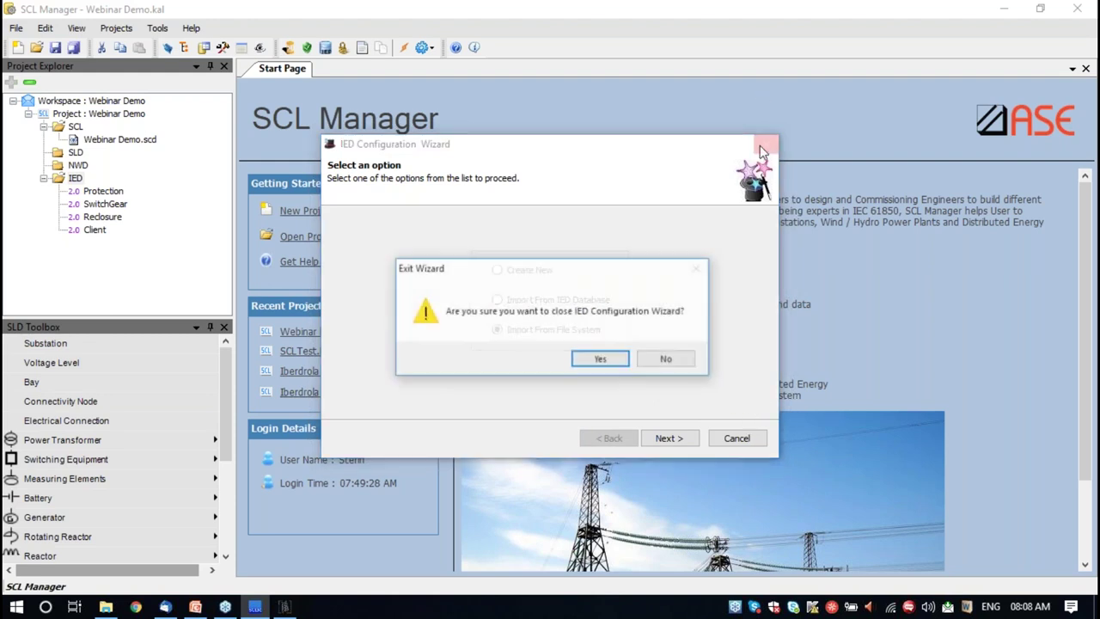
pyautogui.click(601, 360)
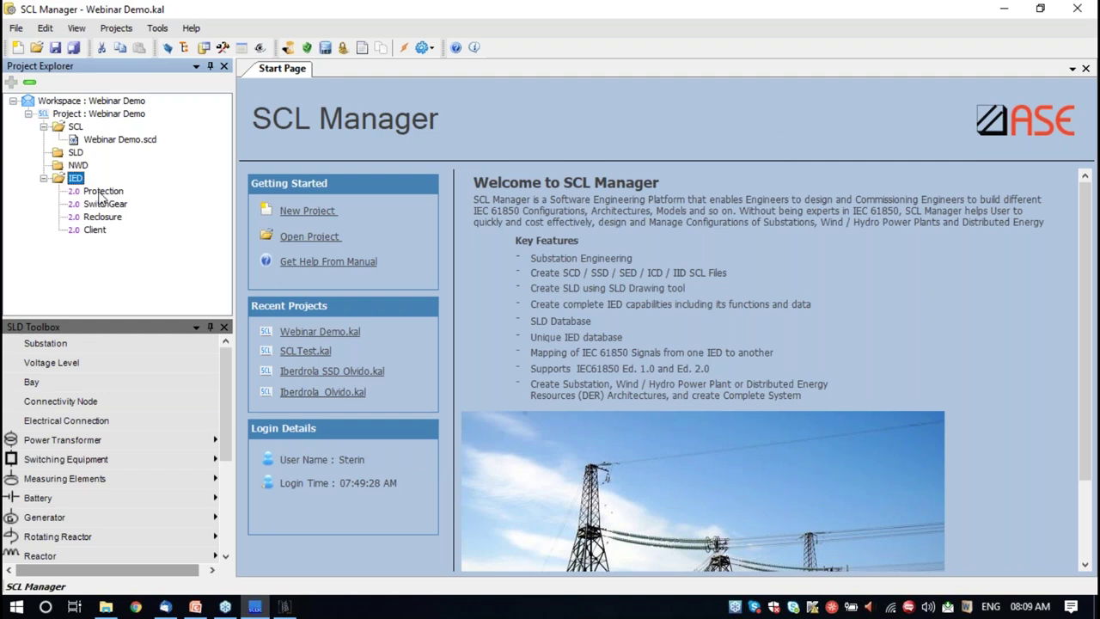
# Open the Protection IED and examine its communication details, including the MMS IP address and the Trip_Goose control block addressing
pyautogui.doubleClick(100, 193)
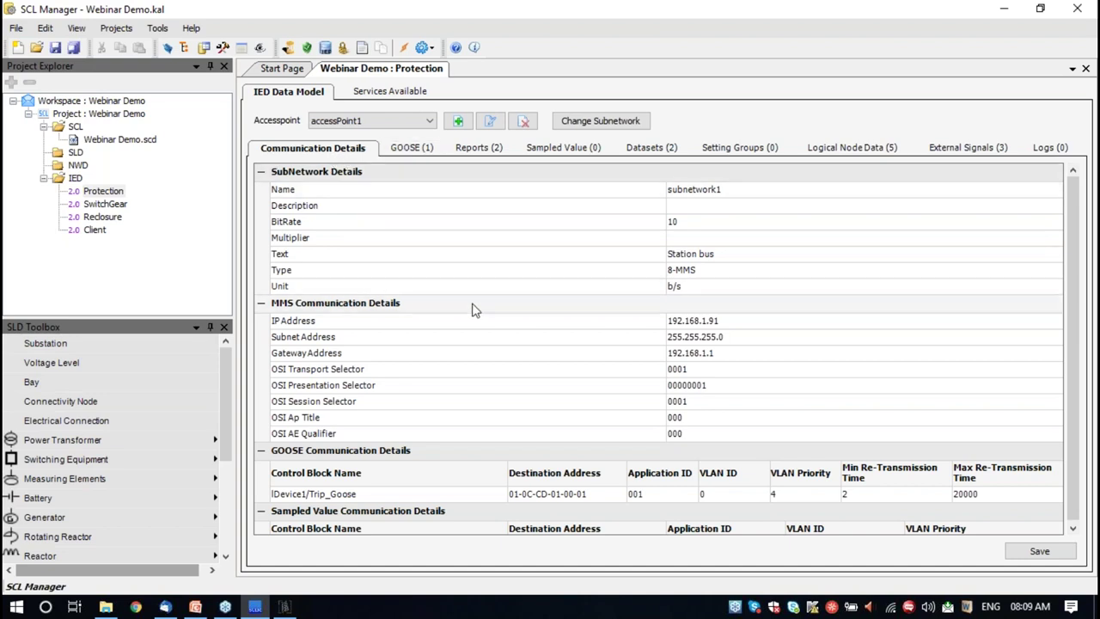
pyautogui.click(553, 325)
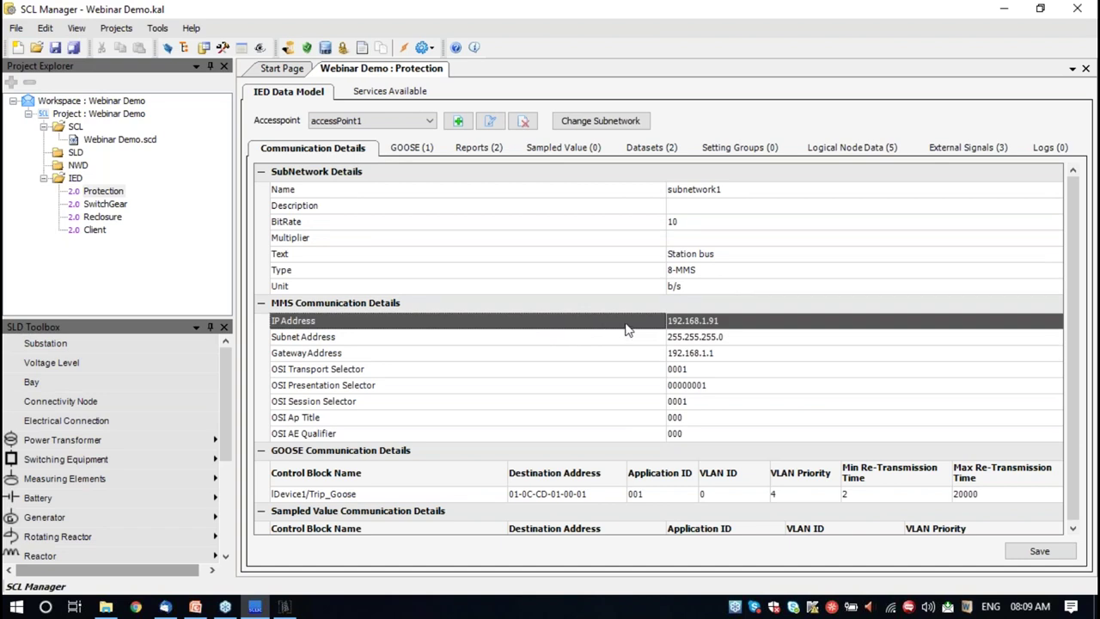
pyautogui.scroll(-1, 481, 421)
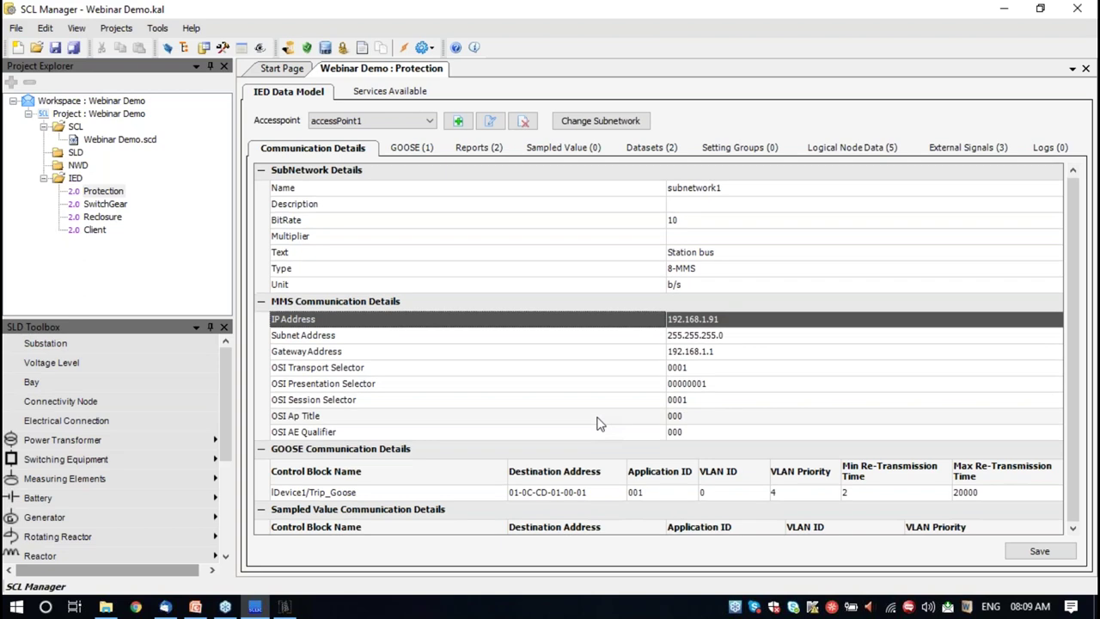
pyautogui.click(342, 495)
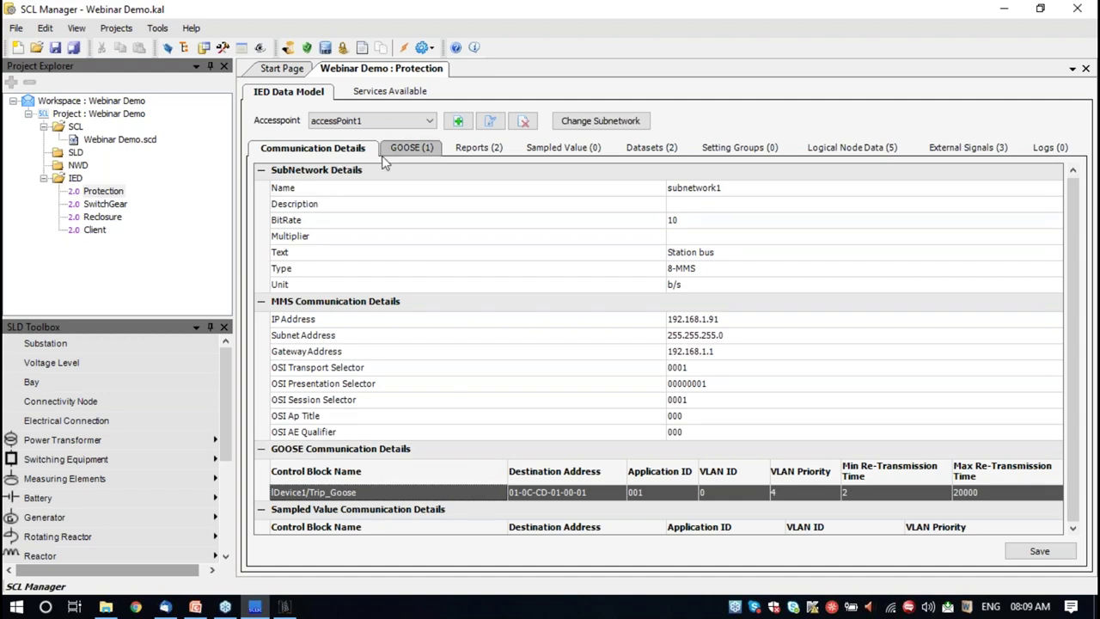
# Examine the MMXU1 logical node of the Protection IED, expanding its MX data down to the Hz magnitude
pyautogui.click(872, 148)
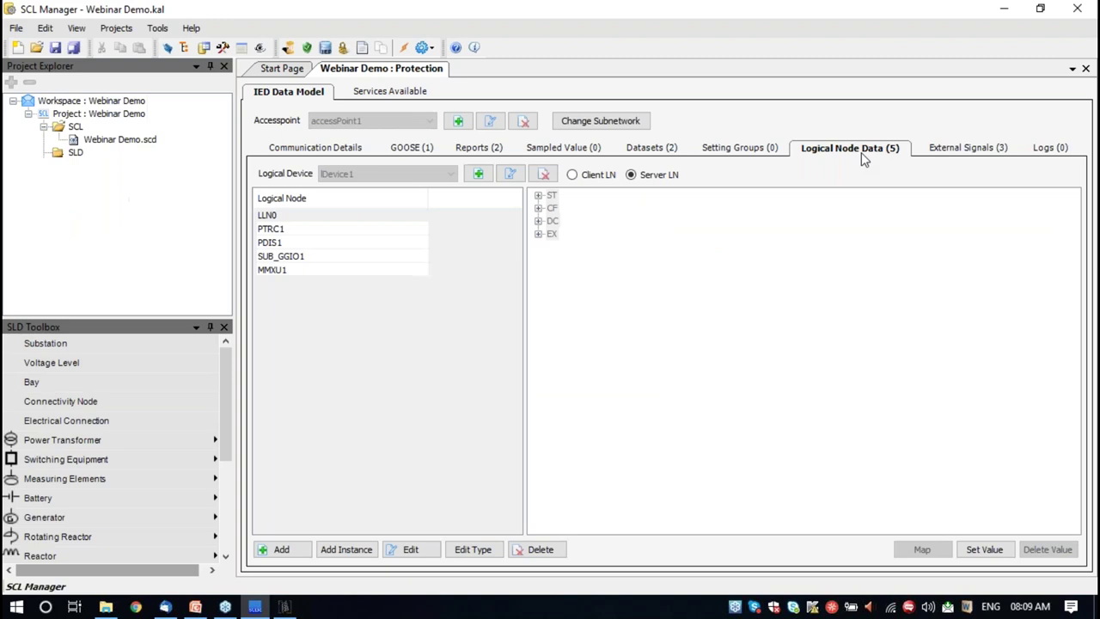
pyautogui.click(266, 272)
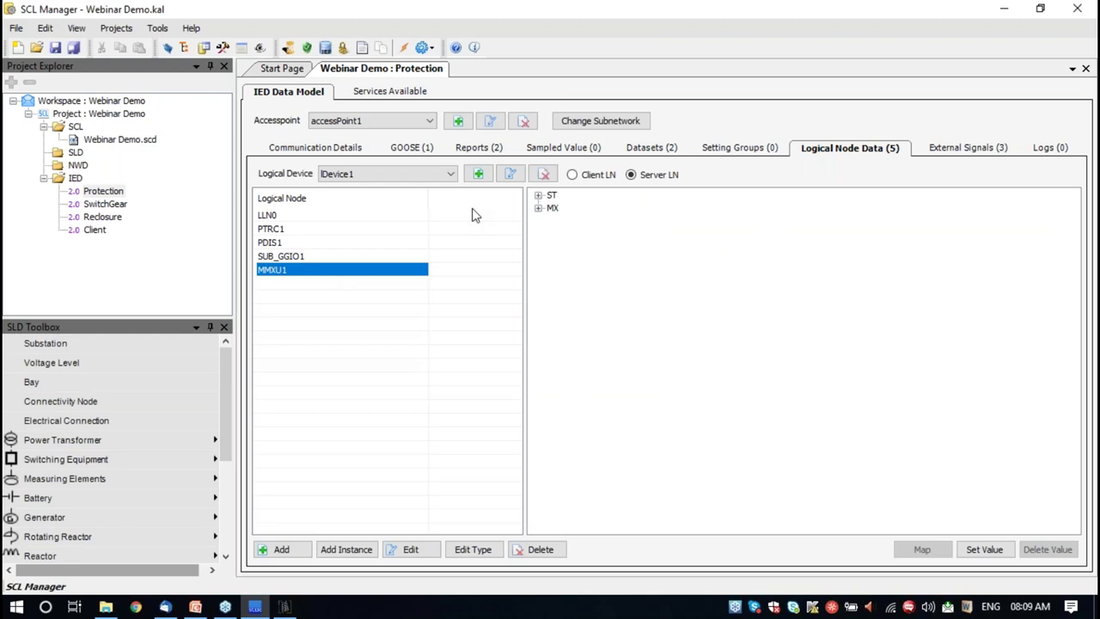
pyautogui.click(538, 210)
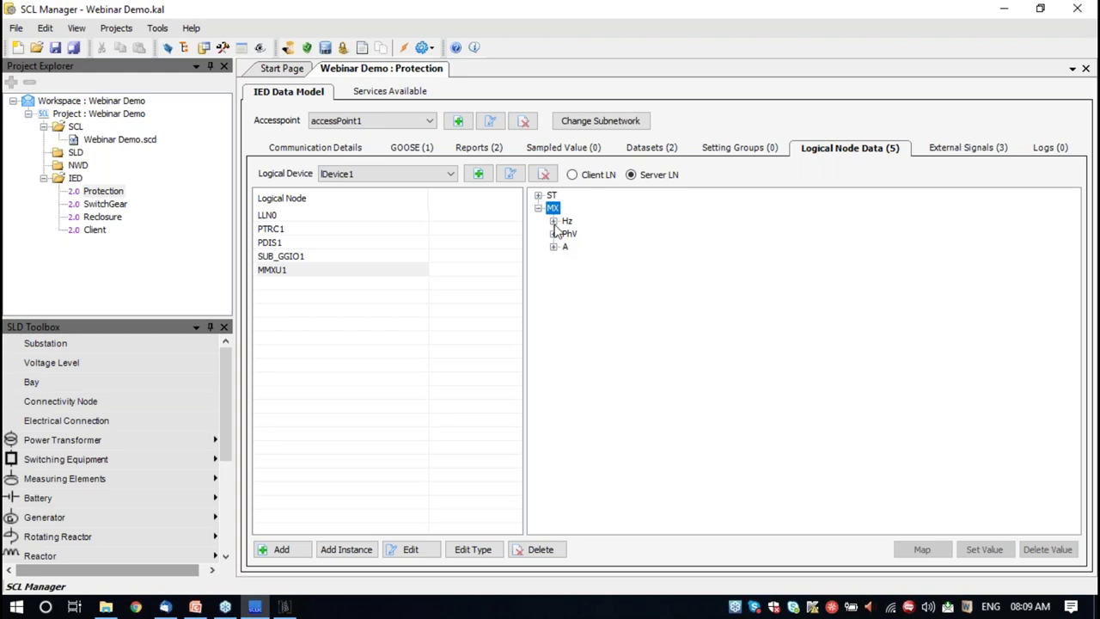
pyautogui.click(553, 221)
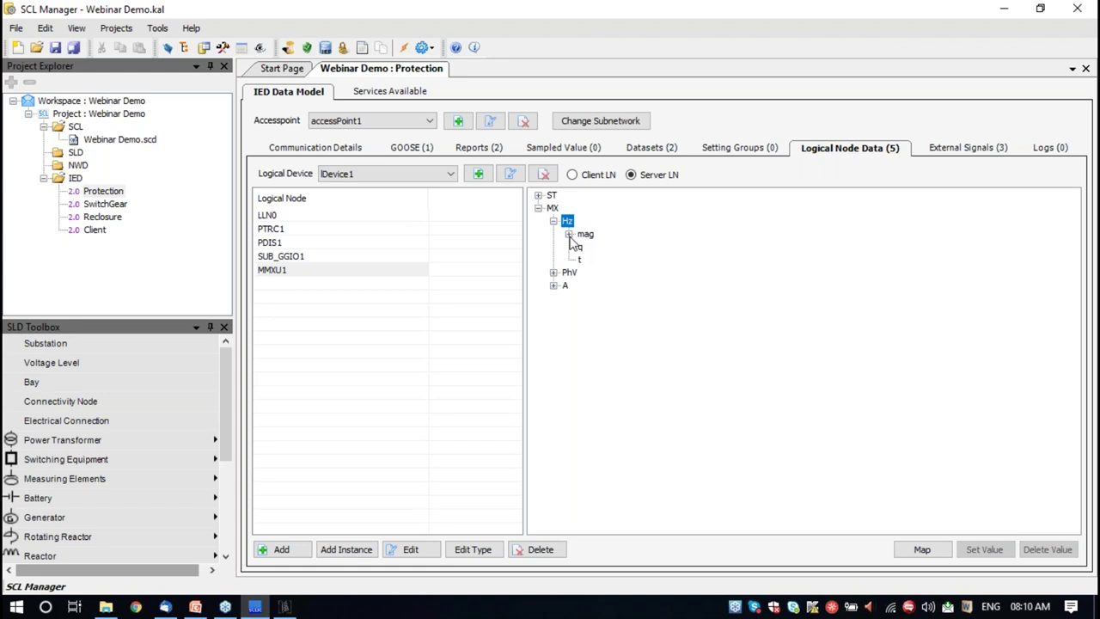
pyautogui.click(569, 235)
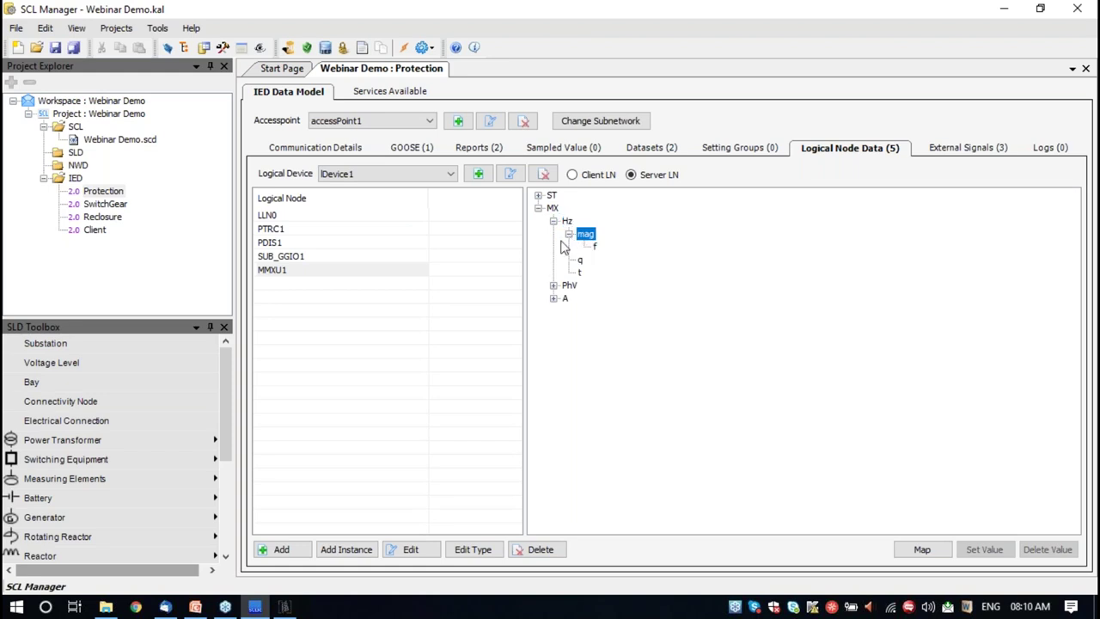
pyautogui.click(271, 271)
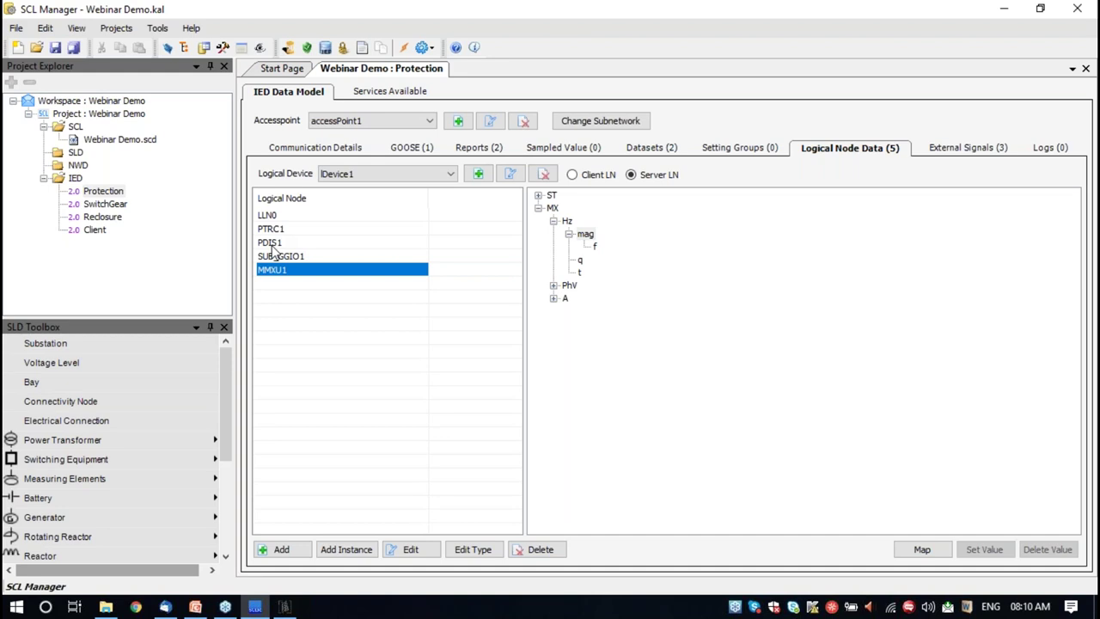
# Inspect the PDIS1 and PTRC1 logical nodes, expanding the Tr data object under PTRC1's ST data
pyautogui.click(268, 242)
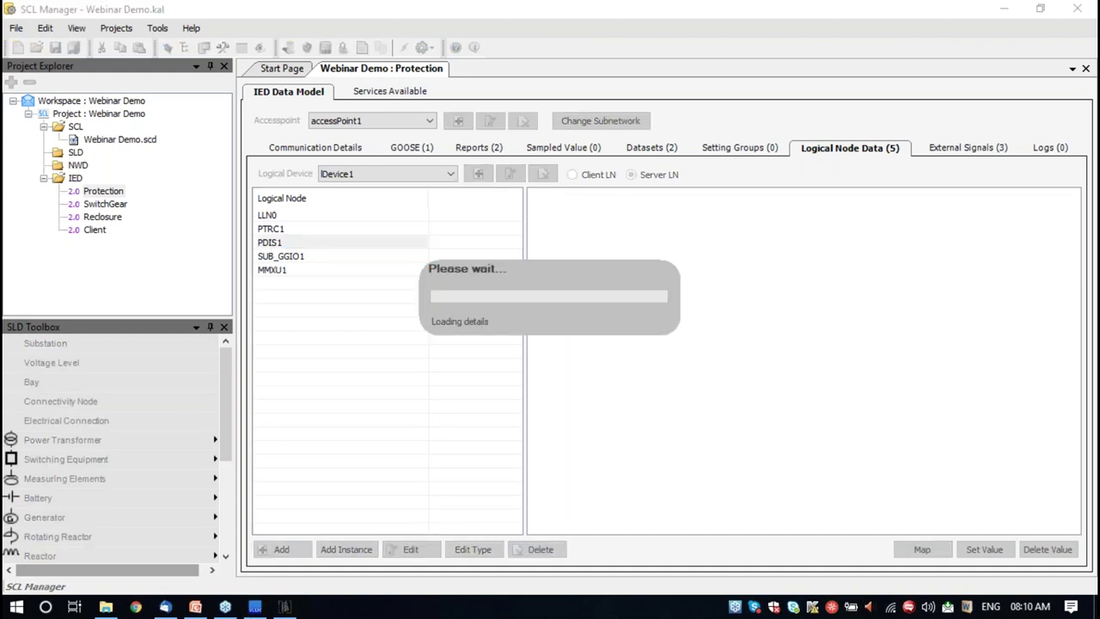
pyautogui.click(268, 230)
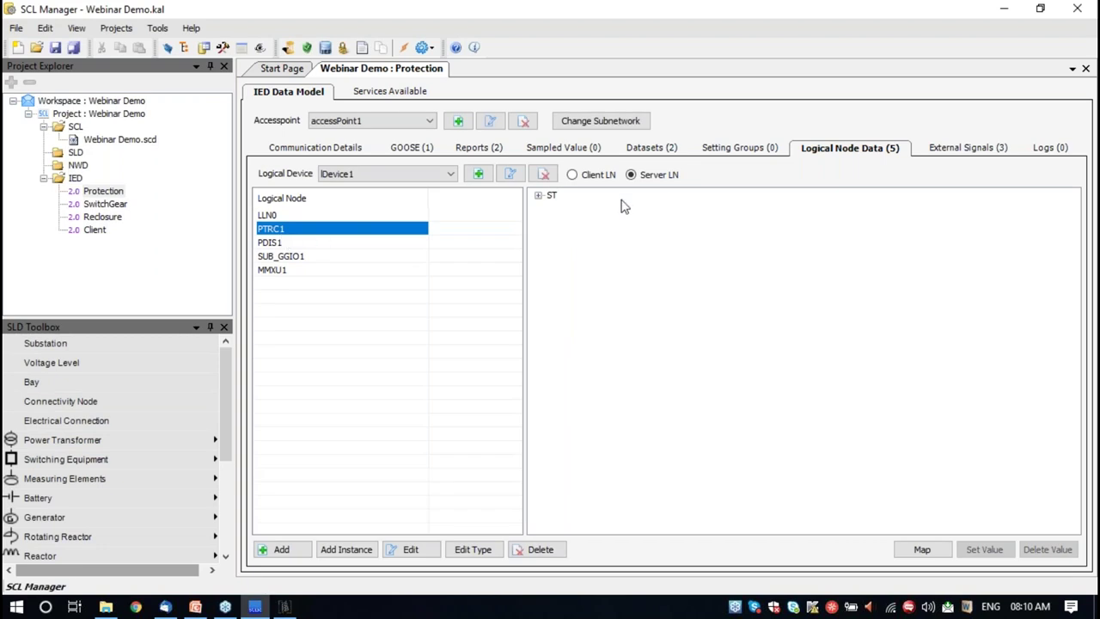
pyautogui.click(538, 196)
pyautogui.click(553, 221)
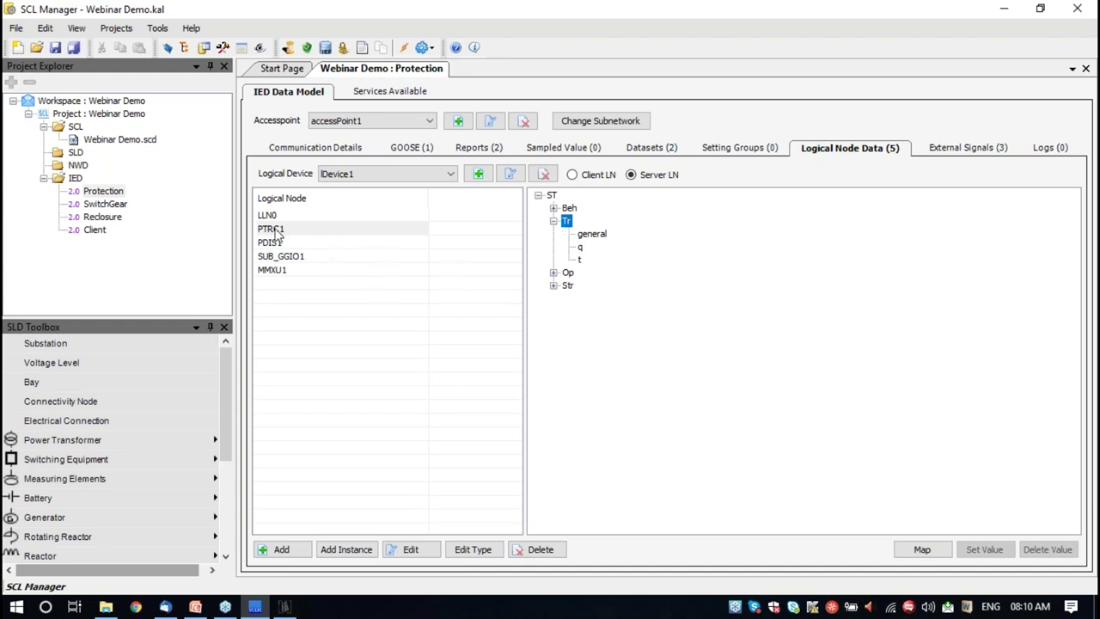
# Inspect the SUB_GGIO1 logical node, expanding the DPCSO1 data object under its ST data
pyautogui.click(269, 257)
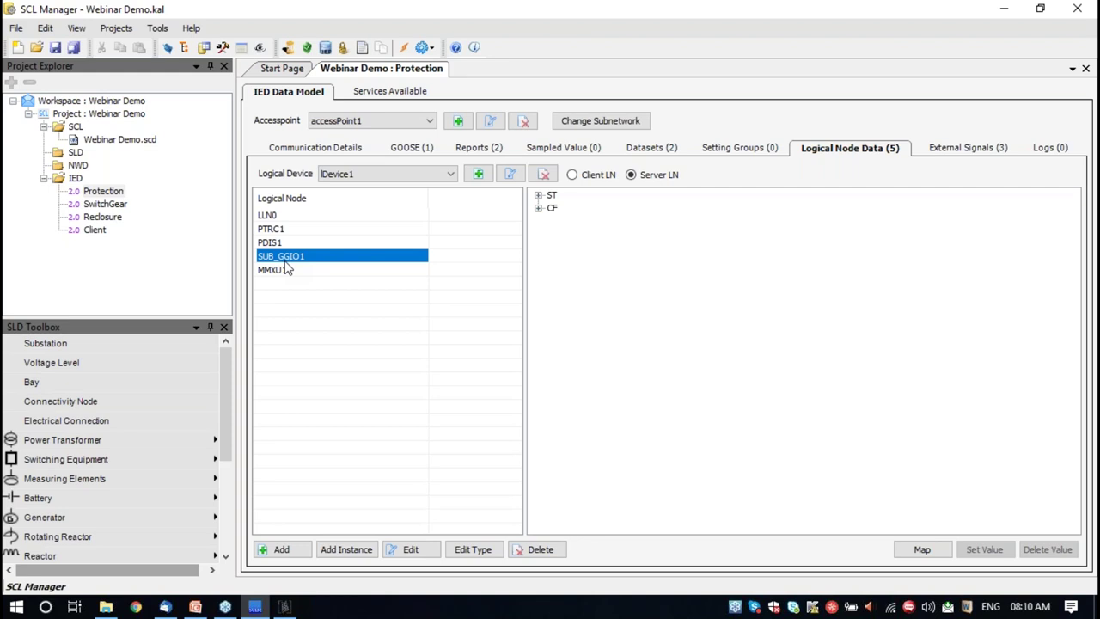
pyautogui.doubleClick(551, 196)
pyautogui.click(554, 222)
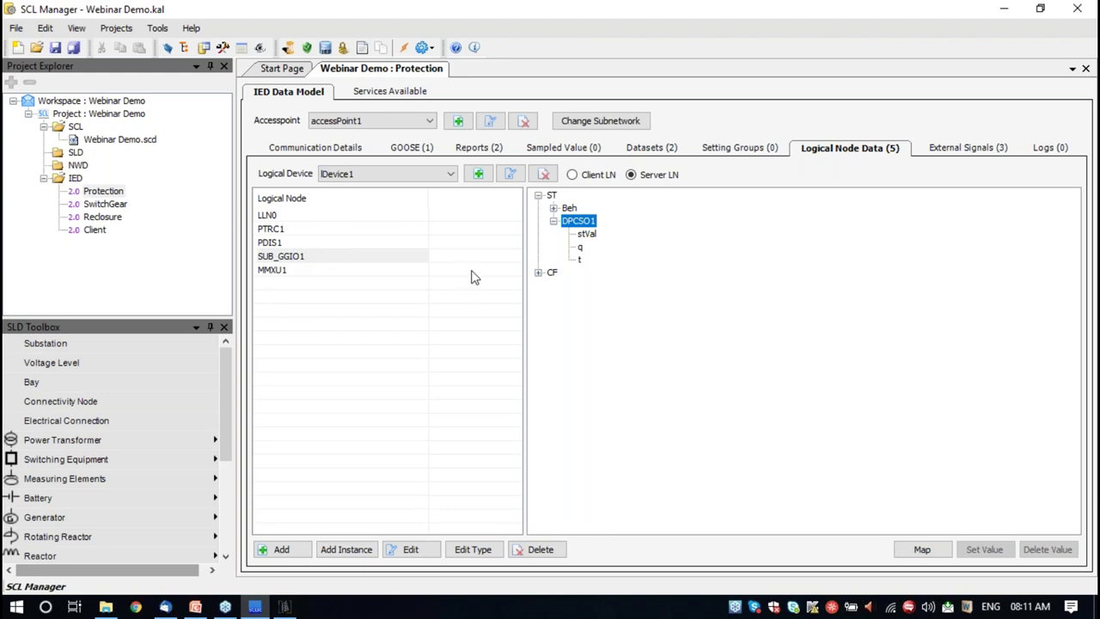
pyautogui.click(297, 259)
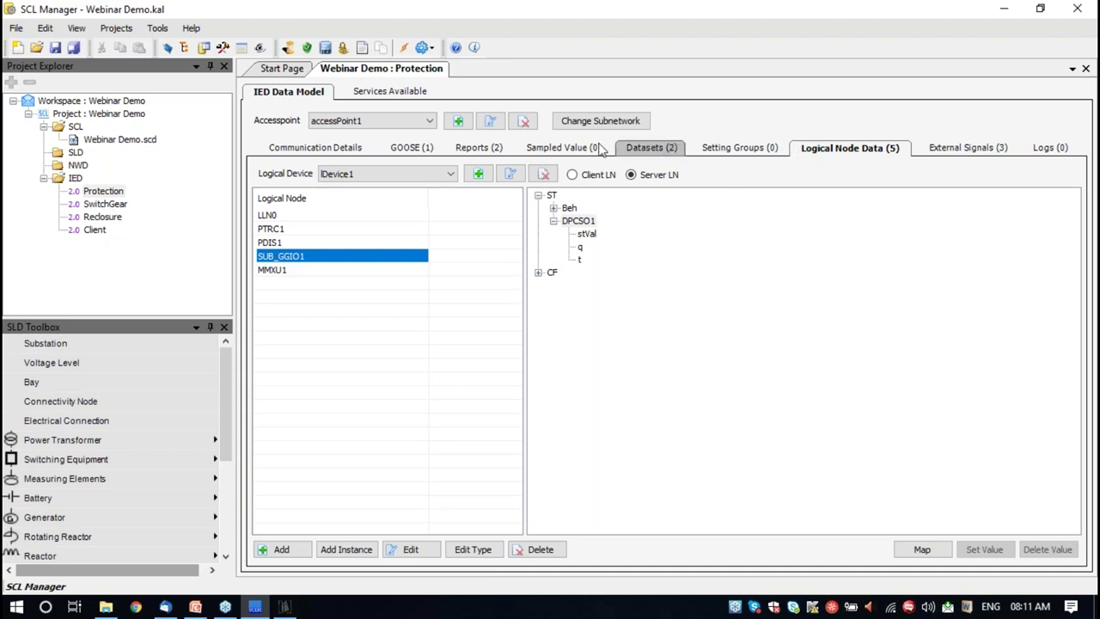
# Open the Trip dataset of the Protection IED, review its PTRC1 and PDIS1 FCDA tags, and close it unchanged
pyautogui.click(641, 150)
pyautogui.doubleClick(314, 216)
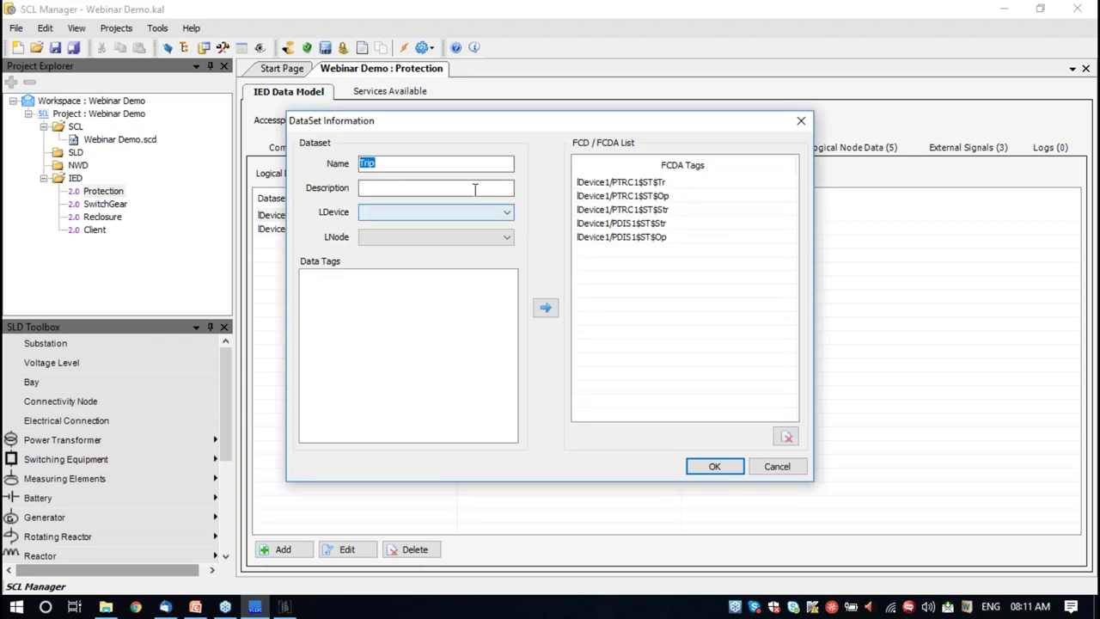
pyautogui.click(632, 187)
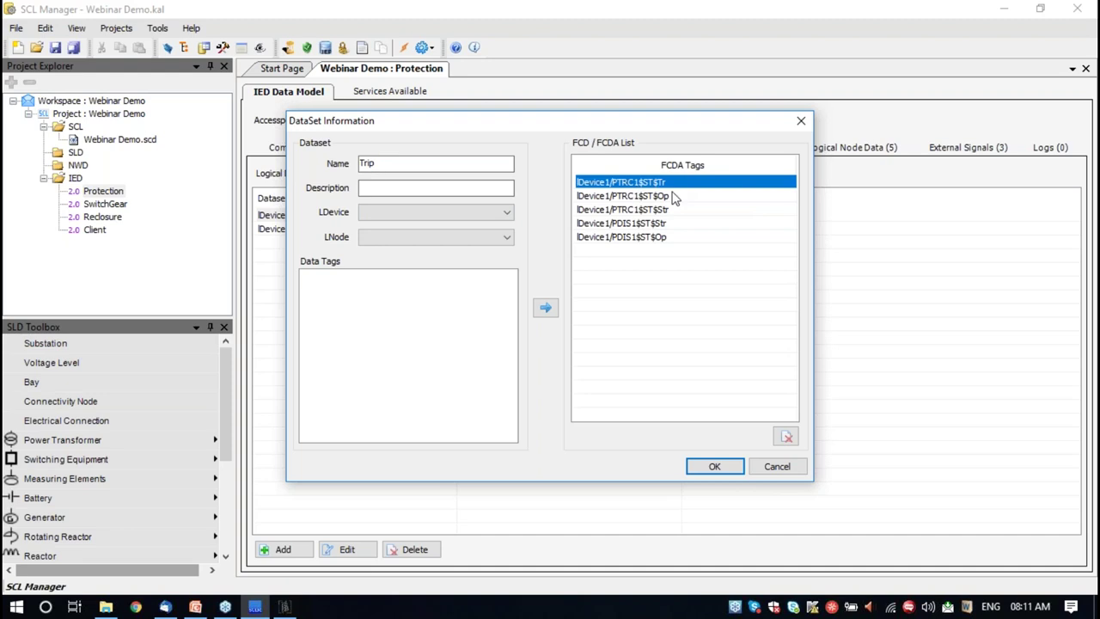
pyautogui.click(628, 224)
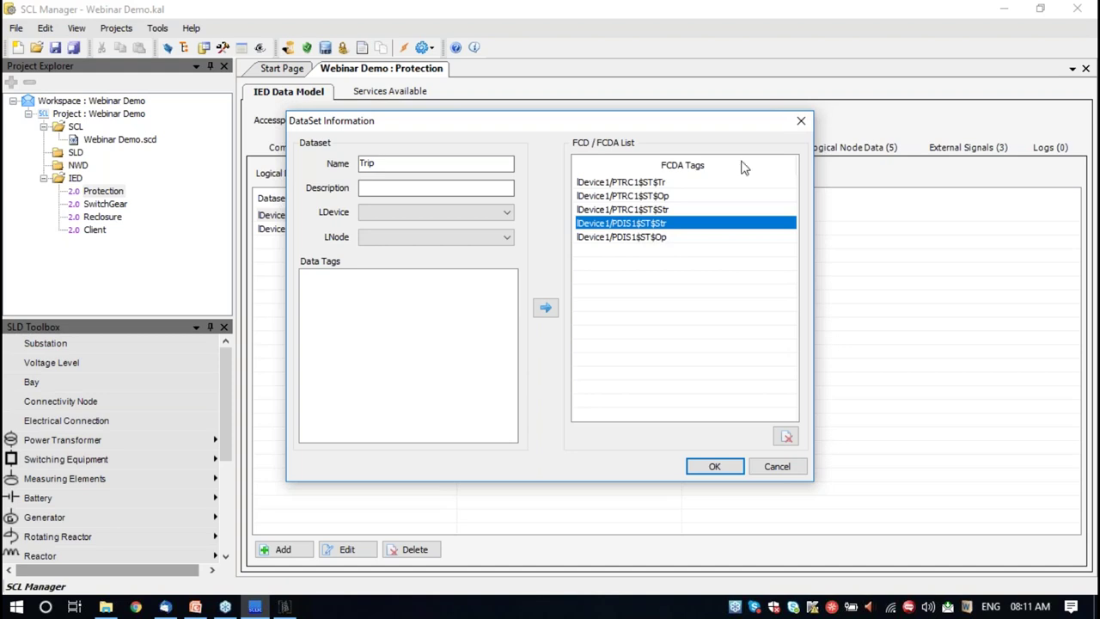
pyautogui.click(801, 121)
# Open the Metering dataset, review its MMXU1 tags for Hz, PhV and A, and close it unchanged
pyautogui.doubleClick(331, 229)
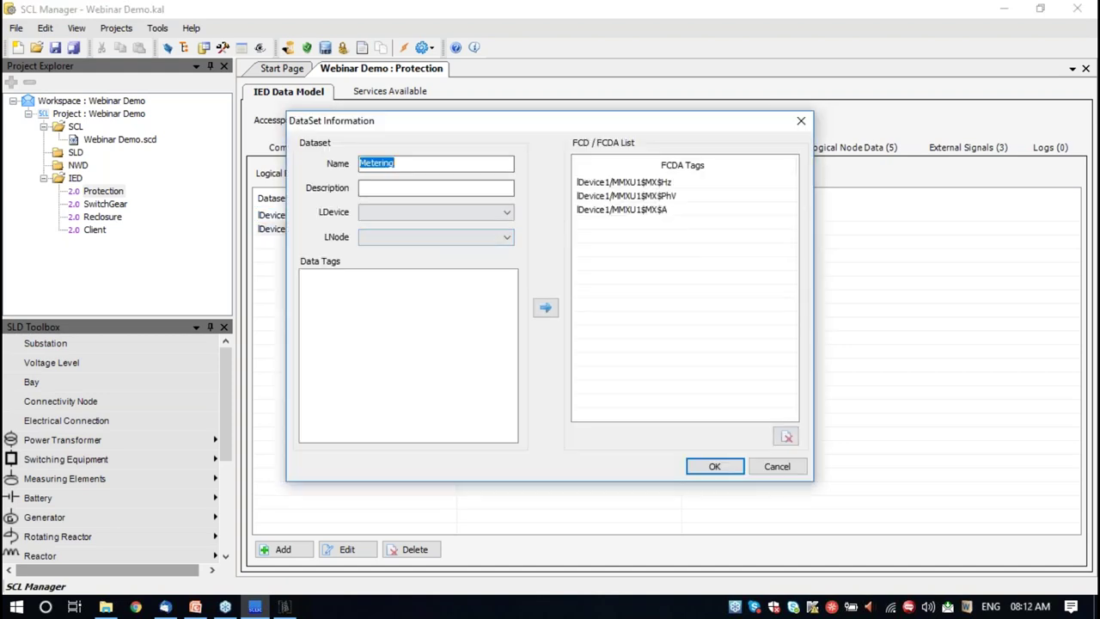
pyautogui.click(640, 185)
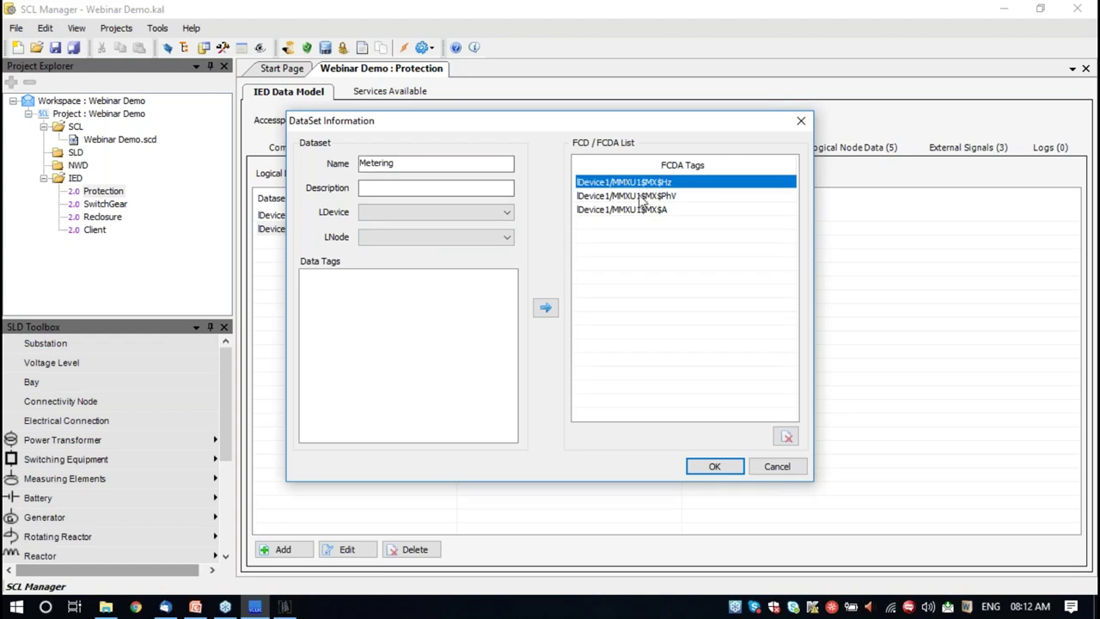
pyautogui.click(640, 197)
pyautogui.click(634, 211)
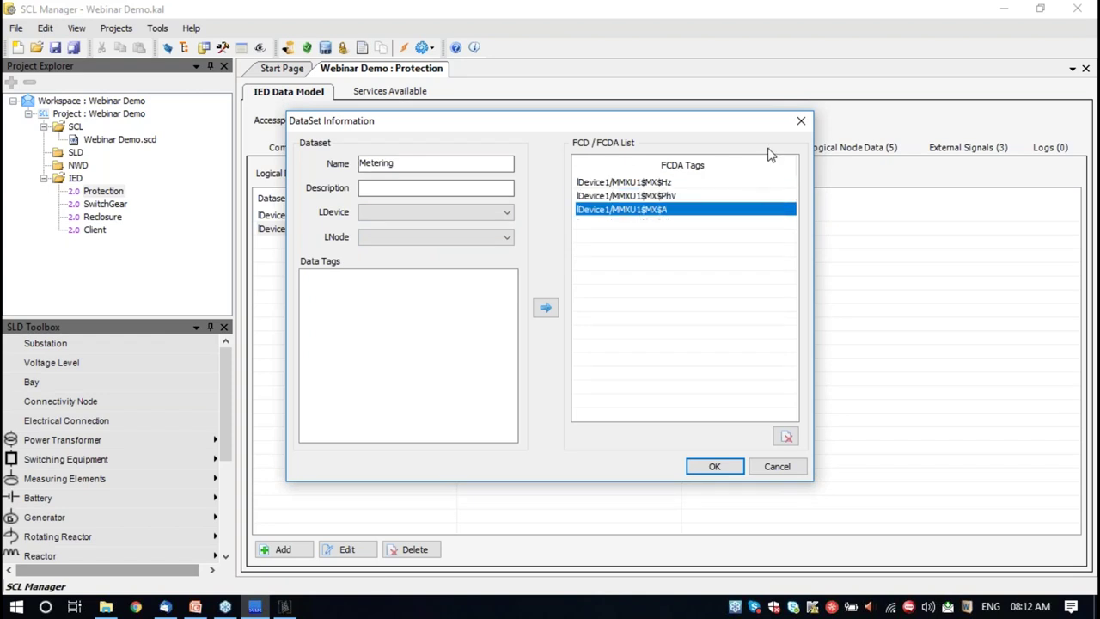
pyautogui.click(639, 186)
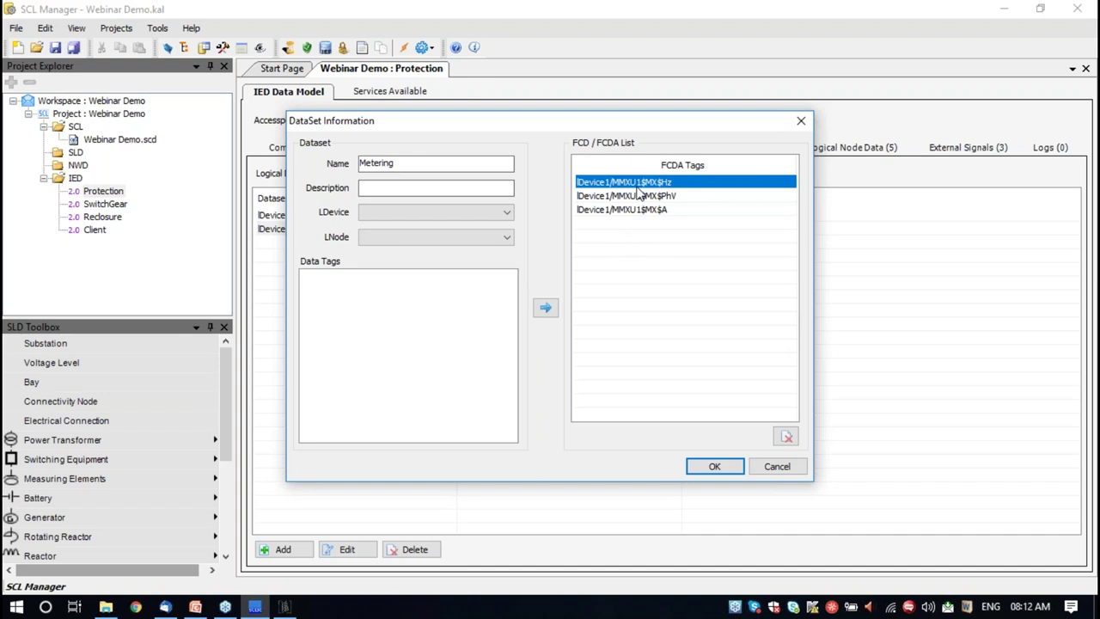
pyautogui.click(805, 121)
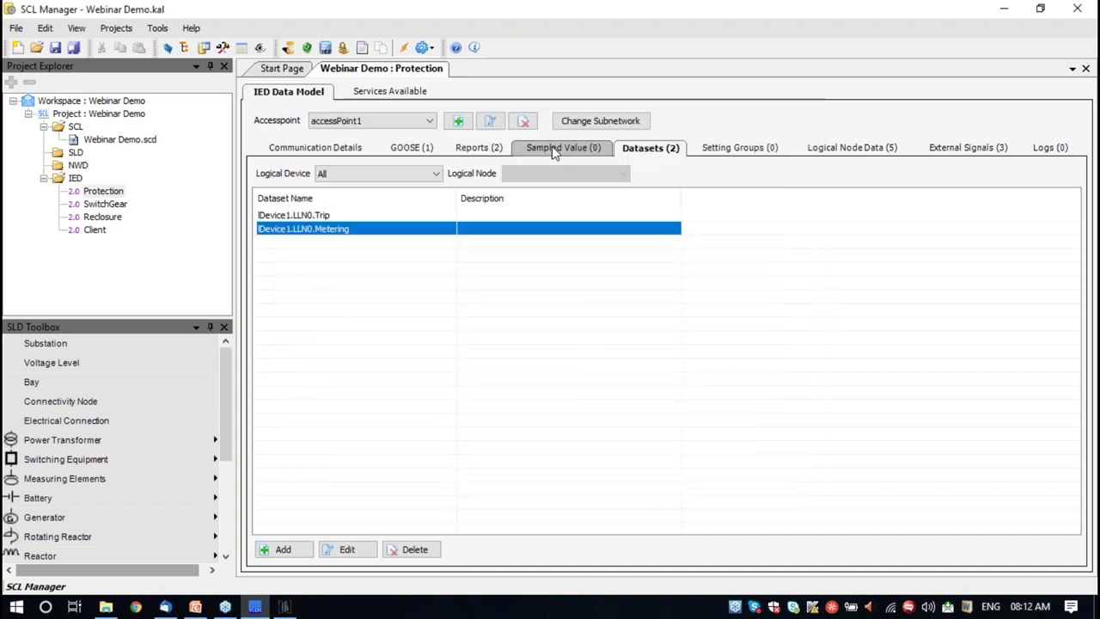
# Open the Trip_Goose GOOSE control block and examine its SwitchGear and Client subscriber entries
pyautogui.click(405, 150)
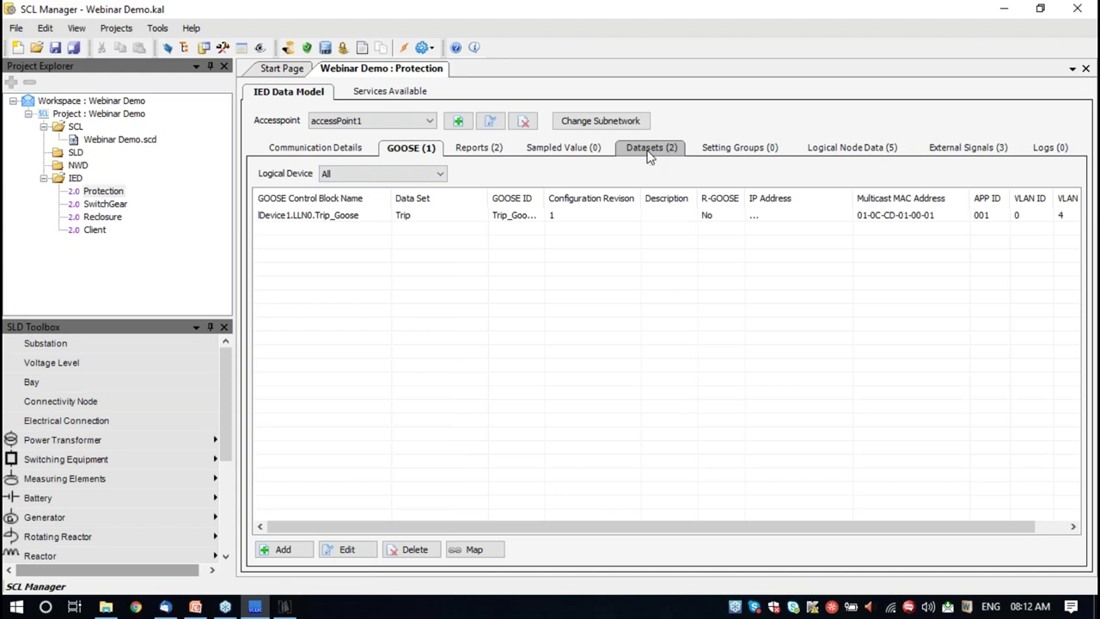
pyautogui.click(342, 219)
pyautogui.doubleClick(342, 219)
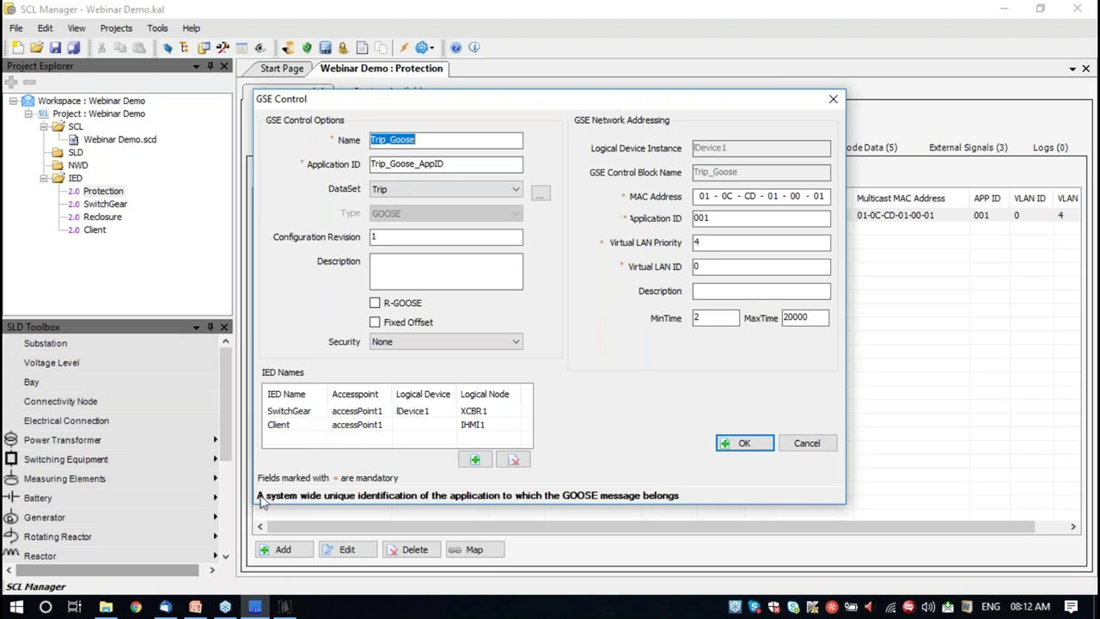
pyautogui.click(296, 416)
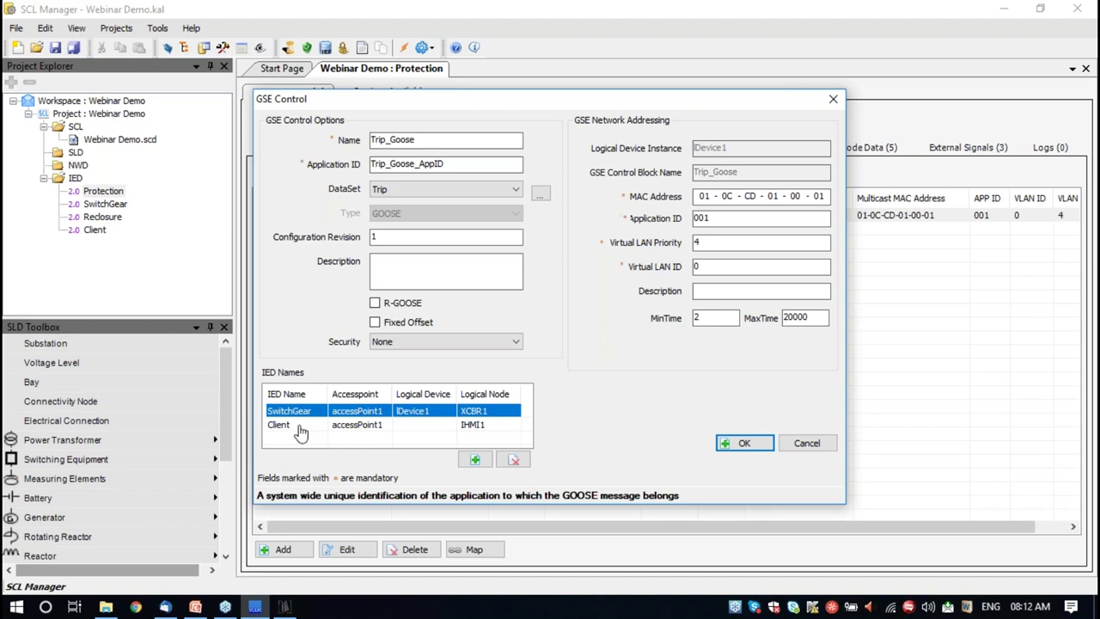
pyautogui.click(295, 426)
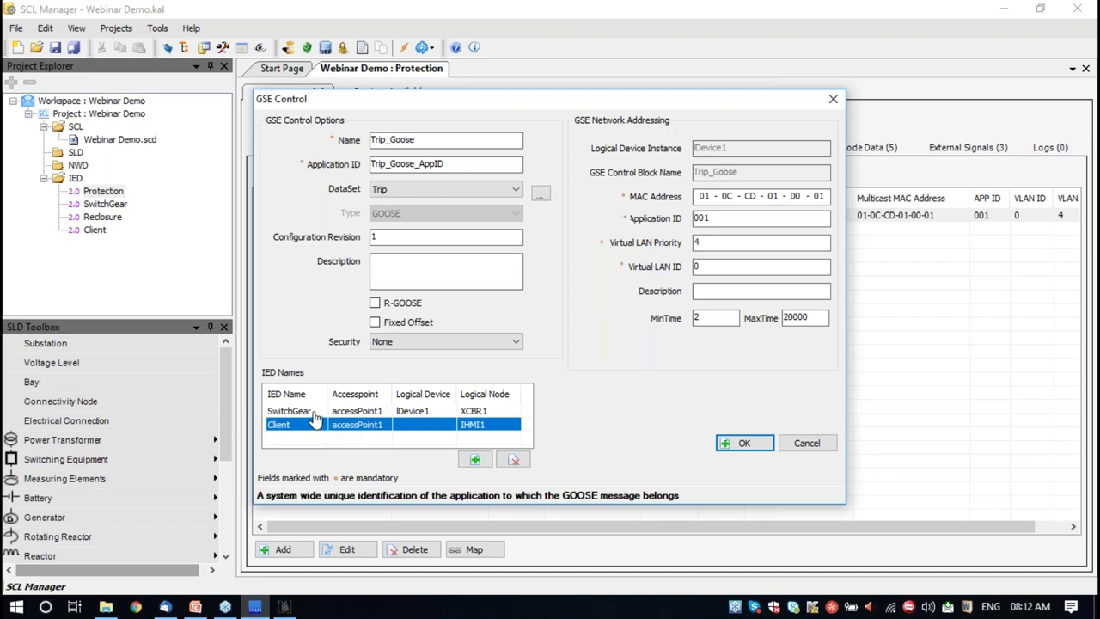
# Leave the Trip_Goose control block unchanged, and review the Protection IED's Trip_Report report control block without changing it
pyautogui.click(807, 448)
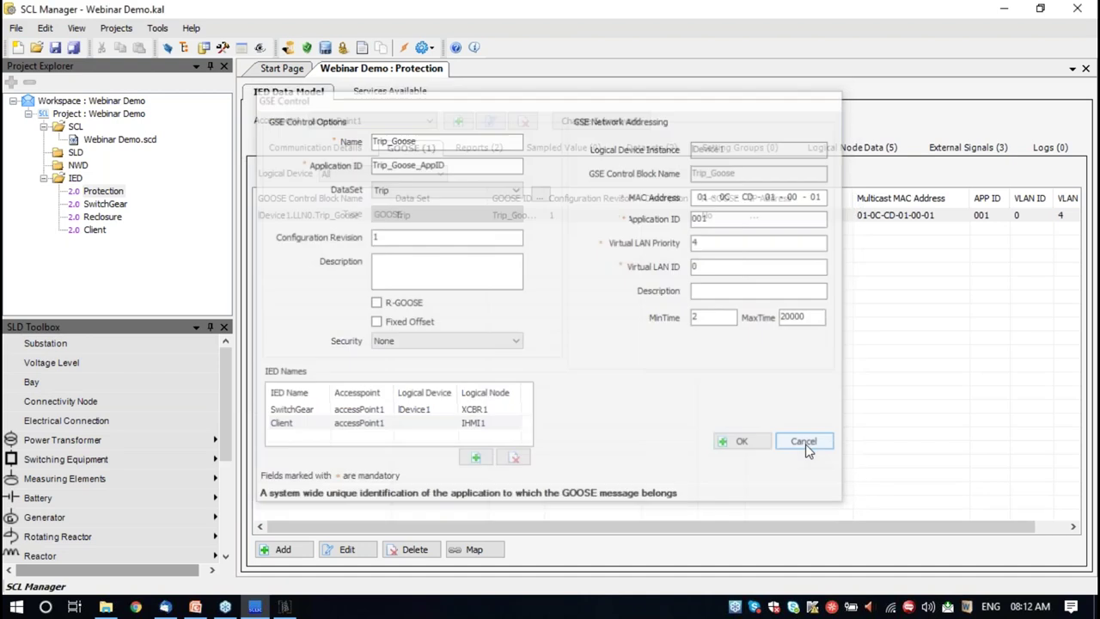
pyautogui.click(477, 148)
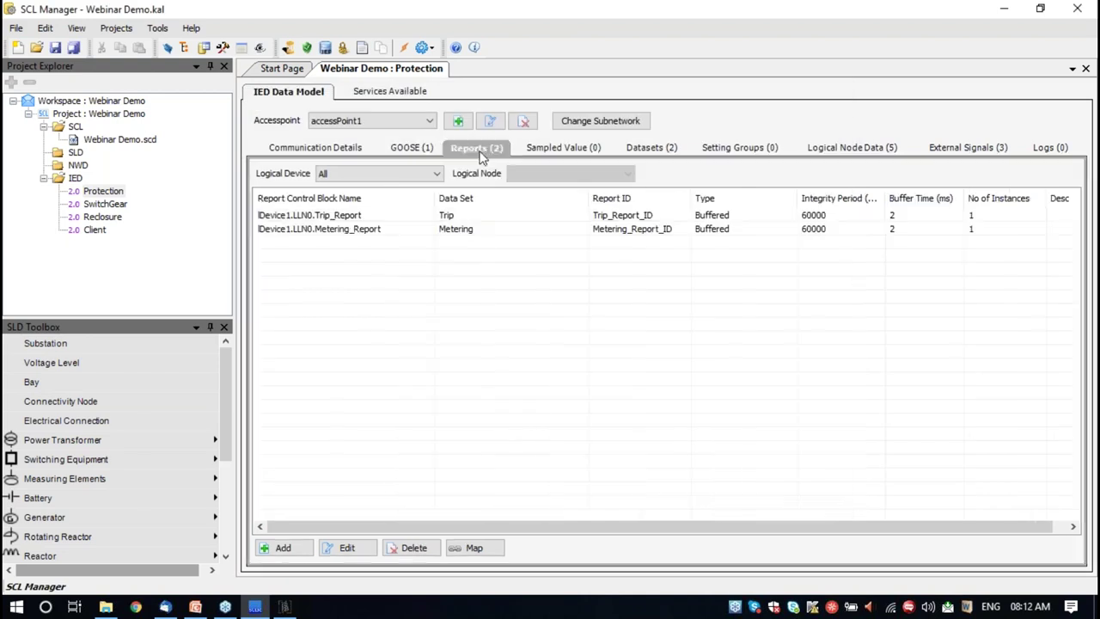
pyautogui.click(360, 217)
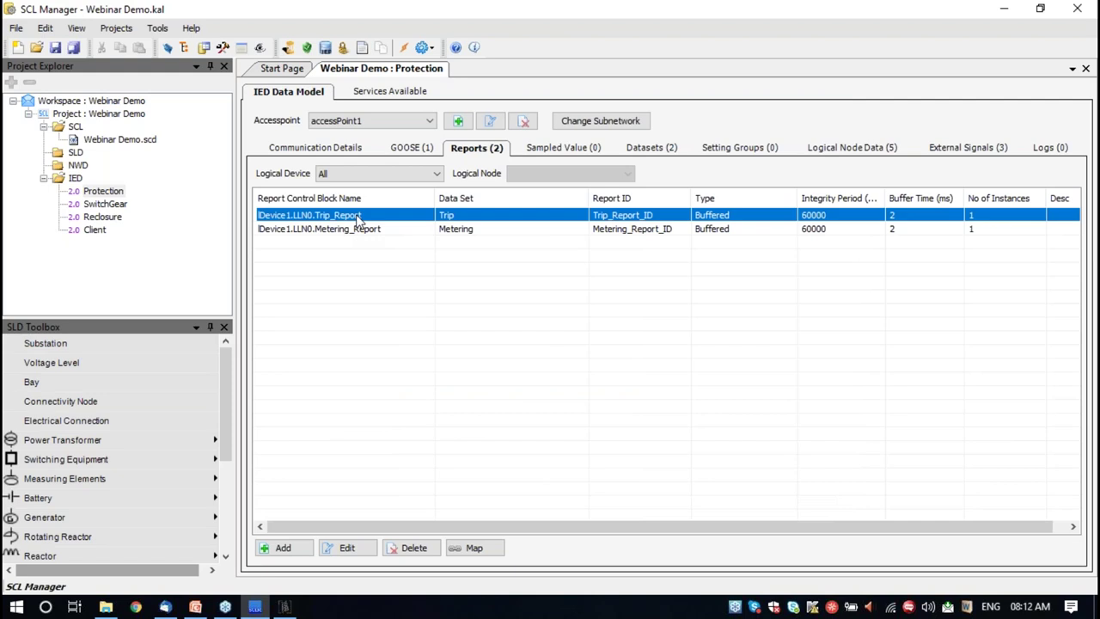
pyautogui.doubleClick(359, 217)
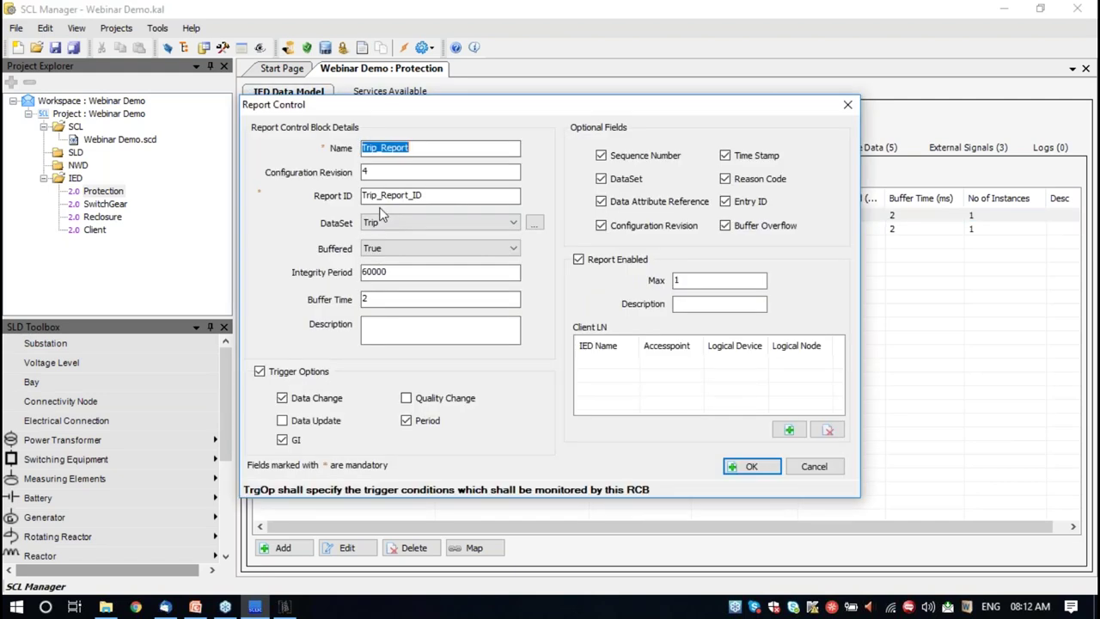
pyautogui.click(848, 106)
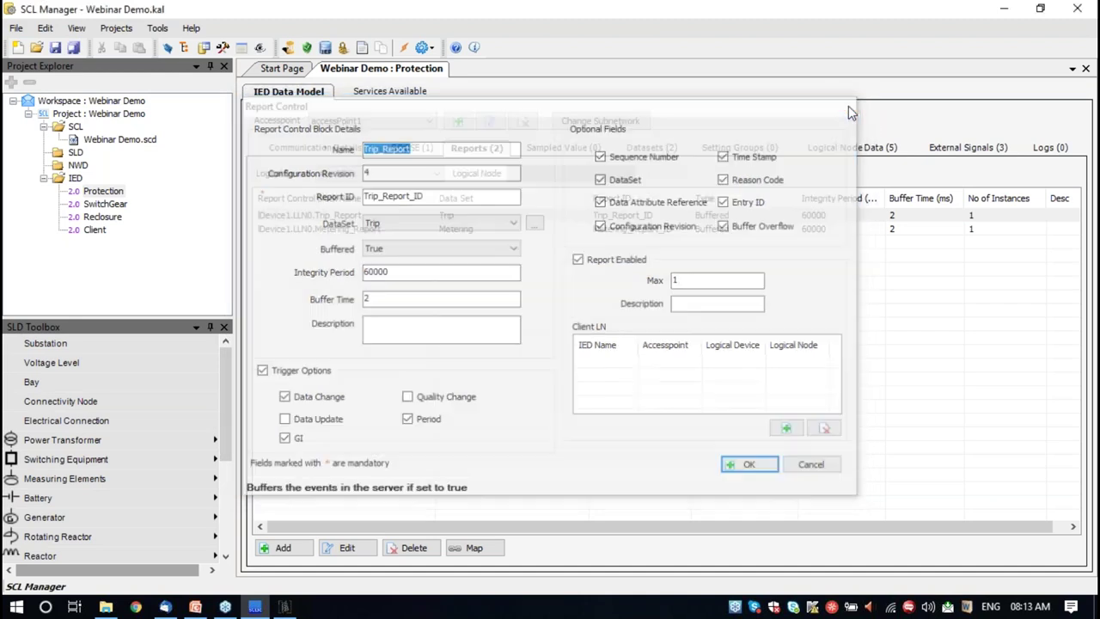
# Open the SwitchGear IED and expand the ST, CO and CF data of its XCBR1 logical node
pyautogui.doubleClick(105, 206)
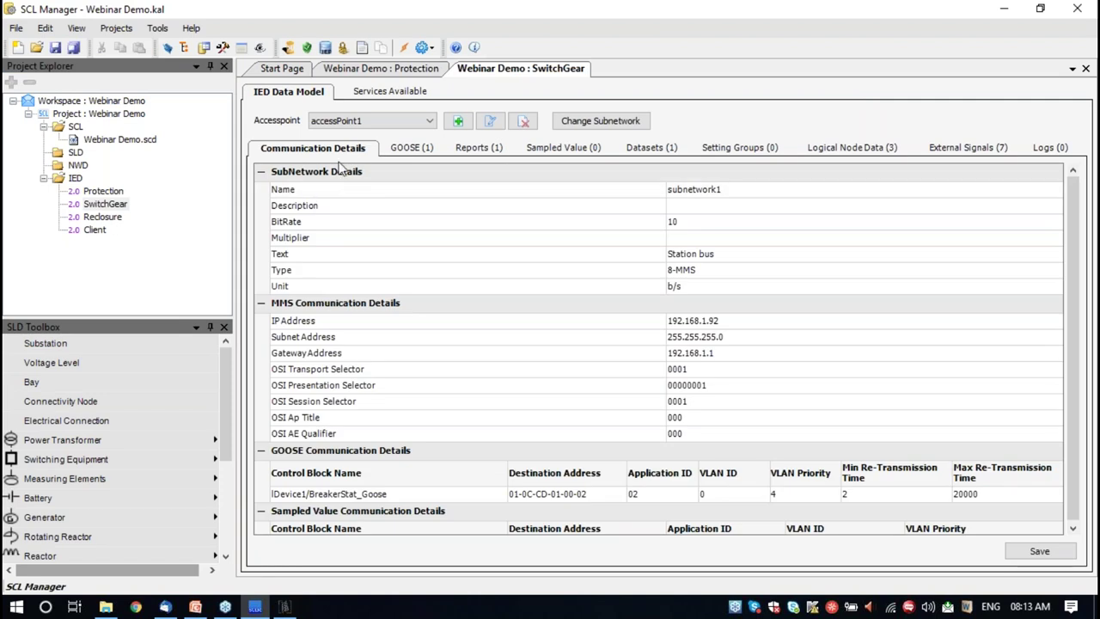
pyautogui.click(847, 148)
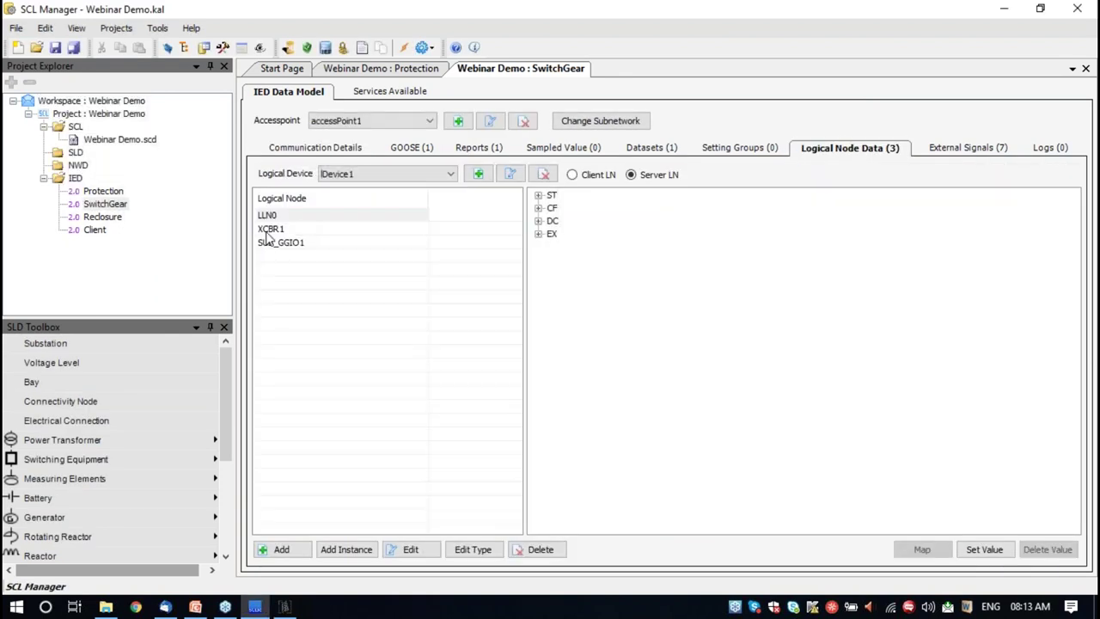
pyautogui.click(271, 228)
pyautogui.click(539, 197)
pyautogui.click(538, 286)
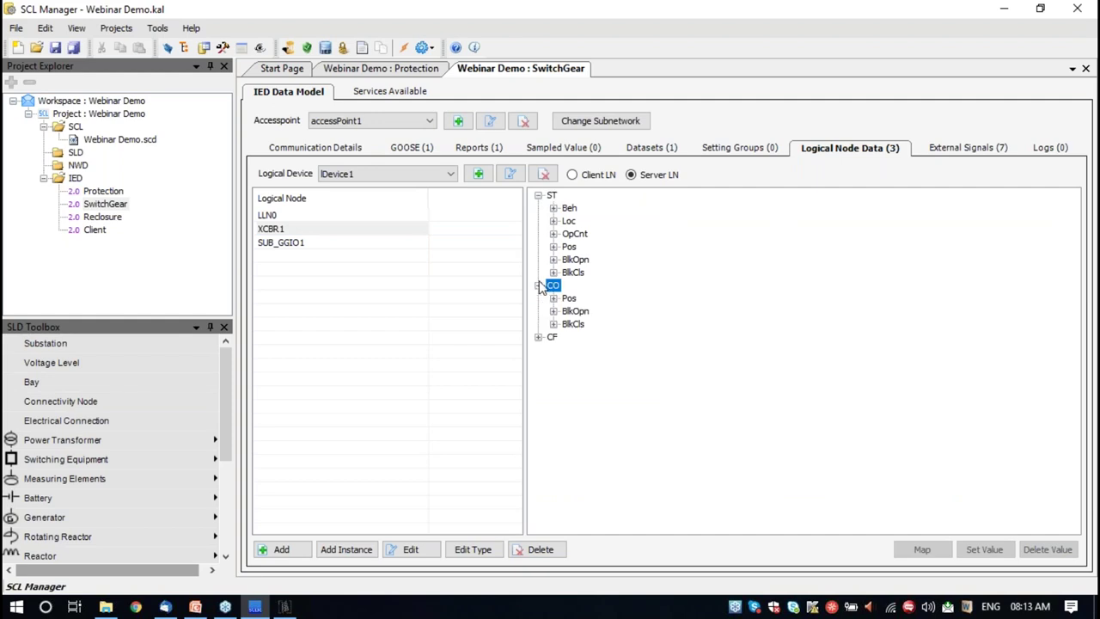
pyautogui.click(538, 337)
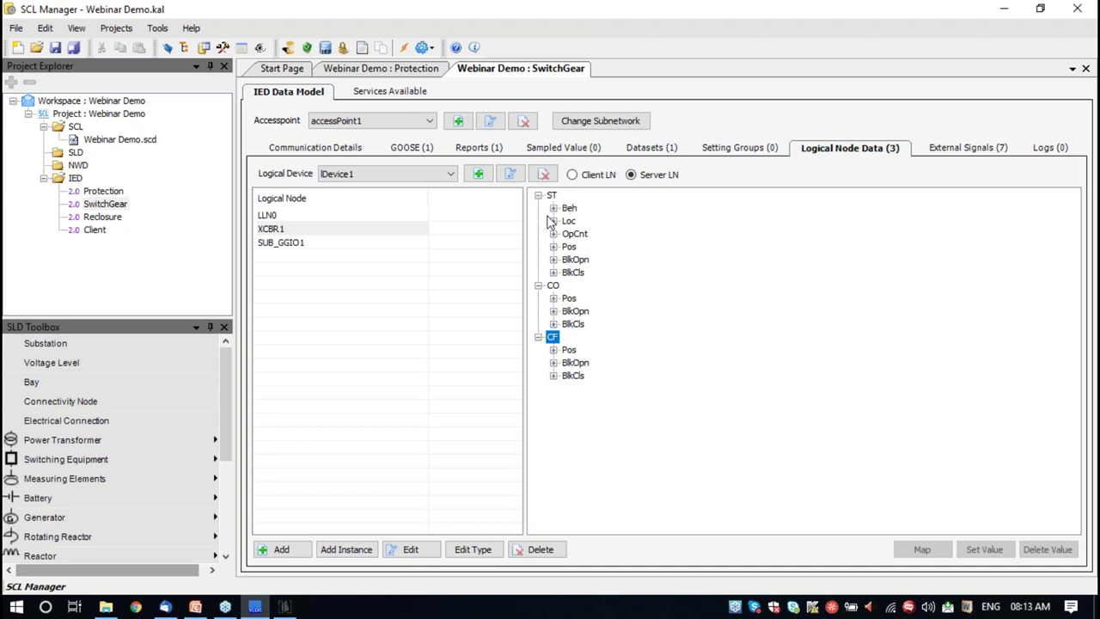
# Examine the ctlModel settings of Pos, BlkOpn and BlkCls under XCBR1's CF data
pyautogui.click(555, 349)
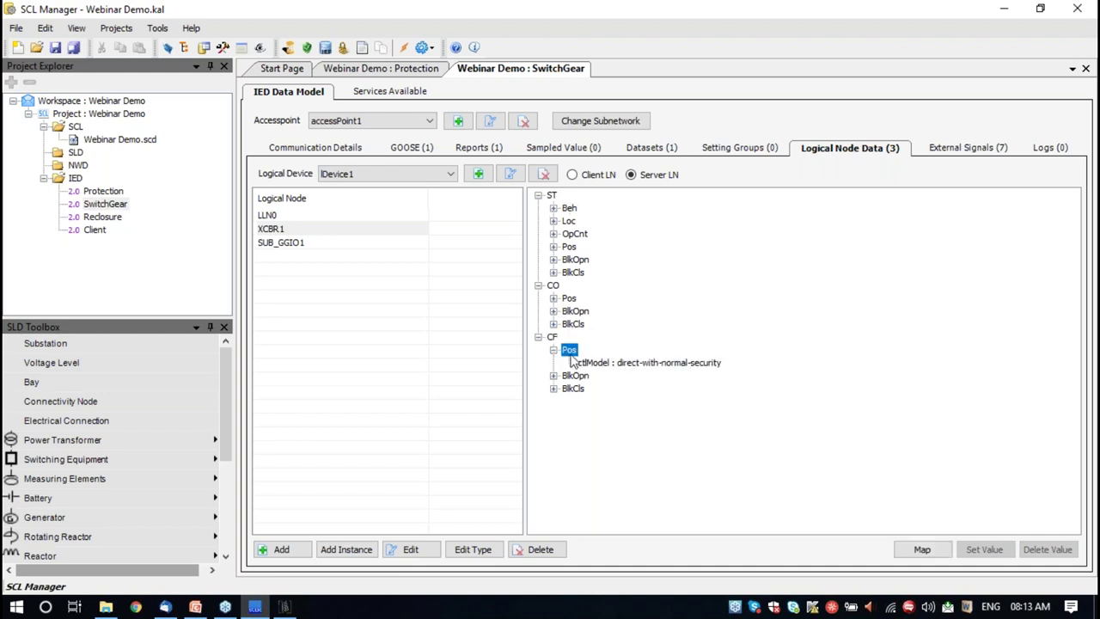
pyautogui.click(554, 375)
pyautogui.click(554, 402)
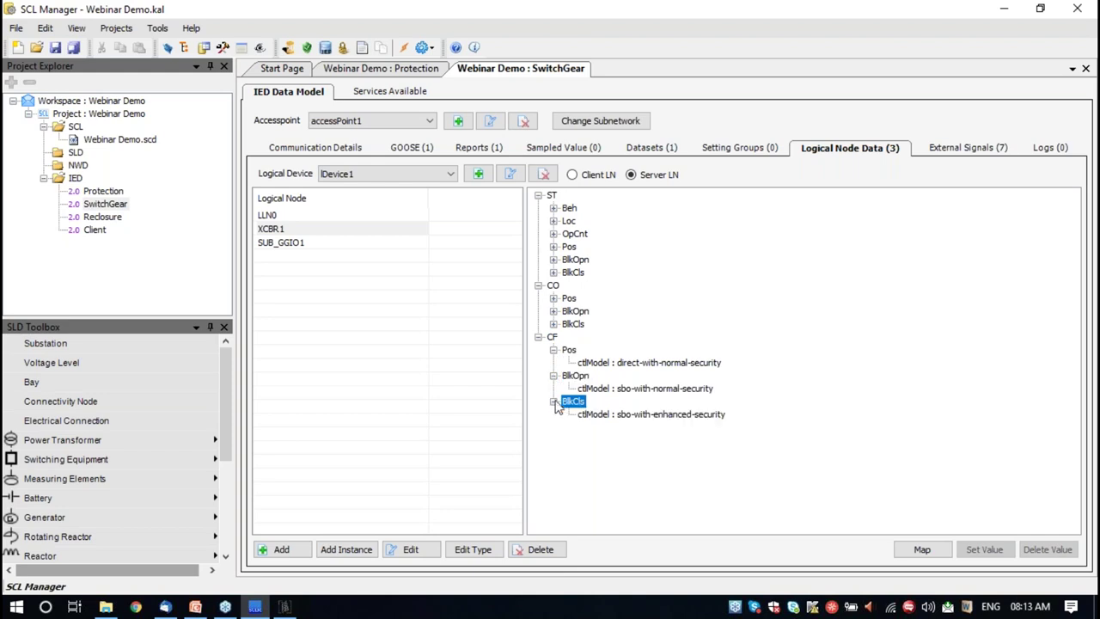
pyautogui.click(593, 365)
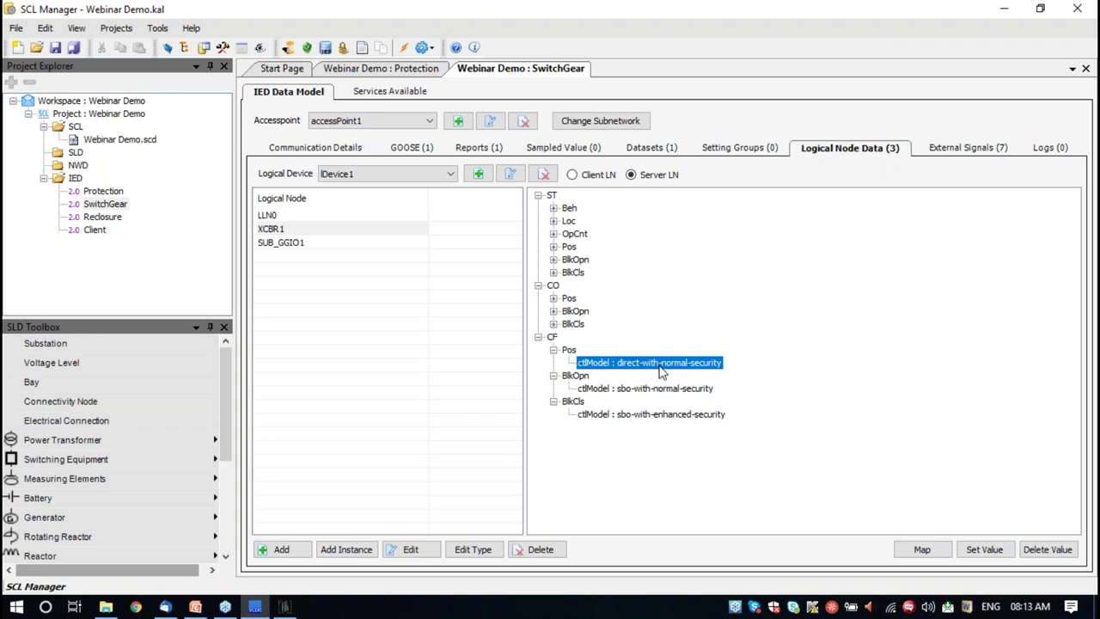
# Inspect the Oper attributes of Pos under XCBR1's CO data and the Pos and BlkOpn attributes under ST
pyautogui.click(553, 298)
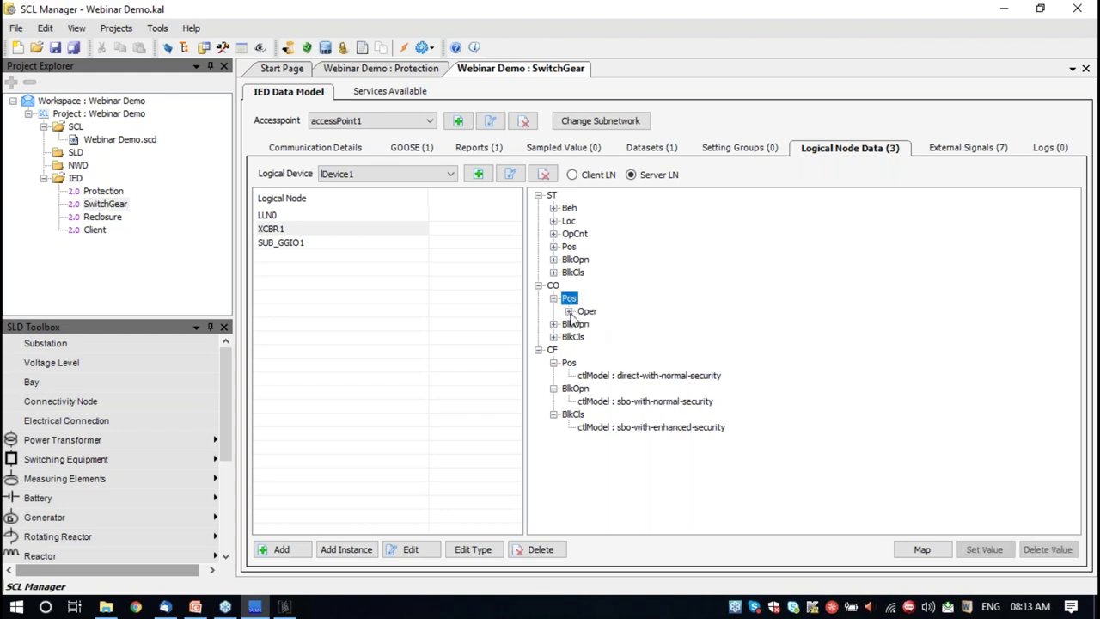
pyautogui.click(568, 311)
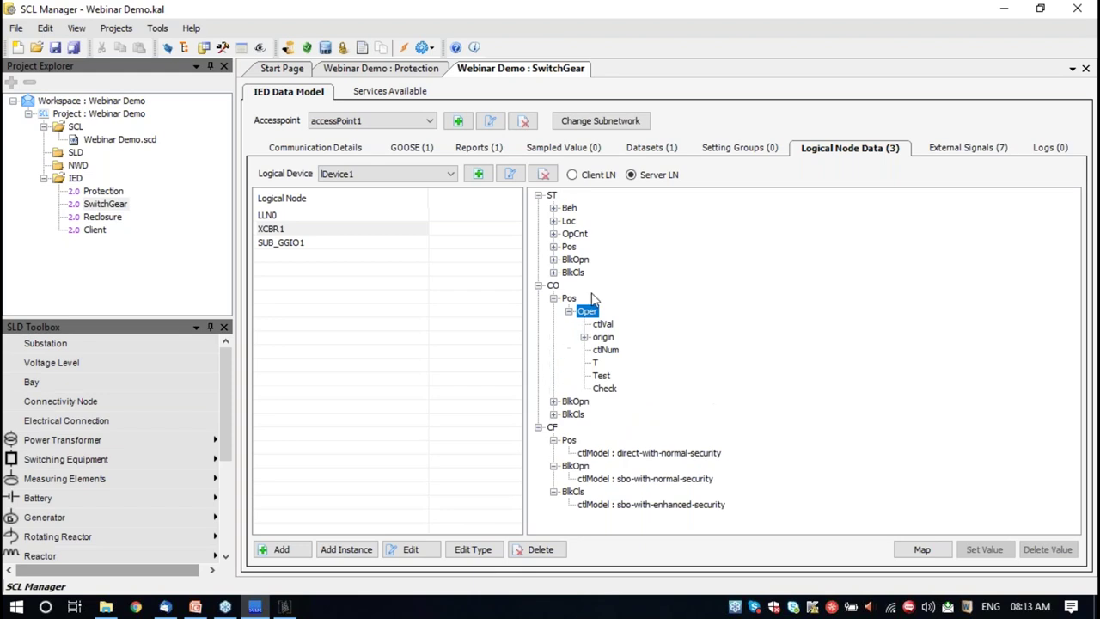
pyautogui.click(553, 247)
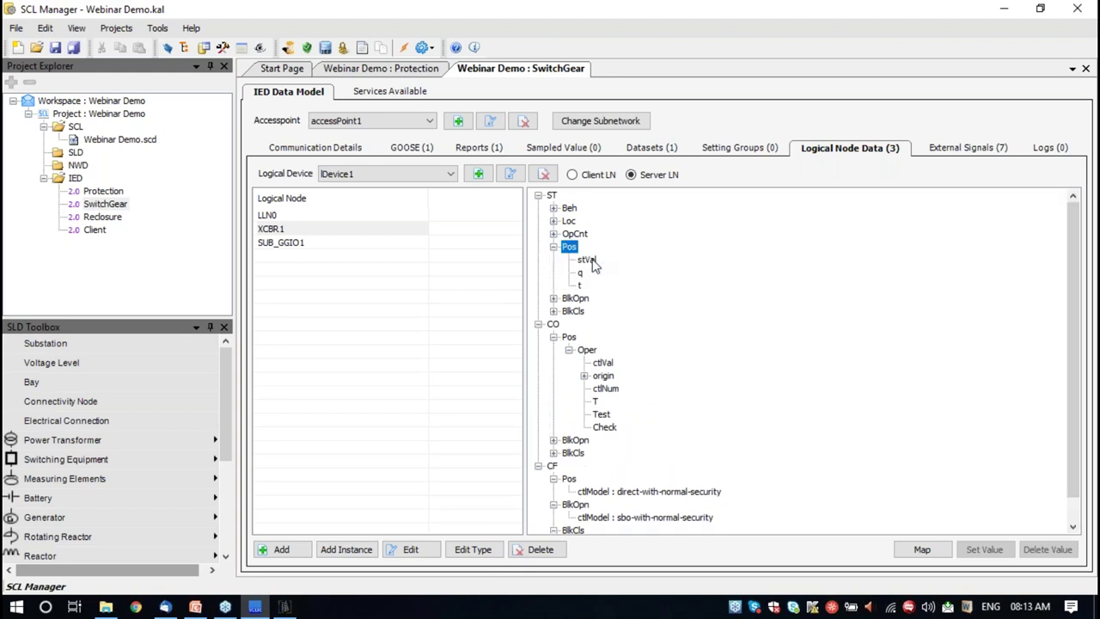
pyautogui.click(553, 298)
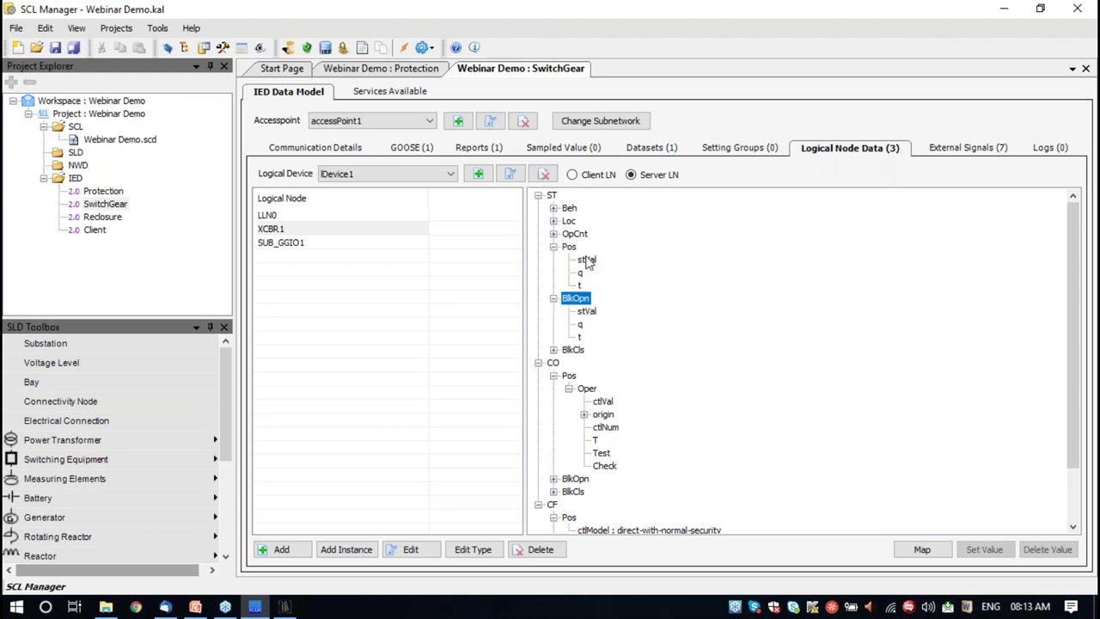
# Inspect the SwitchGear's SUB_GGIO1 logical node, expanding Ind1 and Ind2 under its ST data
pyautogui.click(288, 244)
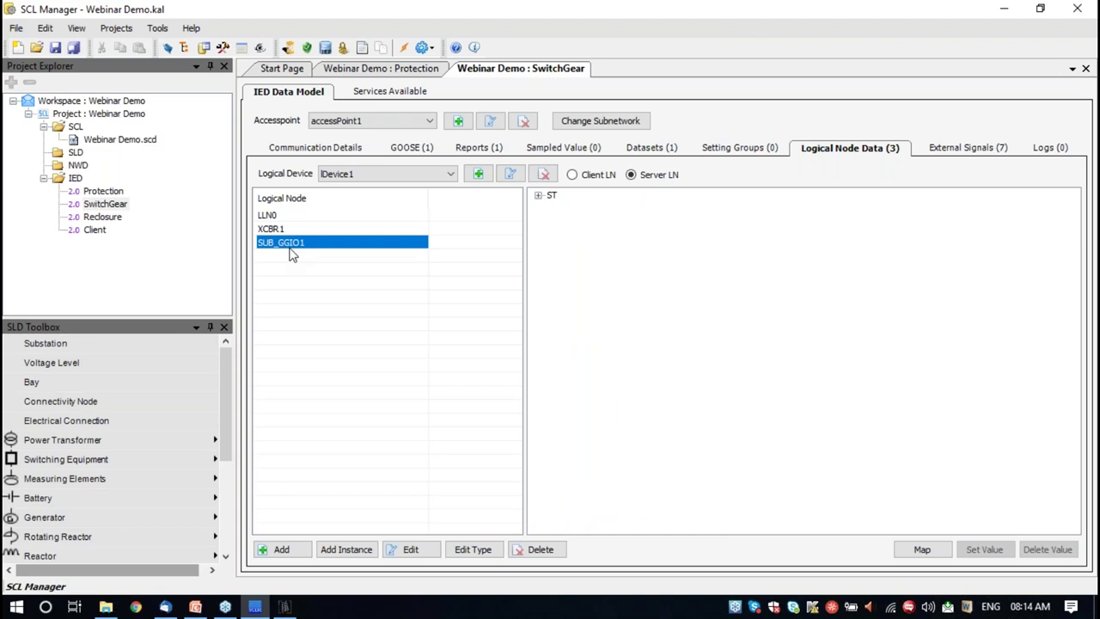
pyautogui.click(537, 196)
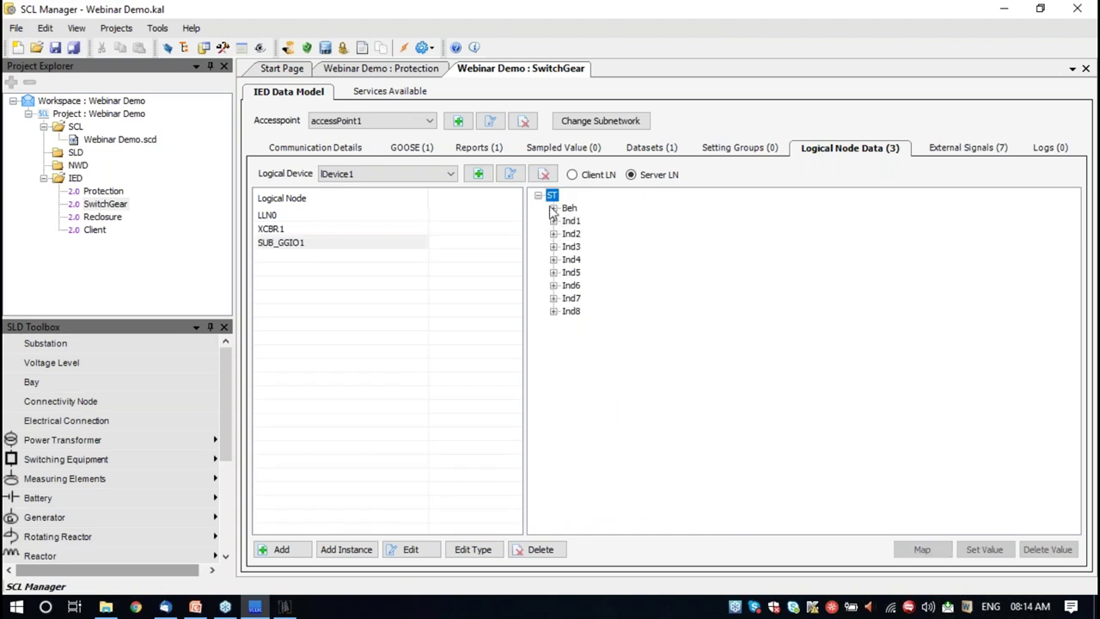
pyautogui.click(555, 221)
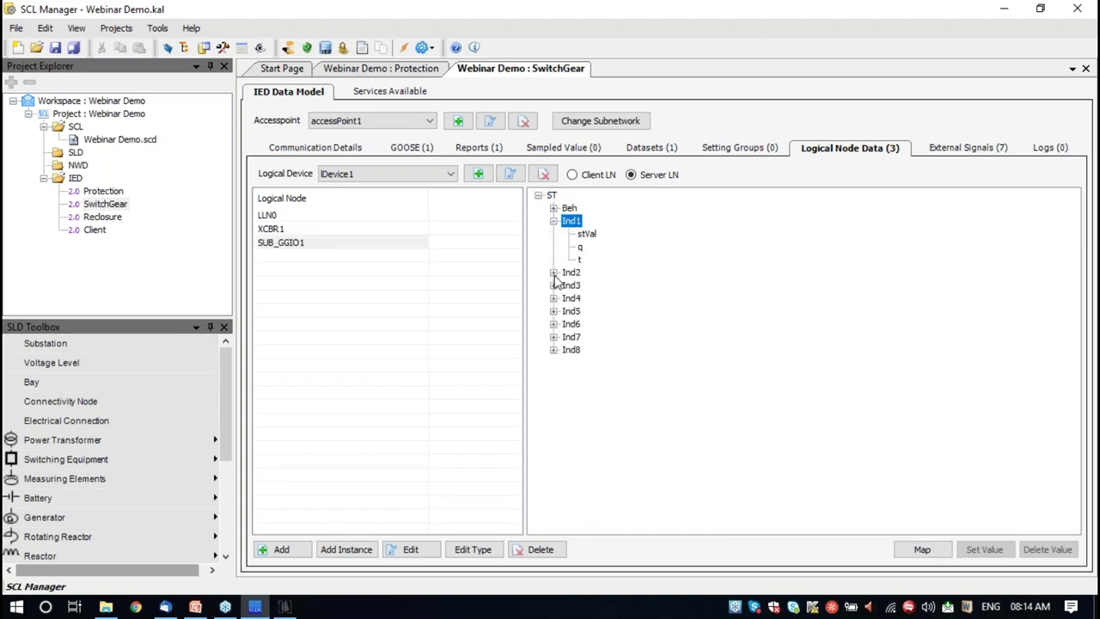
pyautogui.click(553, 272)
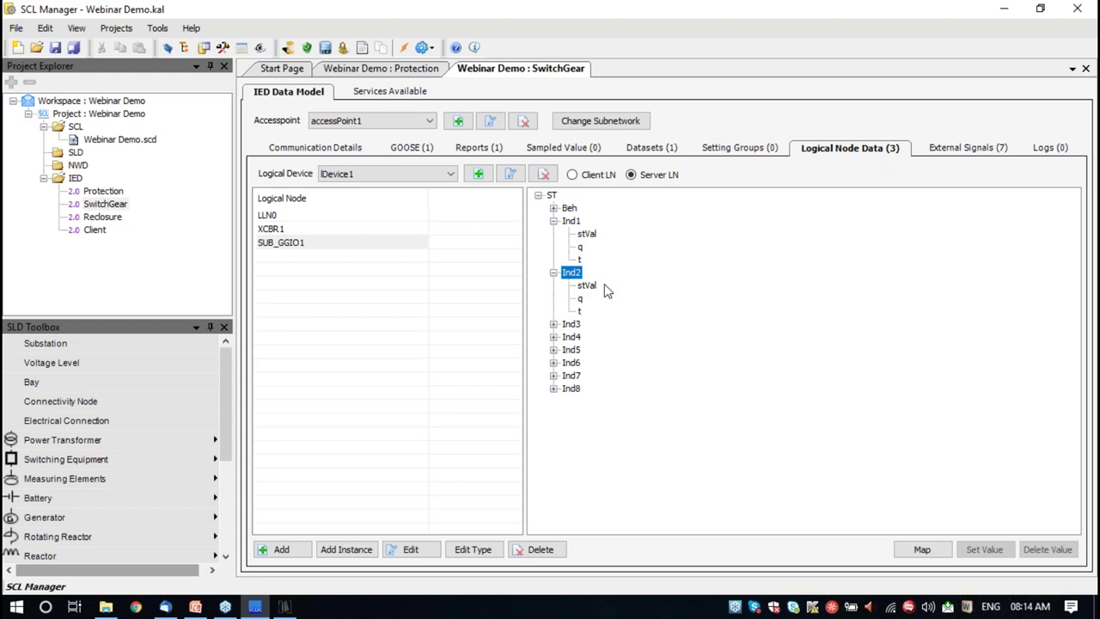
# Open the SwitchGear's BreakerStat dataset, review its XCBR1 FCDA tags, and close it unchanged
pyautogui.click(662, 151)
pyautogui.click(334, 218)
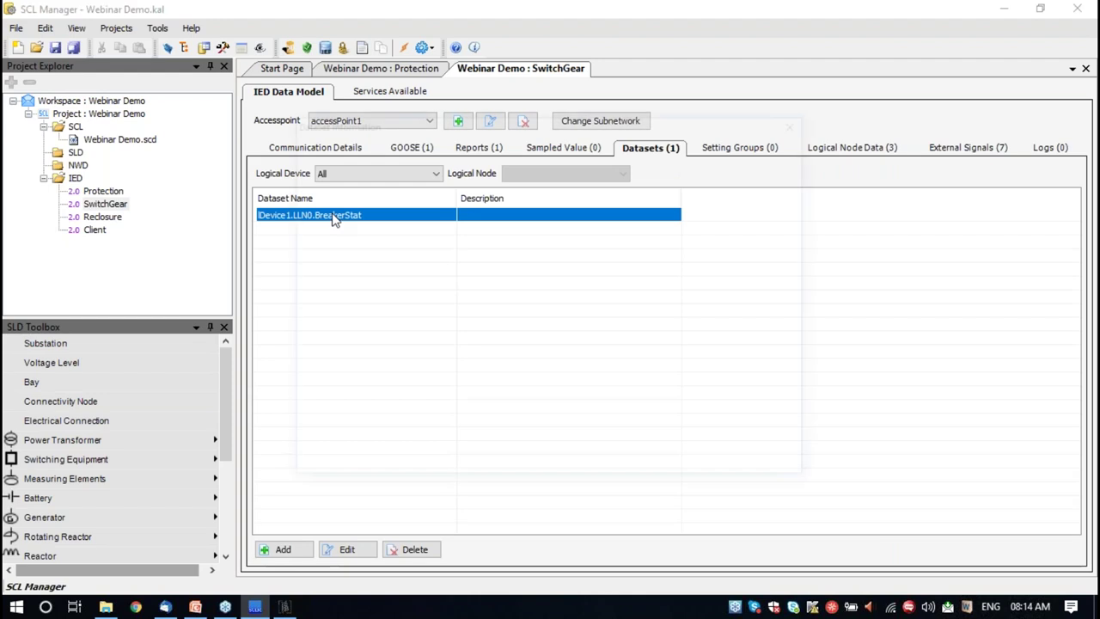
pyautogui.doubleClick(335, 218)
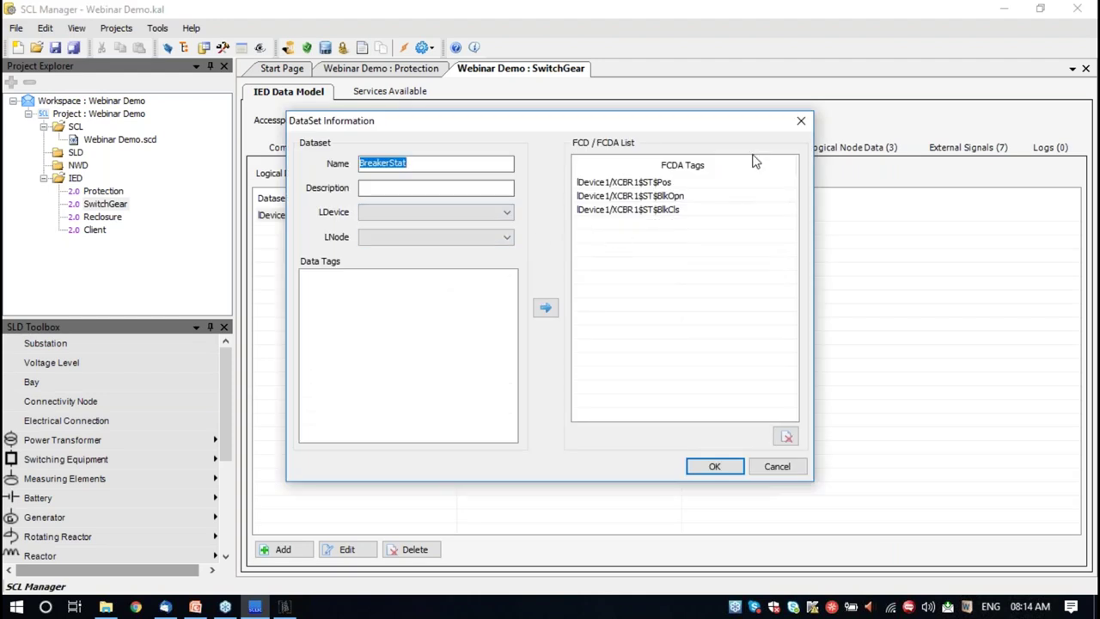
pyautogui.click(800, 121)
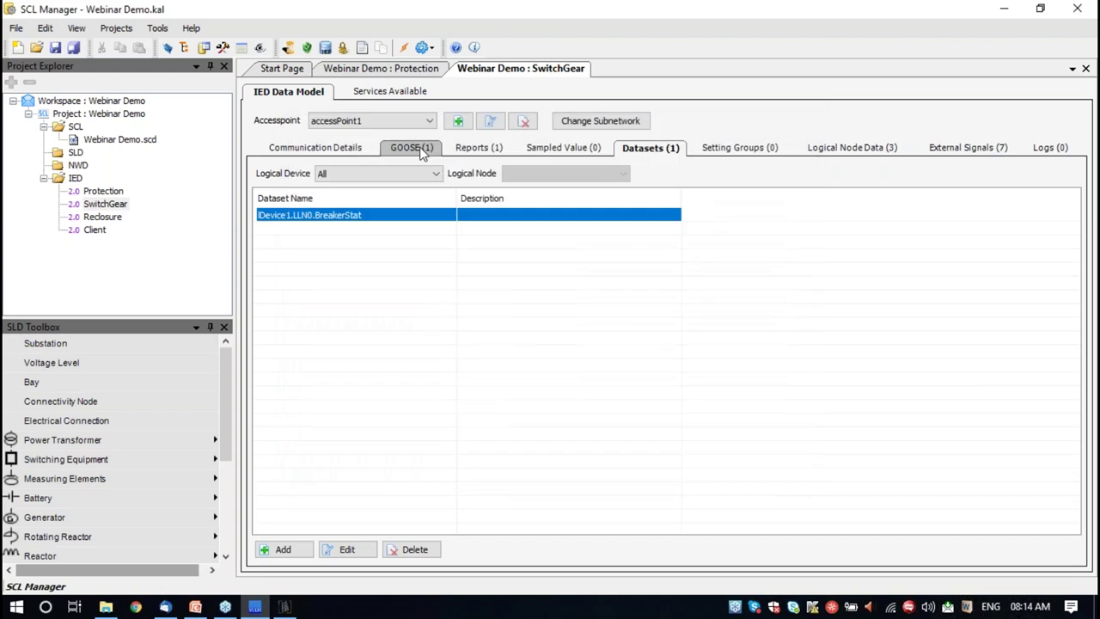
# Widen the GOOSE control block name column, then review BreakerStat_Goose's Protection, Reclosure and Client subscribers and network addressing, closing it unchanged
pyautogui.click(411, 147)
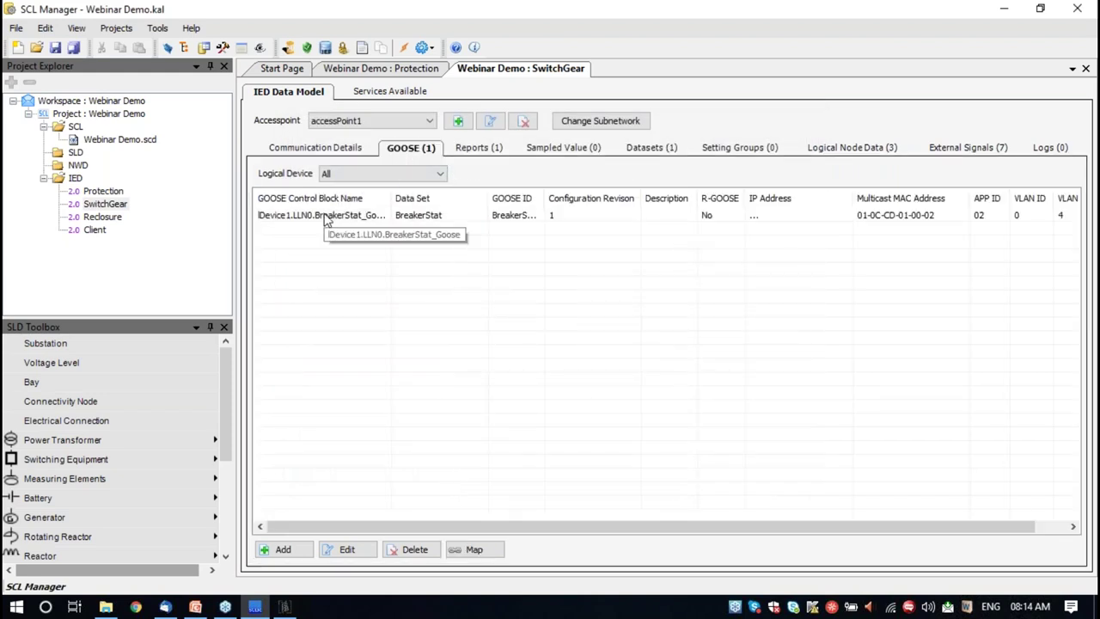
pyautogui.moveTo(392, 197); pyautogui.dragTo(440, 198)
pyautogui.click(350, 220)
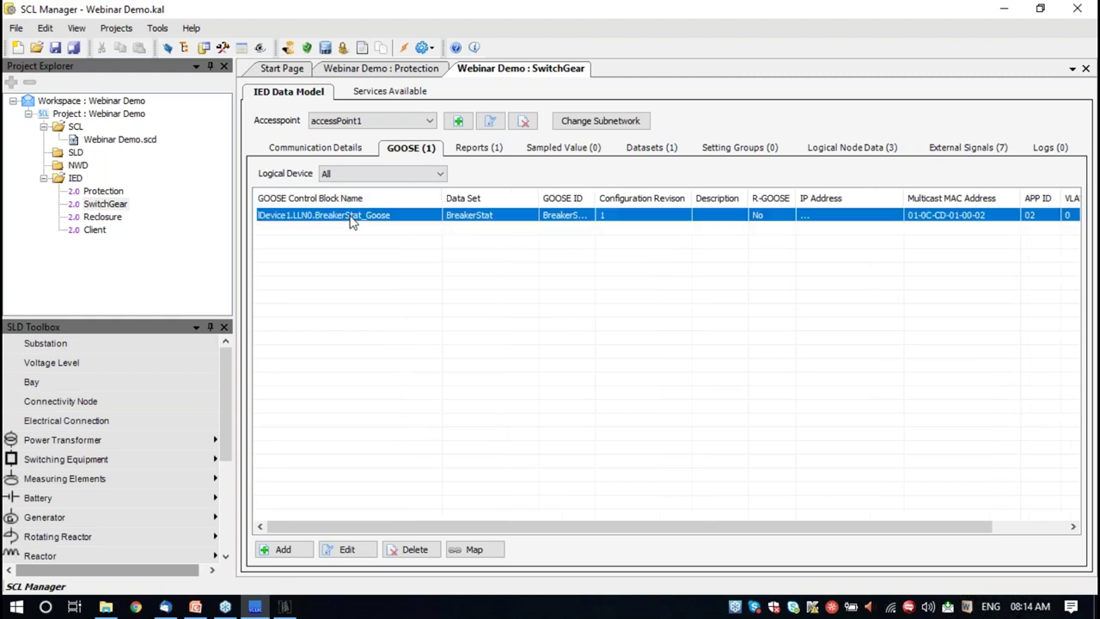
pyautogui.doubleClick(350, 220)
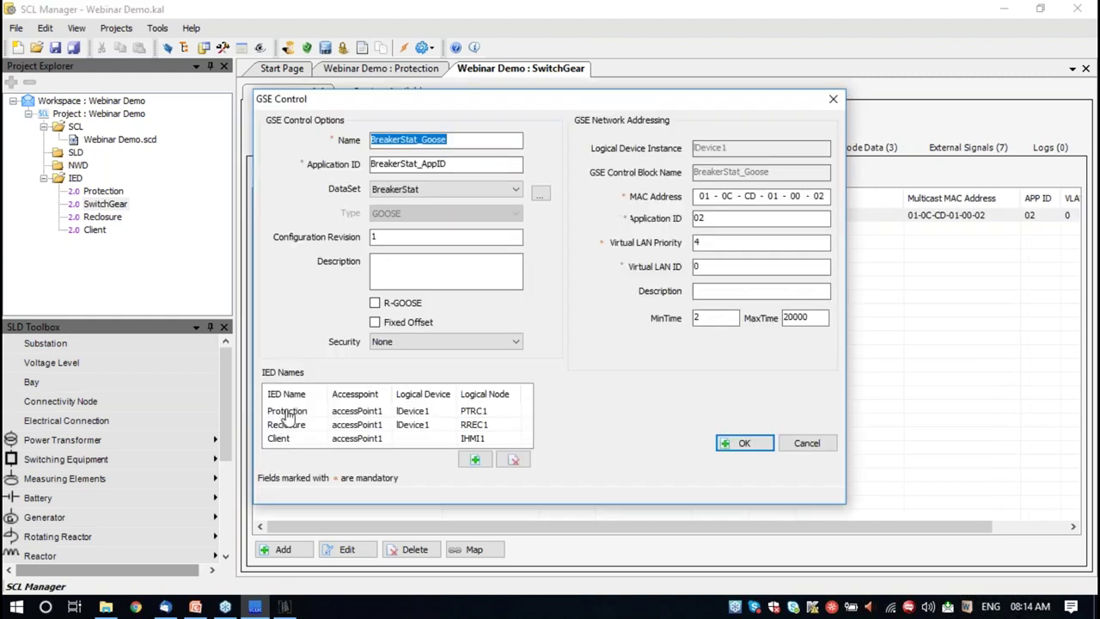
pyautogui.click(288, 412)
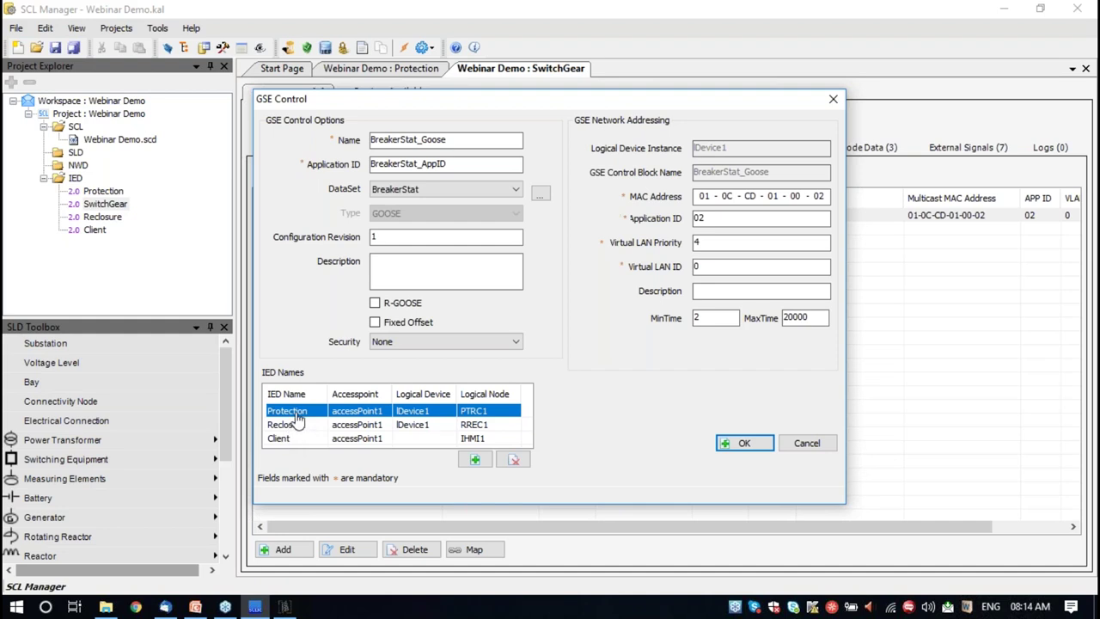
pyautogui.click(297, 425)
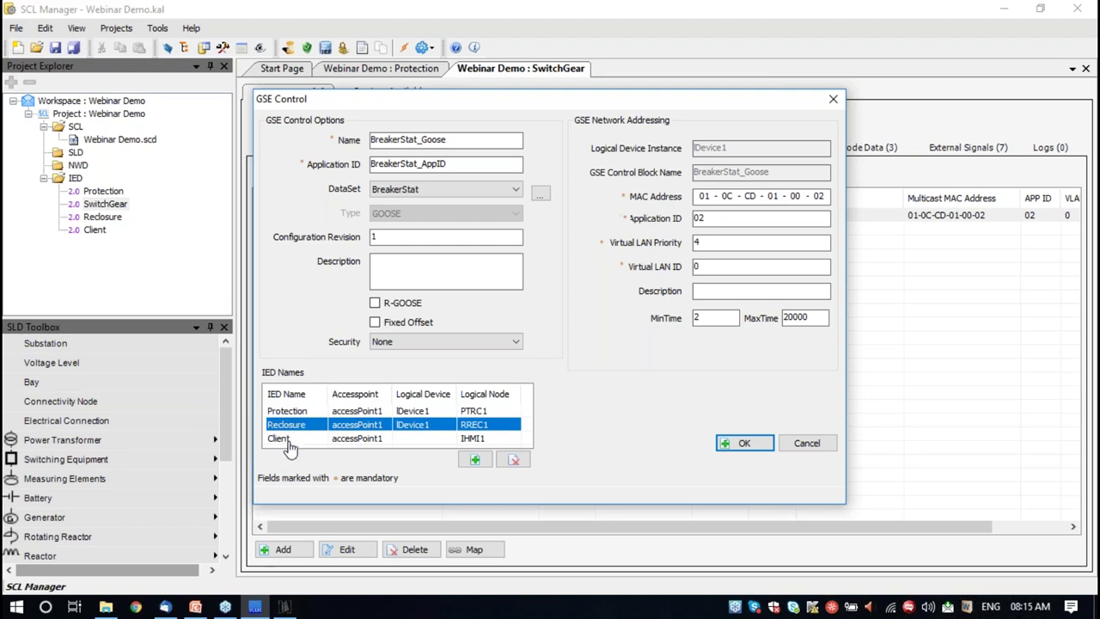
pyautogui.click(290, 440)
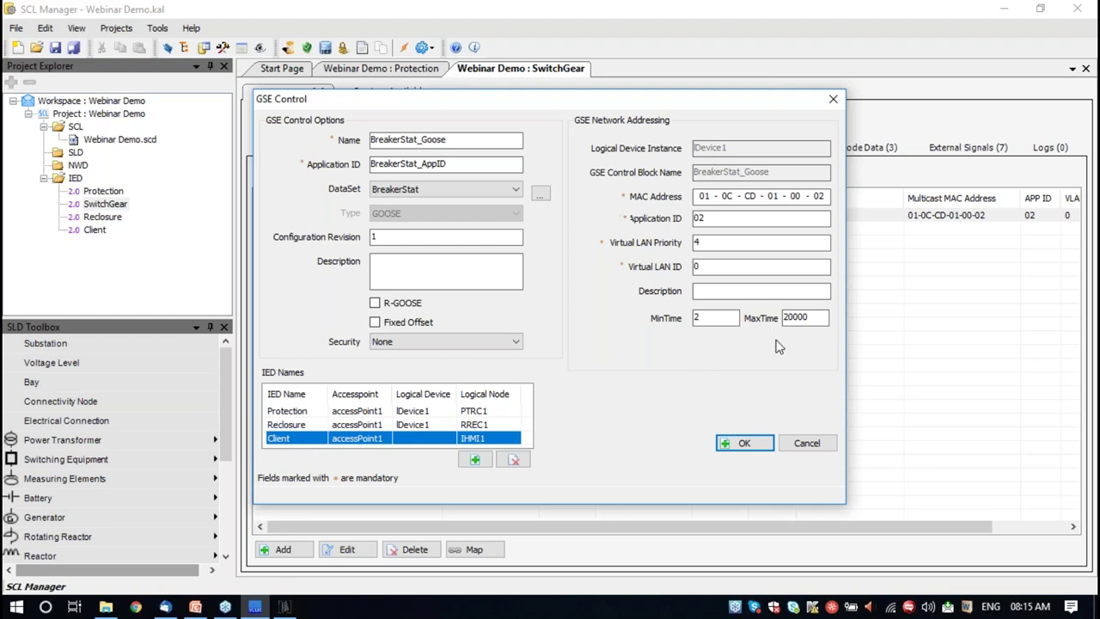
pyautogui.click(698, 199)
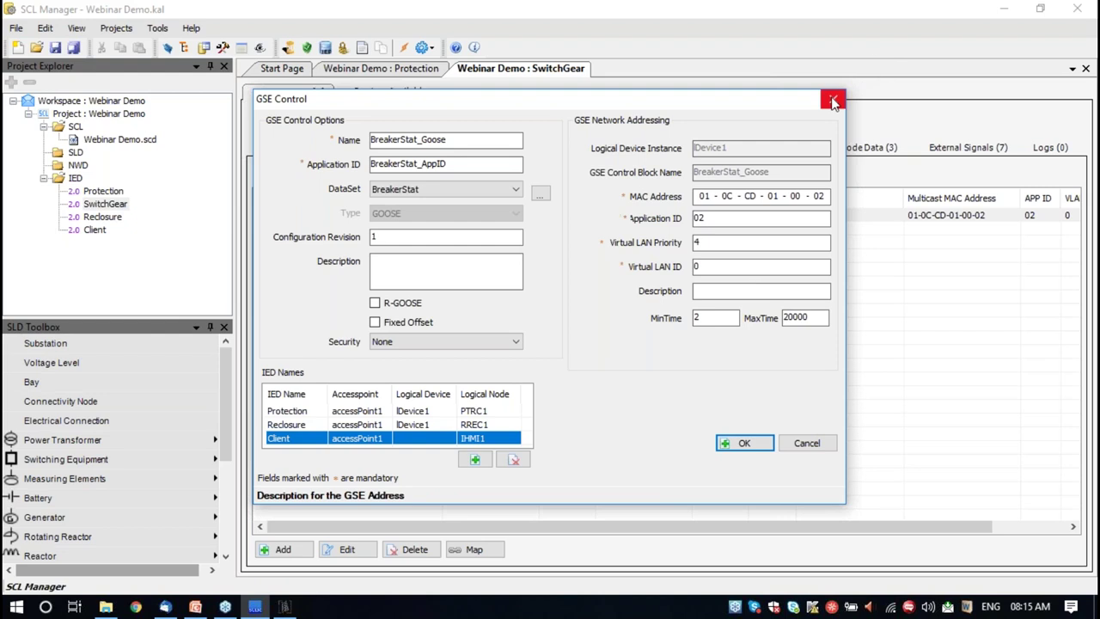
pyautogui.click(832, 101)
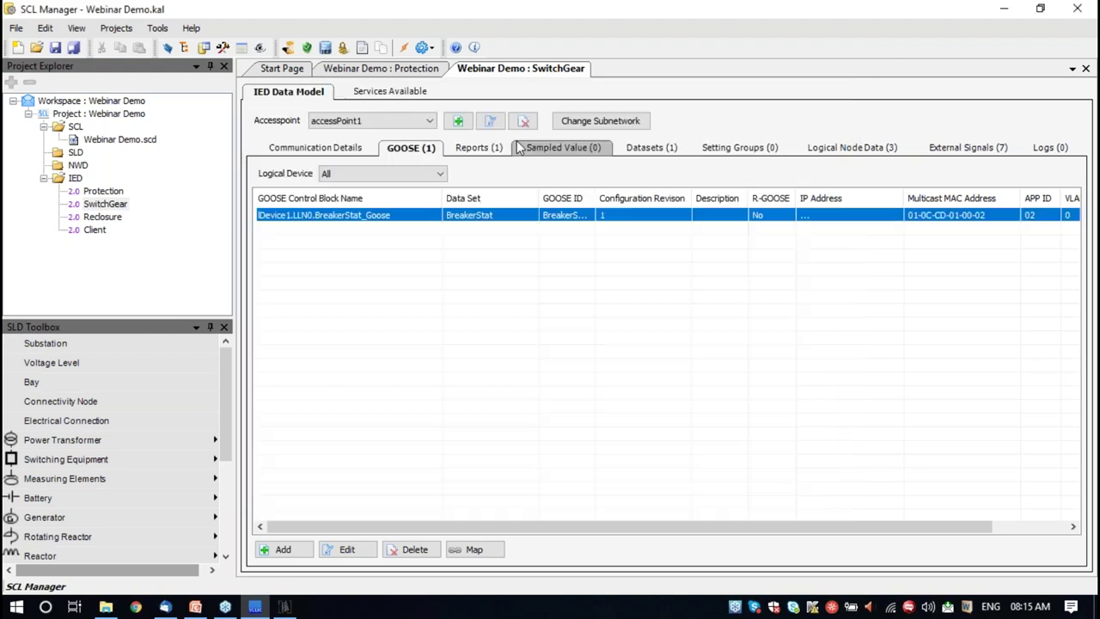
# Open the SwitchGear's BreakerStat_Report report control block, review its settings, and close it unchanged
pyautogui.click(476, 148)
pyautogui.click(365, 222)
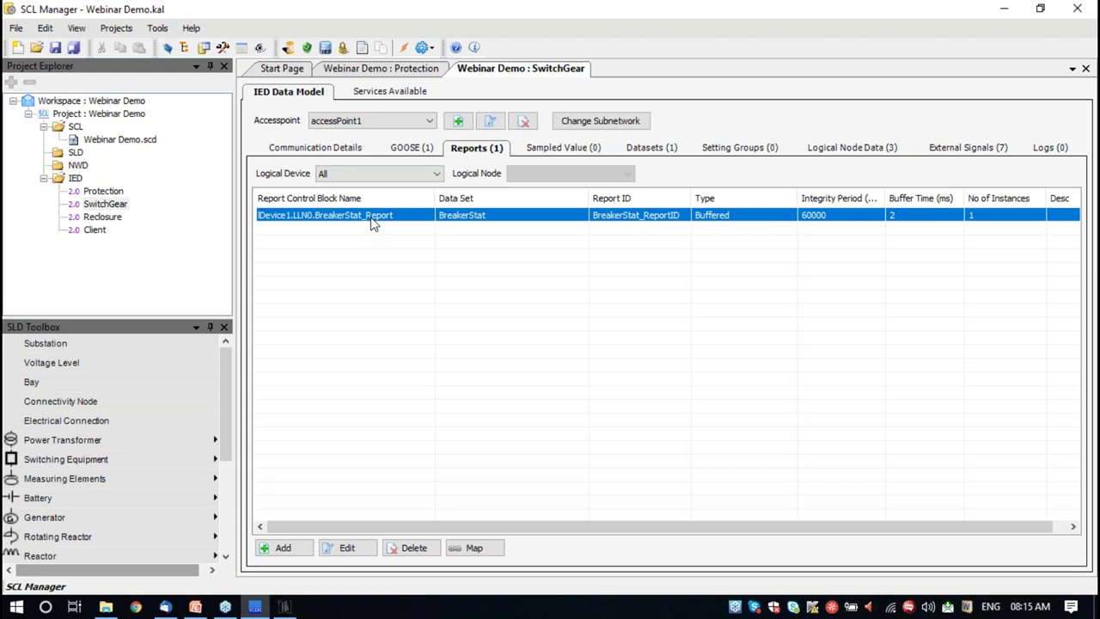
pyautogui.doubleClick(372, 222)
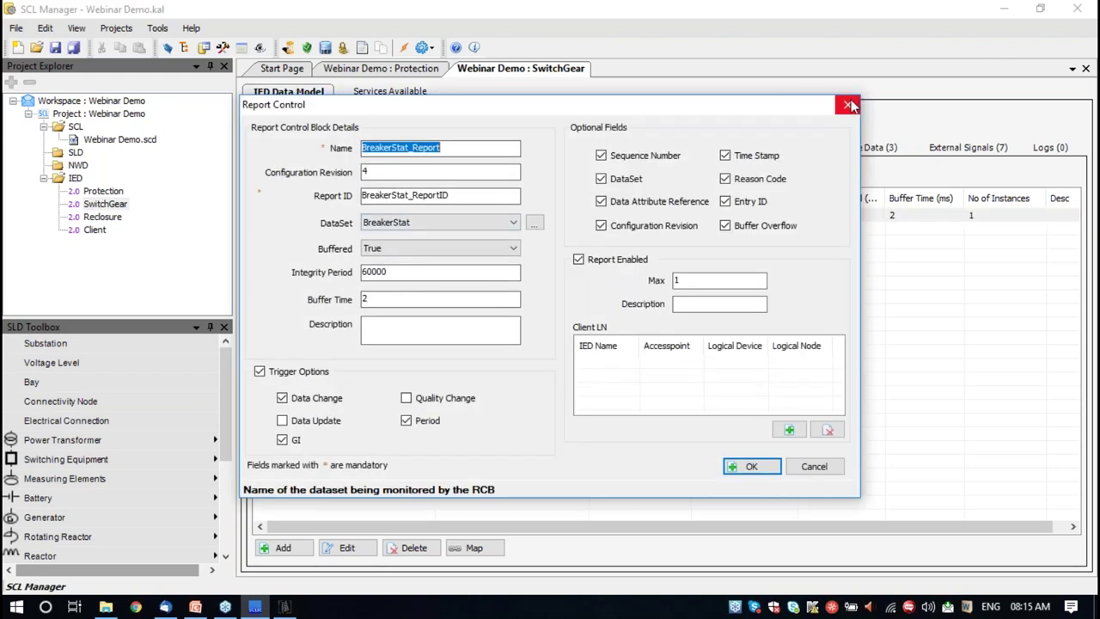
pyautogui.click(846, 104)
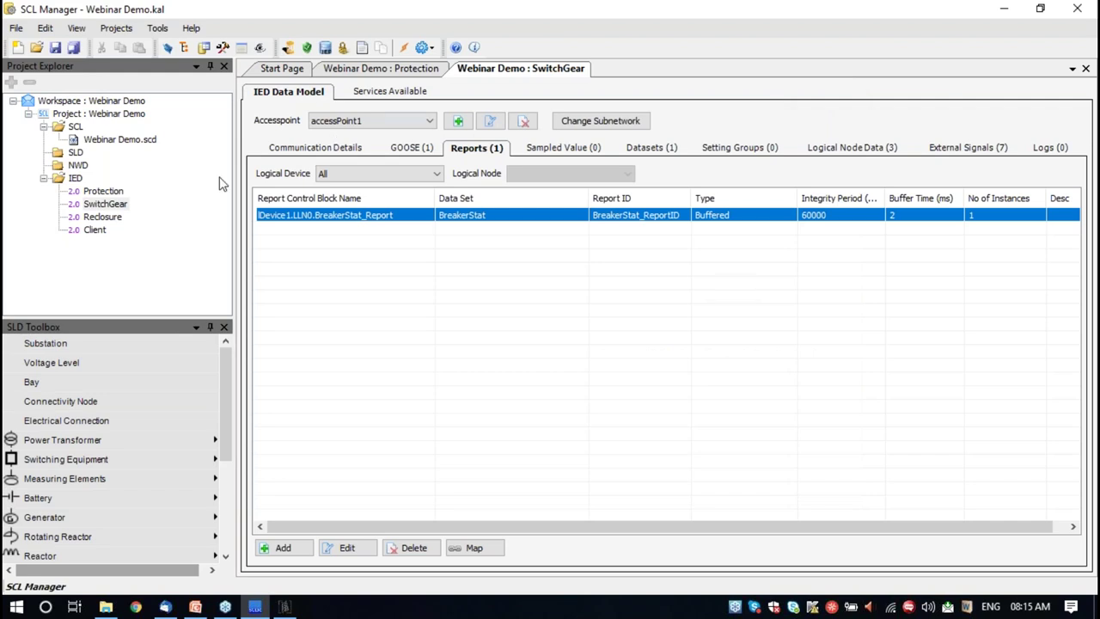
# Open the Reclosure IED and inspect its RREC1 logical node, expanding OpCls under its ST data
pyautogui.click(110, 220)
pyautogui.doubleClick(103, 217)
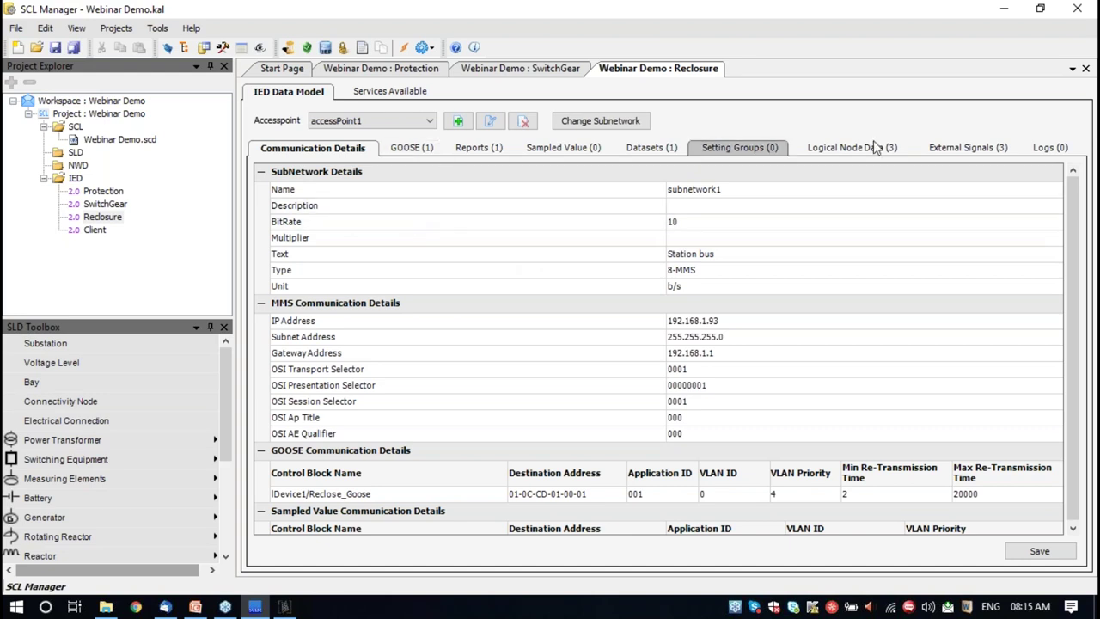
pyautogui.click(850, 149)
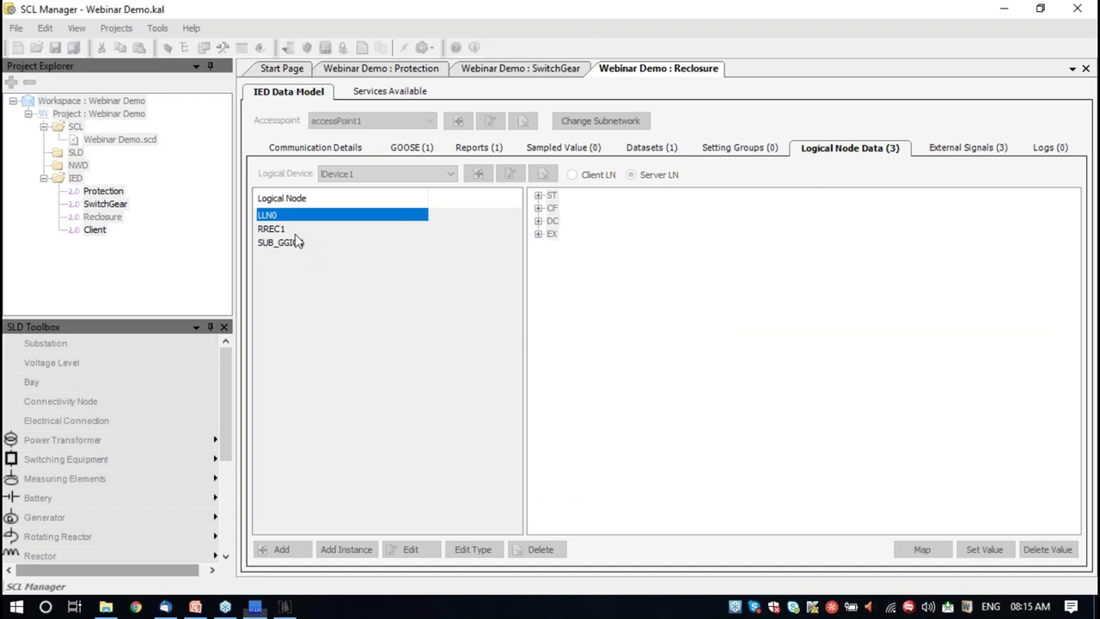
pyautogui.click(271, 229)
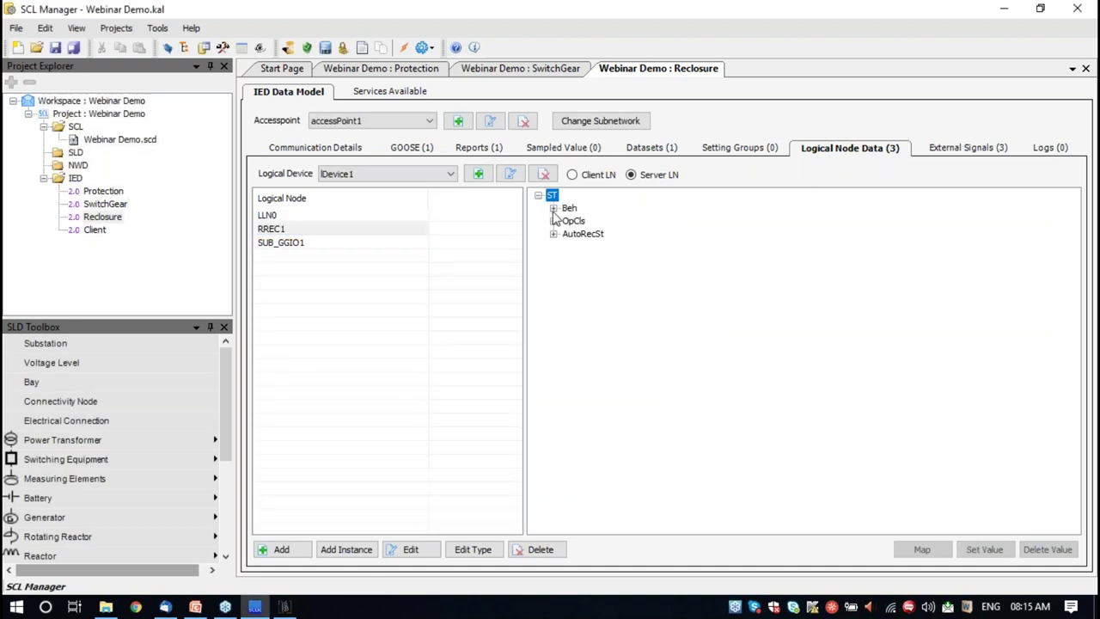
pyautogui.doubleClick(569, 223)
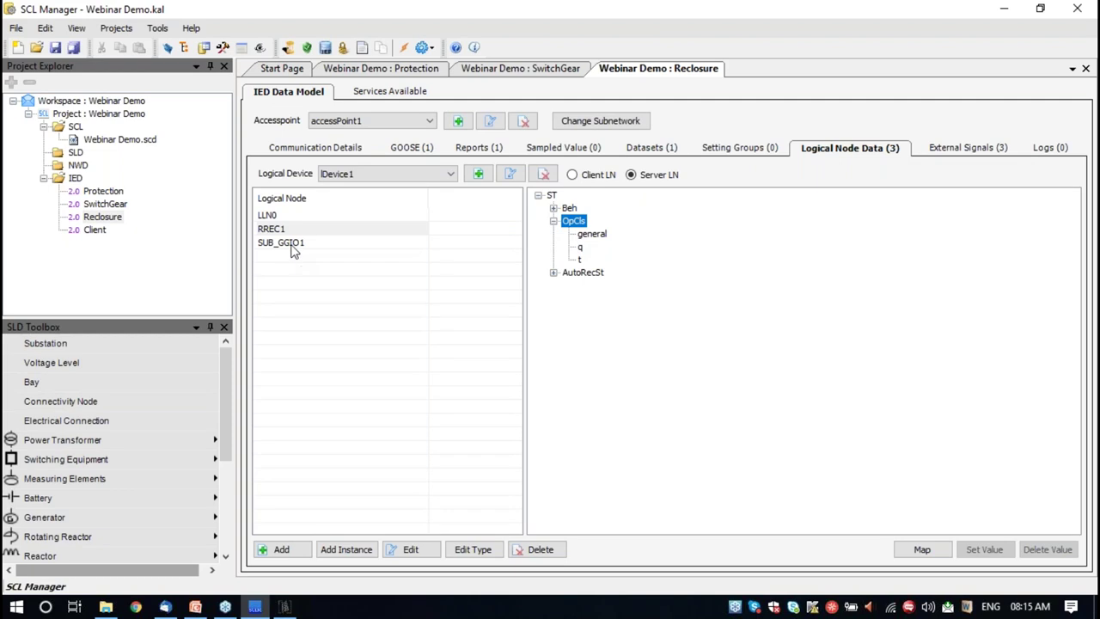
# Inspect the Reclosure's SUB_GGIO1 logical node, expanding DPCSO1 under its ST data
pyautogui.click(326, 242)
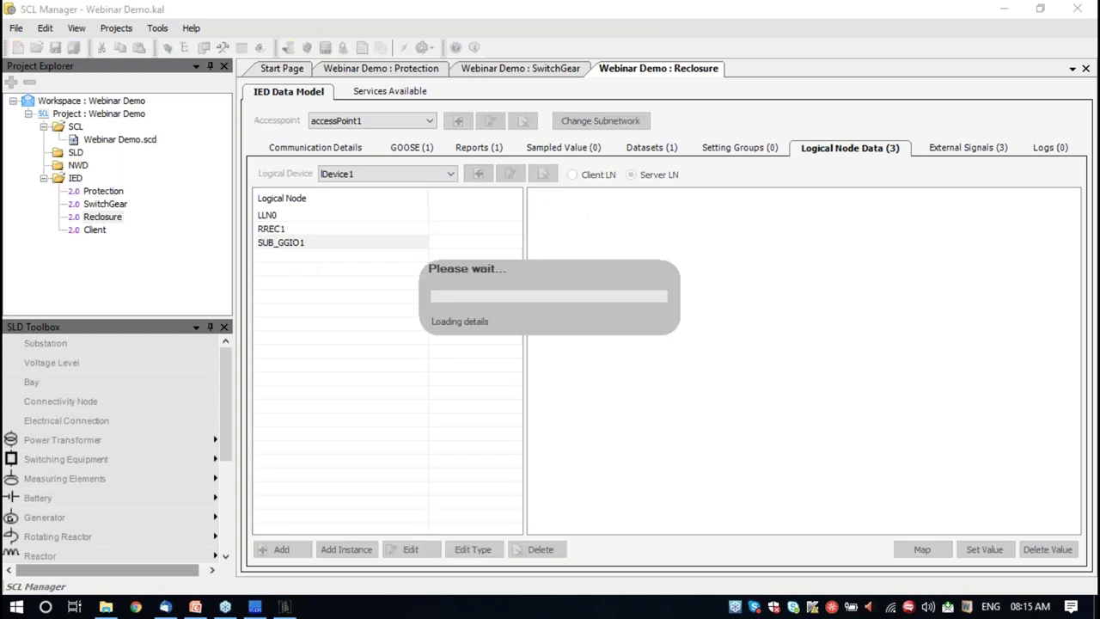
pyautogui.click(540, 196)
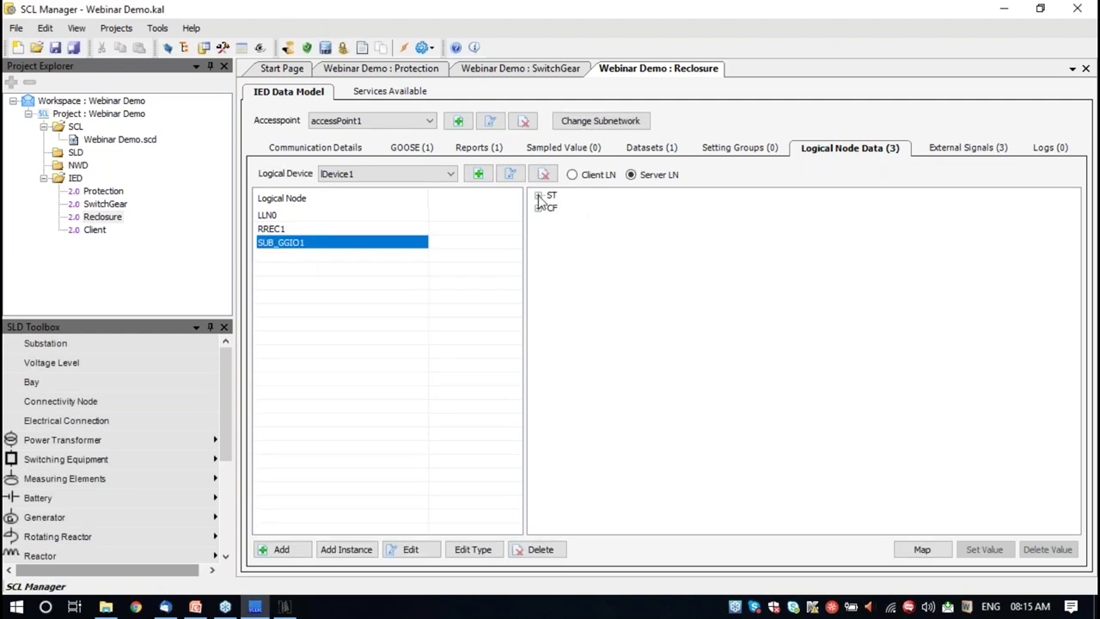
pyautogui.click(553, 221)
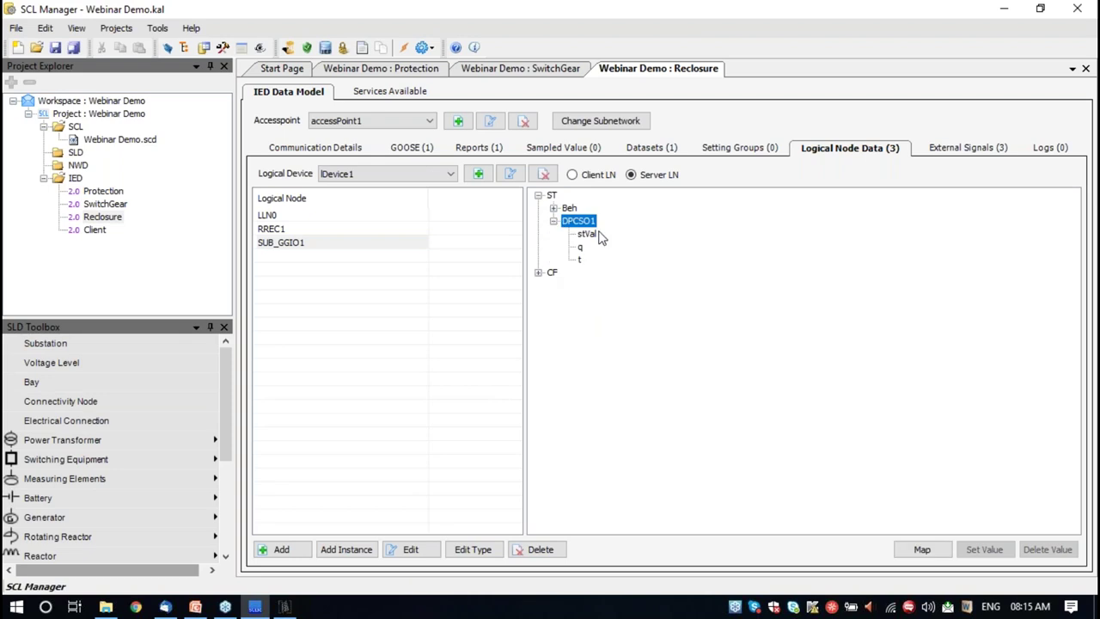
# Open the Reclosure's Reclose dataset, review its RREC1 FCDA tags, and close it unchanged
pyautogui.click(648, 148)
pyautogui.doubleClick(339, 219)
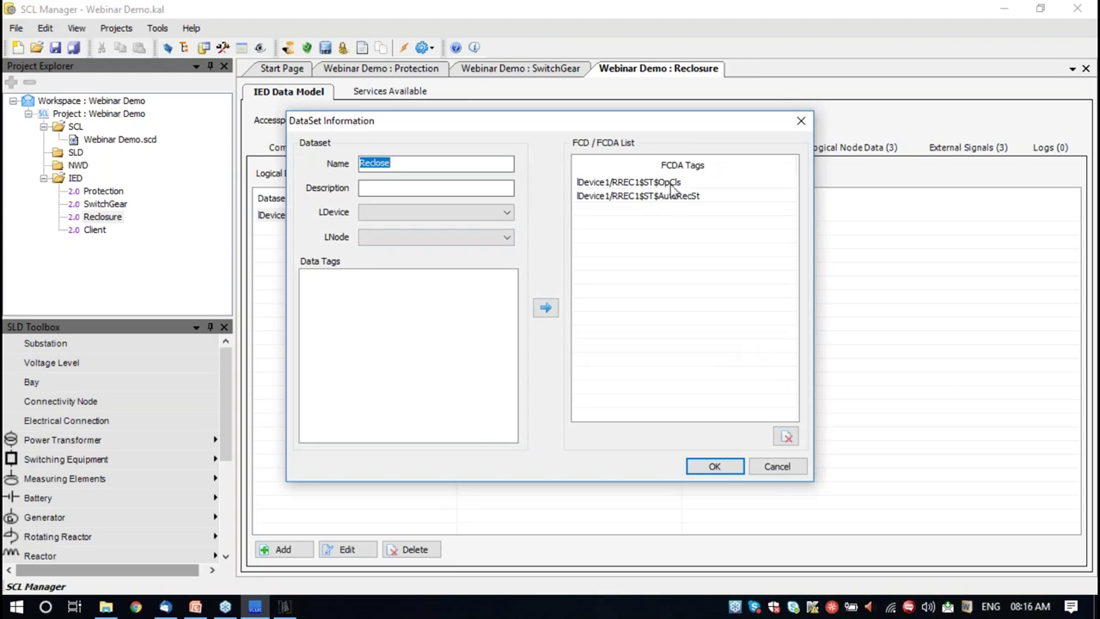
pyautogui.click(800, 125)
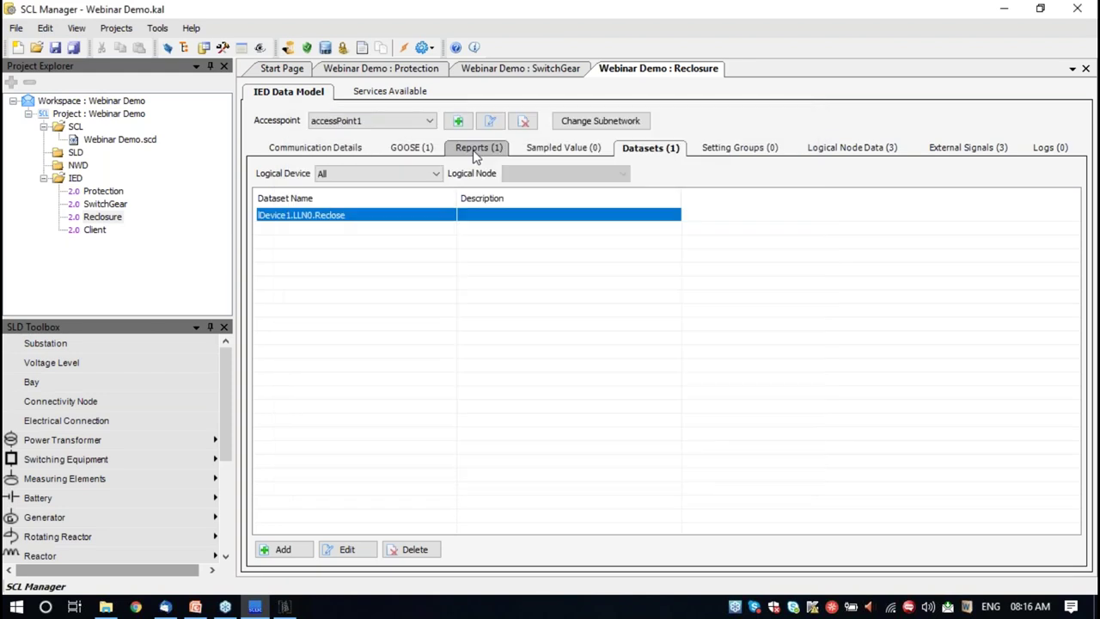
# Open the Reclosure's Reclose_Goose control block, review its SwitchGear and Client subscribers, and close it unchanged
pyautogui.click(431, 149)
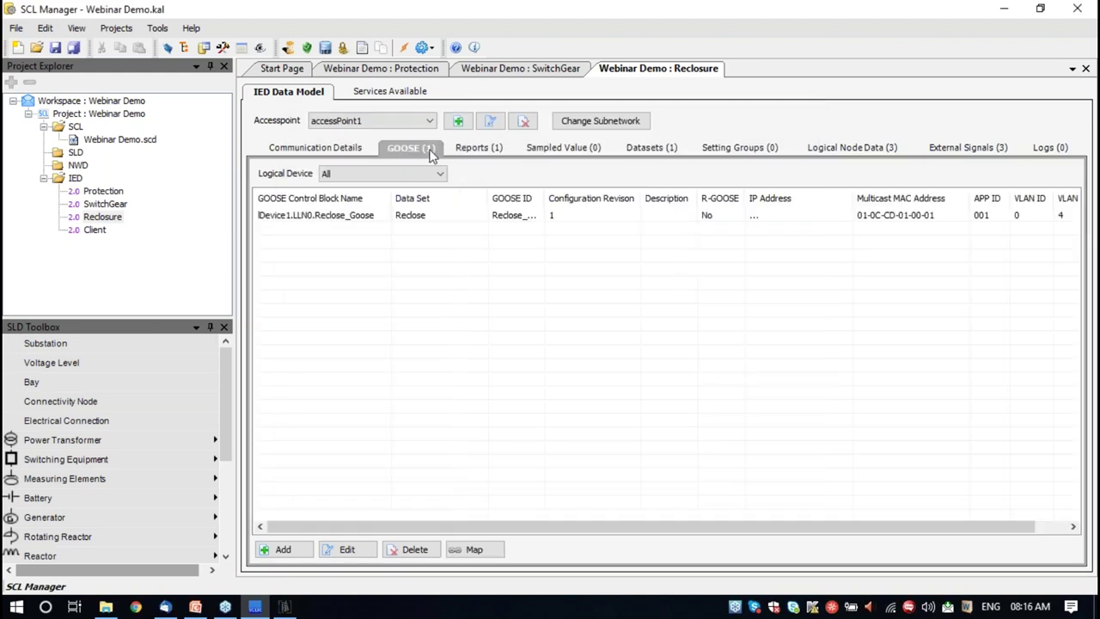
pyautogui.doubleClick(364, 217)
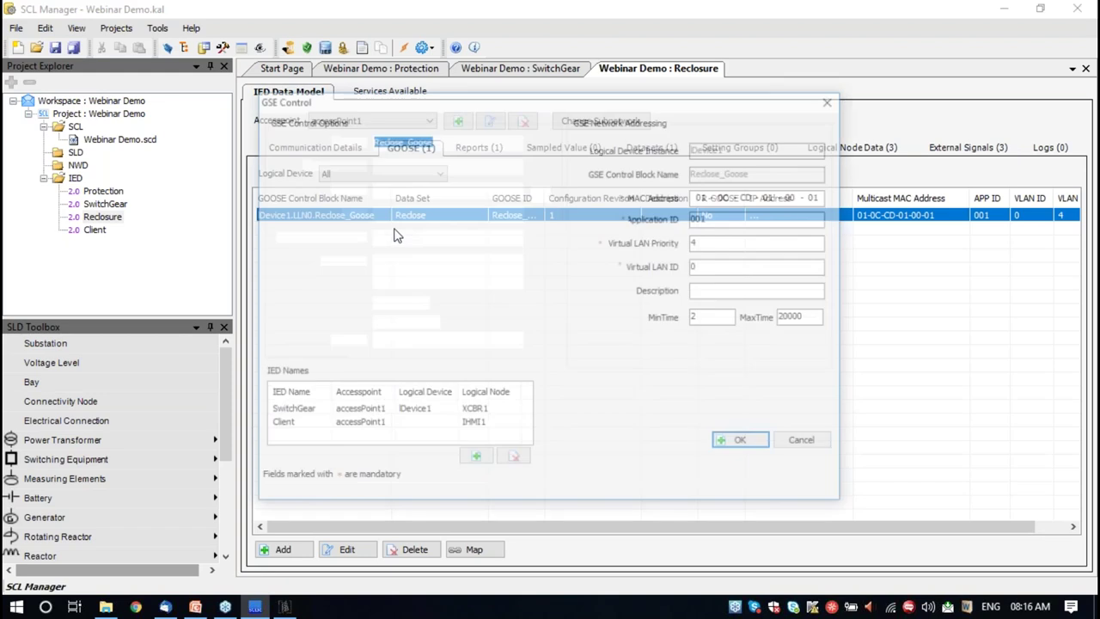
pyautogui.click(298, 413)
pyautogui.click(290, 425)
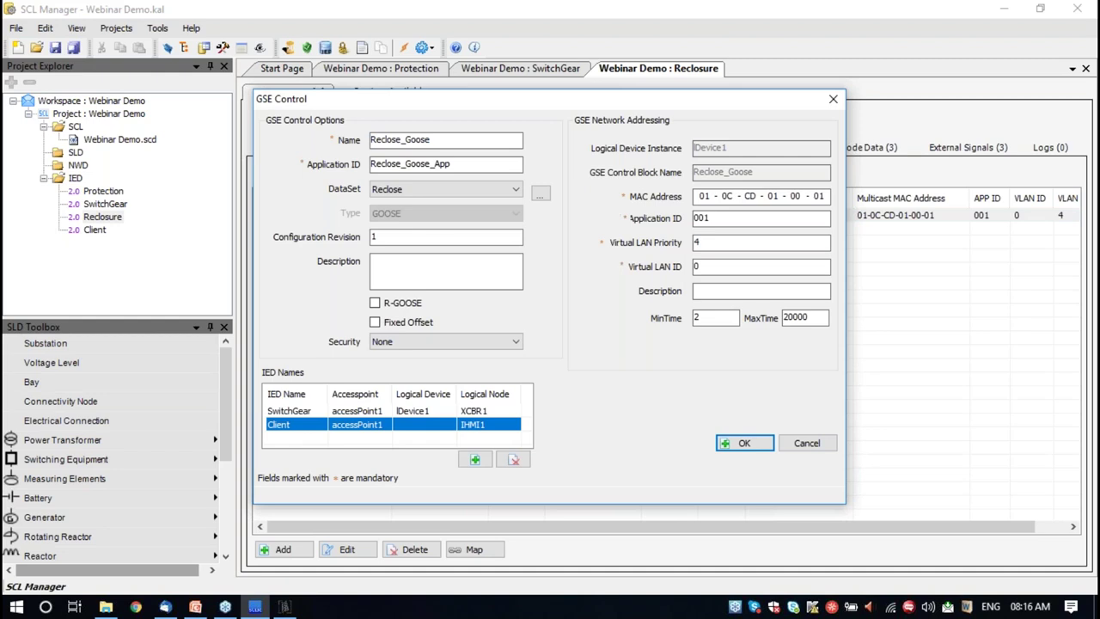
pyautogui.click(833, 100)
# Open the Reclosure's Reclose_Report report control block, review its settings, and close it unchanged
pyautogui.click(494, 153)
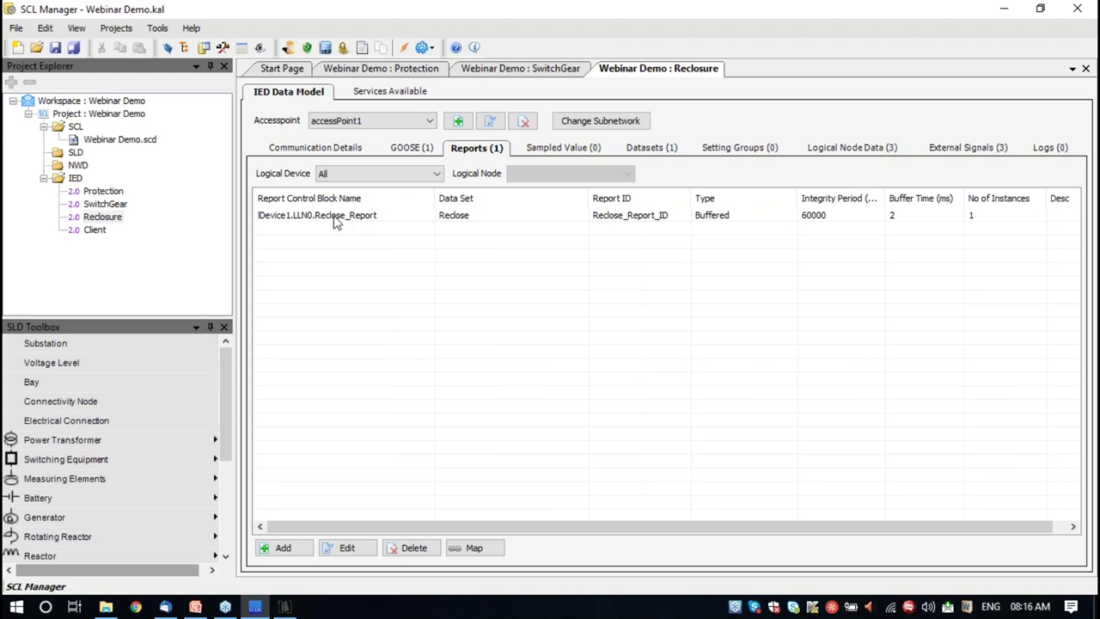
pyautogui.click(336, 218)
pyautogui.doubleClick(342, 217)
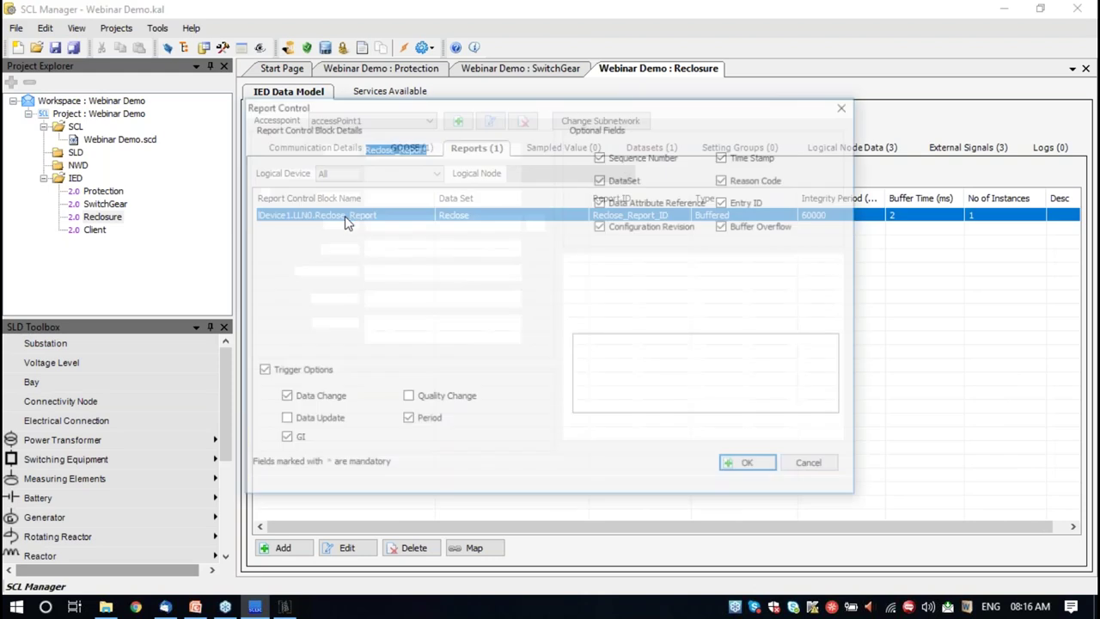
pyautogui.click(847, 104)
# Open the Client IED, review its communication details, and inspect its IHMI1 client logical node
pyautogui.click(97, 231)
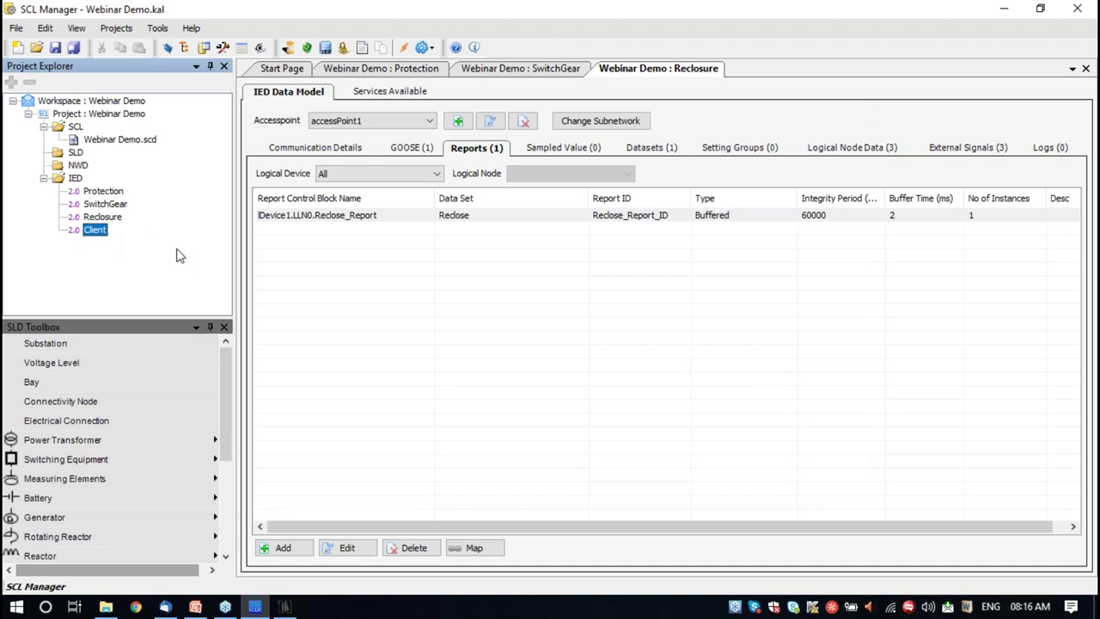
pyautogui.doubleClick(95, 230)
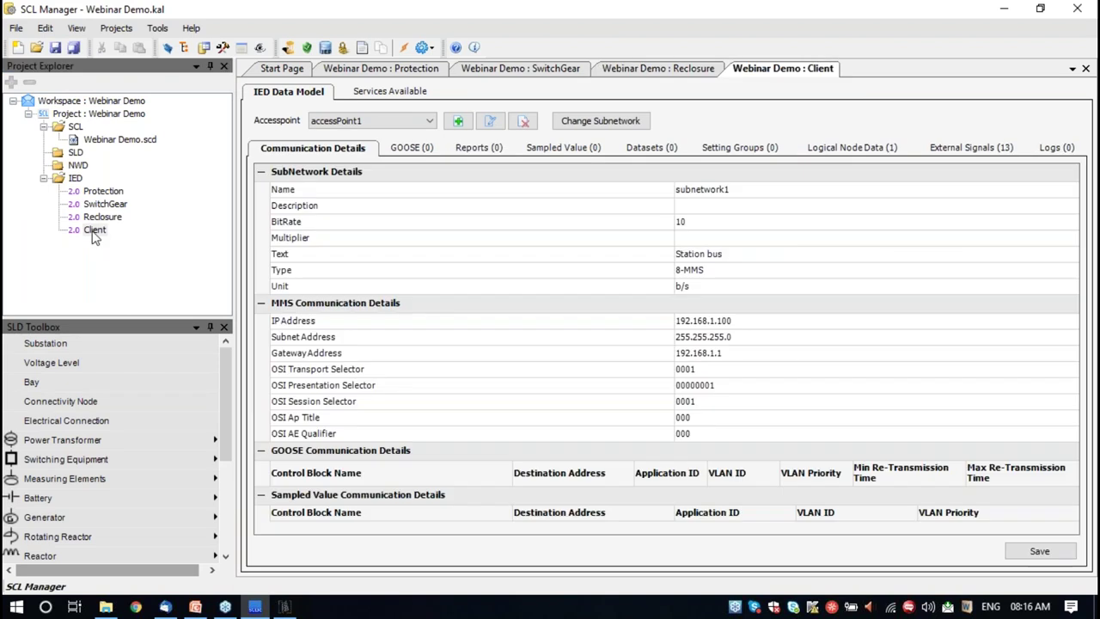
pyautogui.click(875, 150)
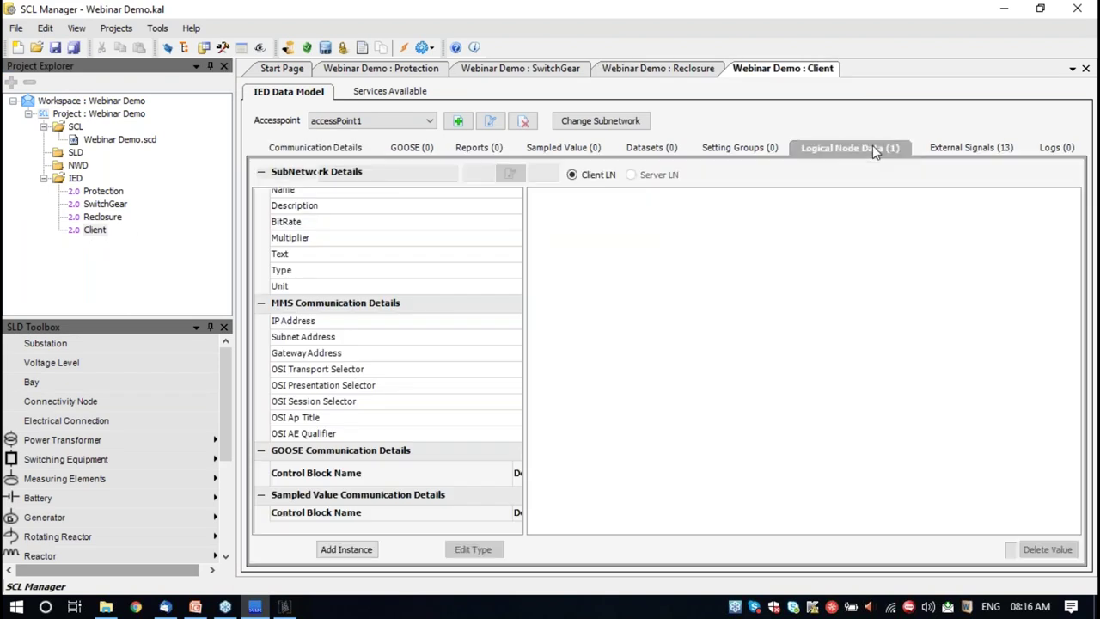
pyautogui.click(268, 216)
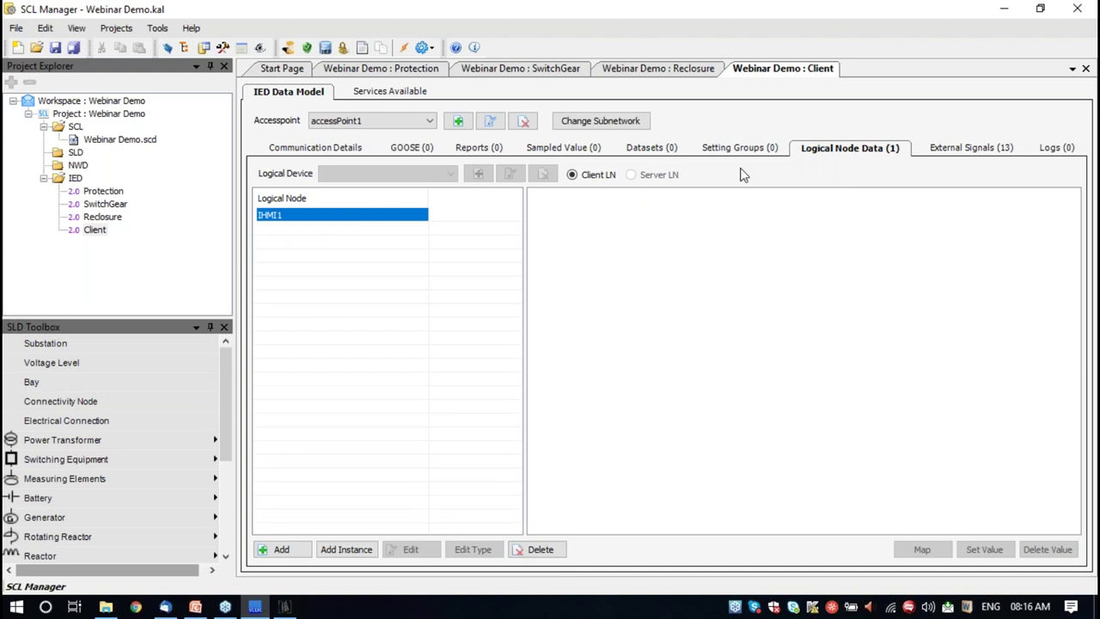
# Open the External Signals of the Webinar Demo project and review the IED mapping matrix for all, Goose and Report signals
pyautogui.click(75, 30)
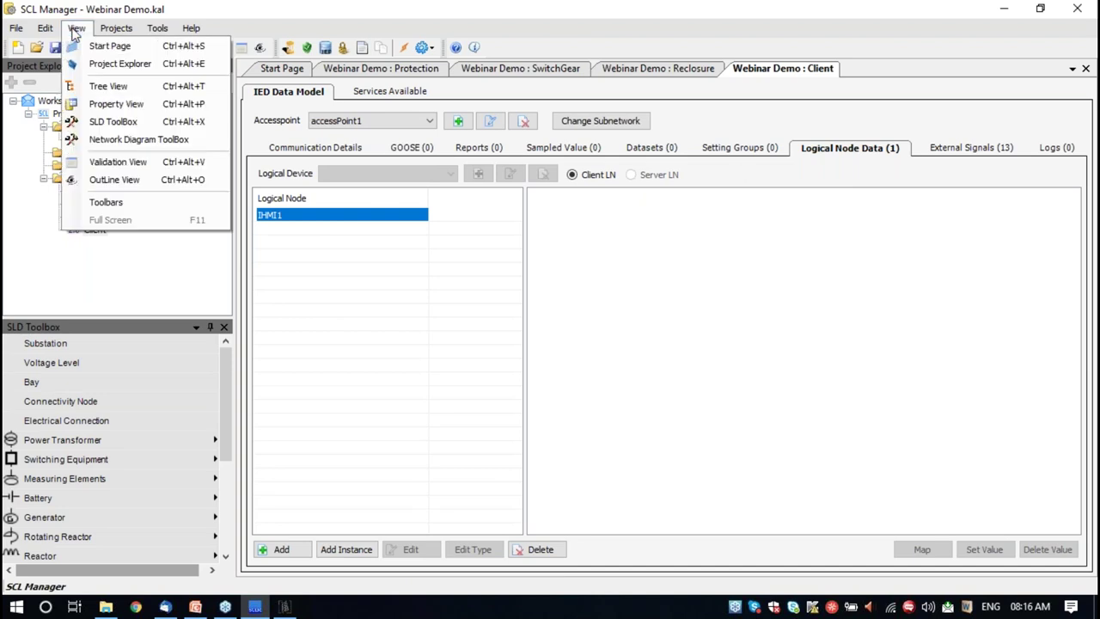
pyautogui.click(115, 29)
pyautogui.click(90, 114)
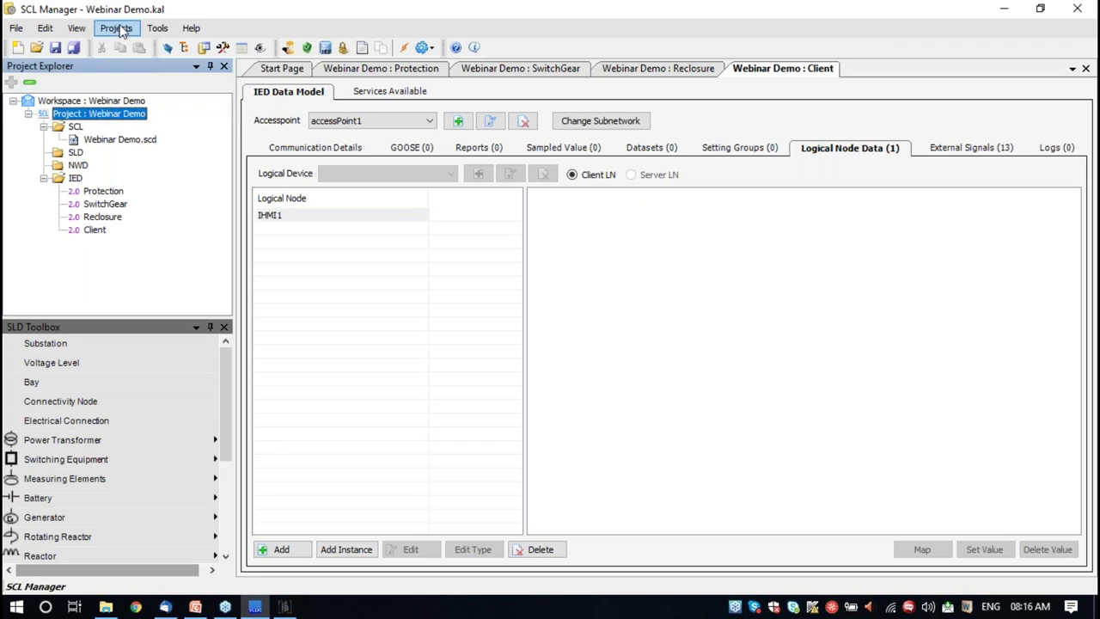
pyautogui.click(117, 29)
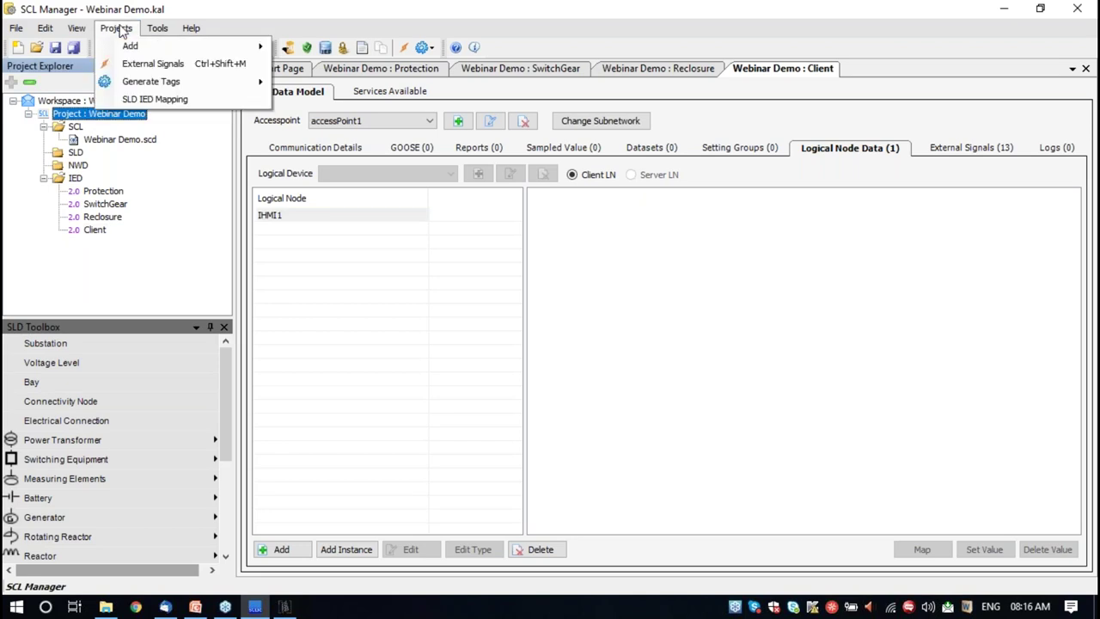
pyautogui.click(142, 65)
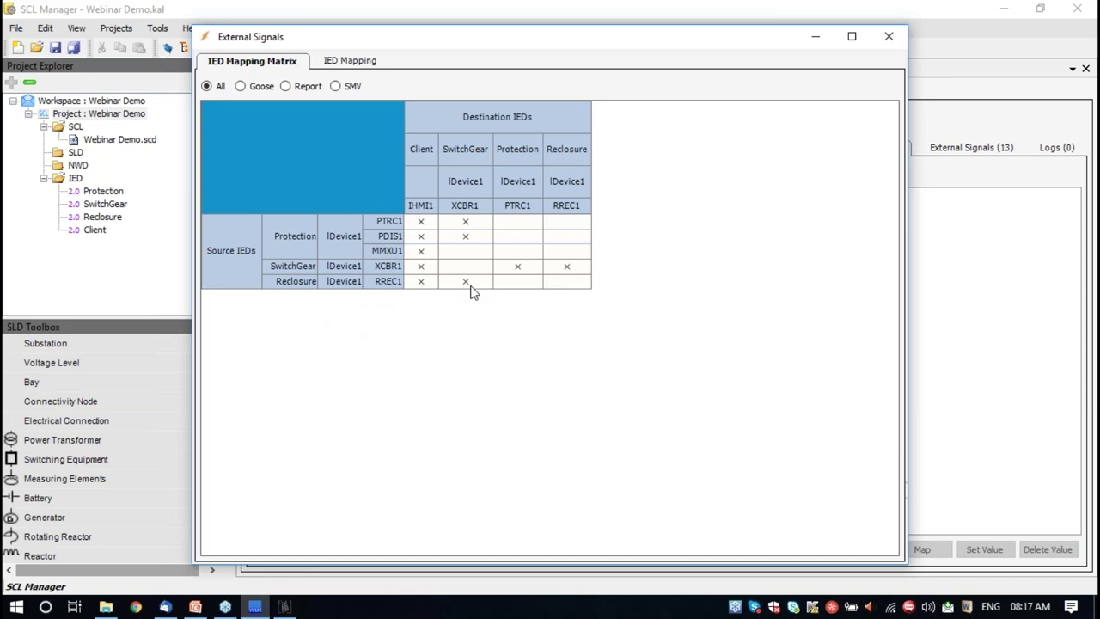
pyautogui.click(242, 87)
pyautogui.click(287, 86)
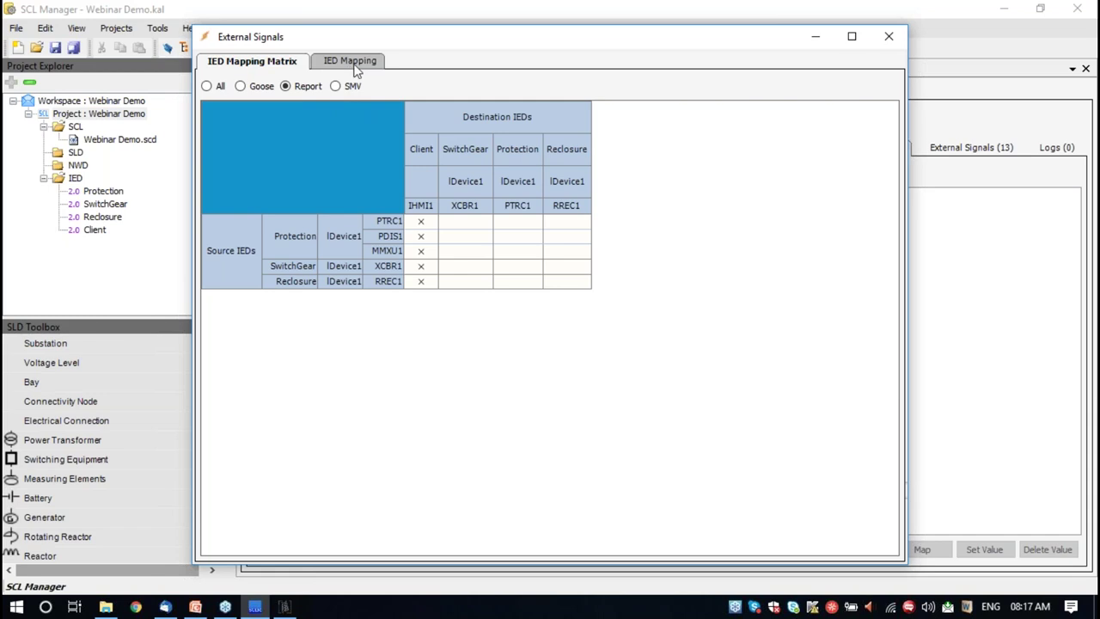
# Review the Protection IED's source-to-destination mapping filtered by Goose and by Report, and close the External Signals window
pyautogui.click(354, 67)
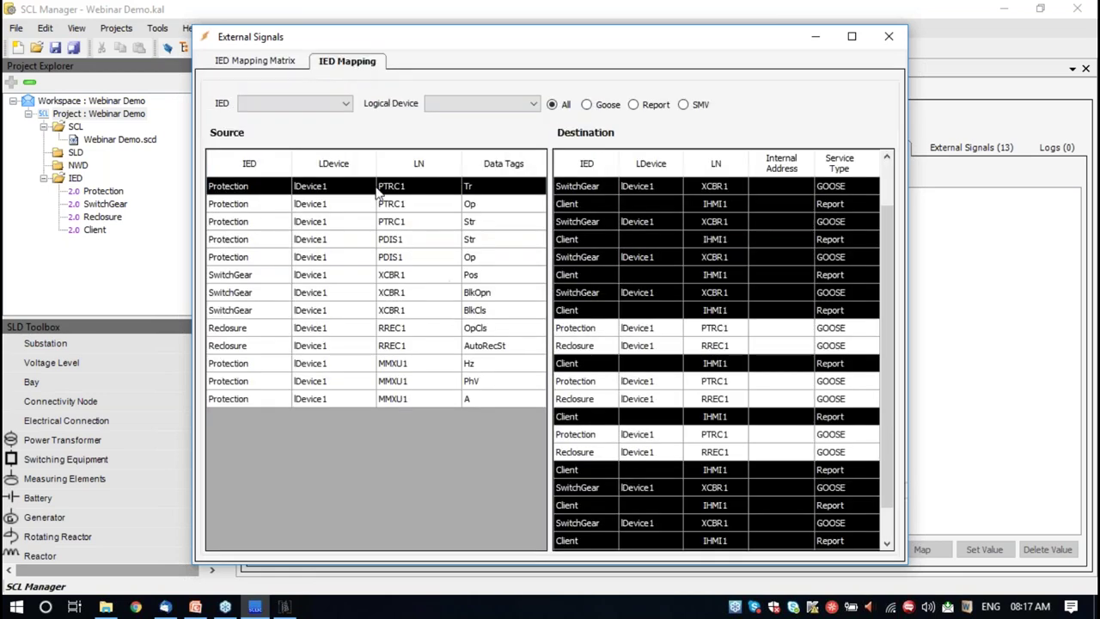
pyautogui.click(345, 107)
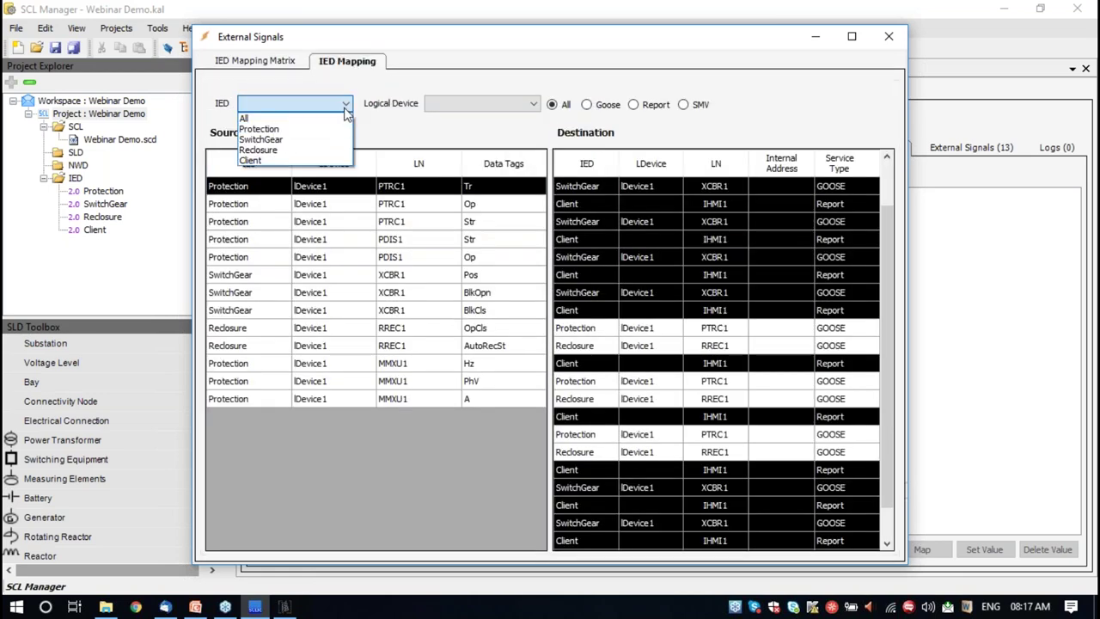
pyautogui.click(297, 128)
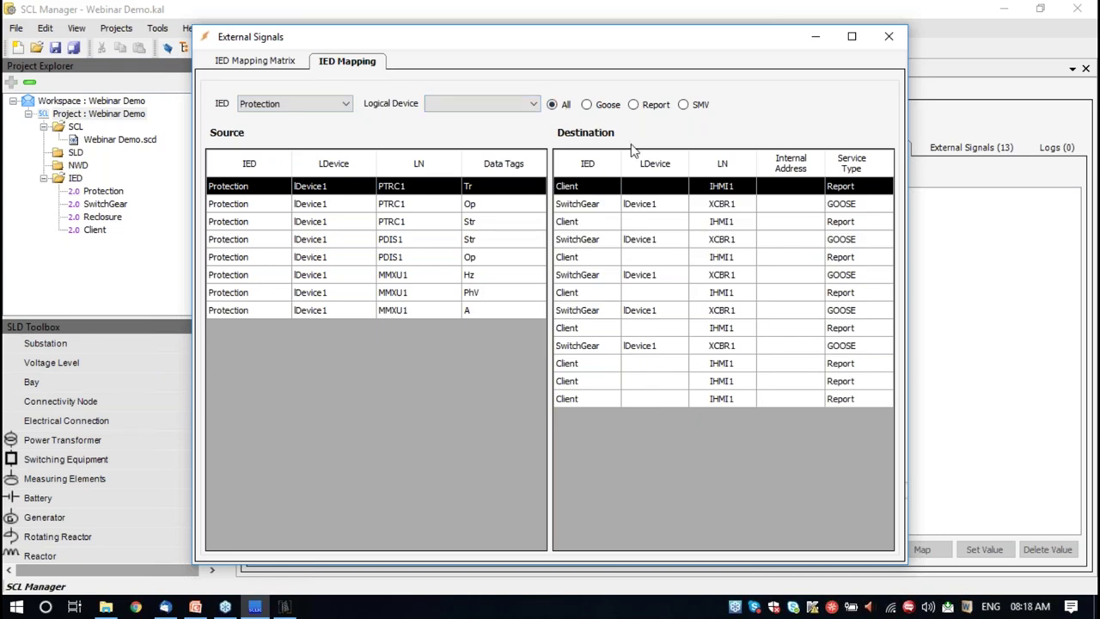
pyautogui.click(587, 104)
pyautogui.click(636, 105)
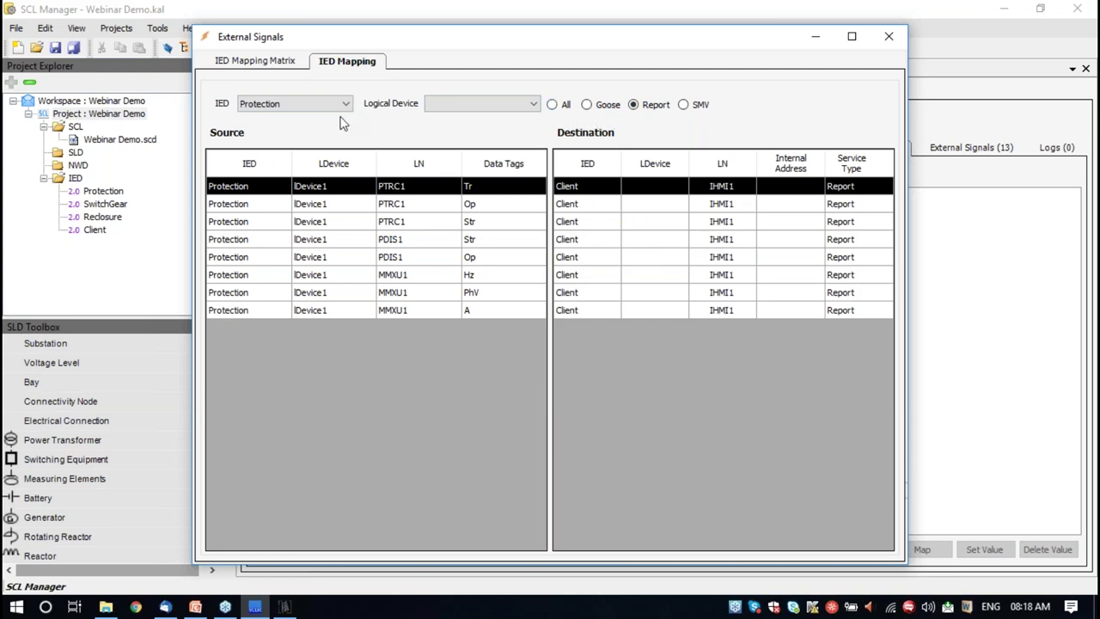
pyautogui.click(272, 62)
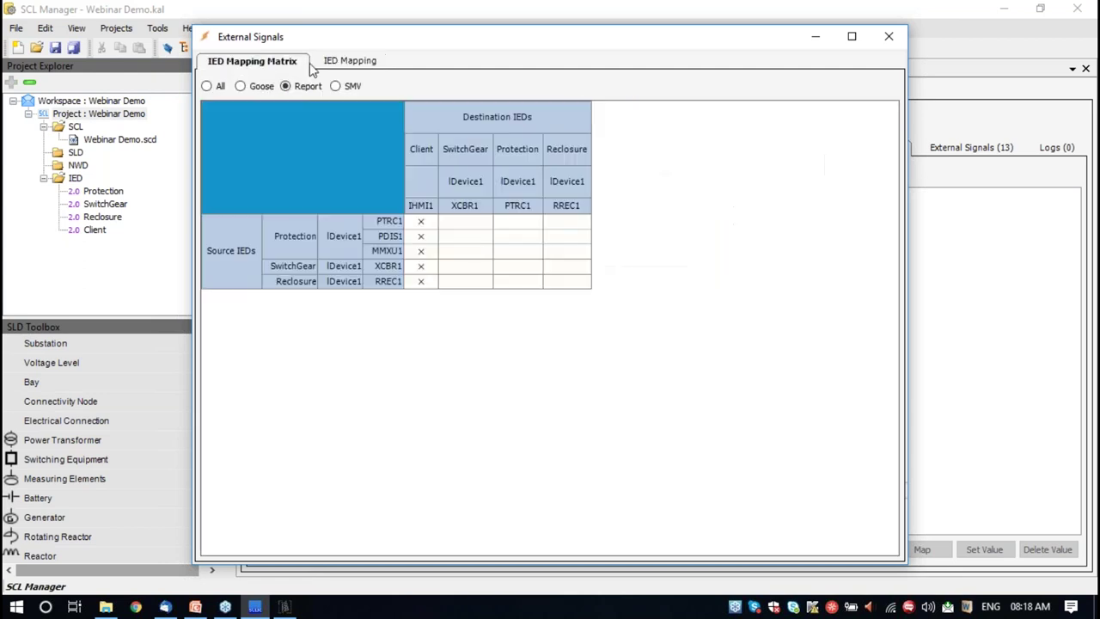
pyautogui.click(889, 36)
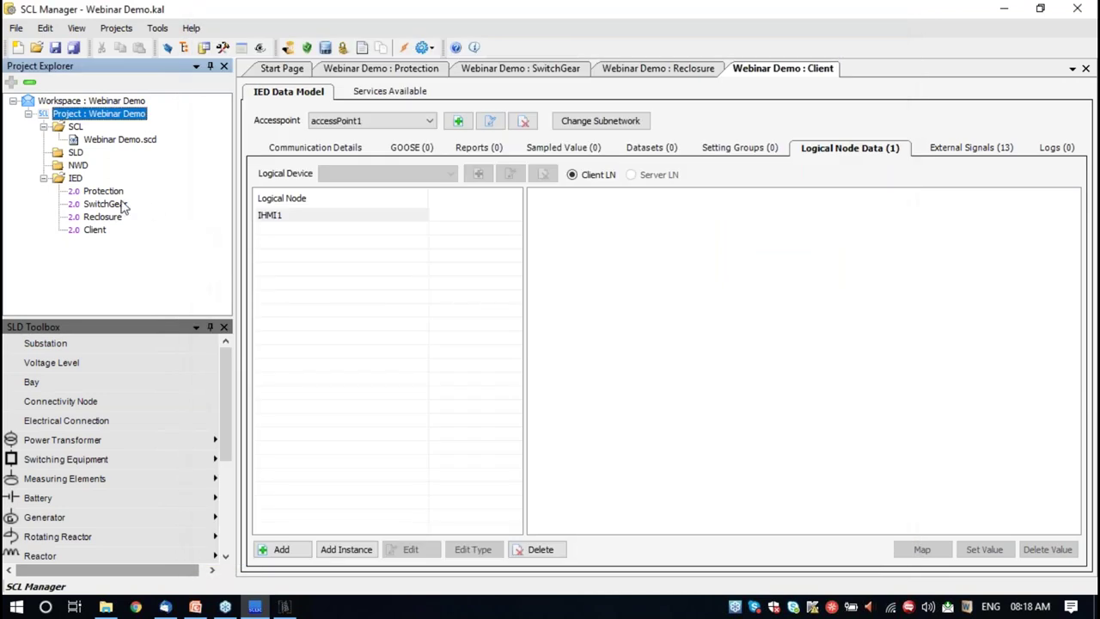
# Start exporting the Webinar Demo workspace as SCD files with UTF-8 encoding, proceeding to the SCL object selection
pyautogui.rightClick(91, 102)
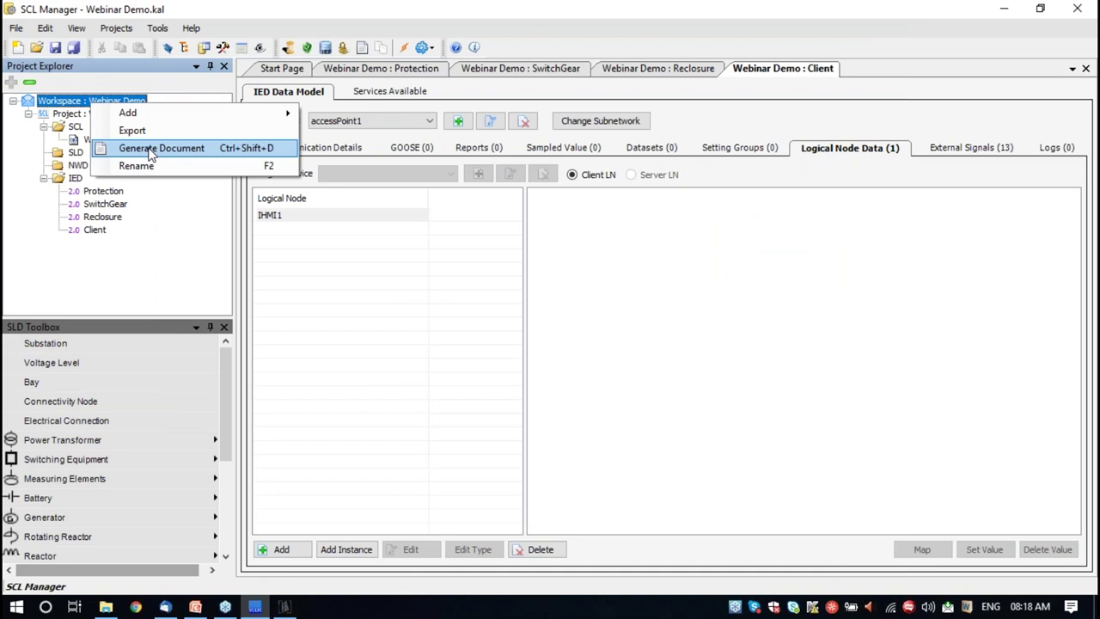
pyautogui.click(155, 135)
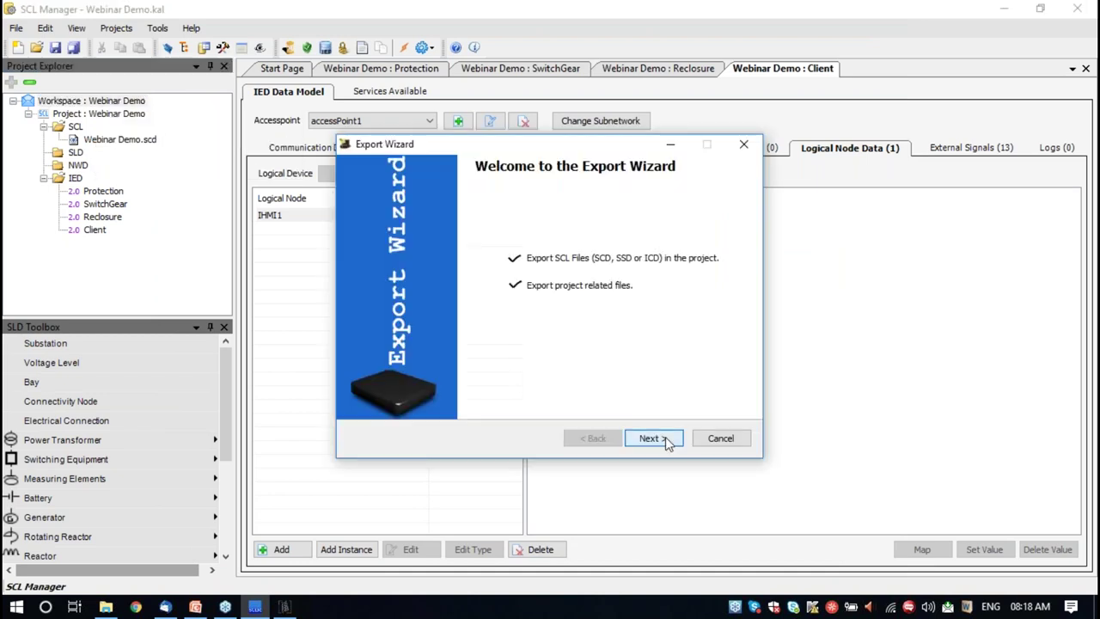
pyautogui.click(650, 437)
pyautogui.click(654, 437)
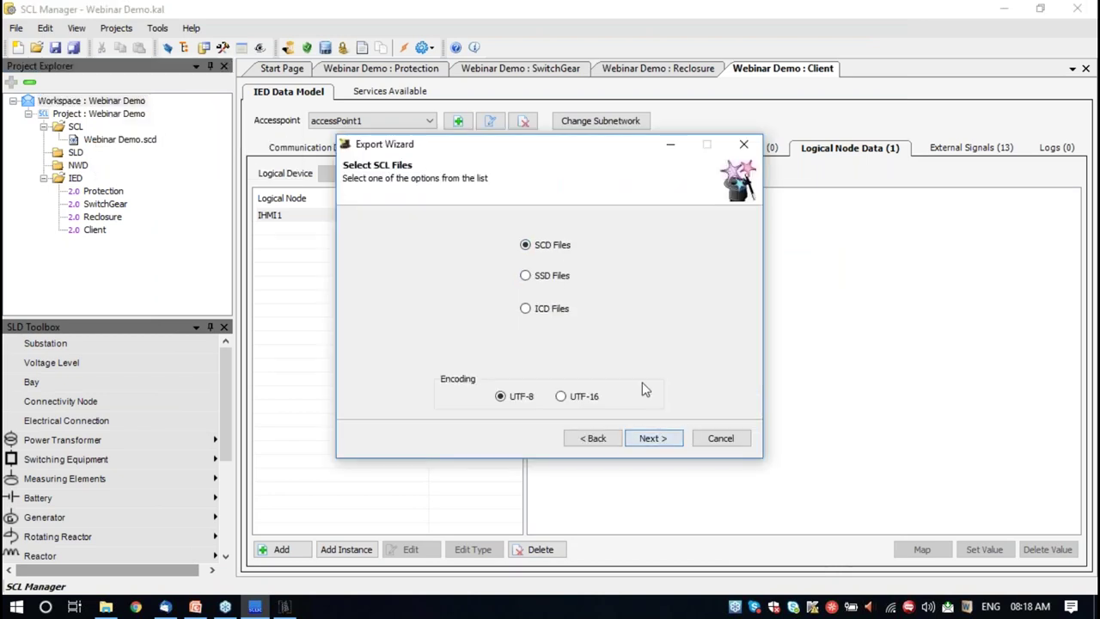
pyautogui.click(663, 440)
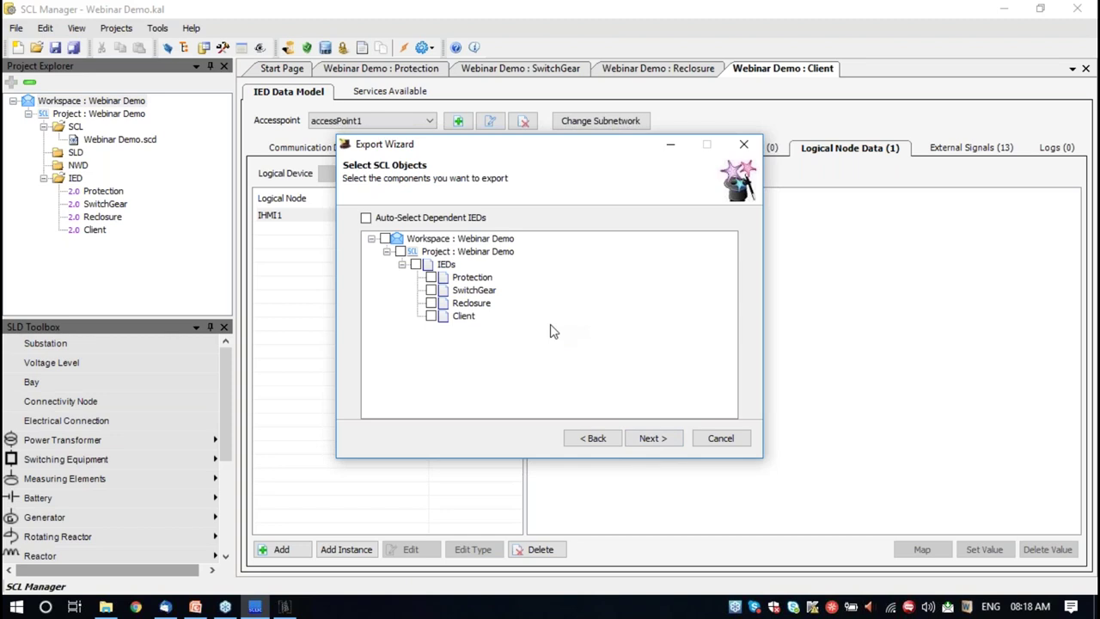
# Toggle Auto-Select Dependent IEDs and adjust the export selection across the workspace and the Protection, SwitchGear and Reclosure IEDs
pyautogui.click(366, 218)
pyautogui.click(431, 278)
pyautogui.click(385, 239)
pyautogui.click(431, 290)
pyautogui.click(431, 303)
pyautogui.click(431, 276)
pyautogui.click(431, 303)
# Review the export's destination folder page with Change Target Schema enabled and the SCL Edition choices listed, and close the Export Wizard
pyautogui.click(651, 439)
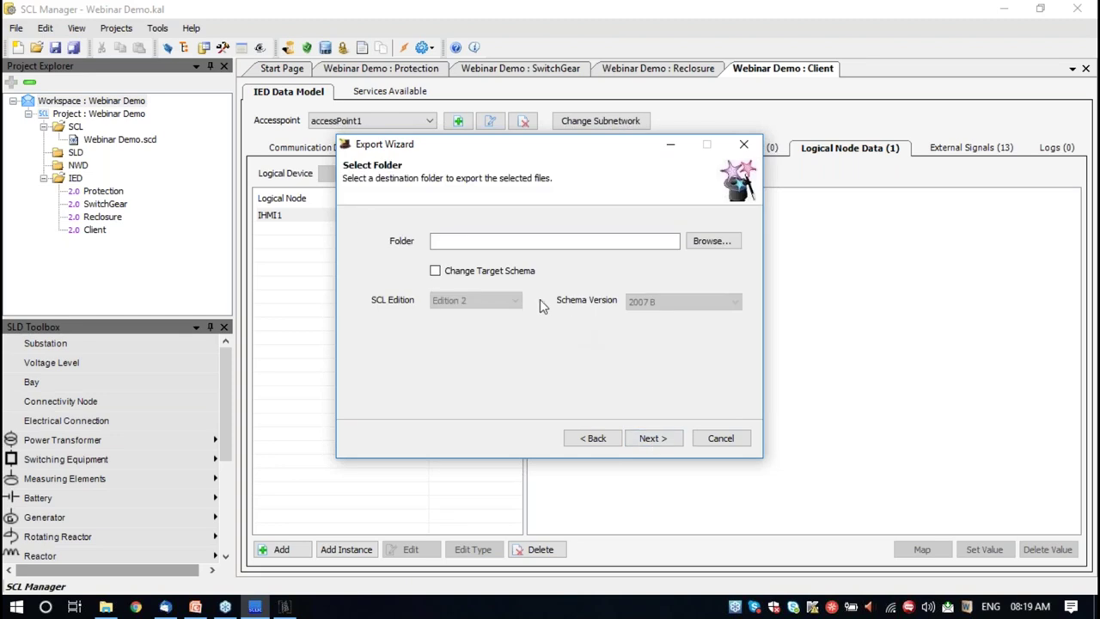
pyautogui.click(466, 271)
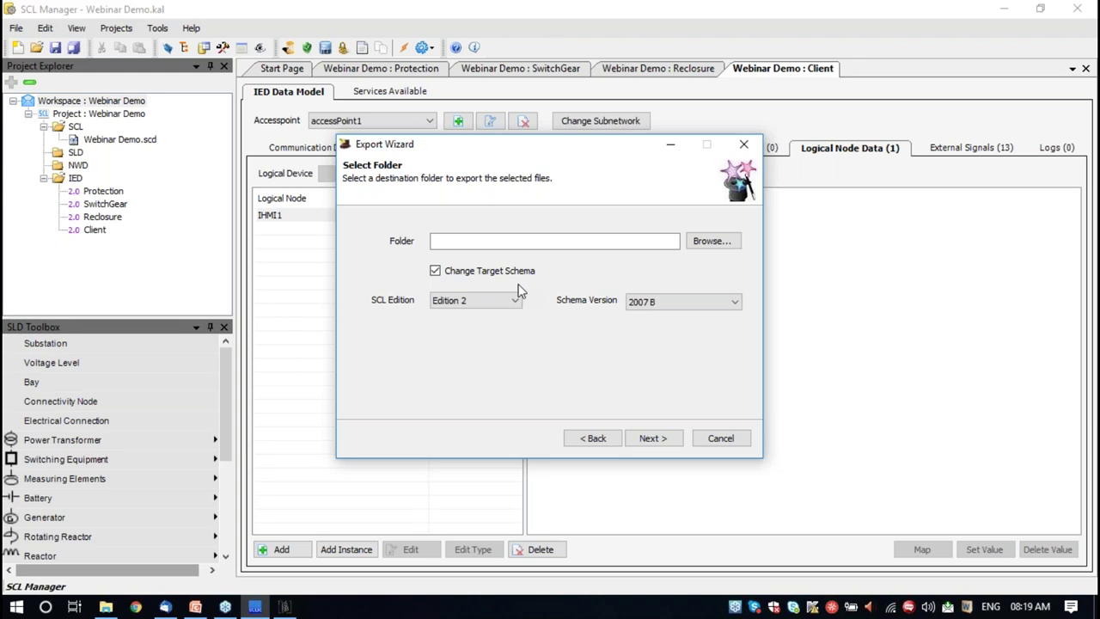
pyautogui.click(489, 299)
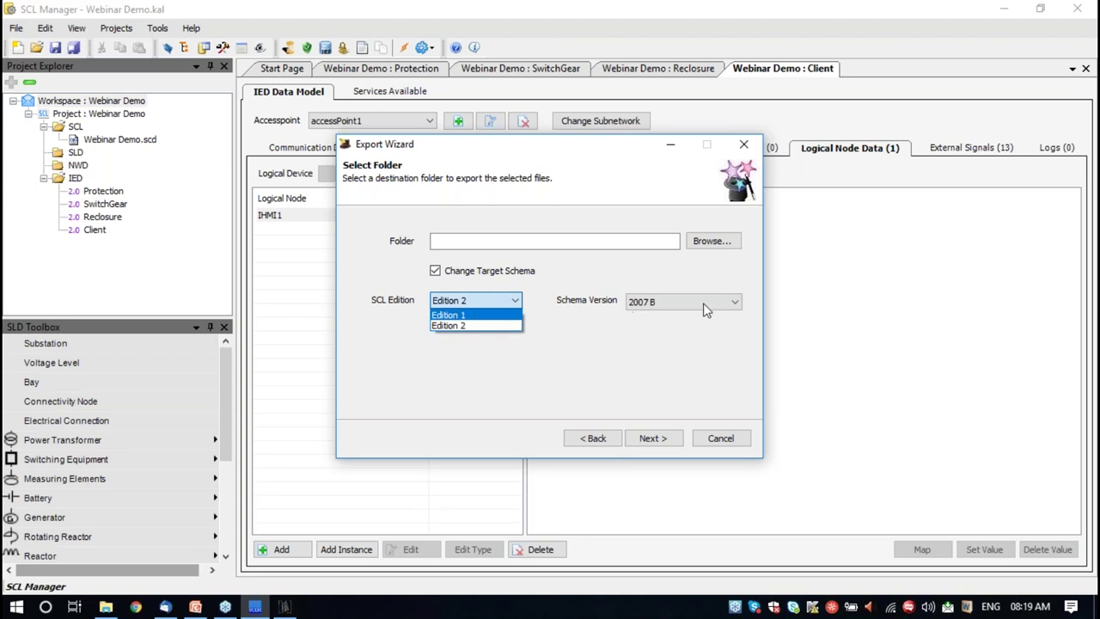
pyautogui.click(745, 147)
pyautogui.click(744, 147)
# Compare the IED models of Protection and SwitchGear in the Webinar Demo project and review their Service Model Comparison
pyautogui.click(157, 28)
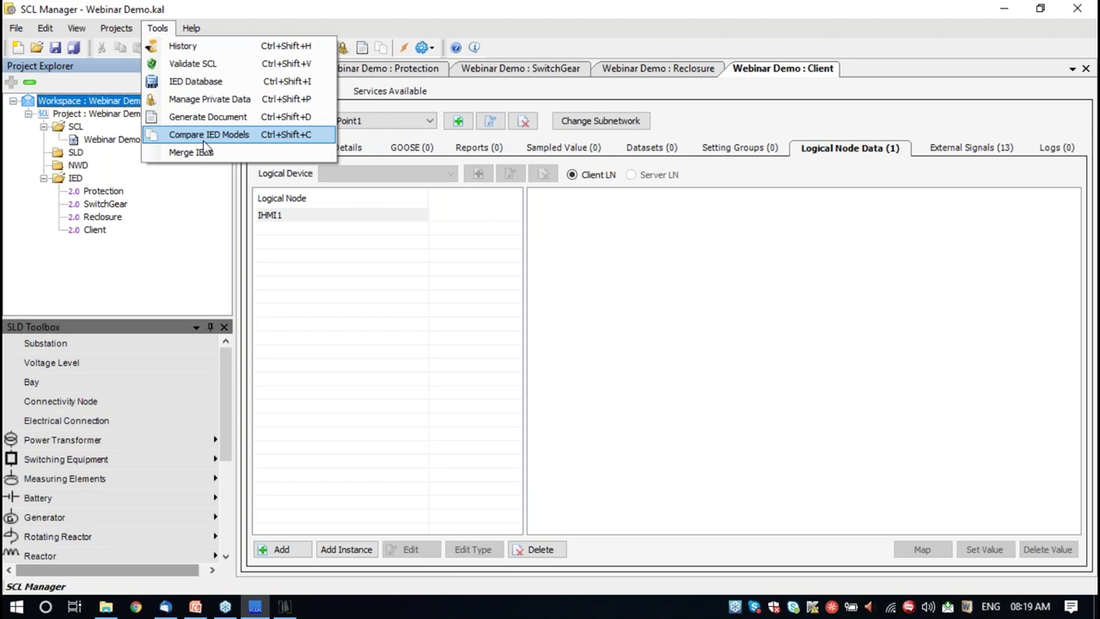
pyautogui.click(244, 139)
pyautogui.click(332, 144)
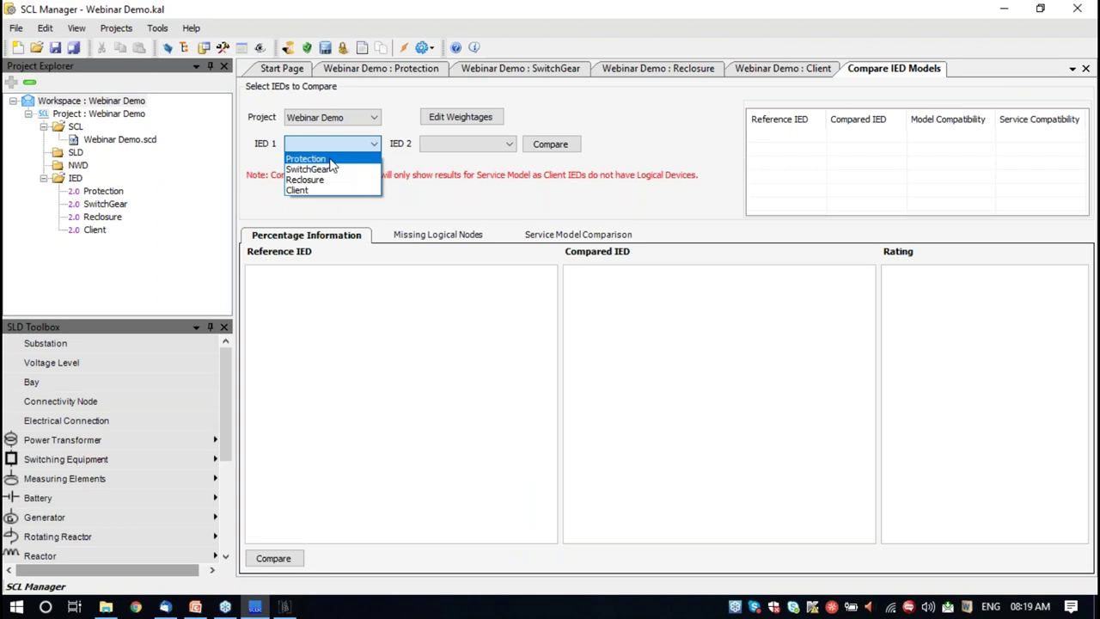
pyautogui.click(330, 160)
pyautogui.click(491, 144)
pyautogui.click(448, 160)
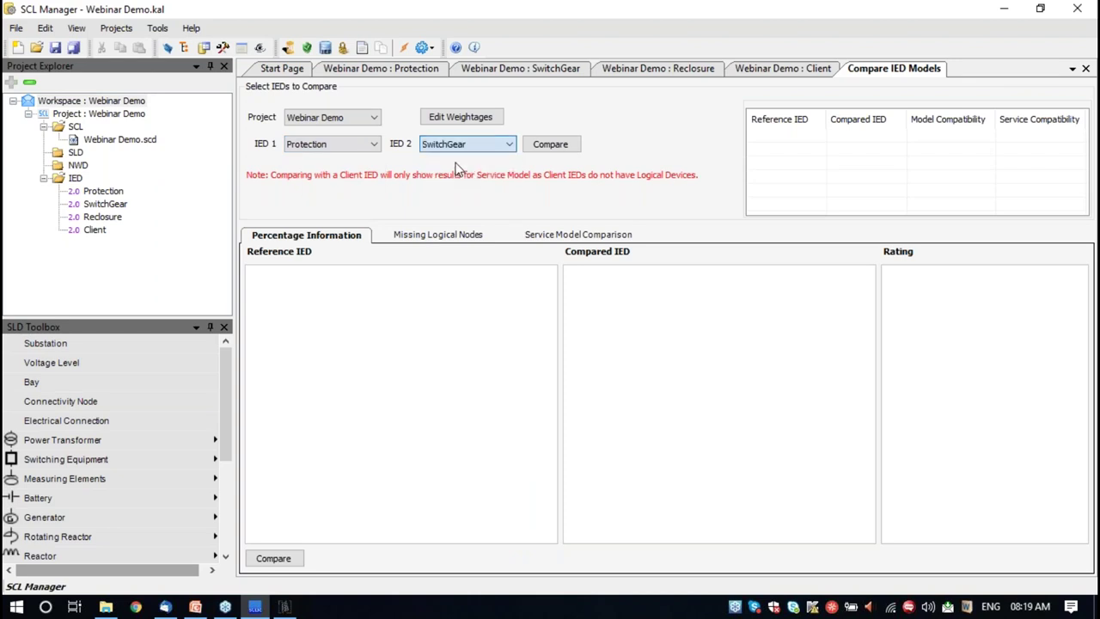
pyautogui.click(552, 145)
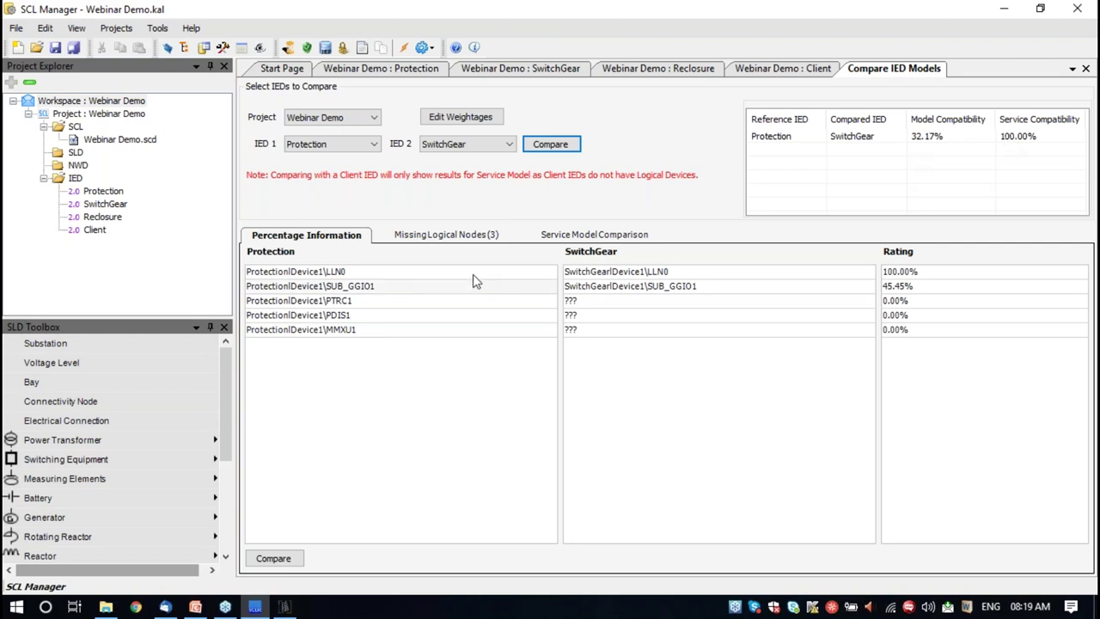
pyautogui.click(602, 235)
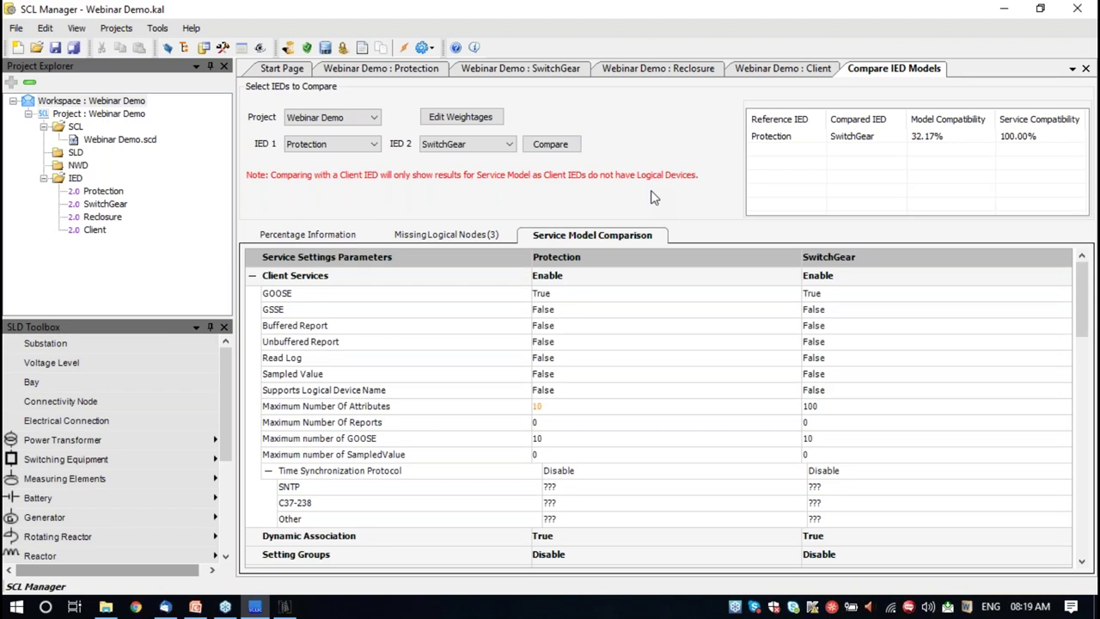
# Minimize SCL Manager and the Kalkitech Webinar folder window, and switch to ASE-61850 Client
pyautogui.click(1004, 12)
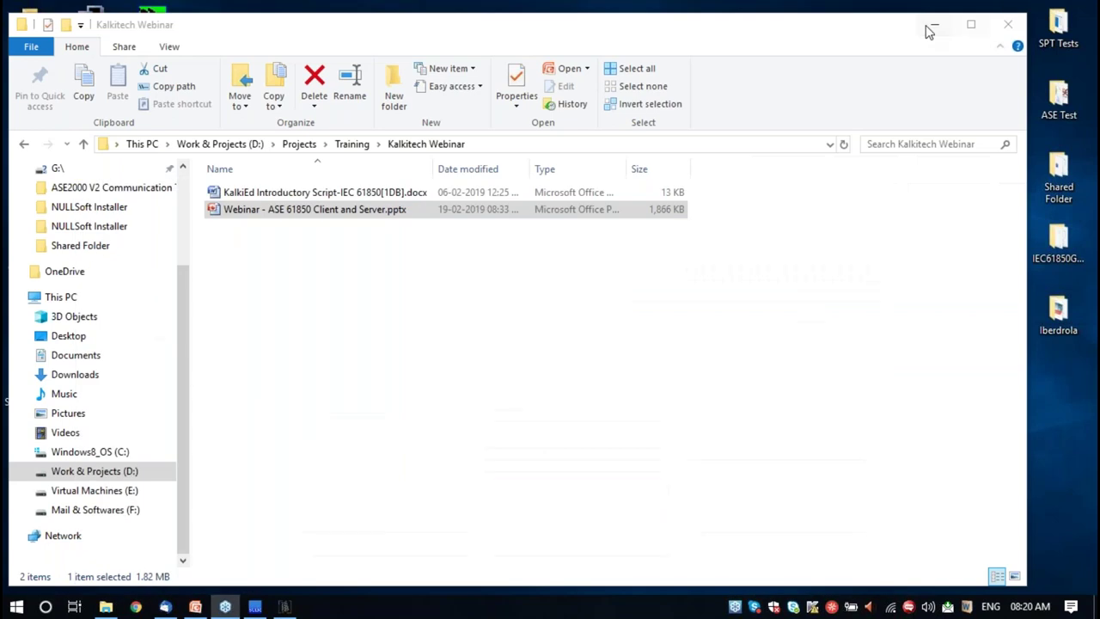
pyautogui.click(934, 25)
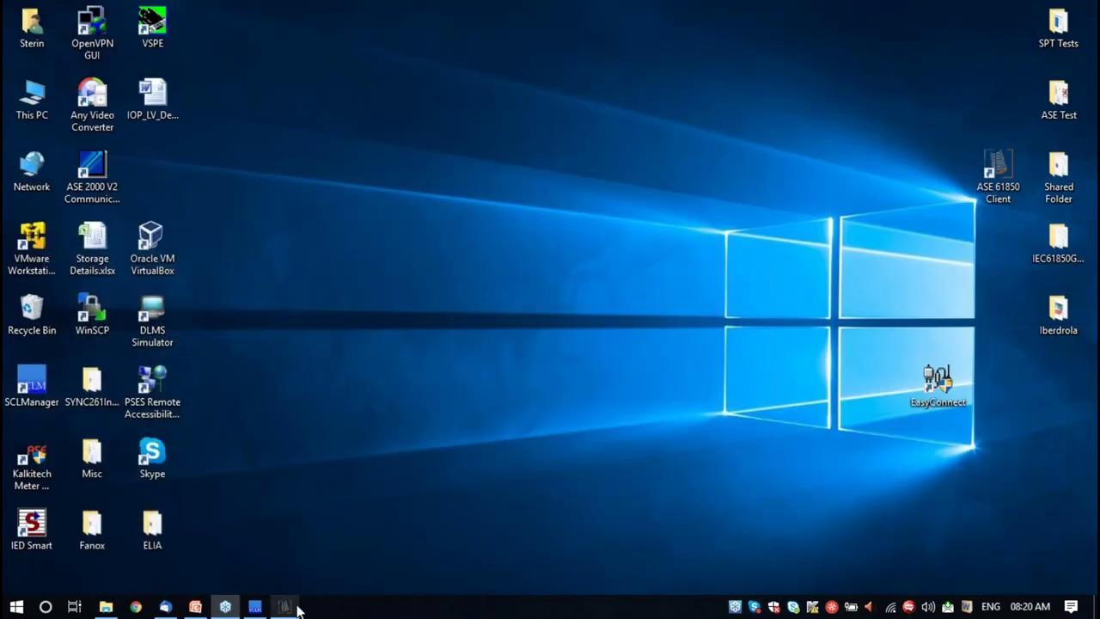
pyautogui.click(286, 607)
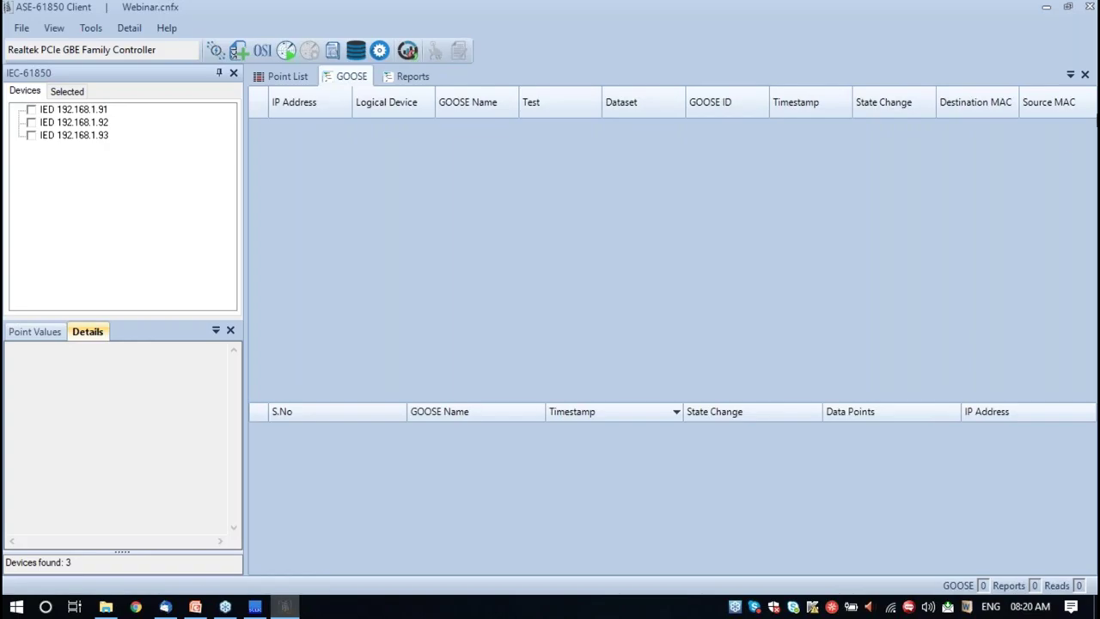
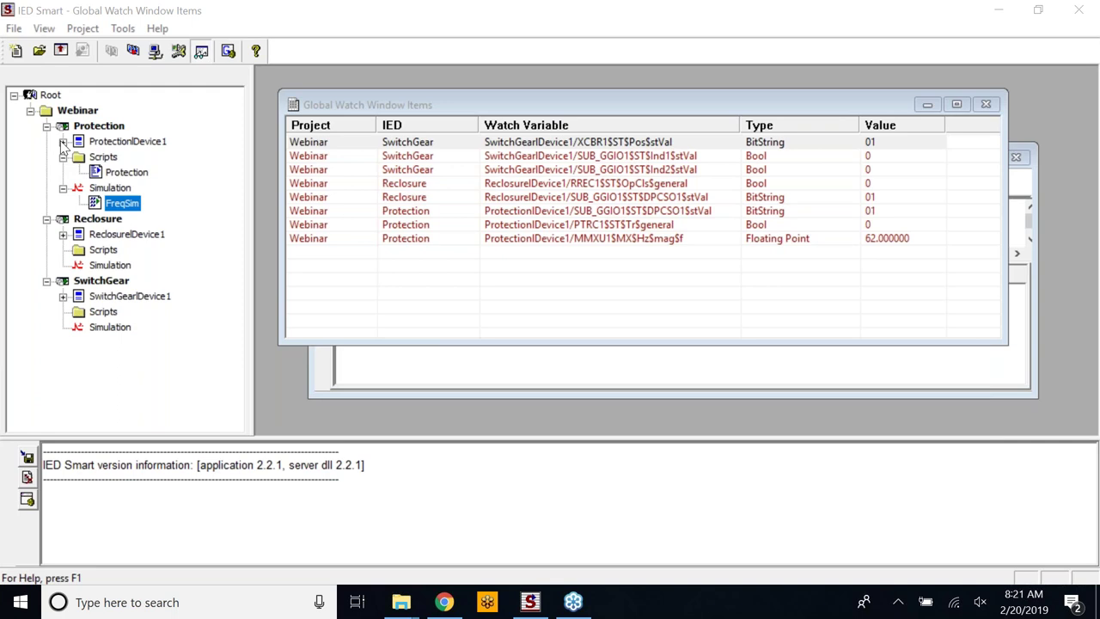
# Expand ProtectionlDevice1 in IED Smart, and check the computer's IP addresses by running ipconfig in Command Prompt
pyautogui.click(63, 141)
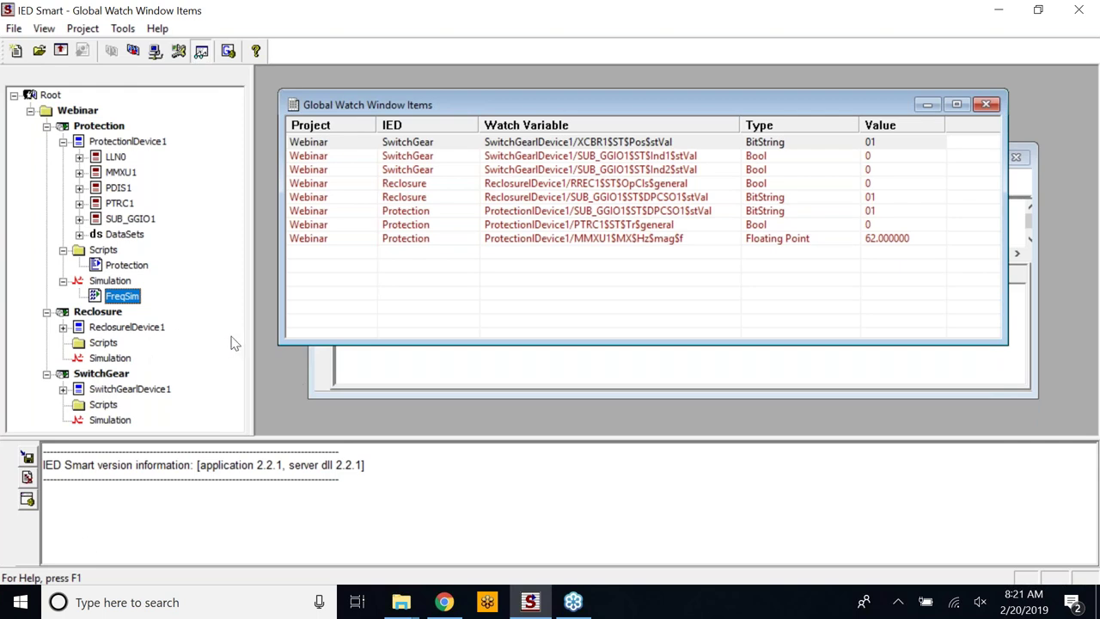
pyautogui.click(97, 602)
pyautogui.write('cmd')
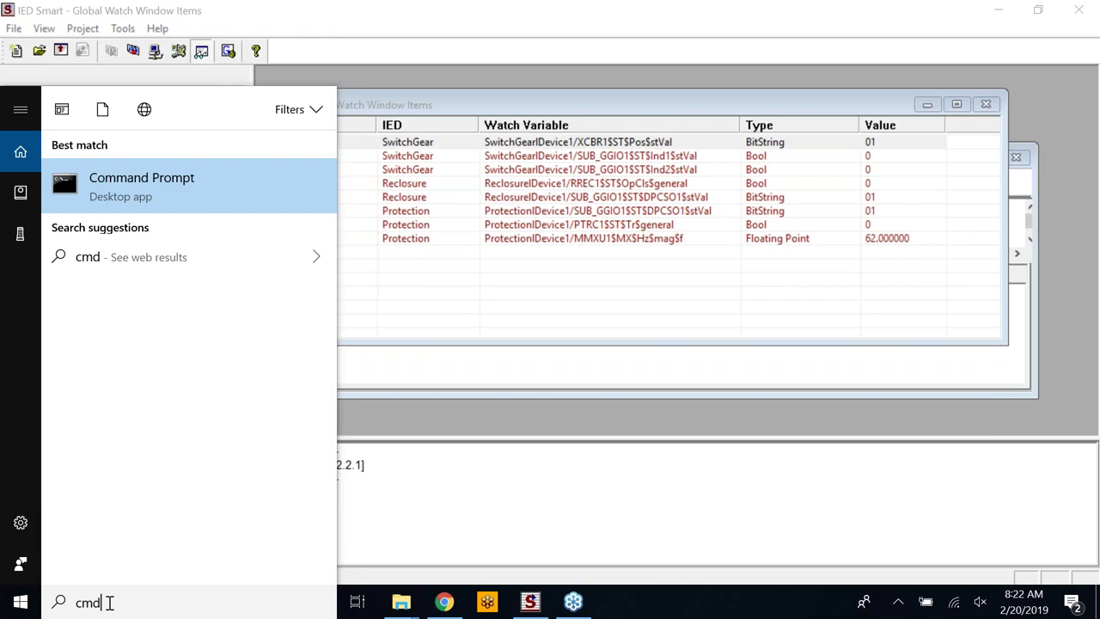
pyautogui.press('Return')
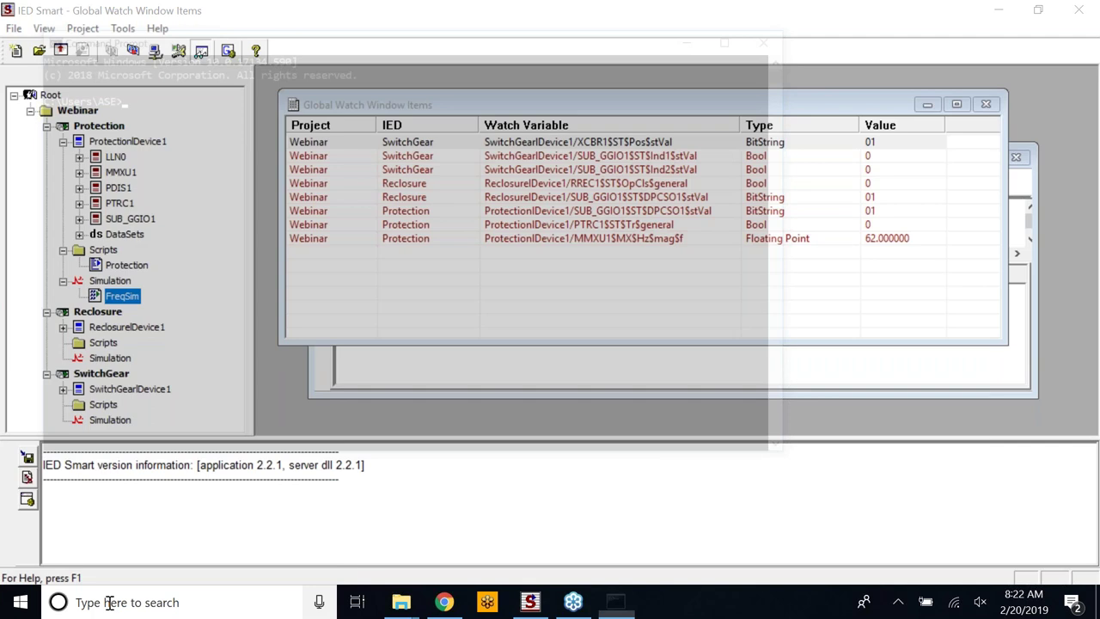
pyautogui.write('ipcon')
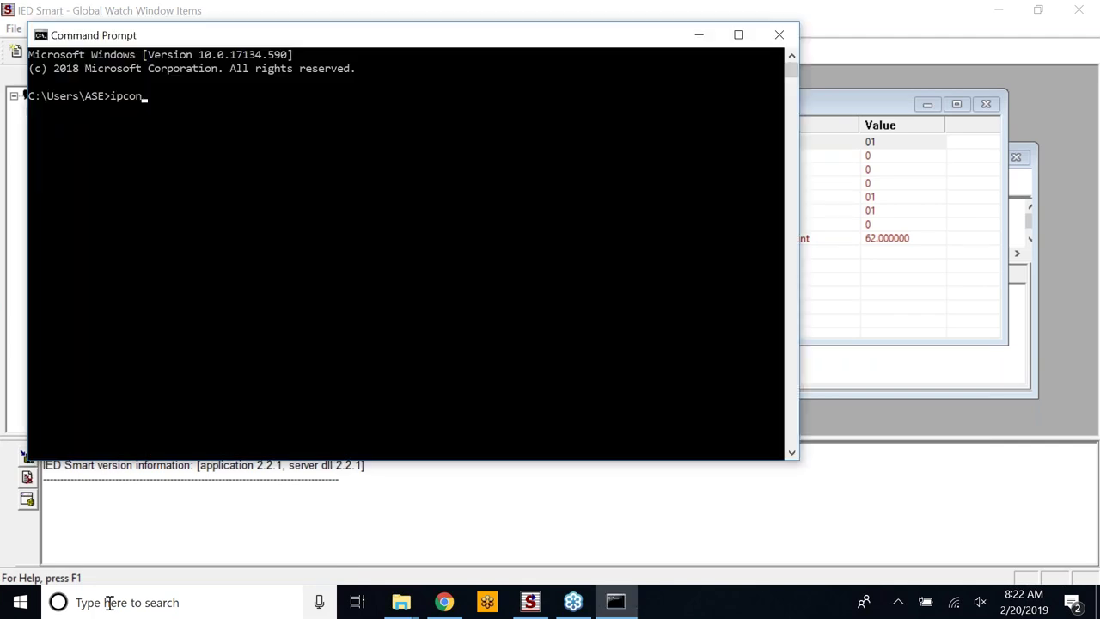
pyautogui.write('fig')
pyautogui.press('Return')
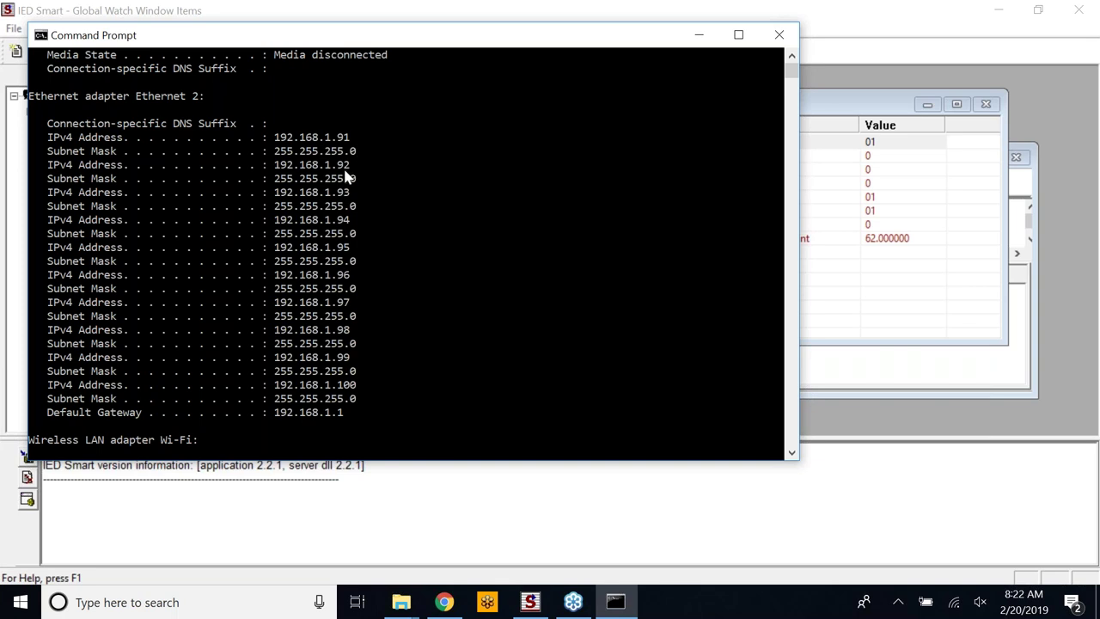
pyautogui.click(698, 34)
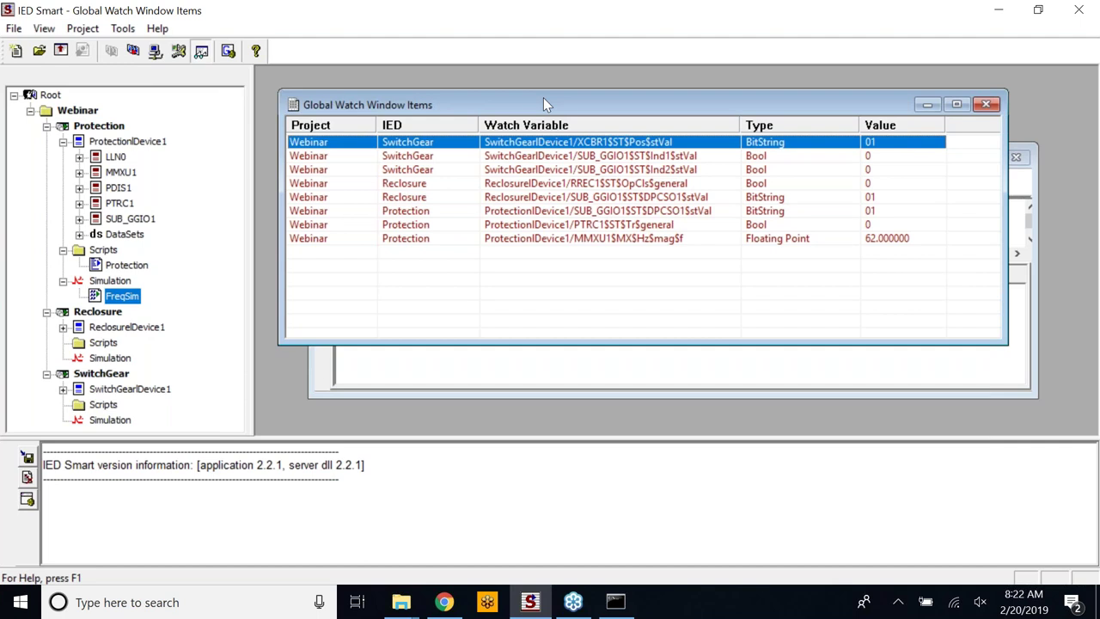
# Open the PhV variables under MX of the Protection IED's MMXU1 node and arrange the variable window beside the Global Watch Window
pyautogui.moveTo(543, 107); pyautogui.dragTo(537, 173)
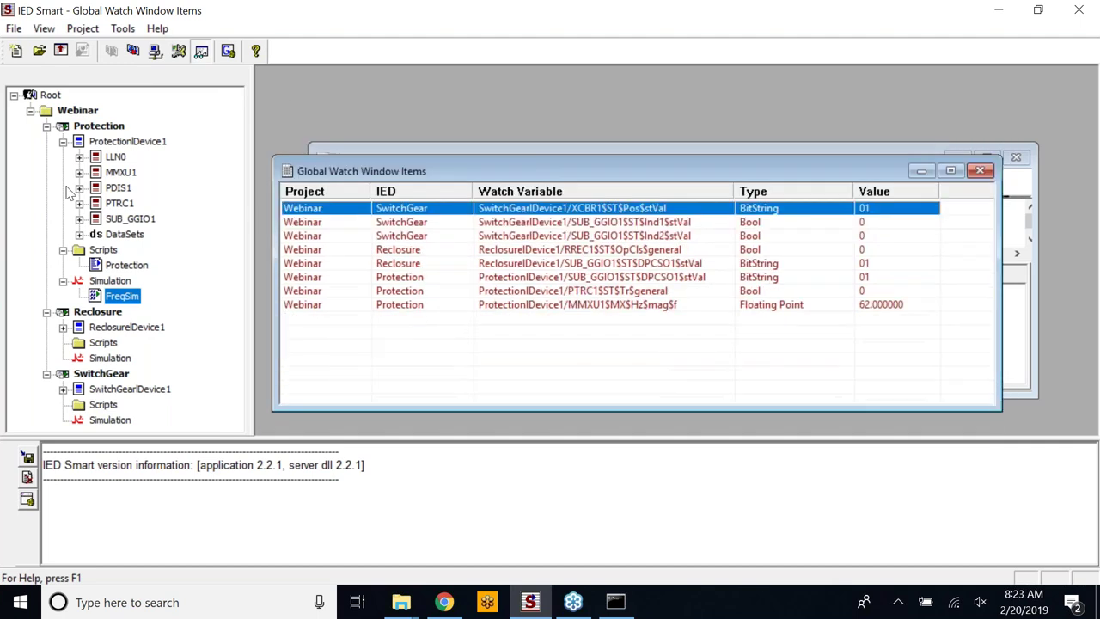
pyautogui.click(79, 173)
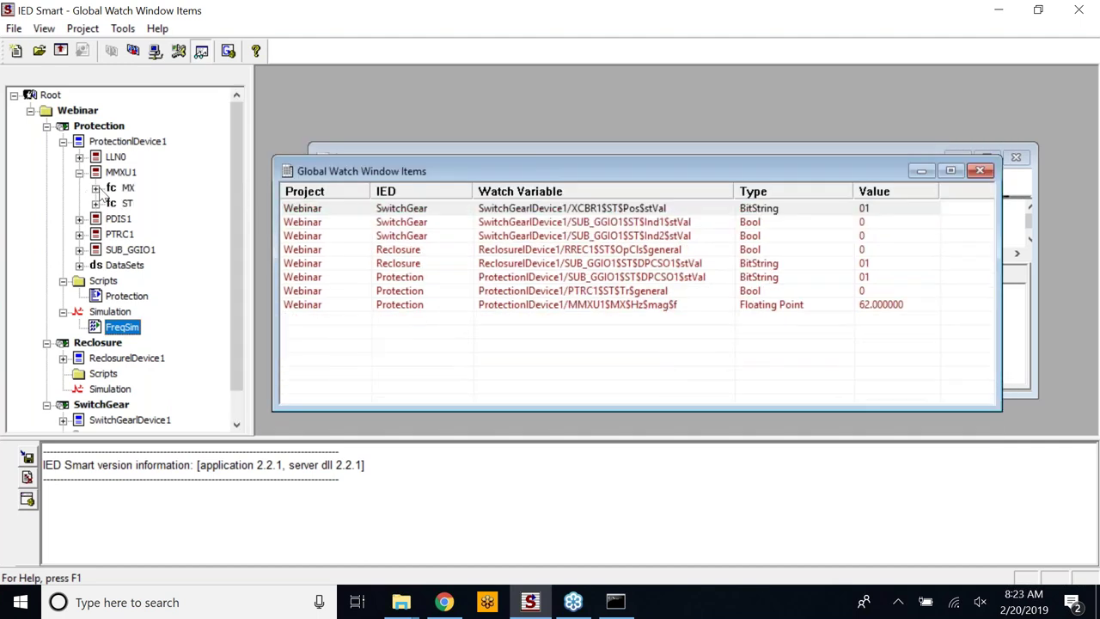
pyautogui.click(95, 187)
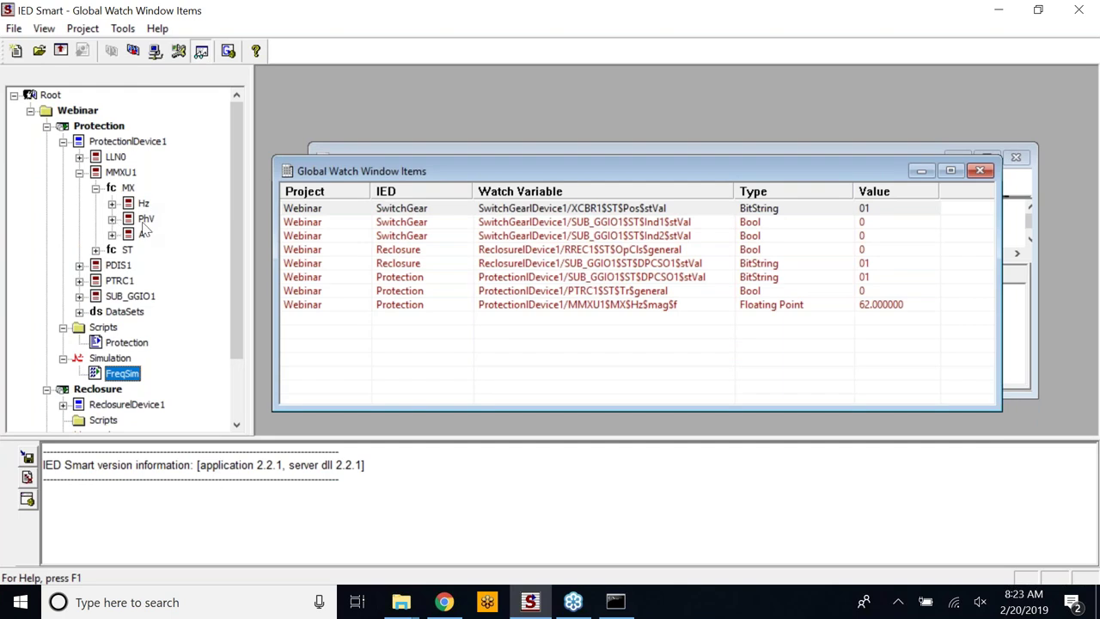
pyautogui.click(146, 220)
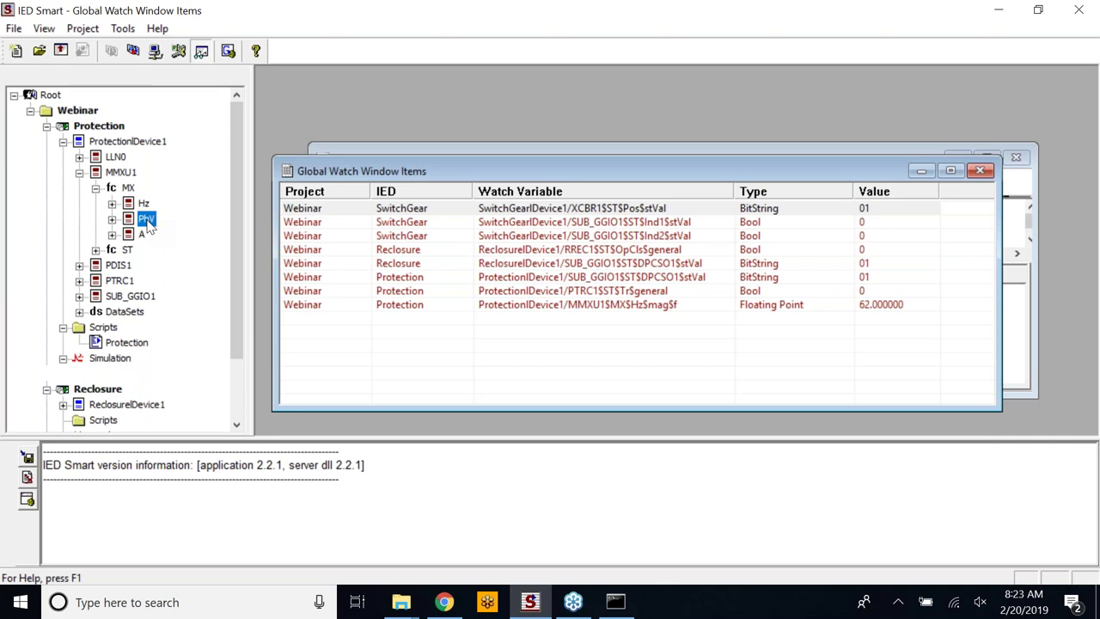
pyautogui.doubleClick(148, 221)
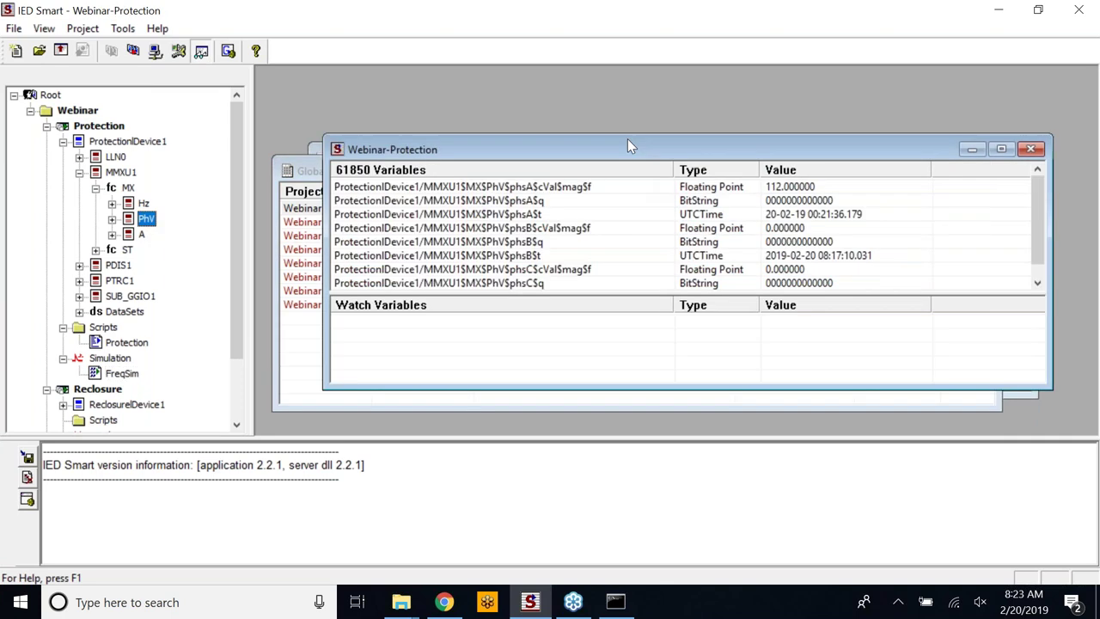
pyautogui.moveTo(629, 146); pyautogui.dragTo(581, 88)
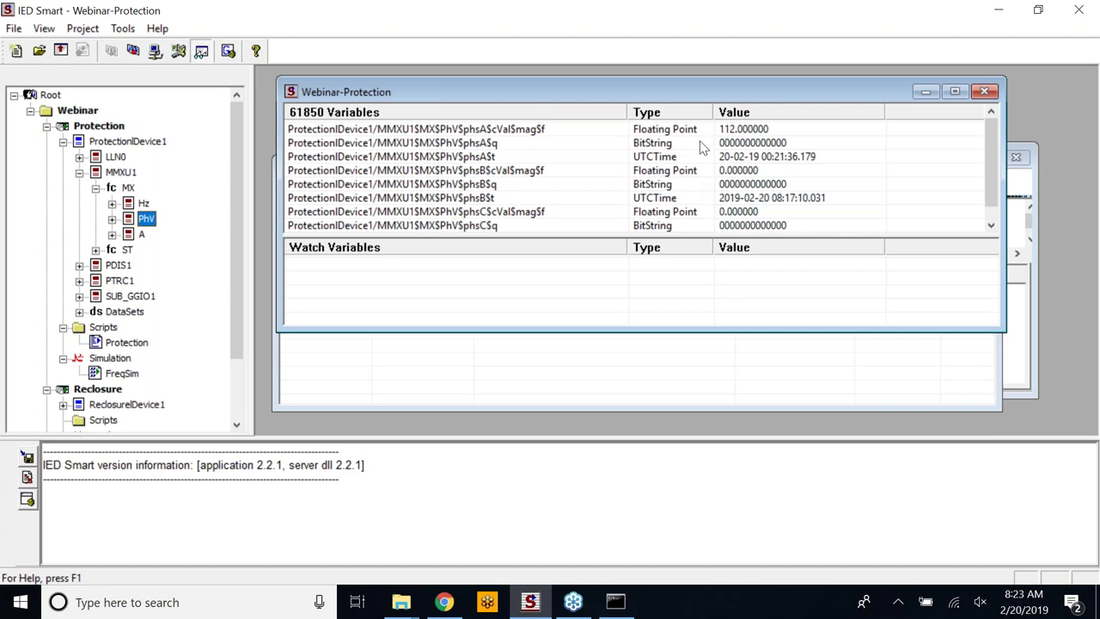
# Set the phase A voltage magnitude variable PhV$phsA$cVal$mag$f to 114.1 and add it to the local watch window
pyautogui.doubleClick(776, 129)
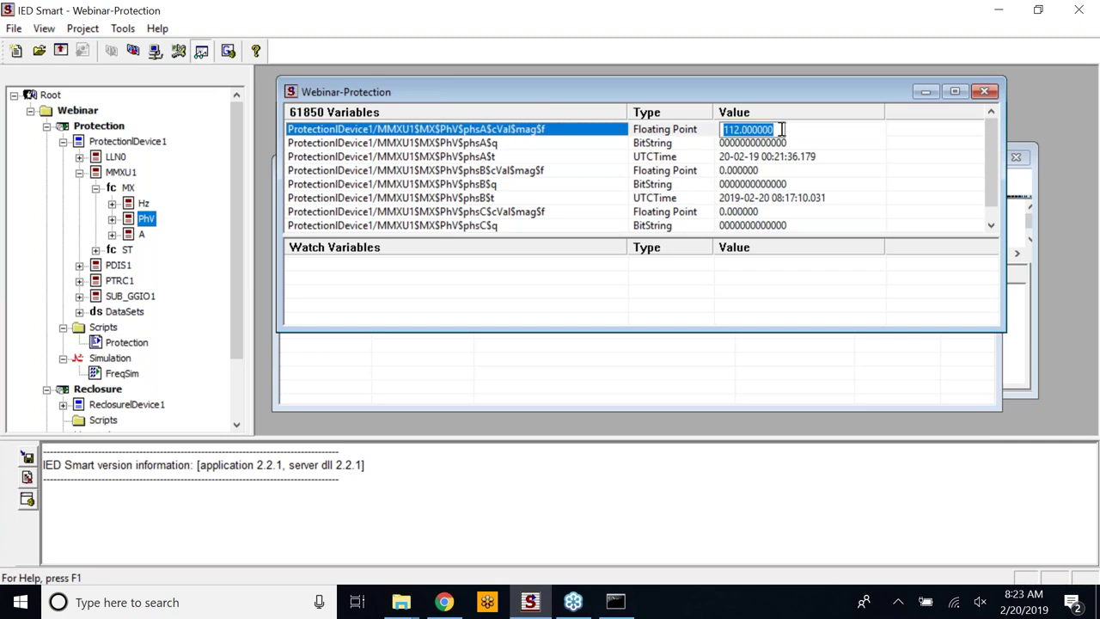
pyautogui.write('11')
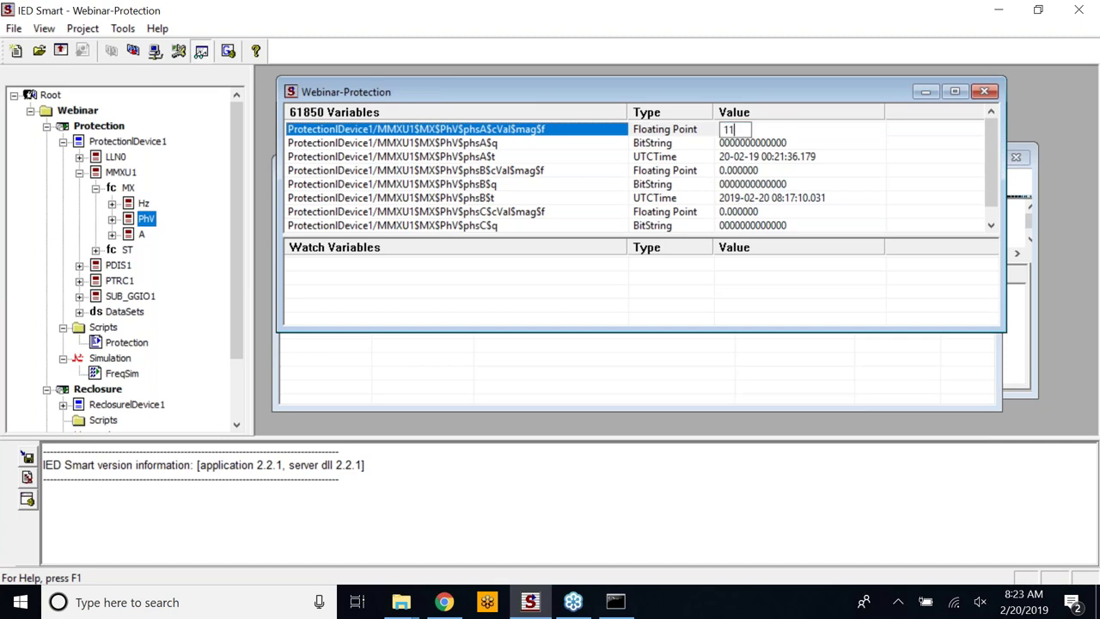
pyautogui.write('4.1')
pyautogui.press('Return')
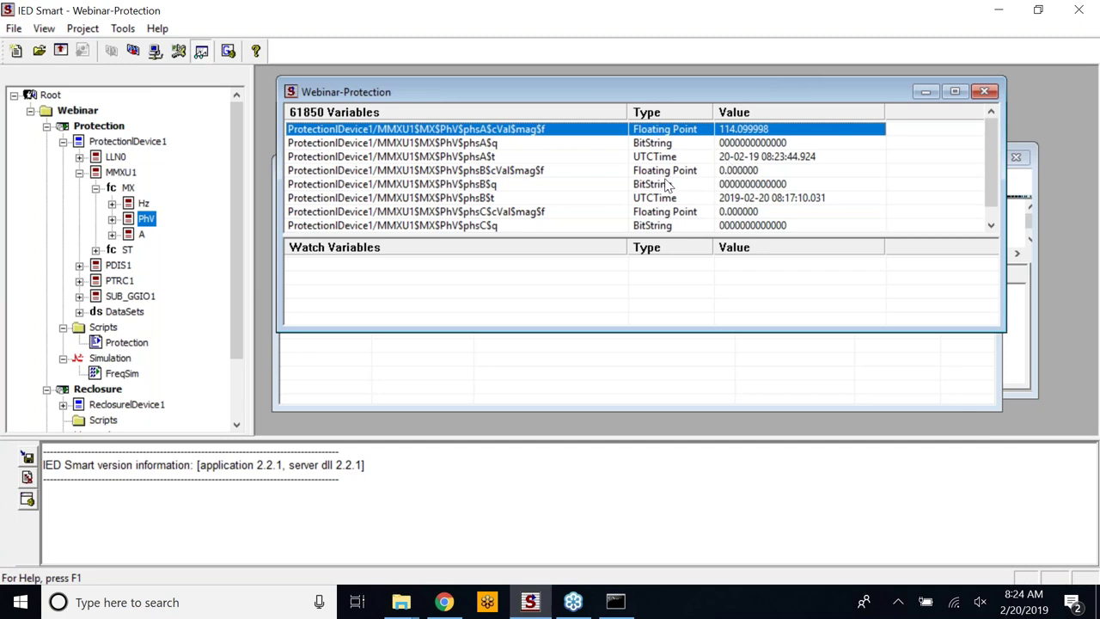
pyautogui.rightClick(450, 136)
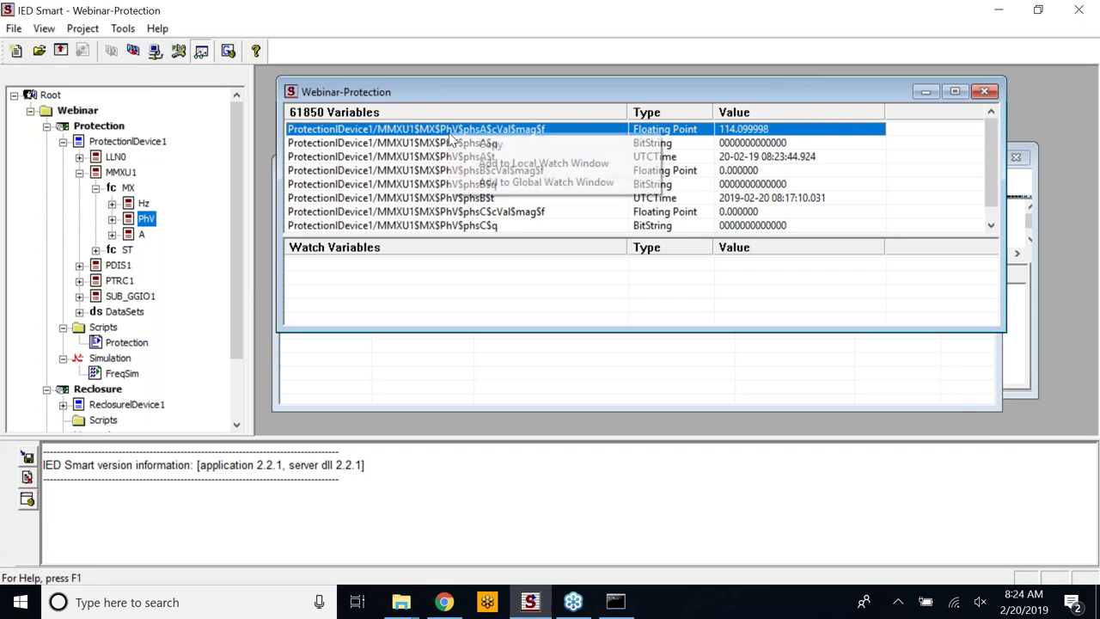
pyautogui.click(523, 163)
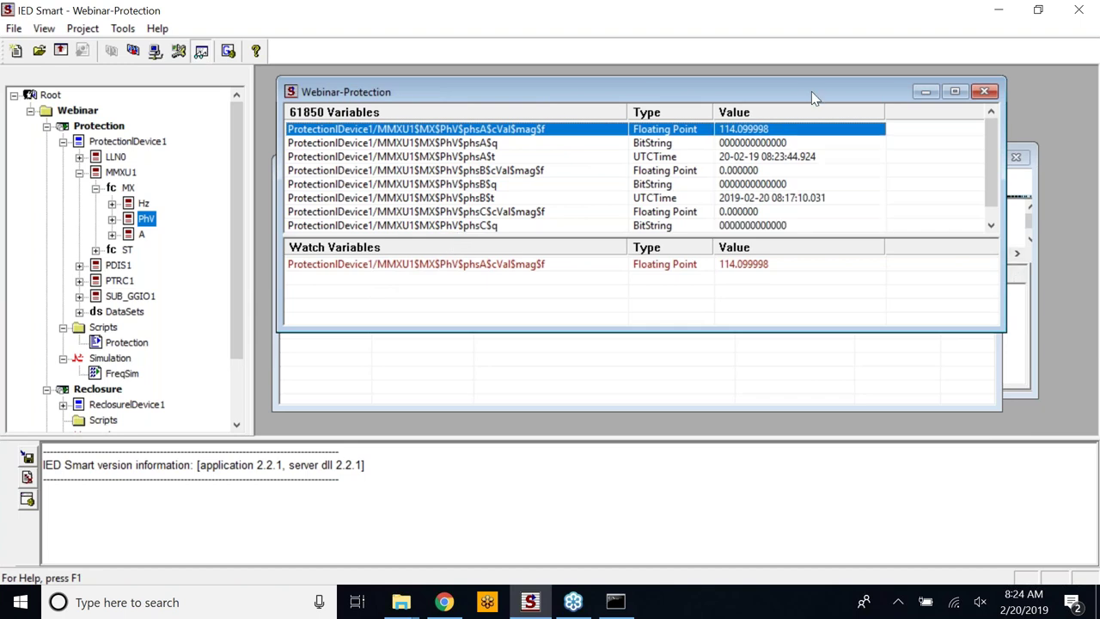
# Bring the Global Watch Window forward and examine the Protection frequency and trip variables and the SwitchGear SUB_GGIO1 Ind1 indication
pyautogui.moveTo(815, 104); pyautogui.dragTo(814, 269)
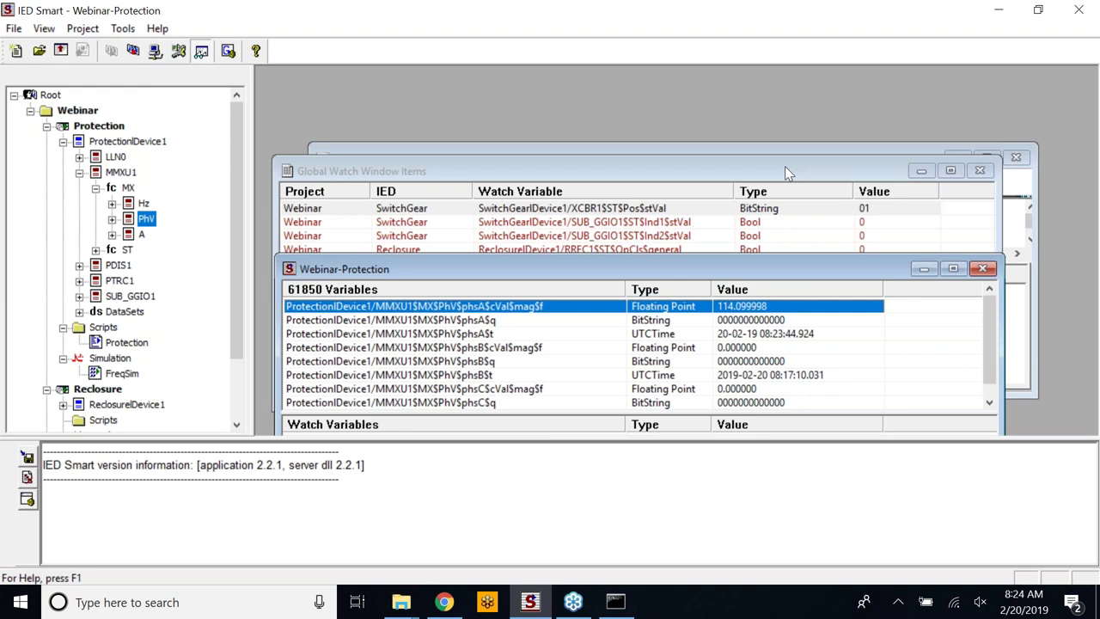
pyautogui.click(784, 166)
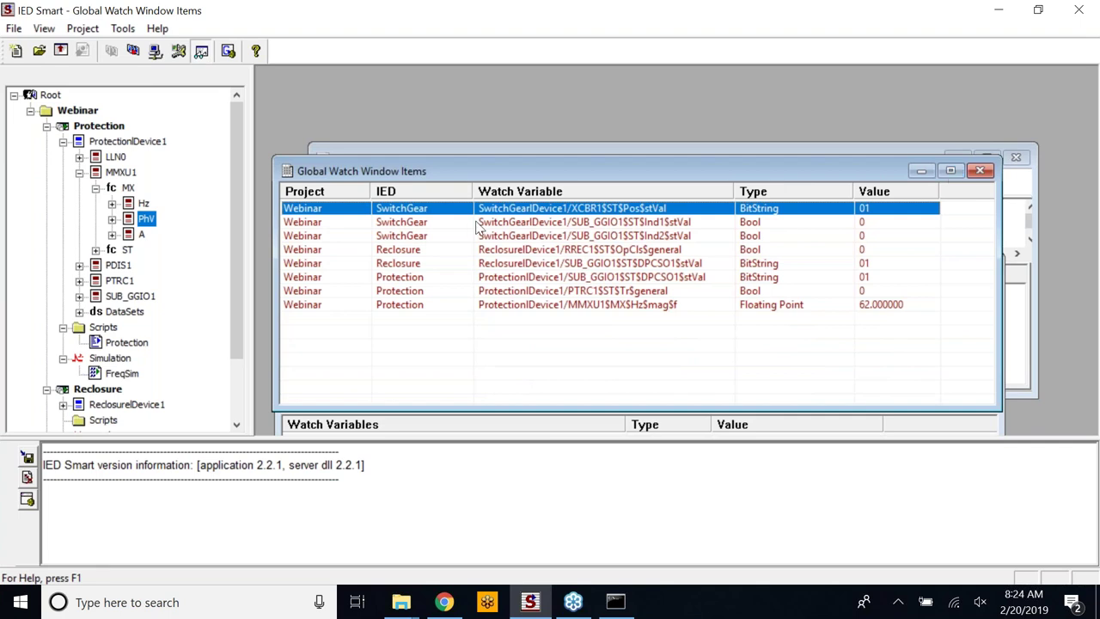
pyautogui.click(431, 293)
pyautogui.click(421, 307)
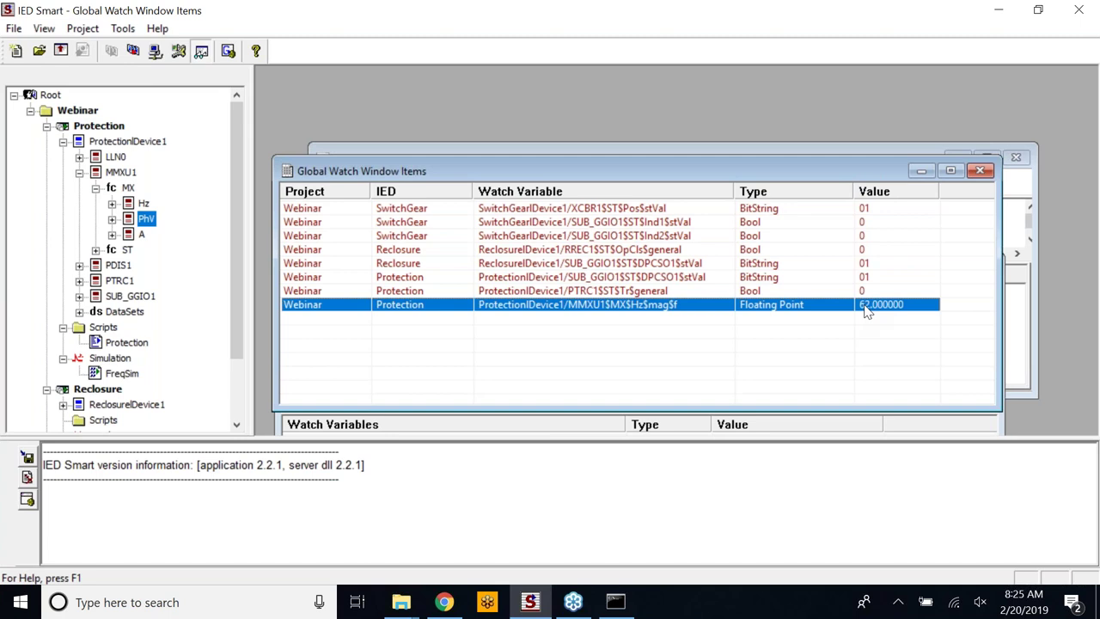
pyautogui.click(616, 292)
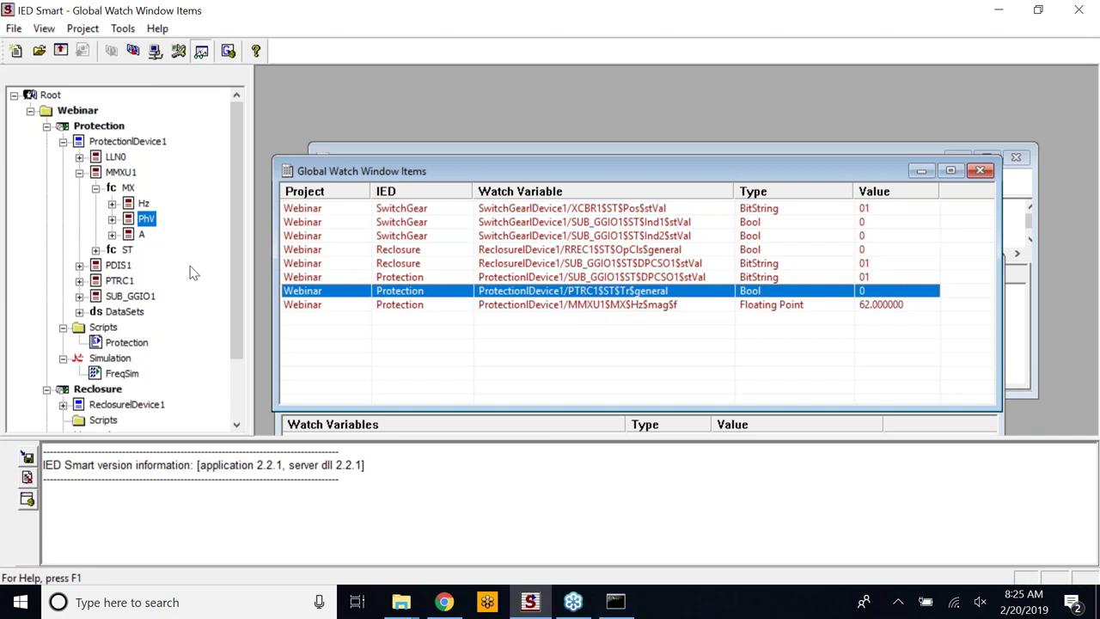
pyautogui.scroll(-1, 192, 277)
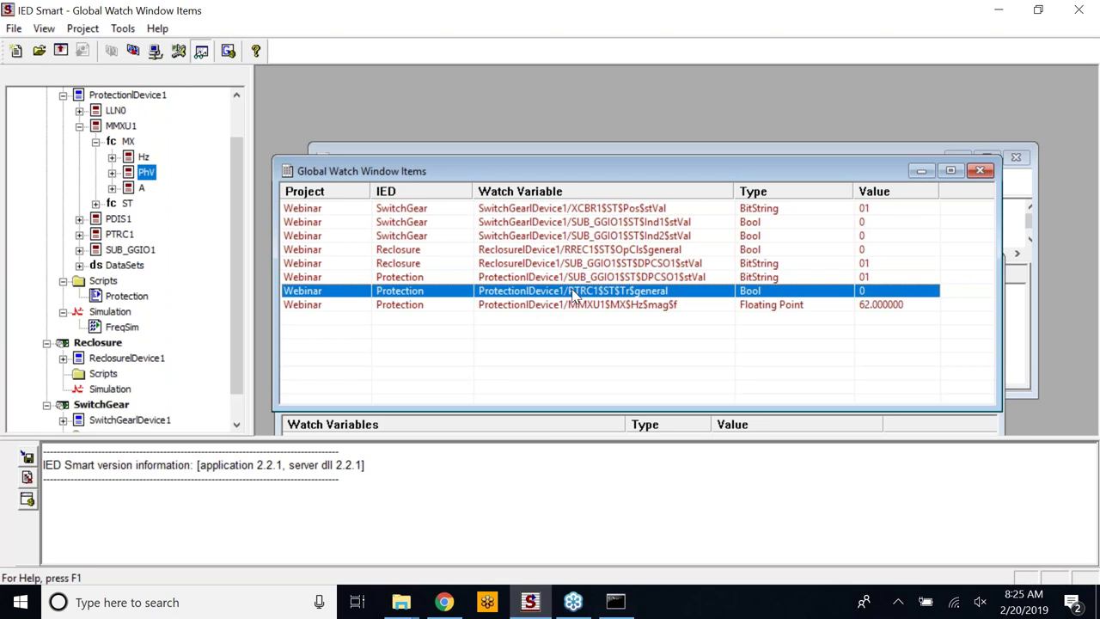
pyautogui.click(587, 223)
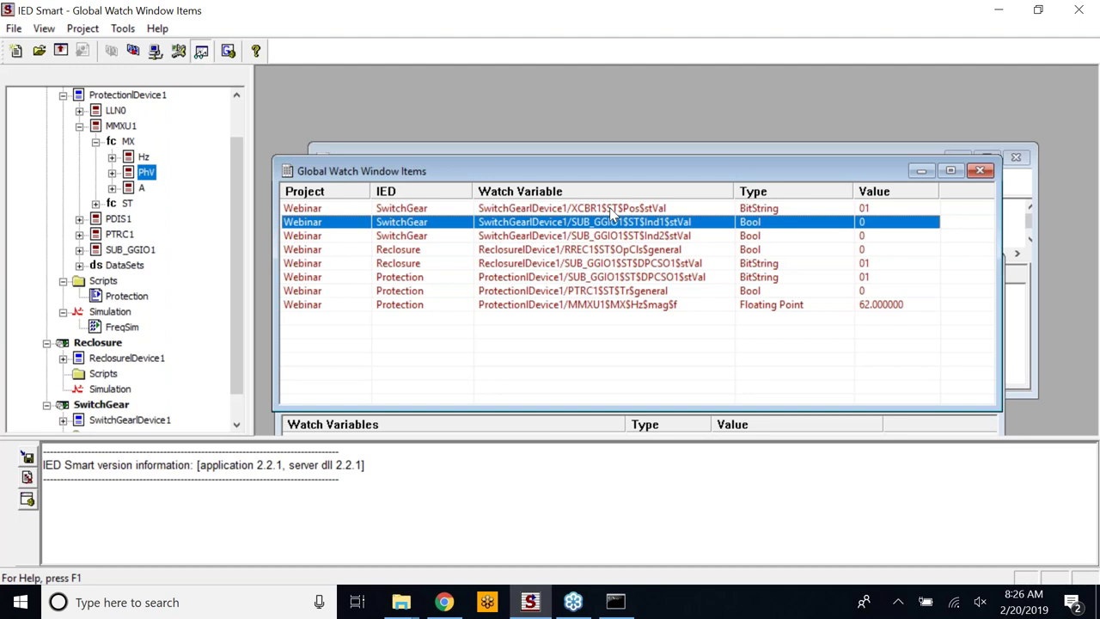
# Examine the SwitchGear breaker position and Ind2, the Reclosure OpCls, and the Reclosure and Protection DPCSO1 variables in the Global Watch Window
pyautogui.click(610, 208)
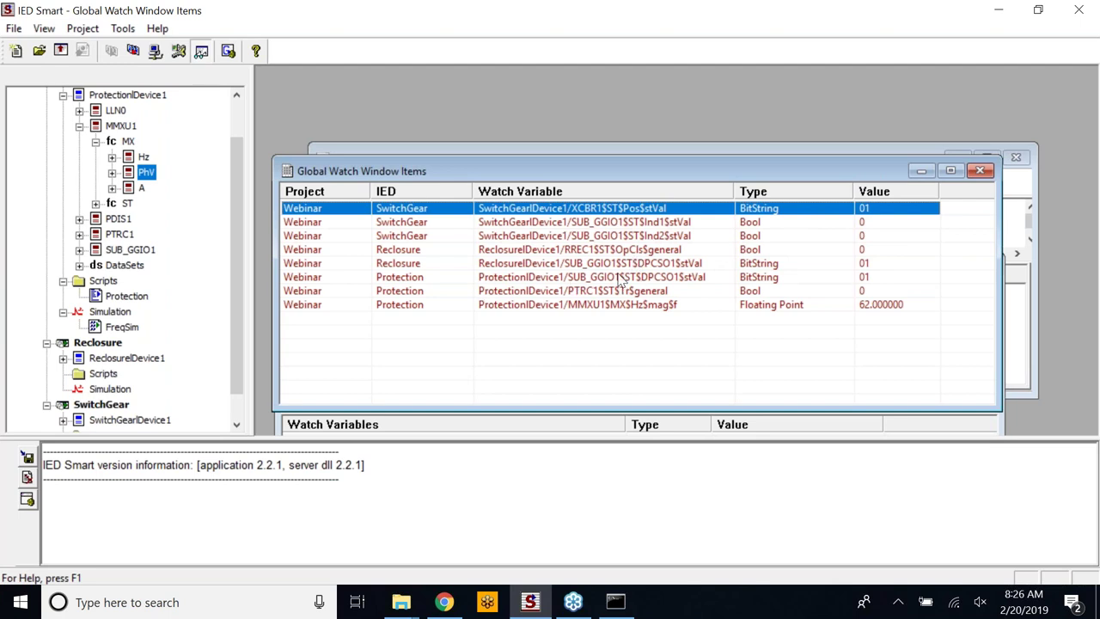
pyautogui.click(525, 265)
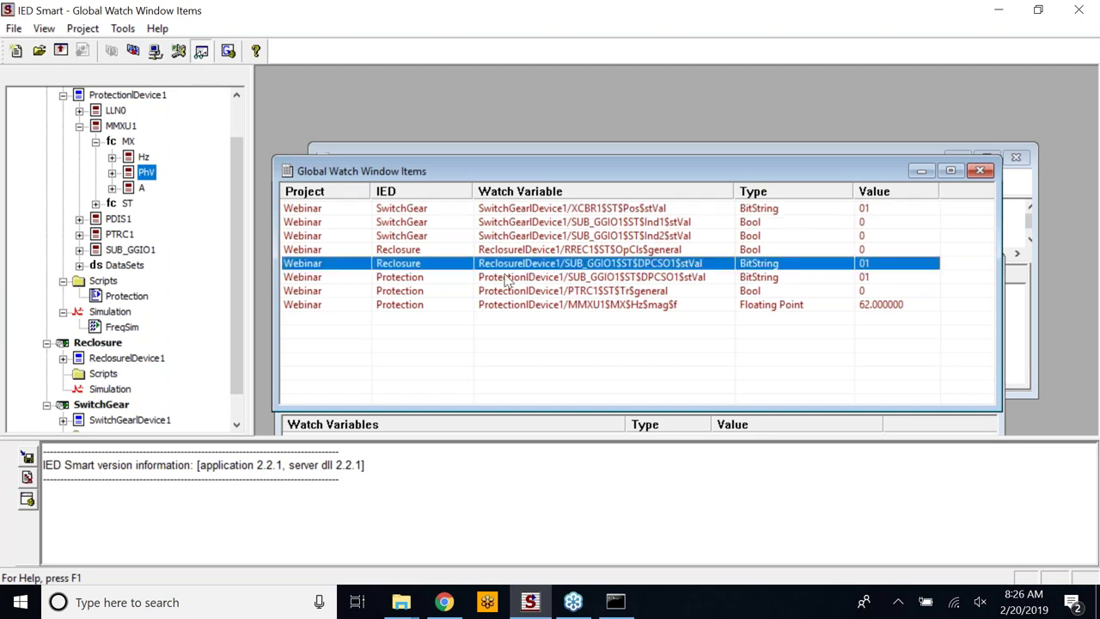
pyautogui.click(513, 278)
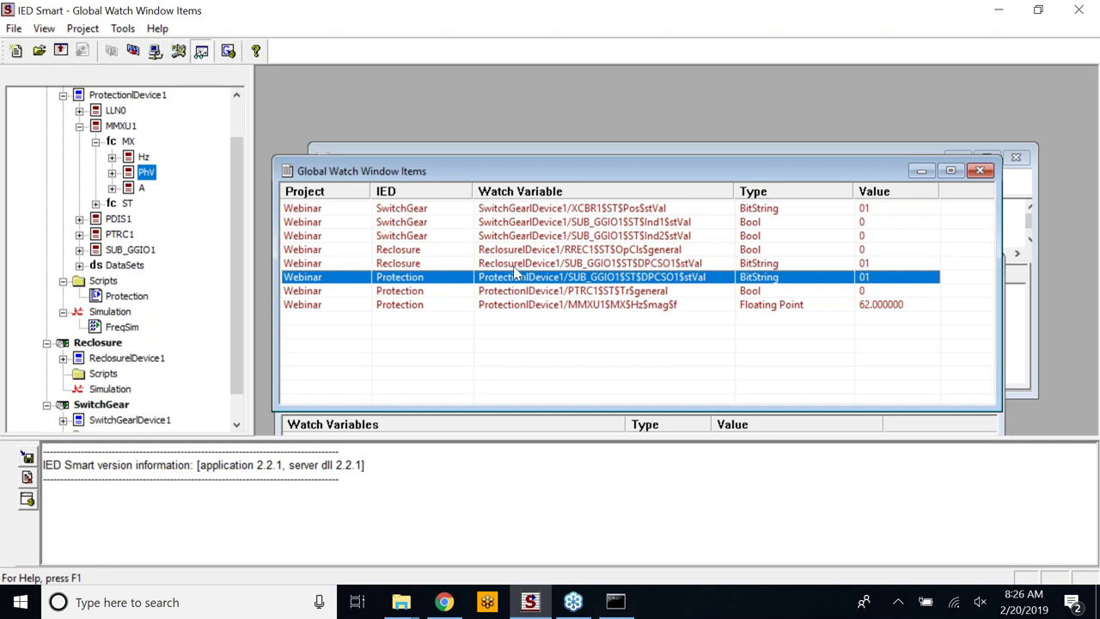
pyautogui.click(514, 266)
pyautogui.click(527, 277)
pyautogui.click(531, 269)
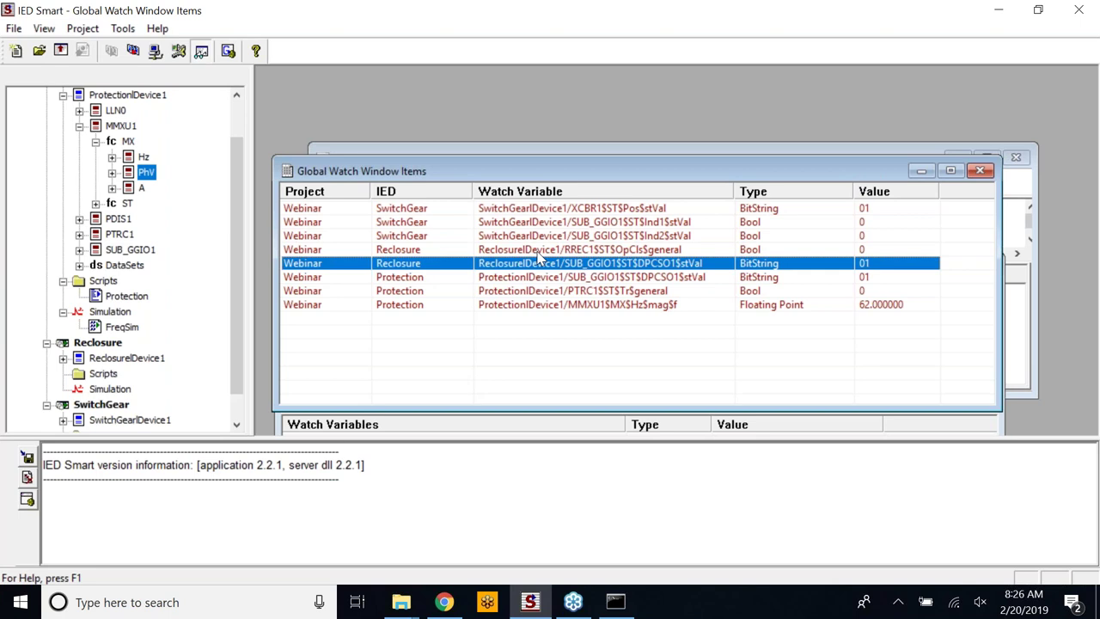
pyautogui.click(539, 251)
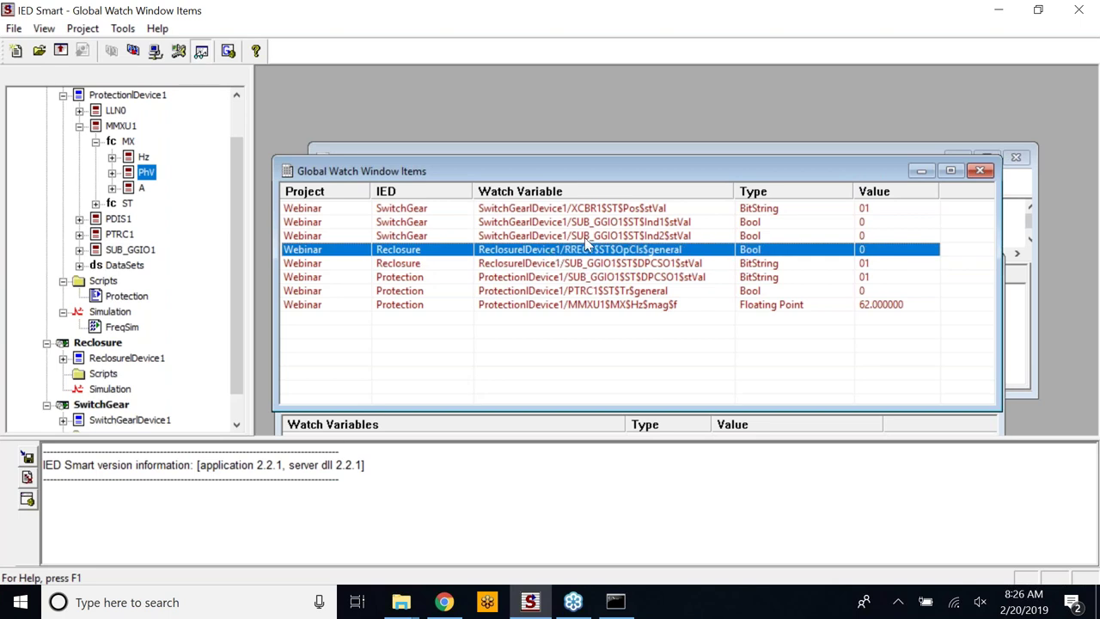
pyautogui.click(585, 238)
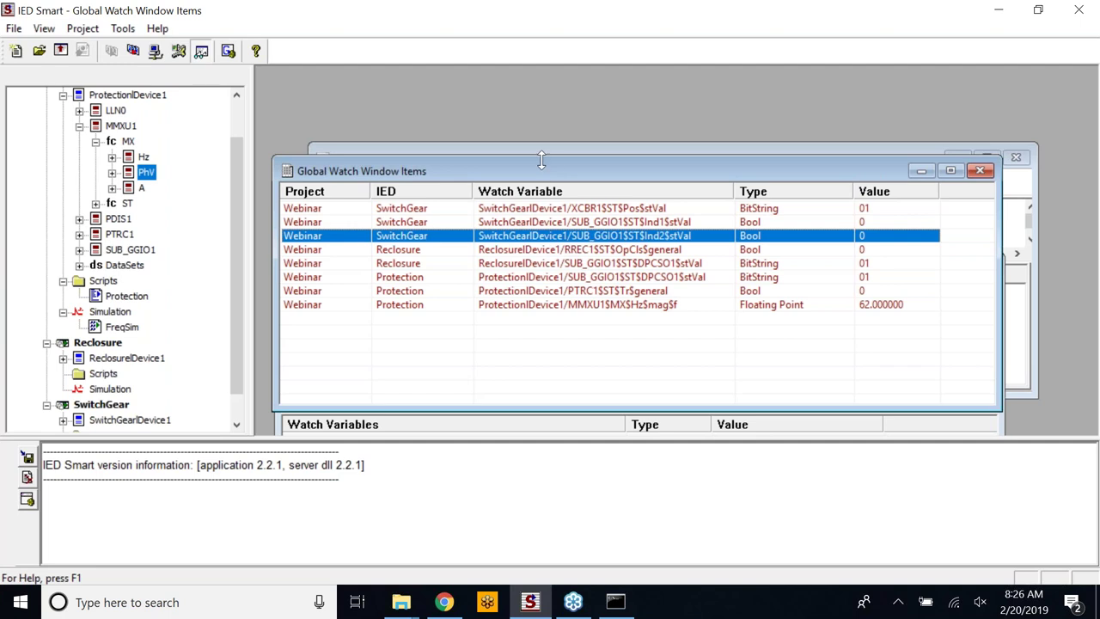
# Open the Protection IED's FreqSim simulation, examine its time interval and the value sequences for frequency and phase A voltage, and close it
pyautogui.moveTo(538, 177); pyautogui.dragTo(533, 106)
pyautogui.moveTo(232, 226)
pyautogui.mouseDown()
pyautogui.moveTo(231, 204)
pyautogui.moveTo(230, 241)
pyautogui.moveTo(229, 213)
pyautogui.mouseUp()
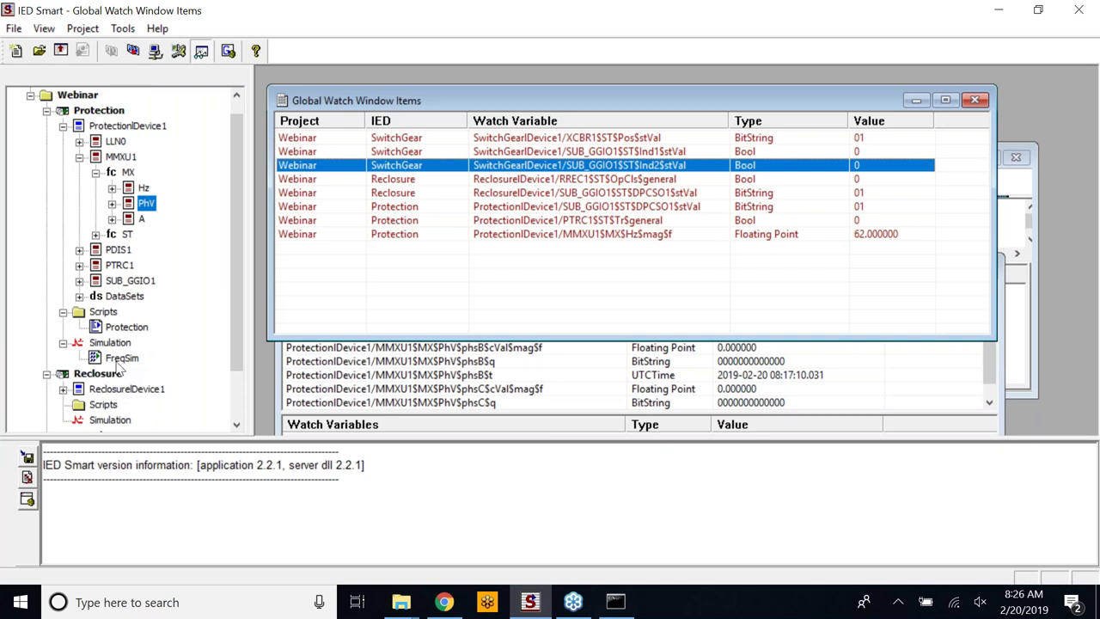
pyautogui.click(120, 359)
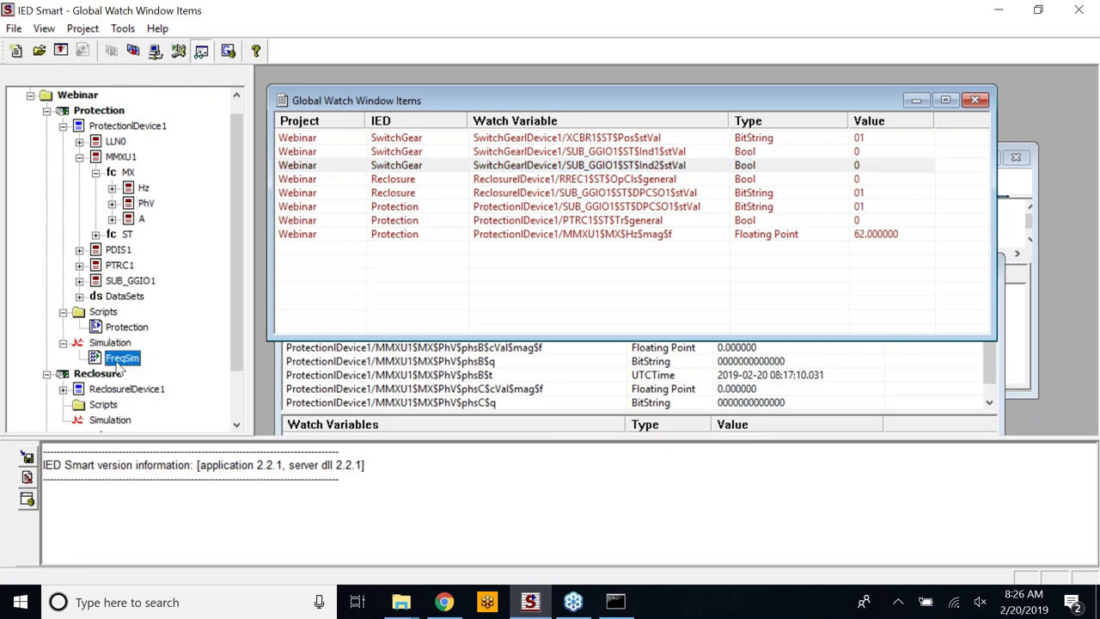
pyautogui.doubleClick(119, 365)
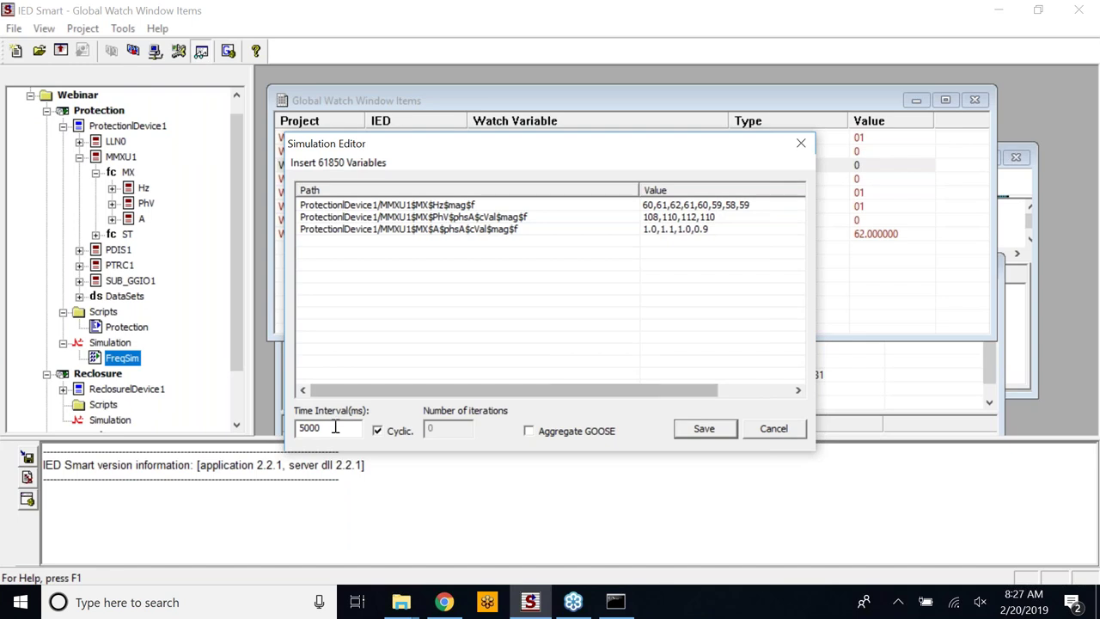
pyautogui.moveTo(338, 428); pyautogui.dragTo(296, 427)
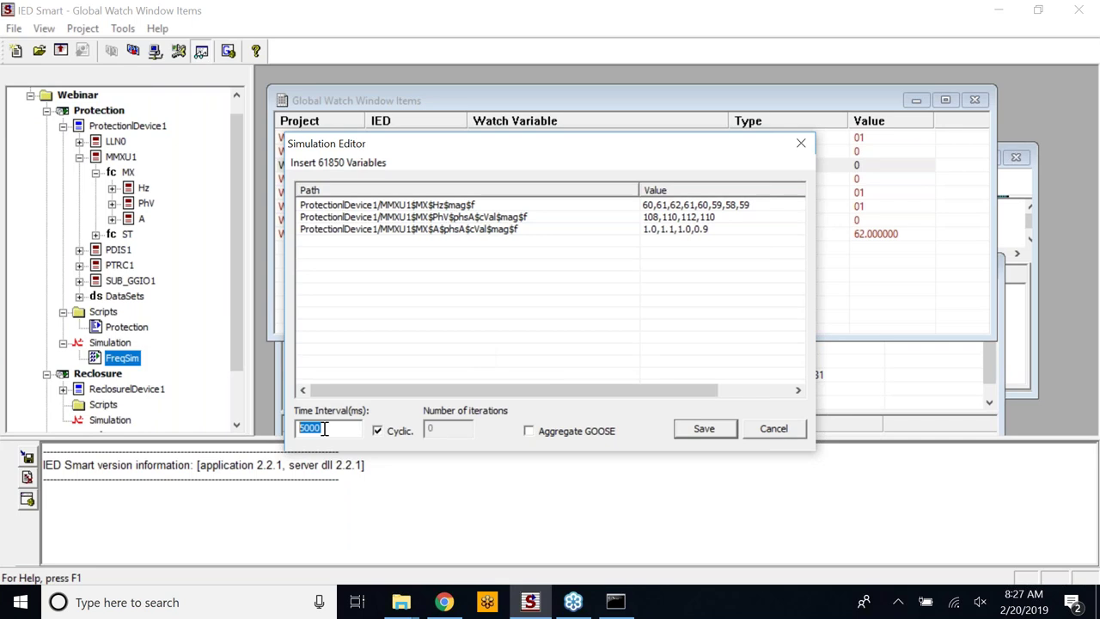
pyautogui.doubleClick(479, 212)
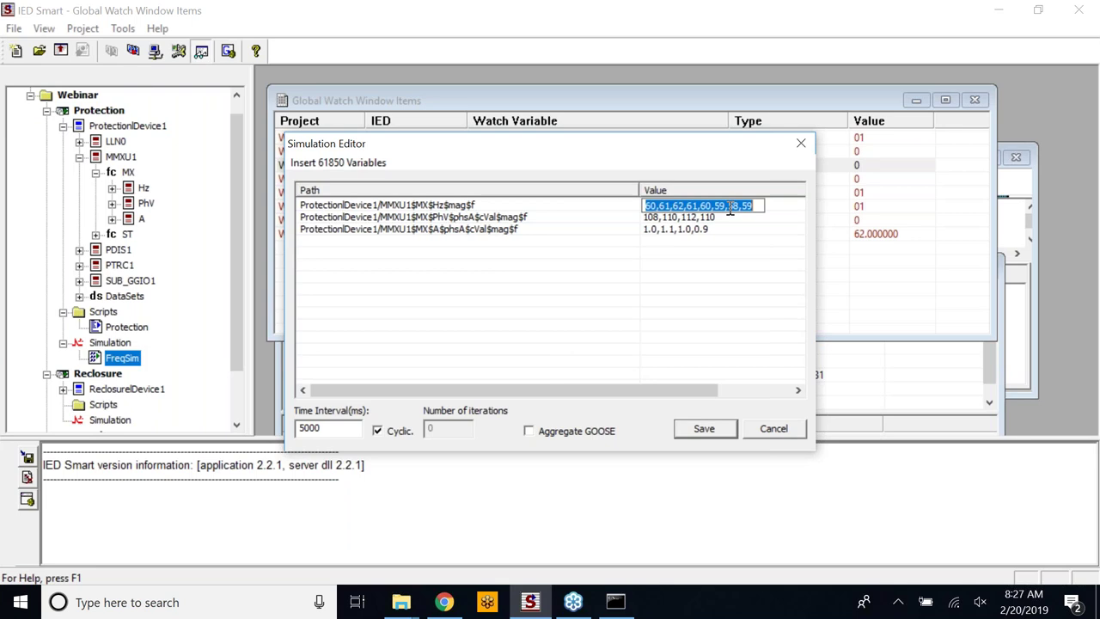
pyautogui.click(490, 220)
pyautogui.click(491, 220)
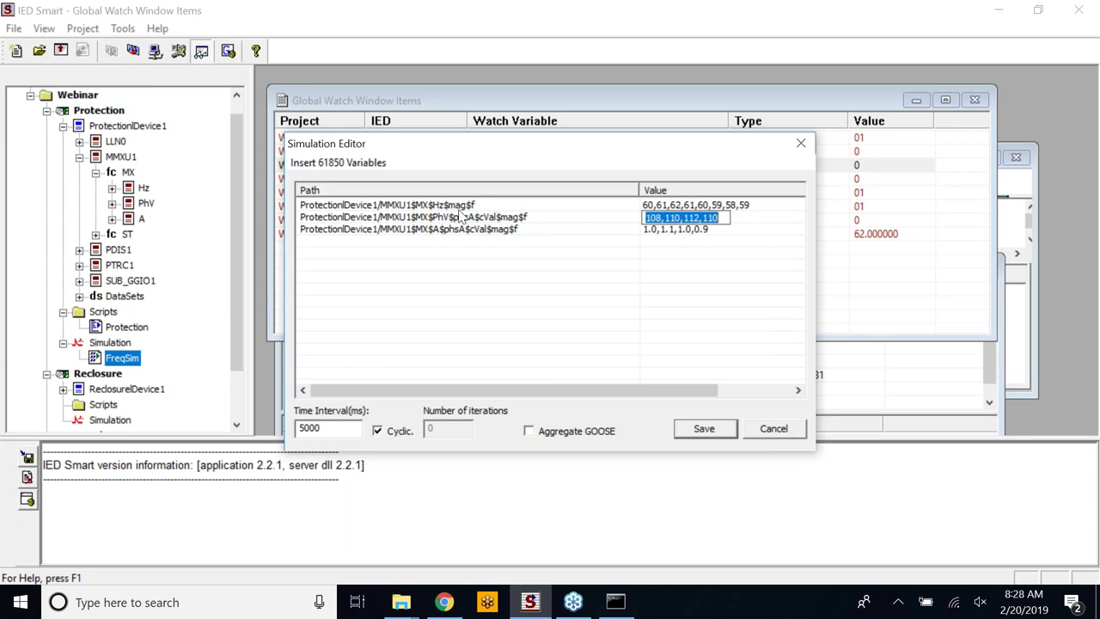
pyautogui.click(468, 206)
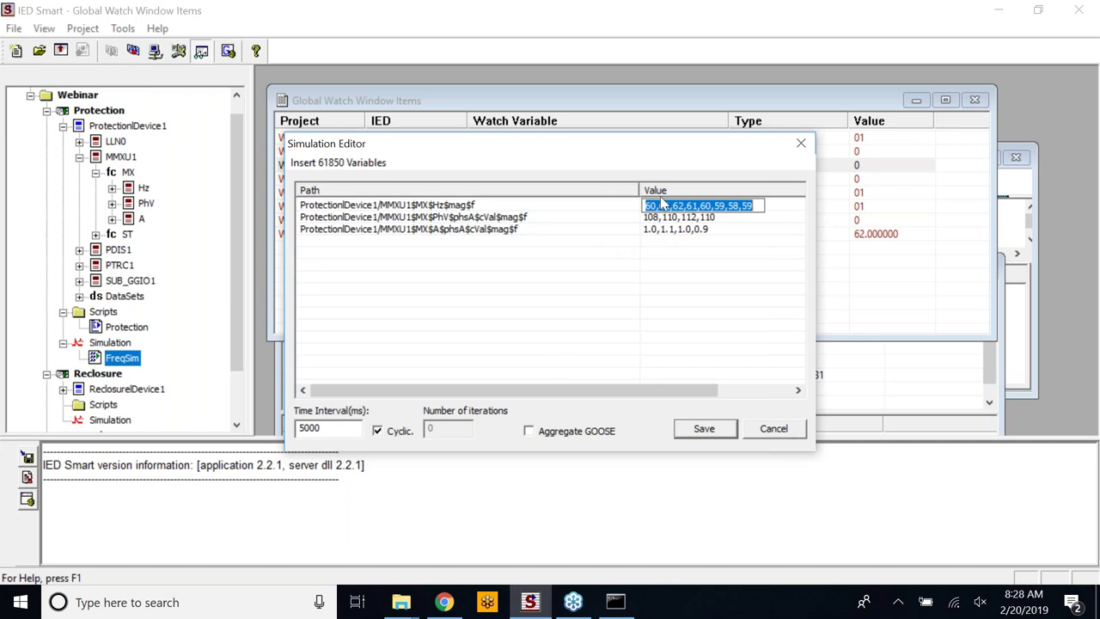
pyautogui.click(799, 148)
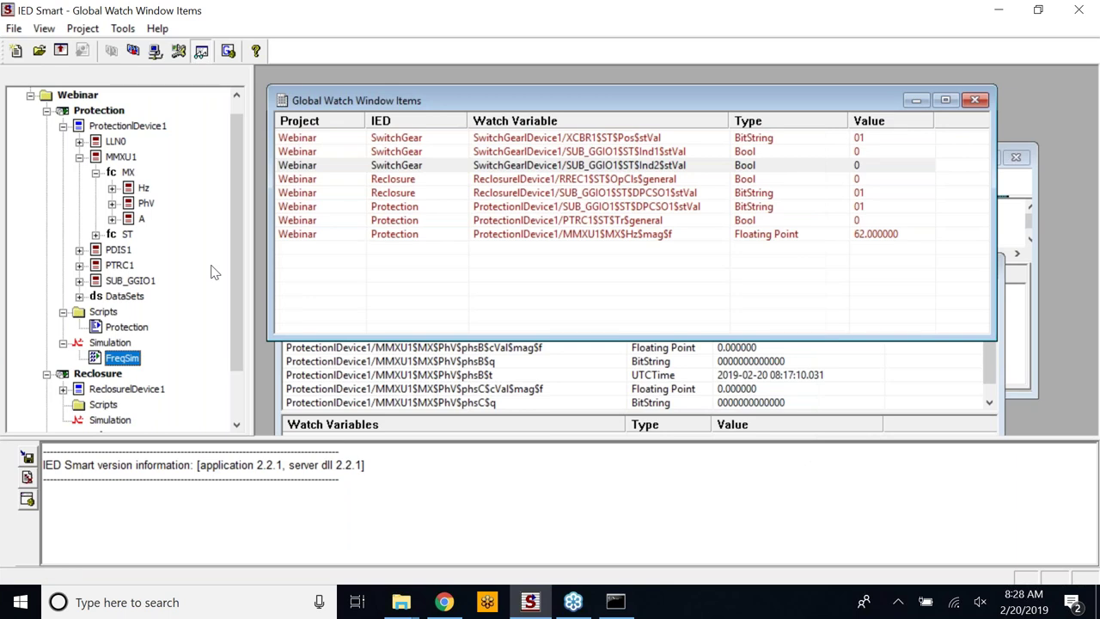
# Start the FreqSim simulation and check the phase A voltage and frequency values in the Protection variables and Global Watch windows
pyautogui.rightClick(118, 362)
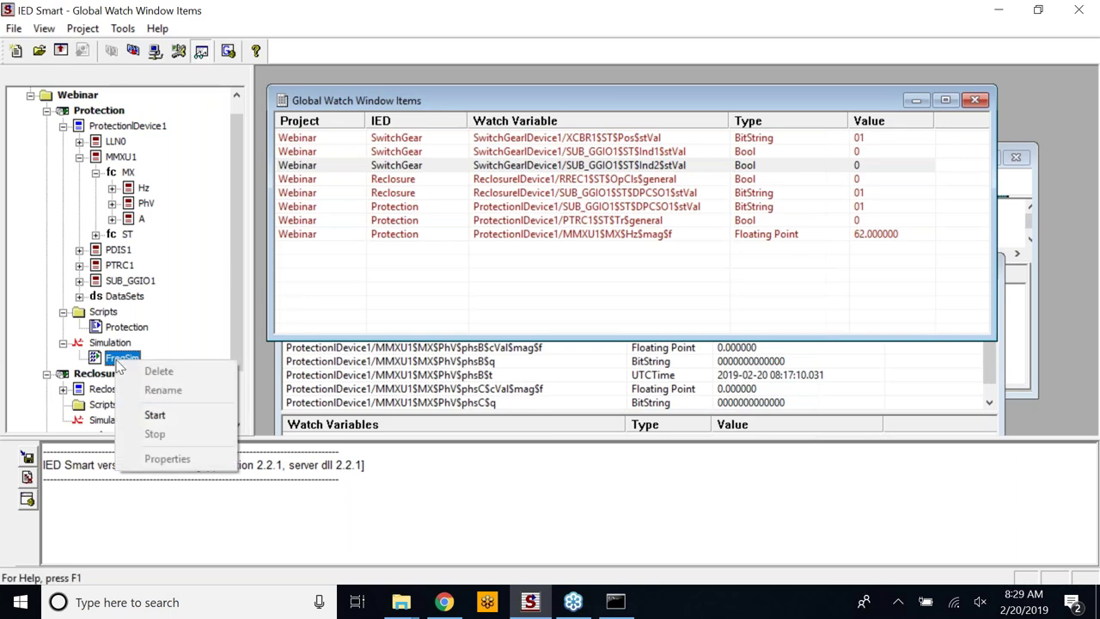
pyautogui.click(174, 415)
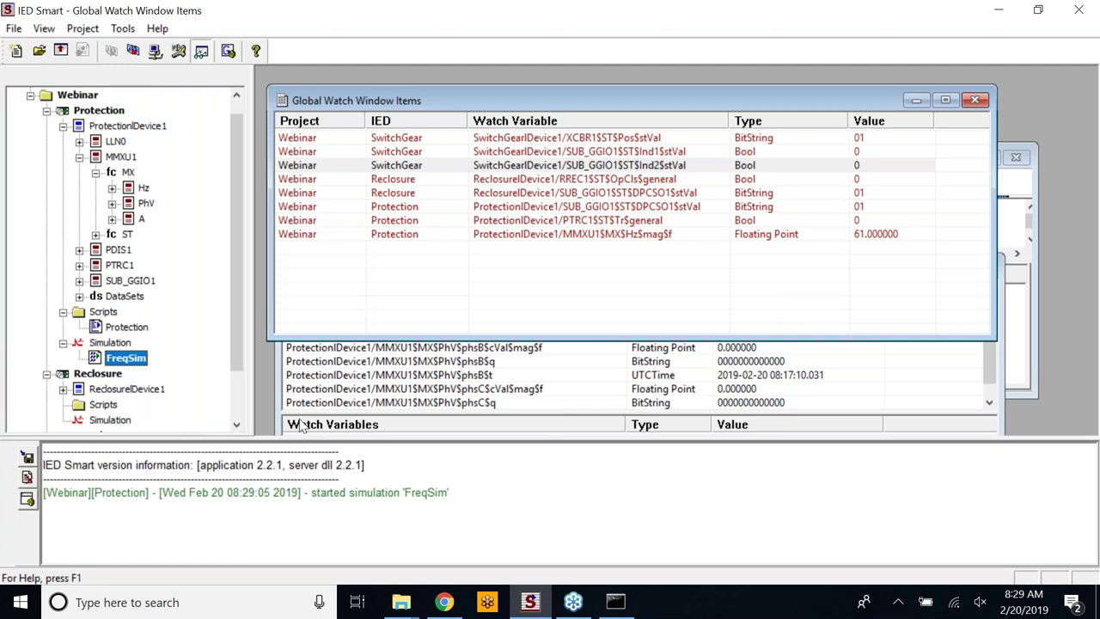
pyautogui.click(300, 427)
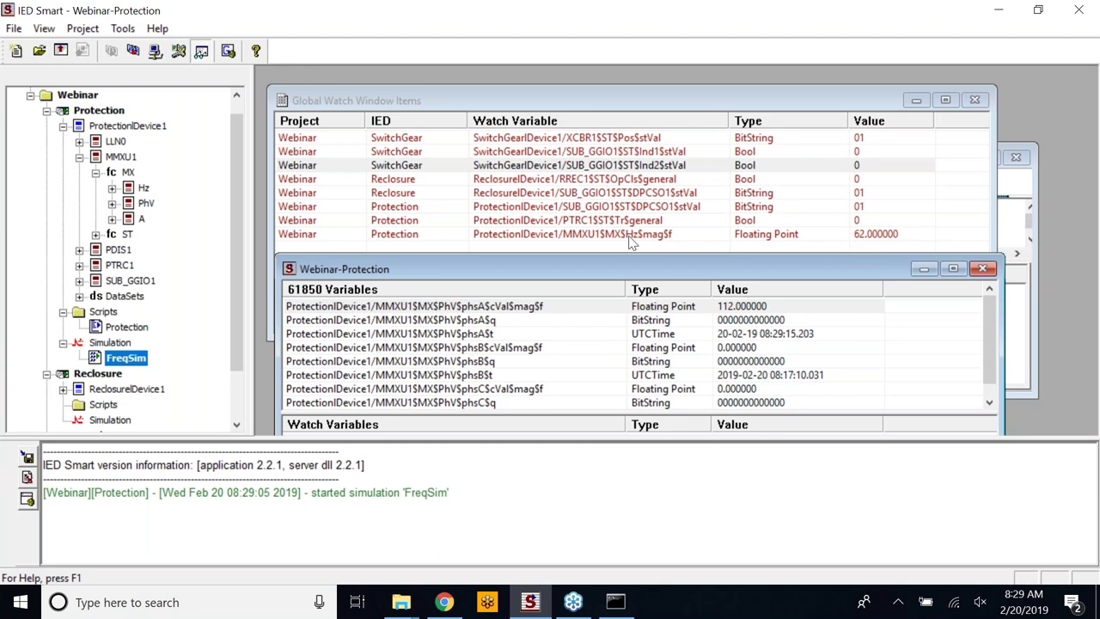
pyautogui.click(867, 237)
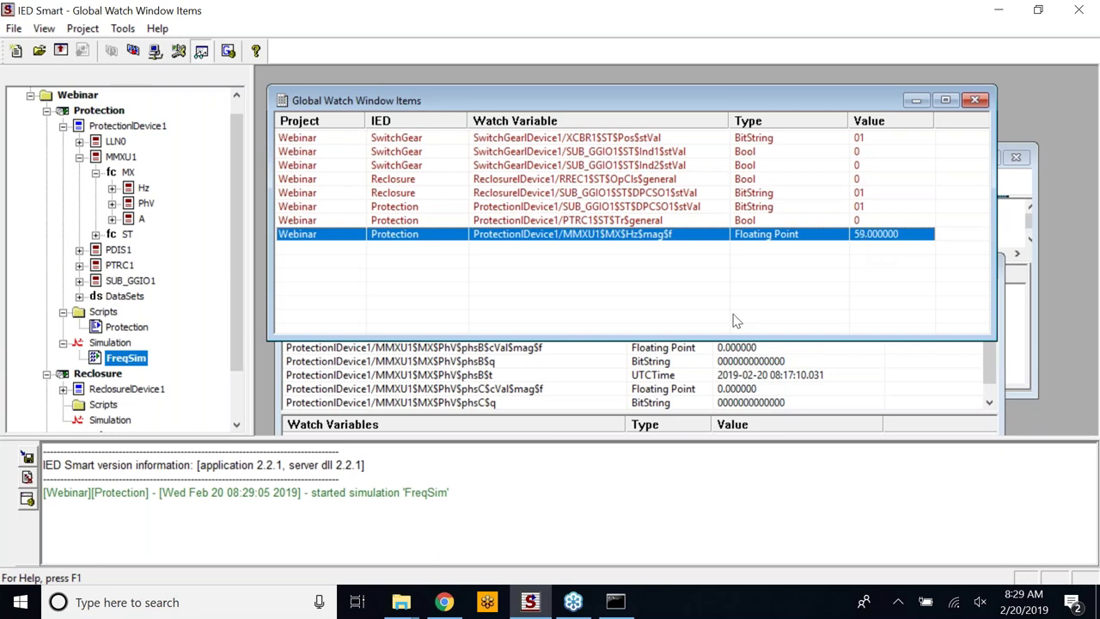
# Bring the Protection script forward, enlarge its window, and examine the variable handles and the statements reading frequency and trip values
pyautogui.click(1011, 226)
pyautogui.moveTo(898, 144); pyautogui.dragTo(898, 137)
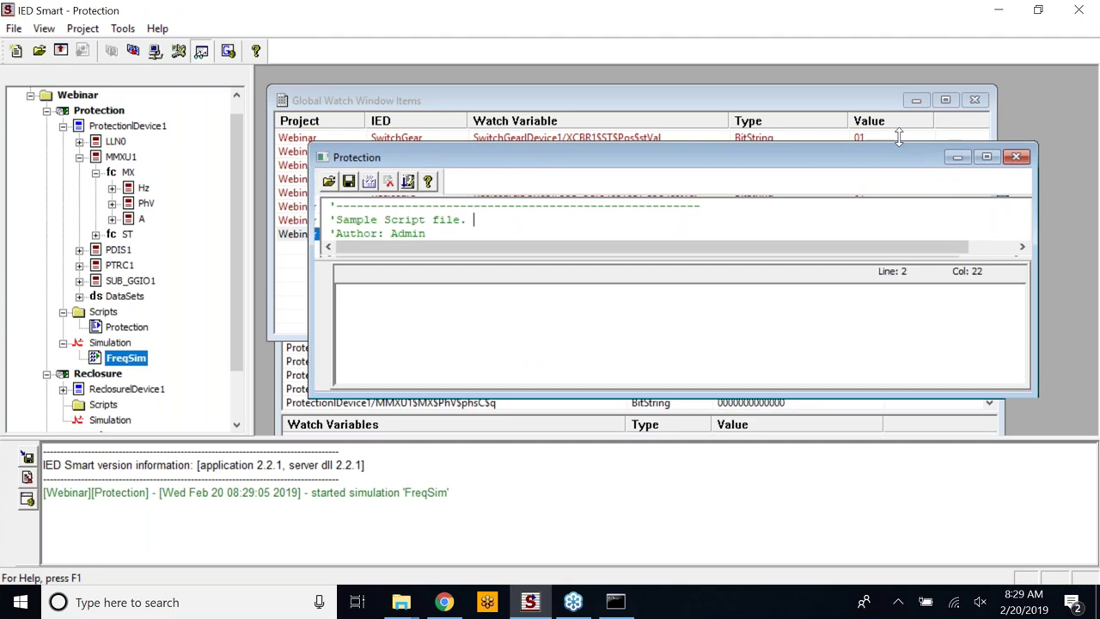
pyautogui.moveTo(898, 140); pyautogui.dragTo(898, 70)
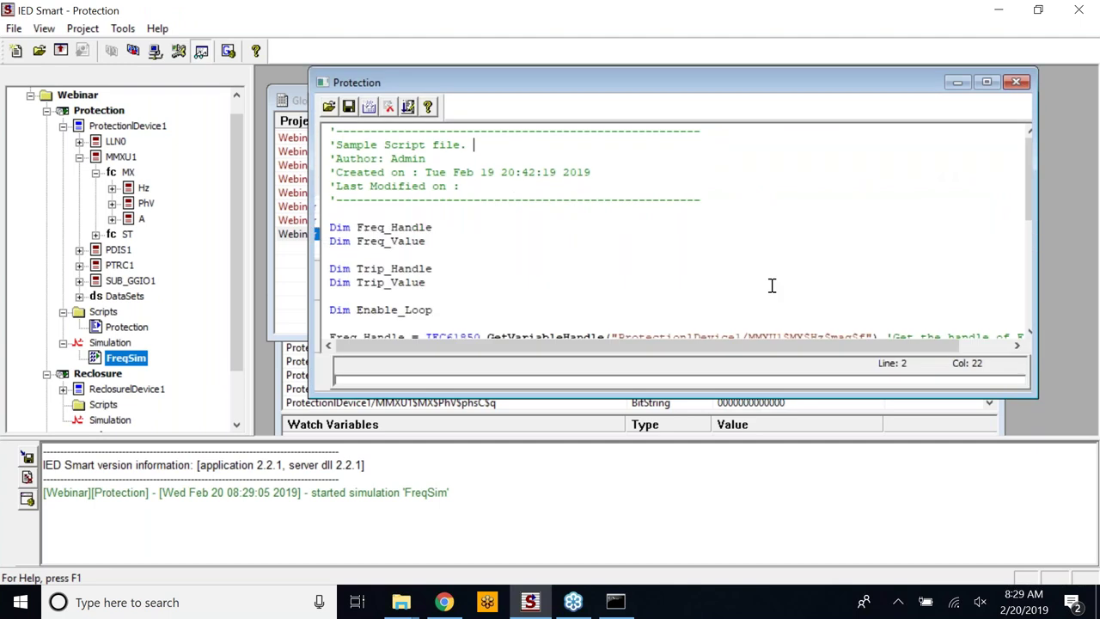
pyautogui.scroll(-1, 772, 285)
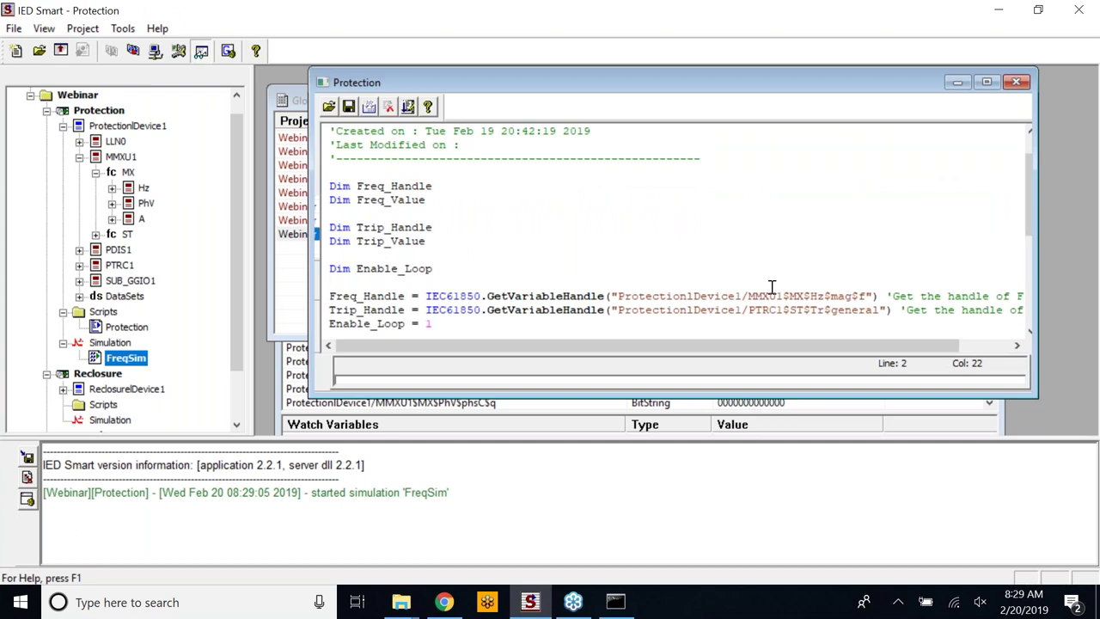
pyautogui.scroll(-1, 772, 286)
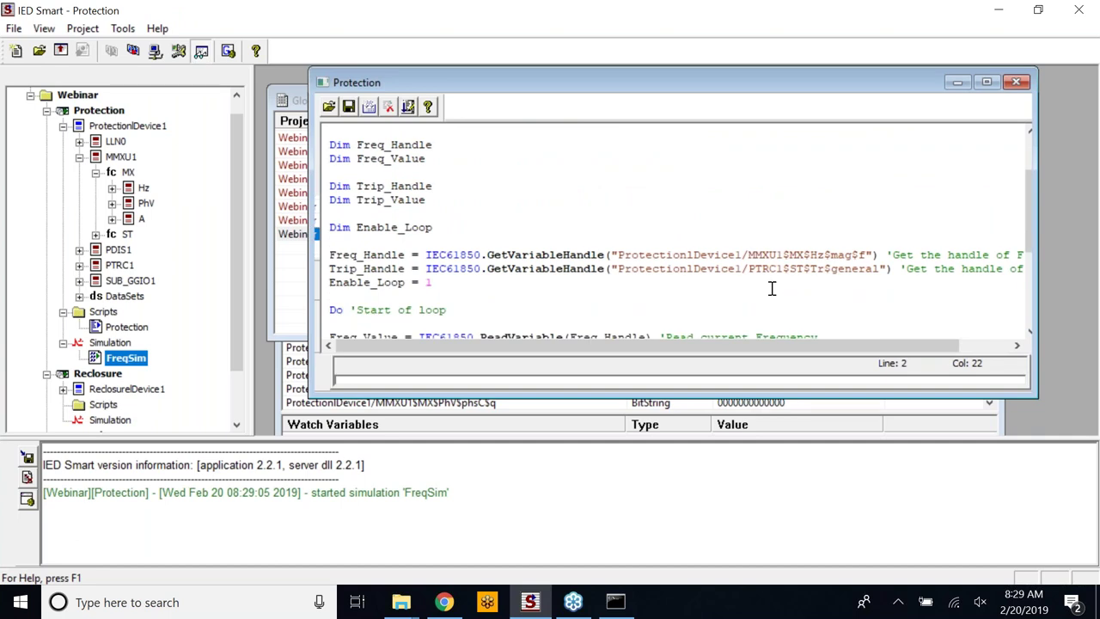
pyautogui.scroll(-3, 772, 288)
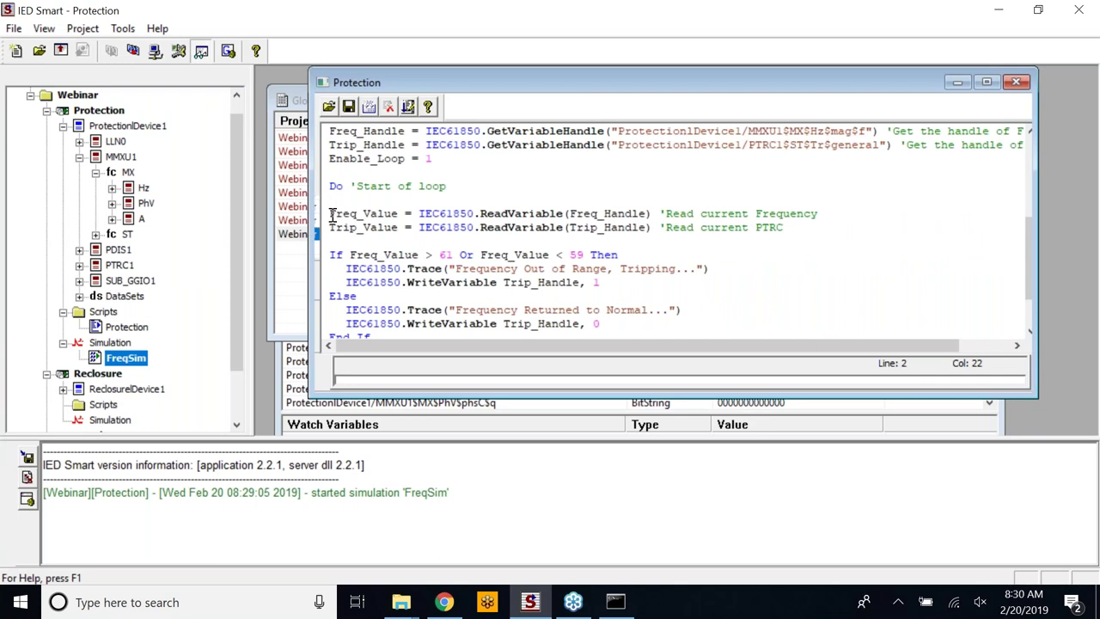
pyautogui.moveTo(332, 215); pyautogui.dragTo(801, 215)
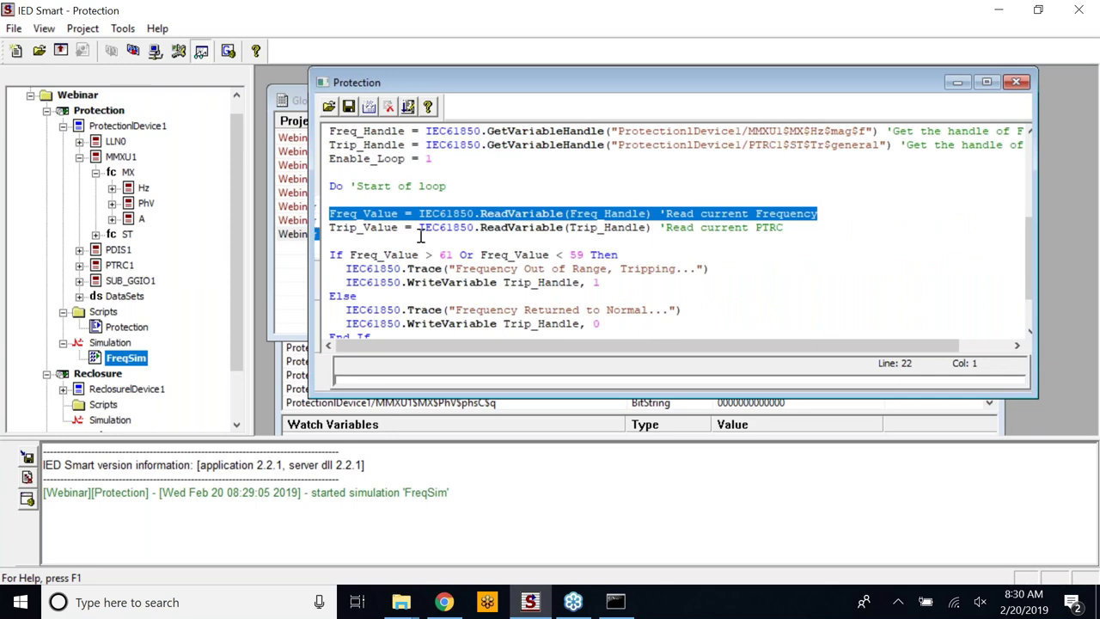
pyautogui.moveTo(331, 228); pyautogui.dragTo(773, 232)
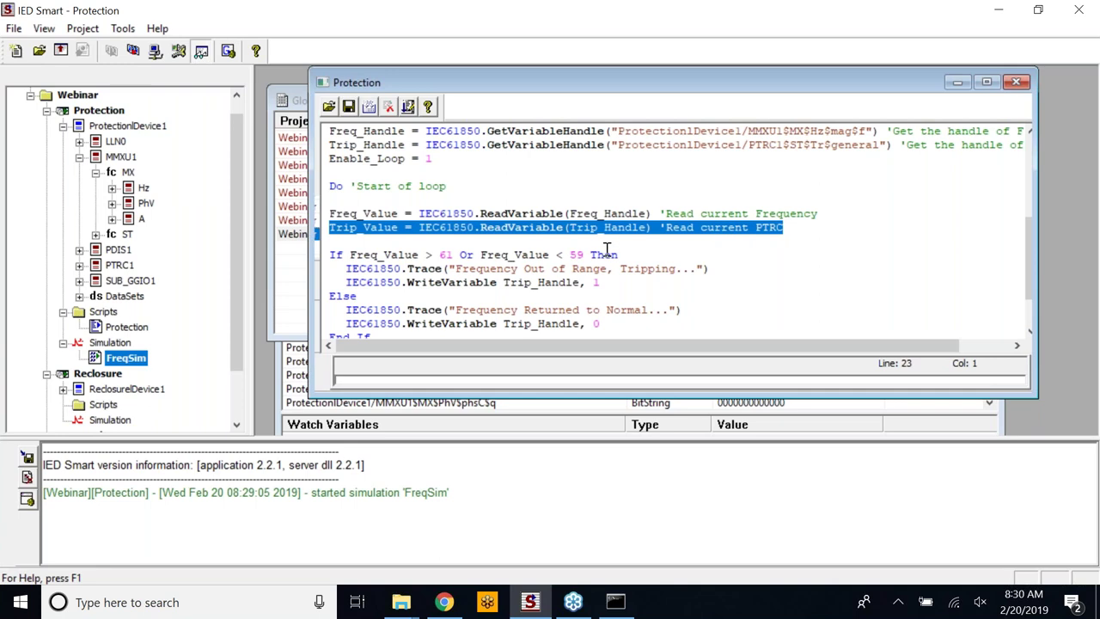
# Examine the Protection script's frequency limit condition, trace messages, trip variable writes and SleepExecution delay, and close the script
pyautogui.scroll(-1, 607, 249)
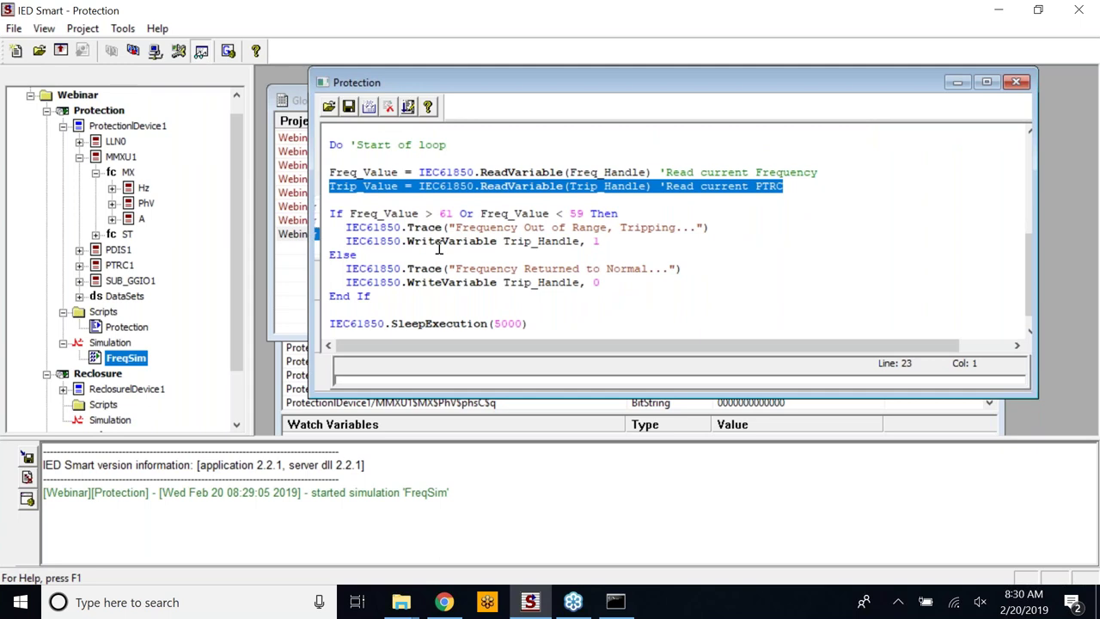
pyautogui.scroll(-1, 455, 247)
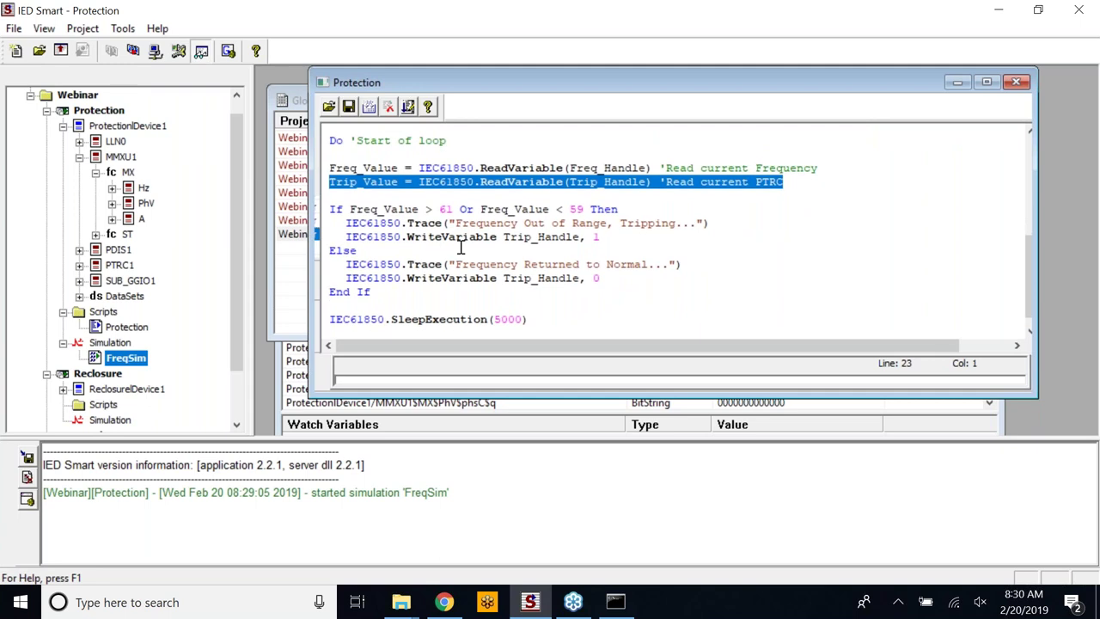
pyautogui.scroll(-1, 461, 248)
pyautogui.tripleClick(632, 200)
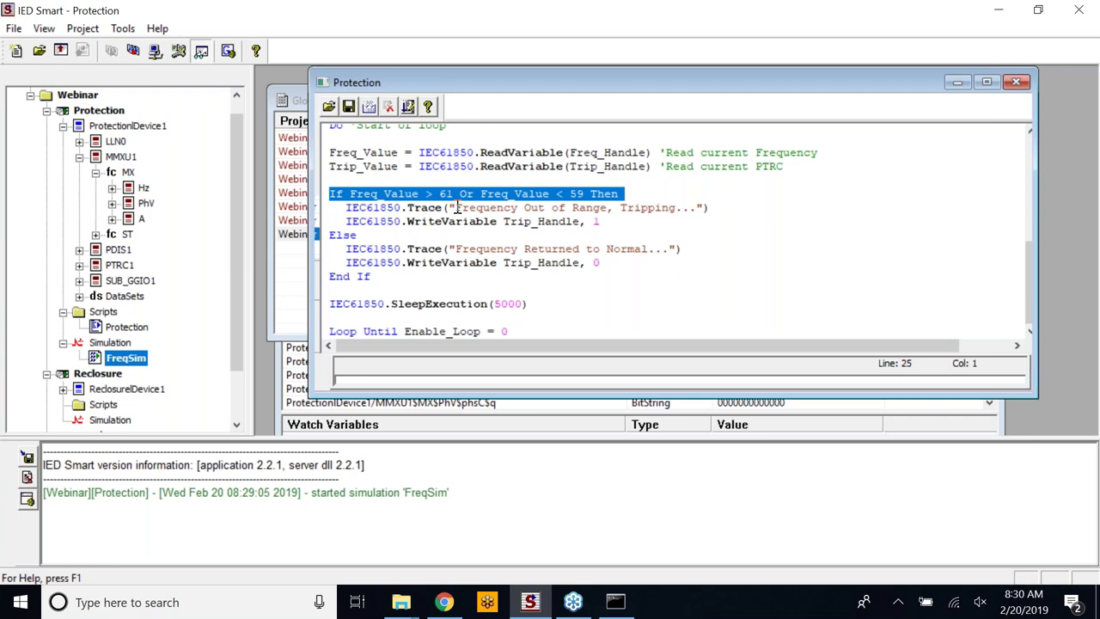
pyautogui.moveTo(456, 208); pyautogui.dragTo(676, 209)
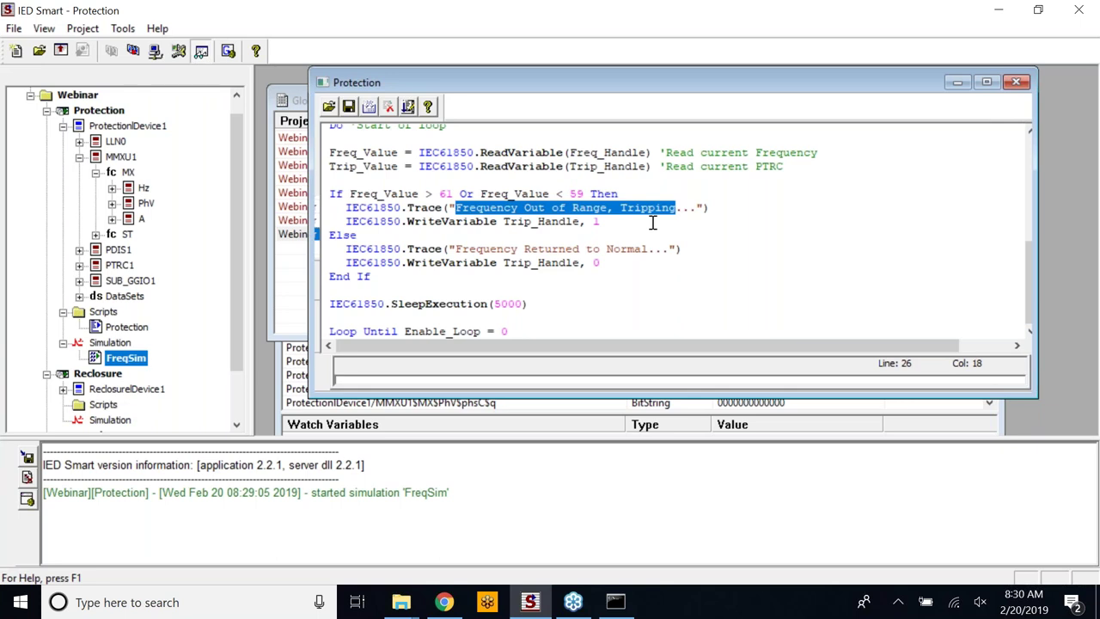
pyautogui.click(608, 223)
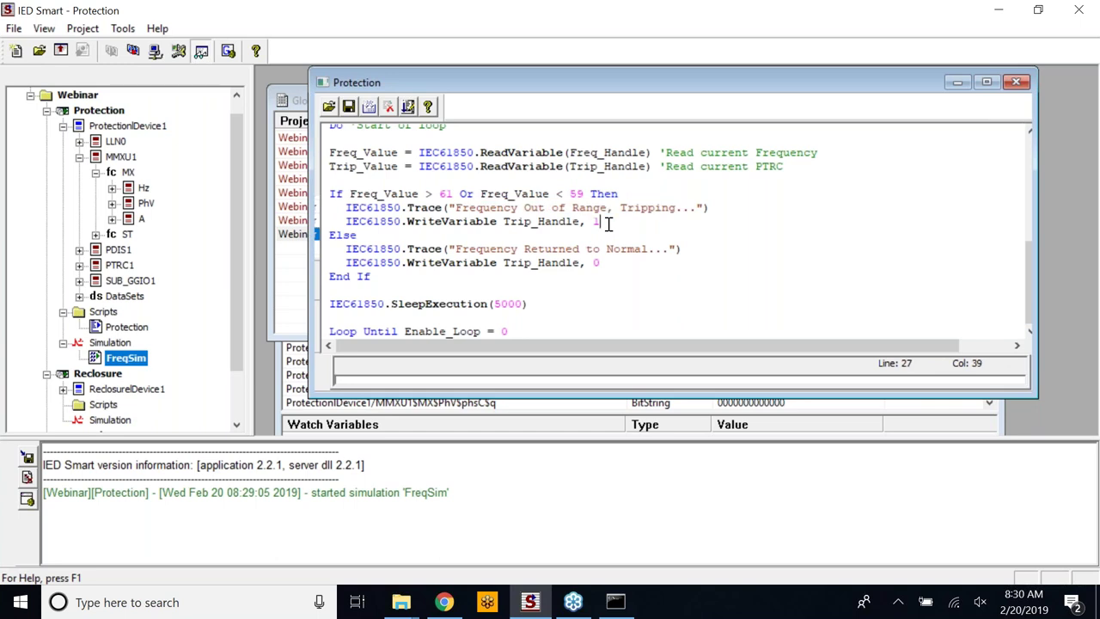
pyautogui.click(391, 234)
pyautogui.moveTo(553, 304); pyautogui.dragTo(353, 305)
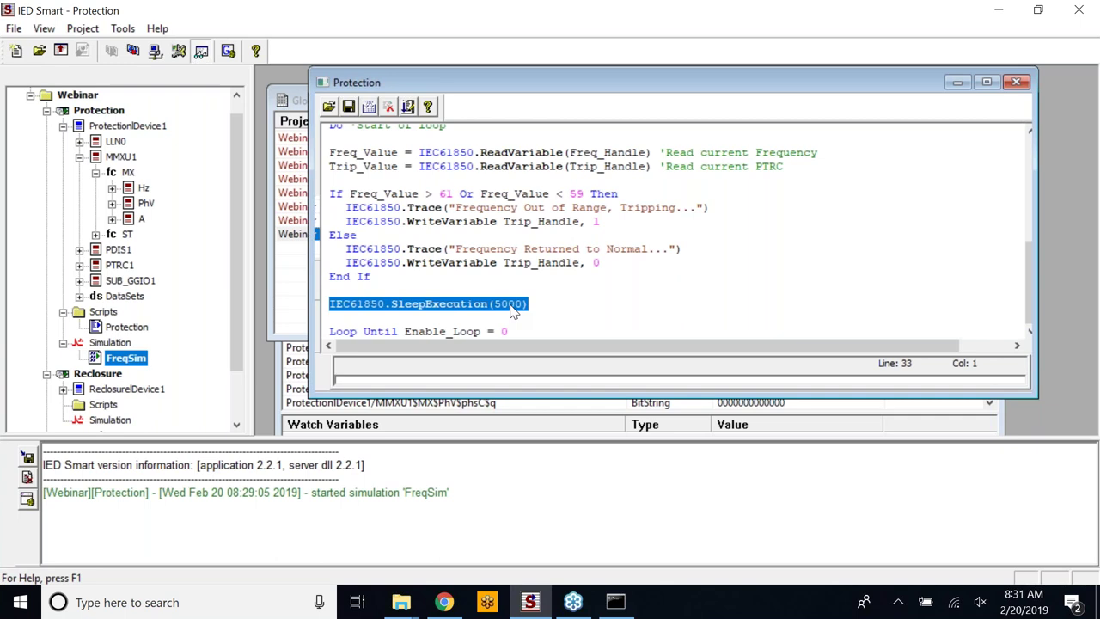
pyautogui.click(576, 279)
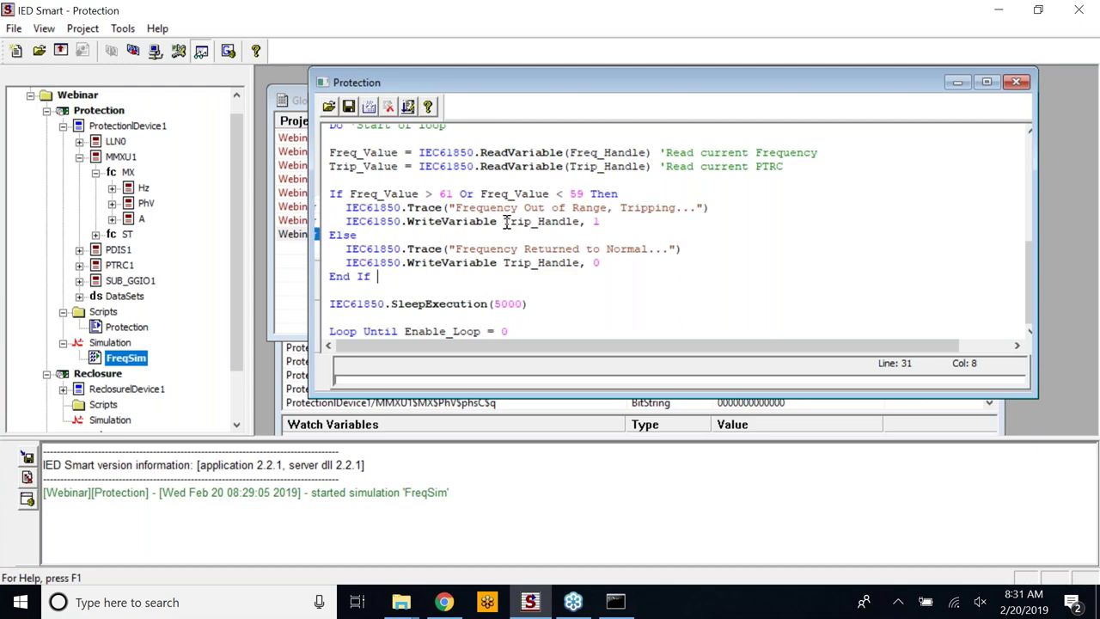
pyautogui.moveTo(505, 222); pyautogui.dragTo(615, 220)
pyautogui.click(608, 220)
pyautogui.click(605, 262)
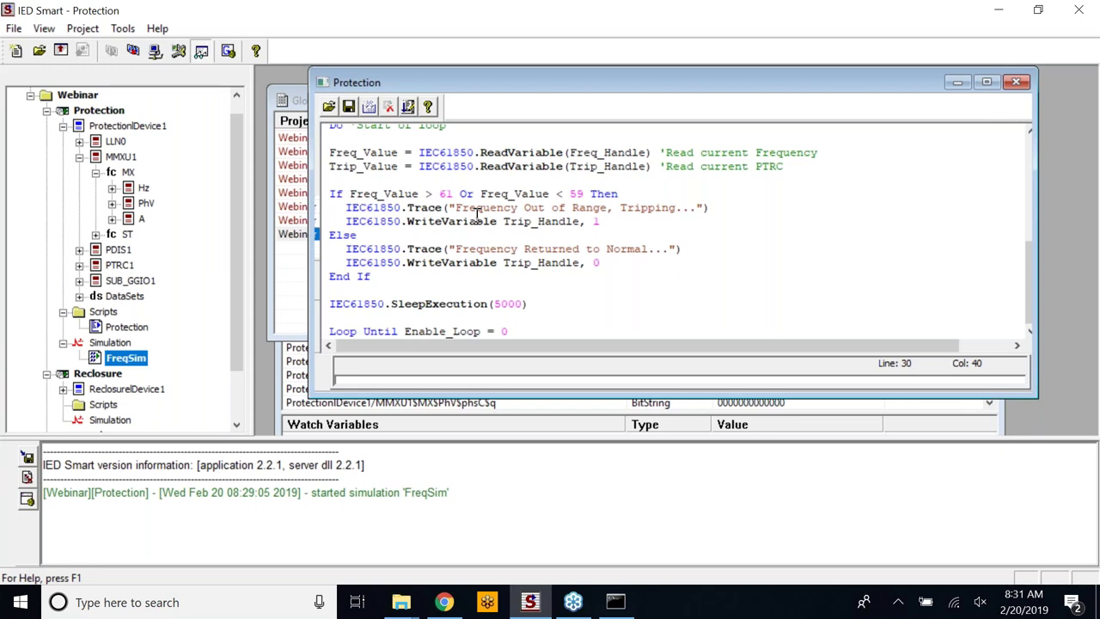
pyautogui.click(1017, 83)
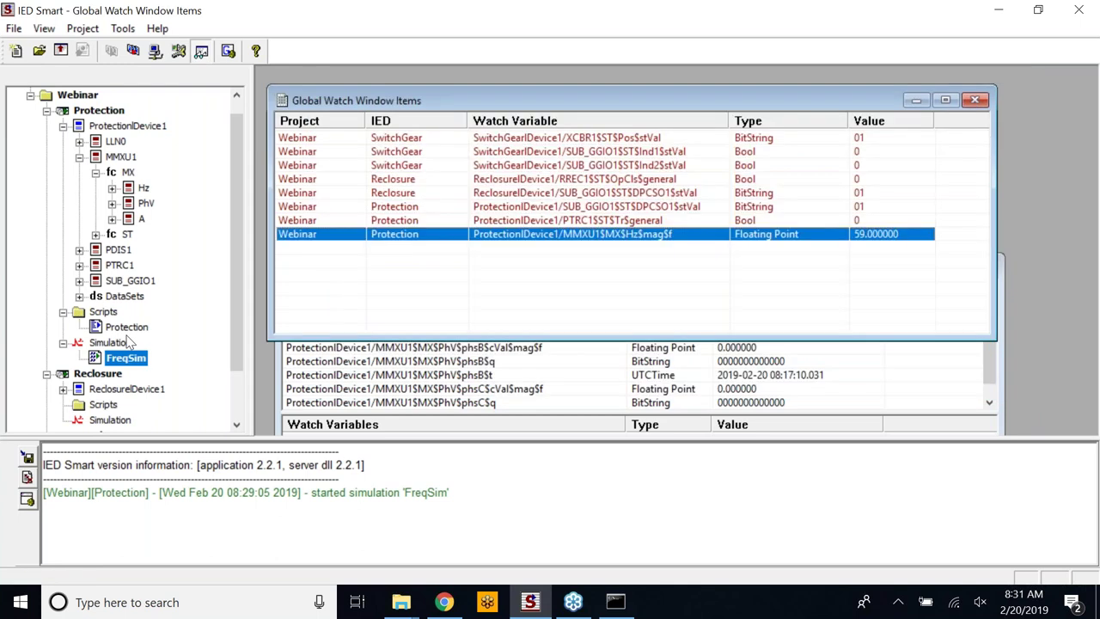
# Reopen the Protection script, examine its frequency limit condition and the trace message for the return to normal, and close it
pyautogui.click(118, 330)
pyautogui.rightClick(117, 332)
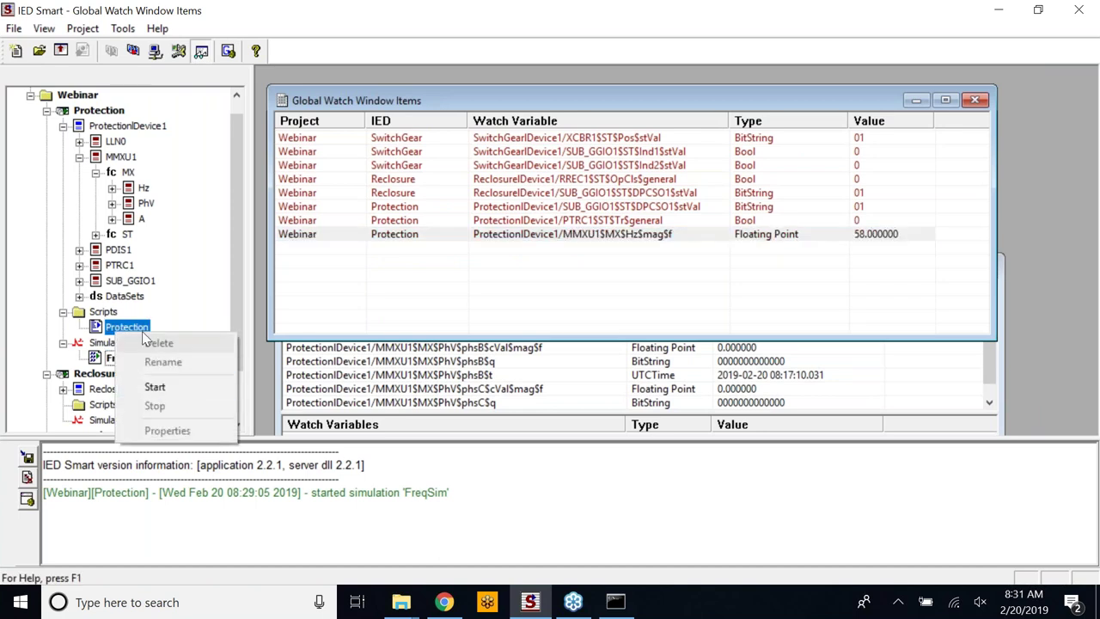
pyautogui.click(109, 333)
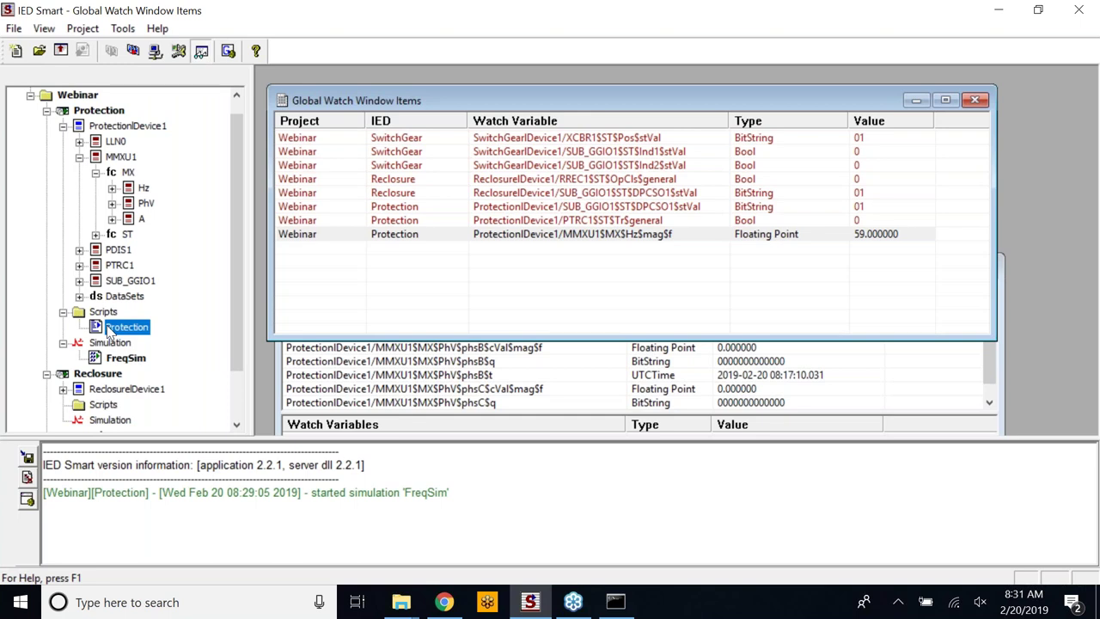
pyautogui.doubleClick(108, 329)
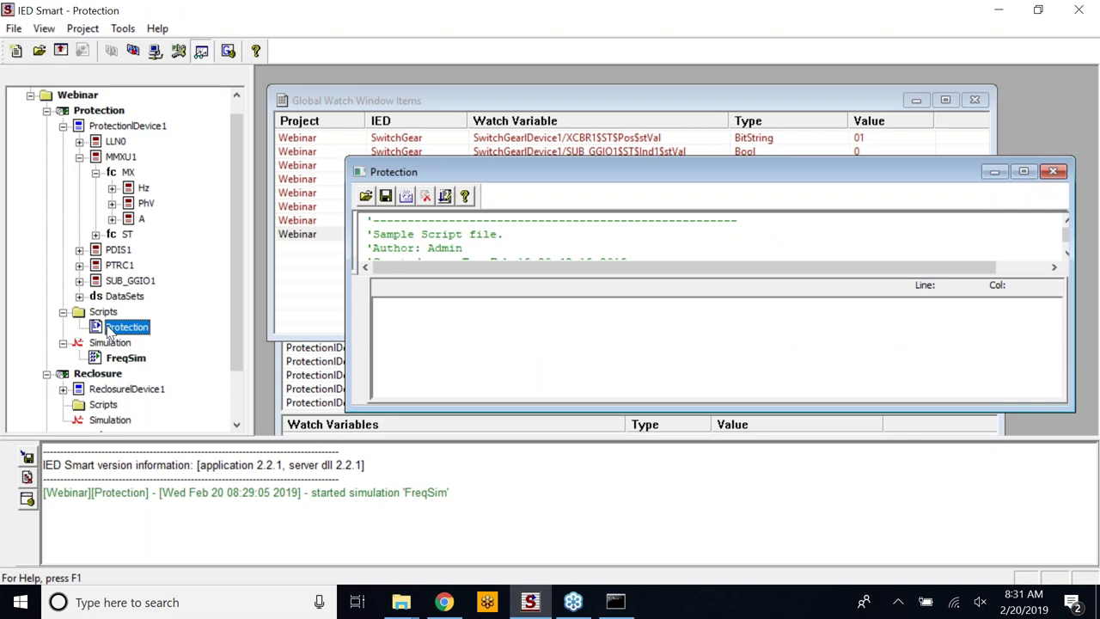
pyautogui.scroll(-3, 690, 304)
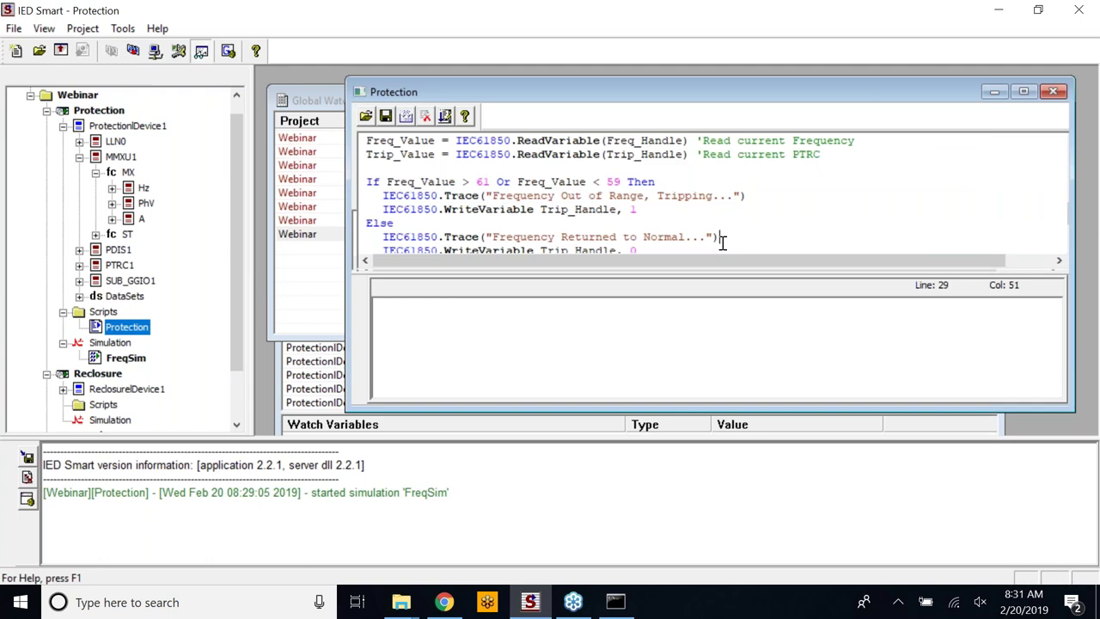
pyautogui.moveTo(829, 99); pyautogui.dragTo(738, 95)
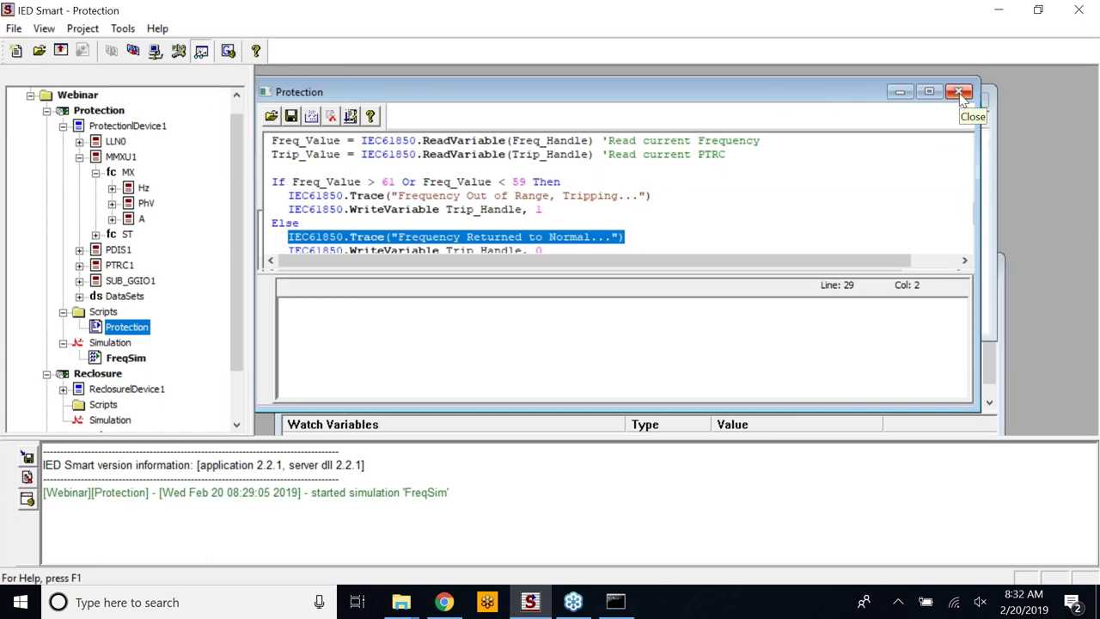
pyautogui.click(960, 92)
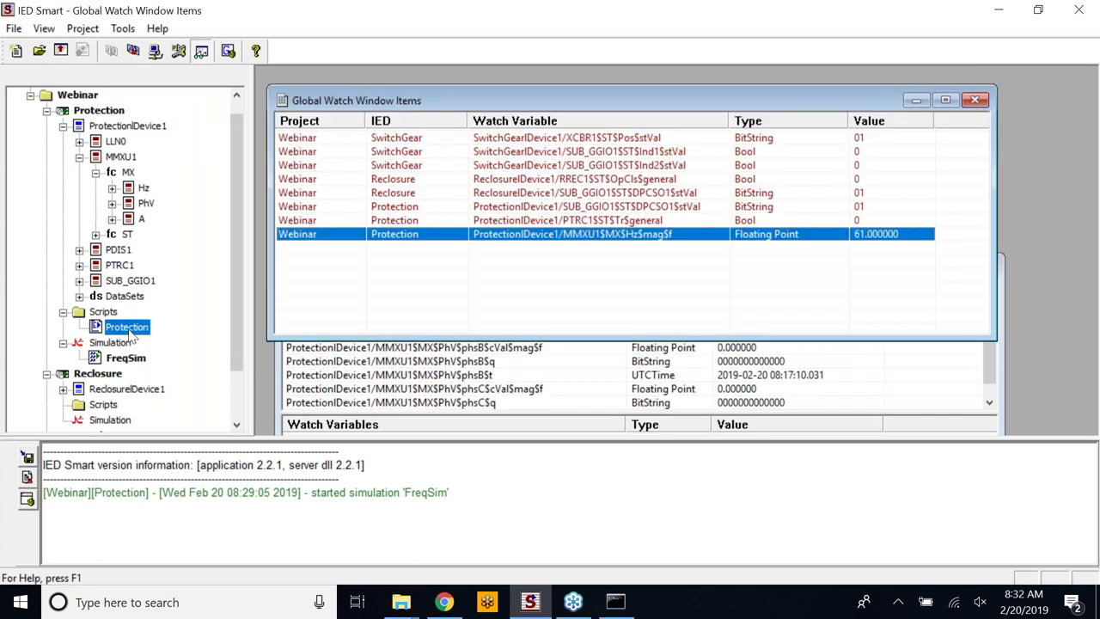
# Start the Protection script and check its frequency trace messages in the output log
pyautogui.rightClick(130, 334)
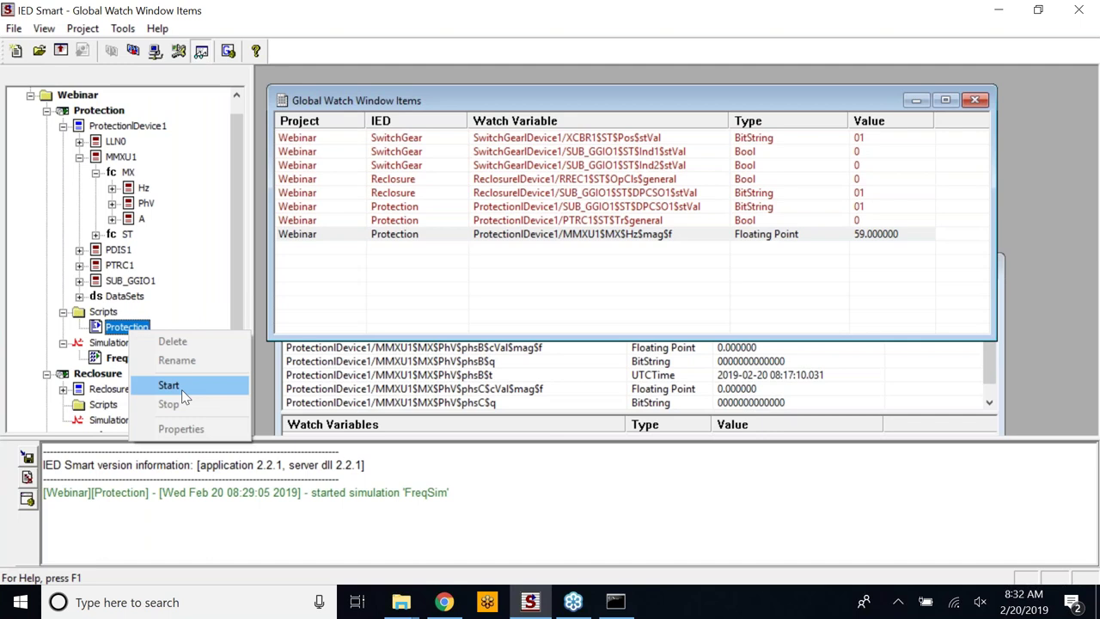
pyautogui.click(168, 385)
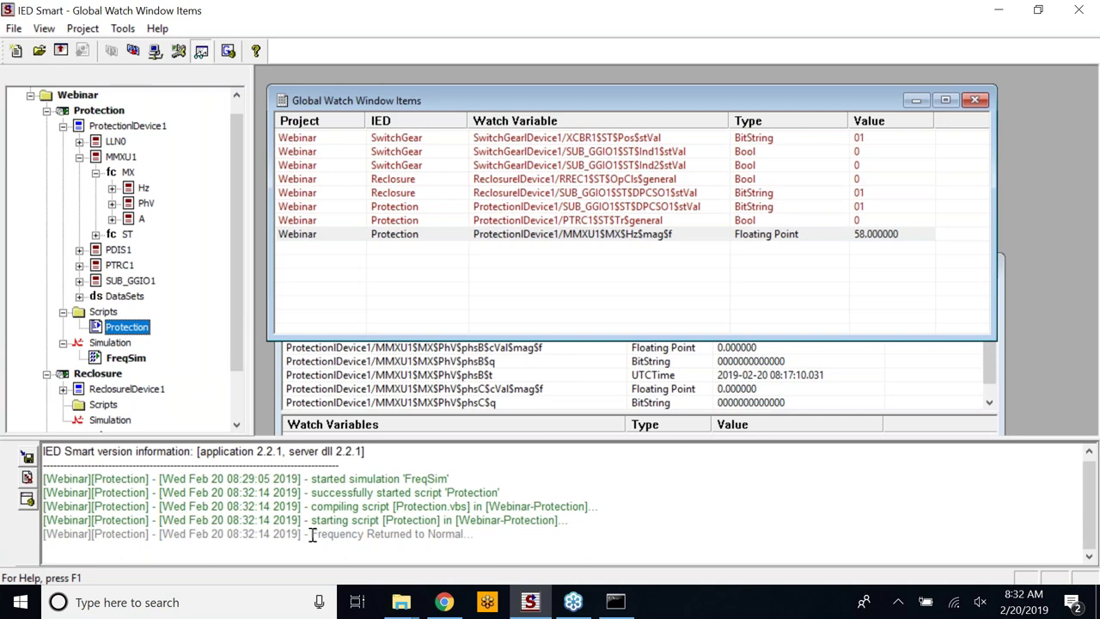
pyautogui.moveTo(310, 520); pyautogui.dragTo(471, 525)
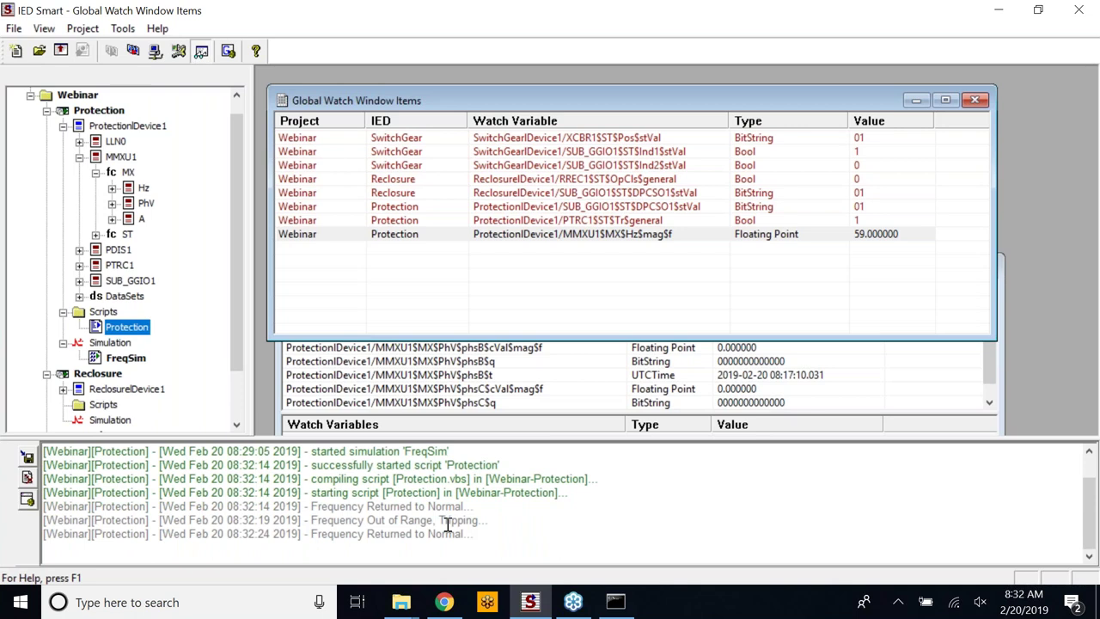
# Compare the Protection frequency, PTRC1 trip and SwitchGear Ind1 values in the Global Watch window, and stop the Protection script
pyautogui.click(812, 236)
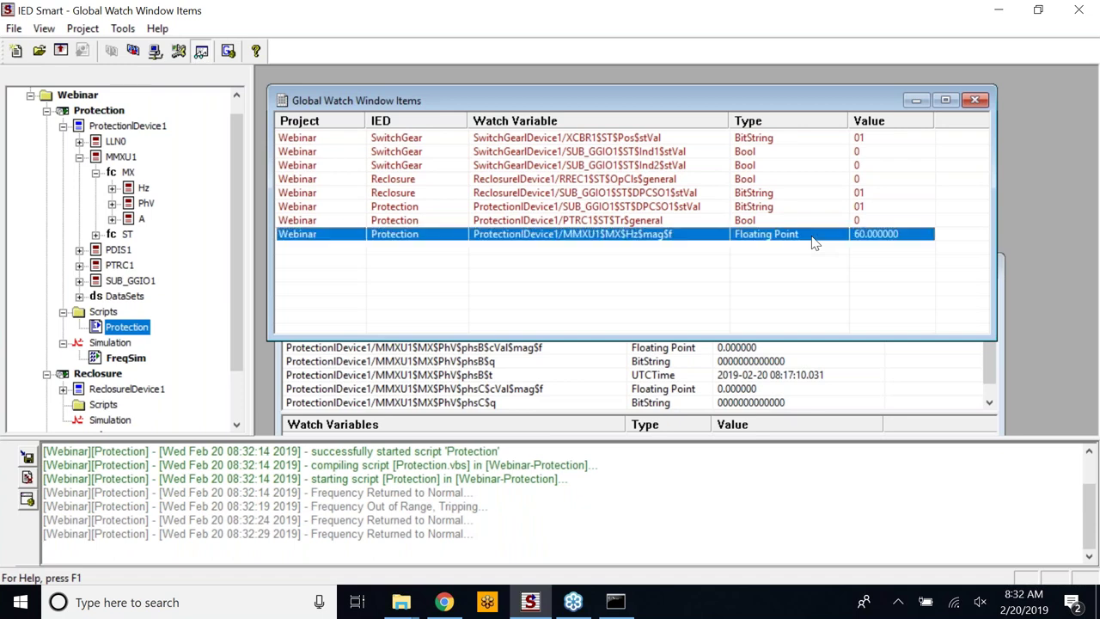
pyautogui.click(650, 223)
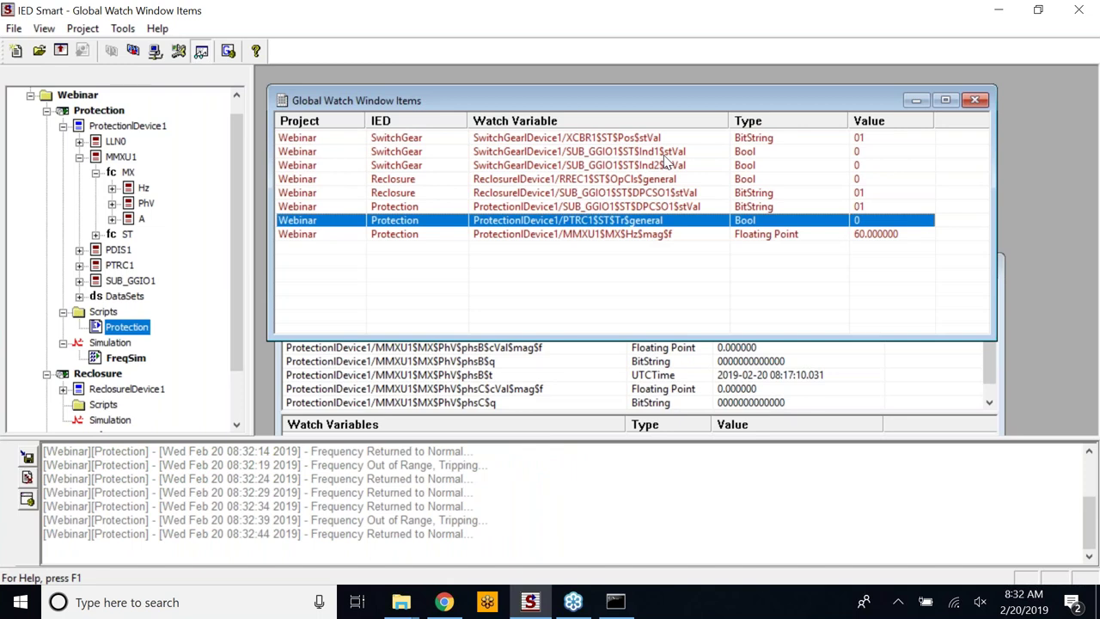
pyautogui.click(664, 155)
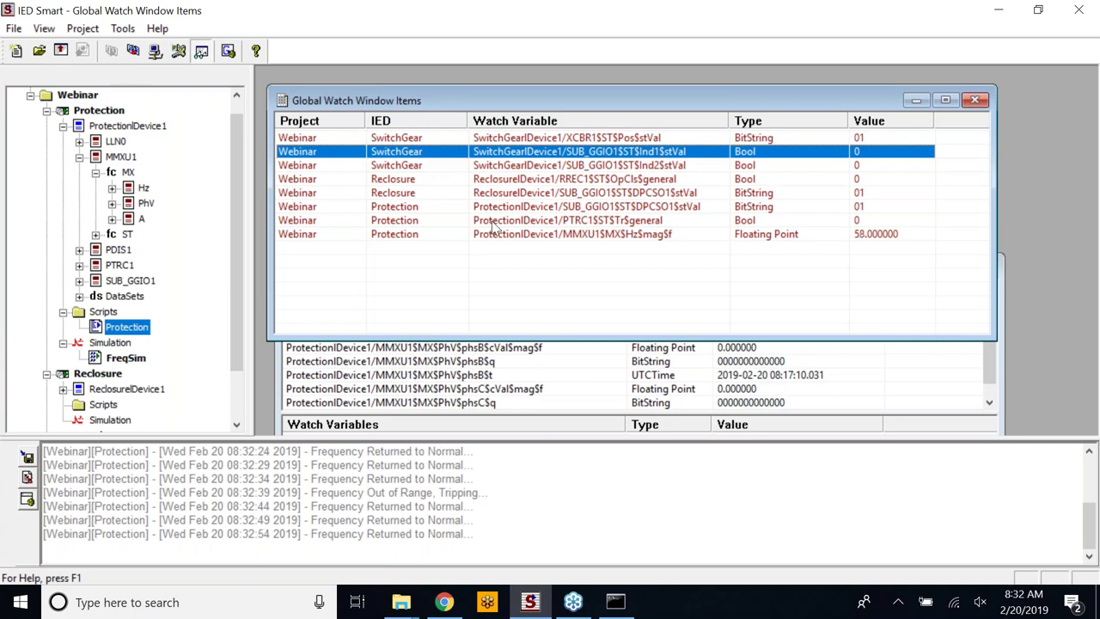
pyautogui.click(589, 225)
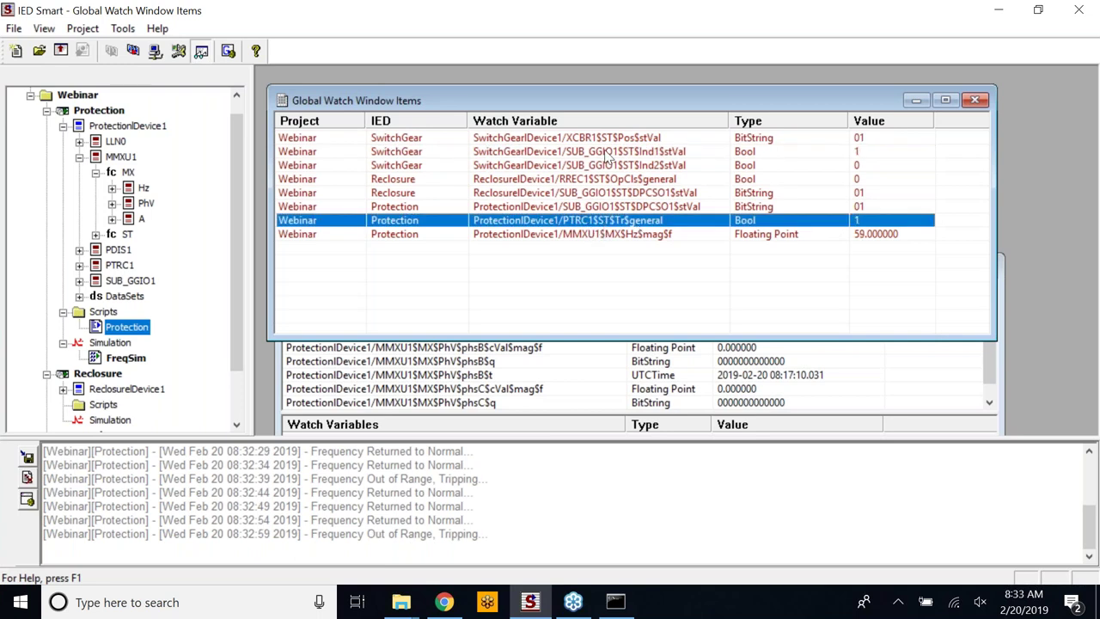
pyautogui.click(653, 152)
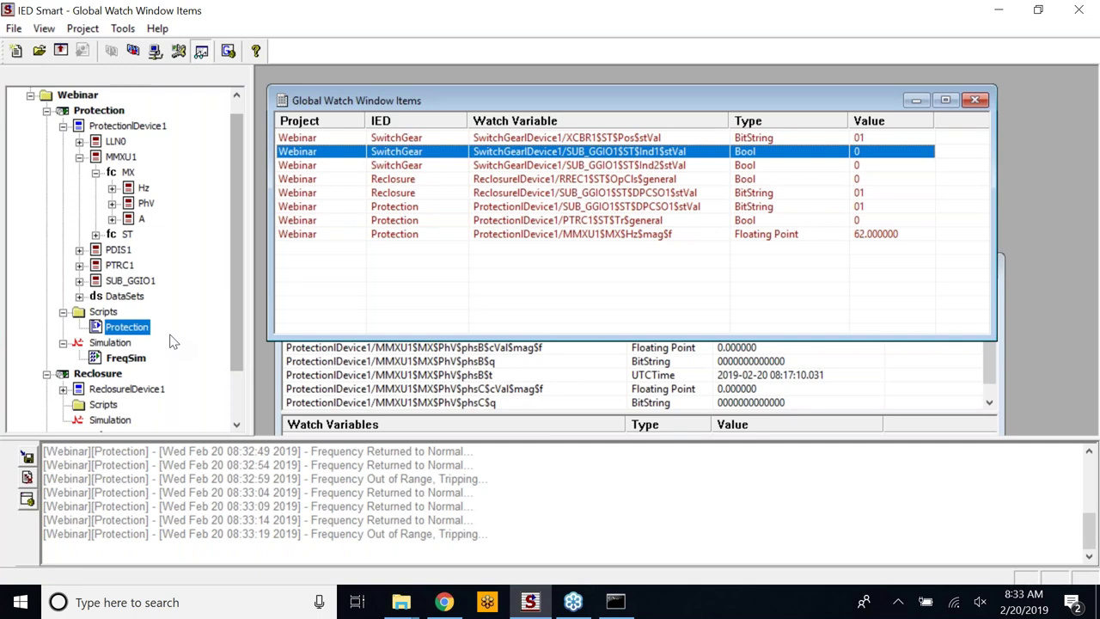
pyautogui.rightClick(131, 330)
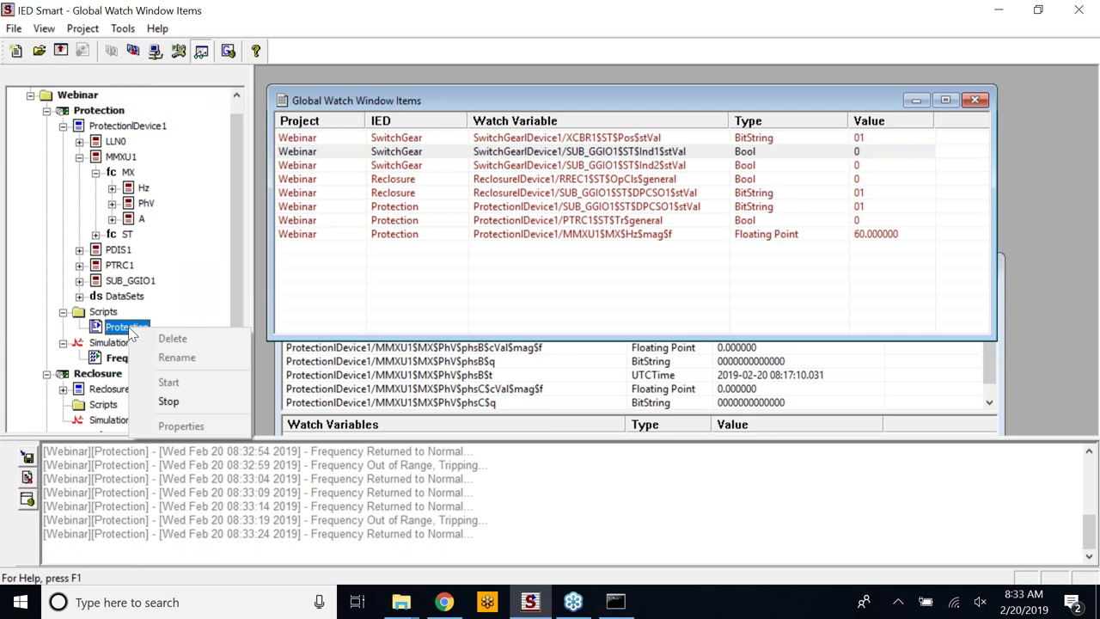
pyautogui.click(168, 402)
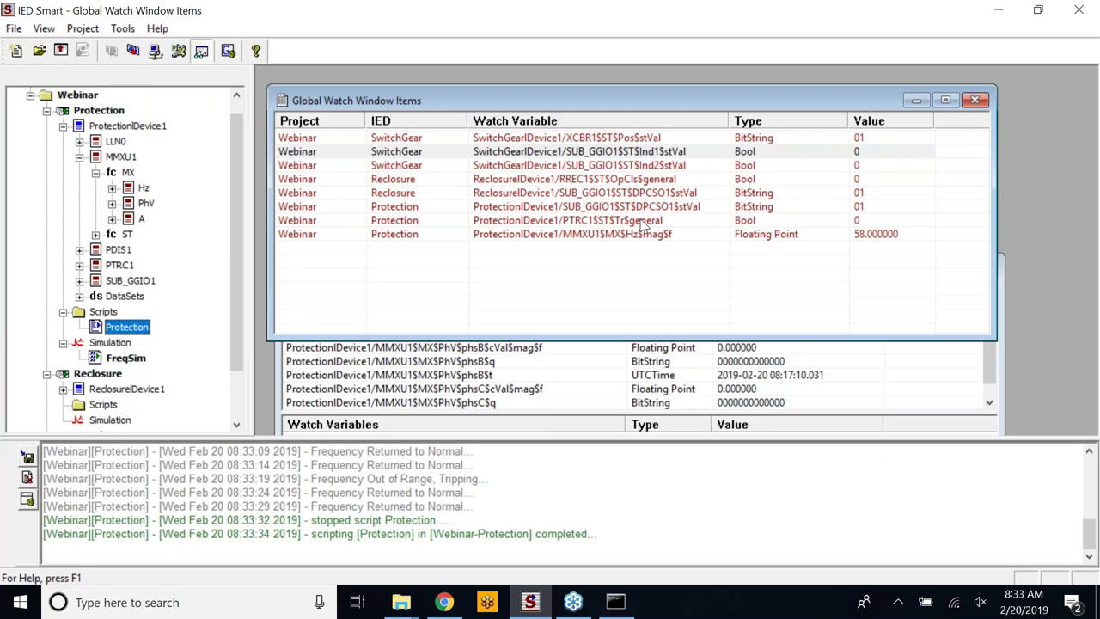
# Review the SwitchGear XCBR1 position and the two DPCSO1 watch variables, and set SwitchGearIDevice1/XCBR1$ST$Pos$stVal to 10
pyautogui.click(587, 139)
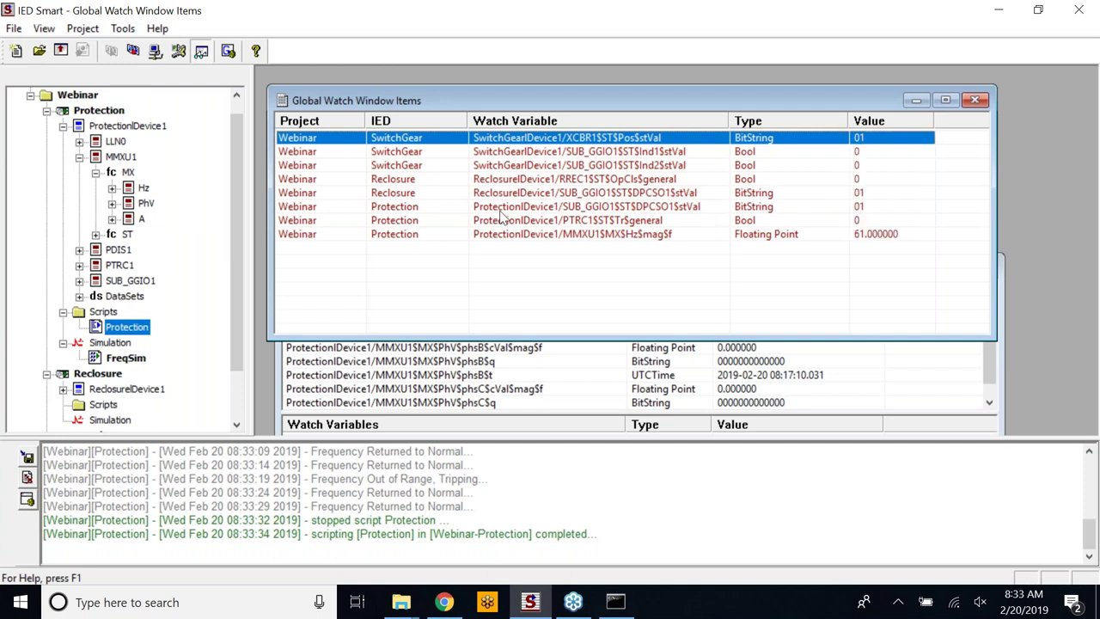
pyautogui.click(511, 206)
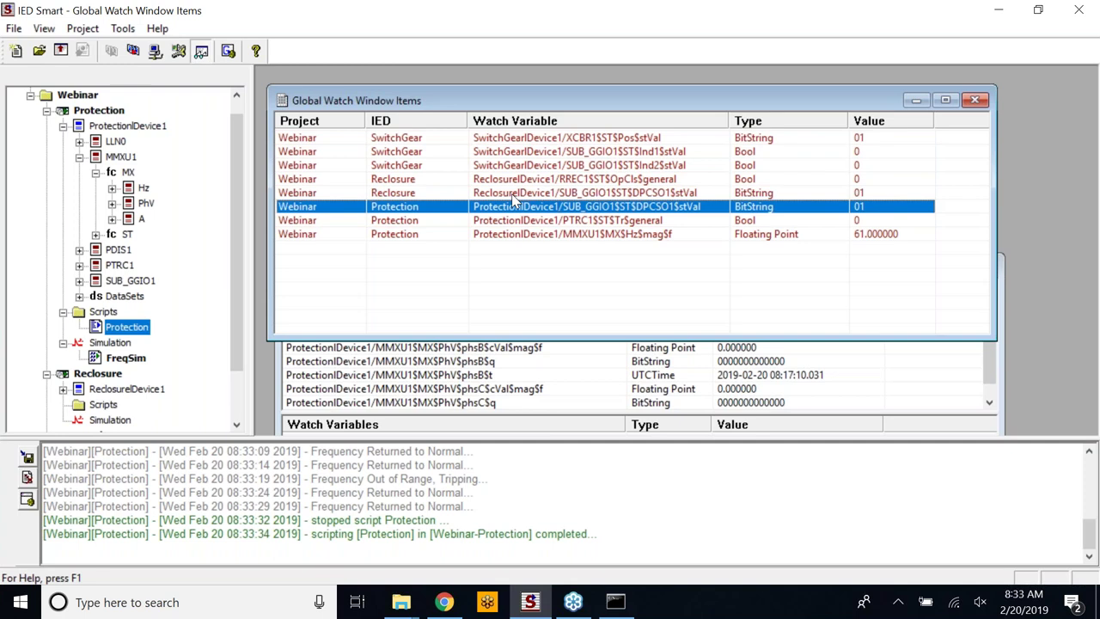
pyautogui.click(516, 196)
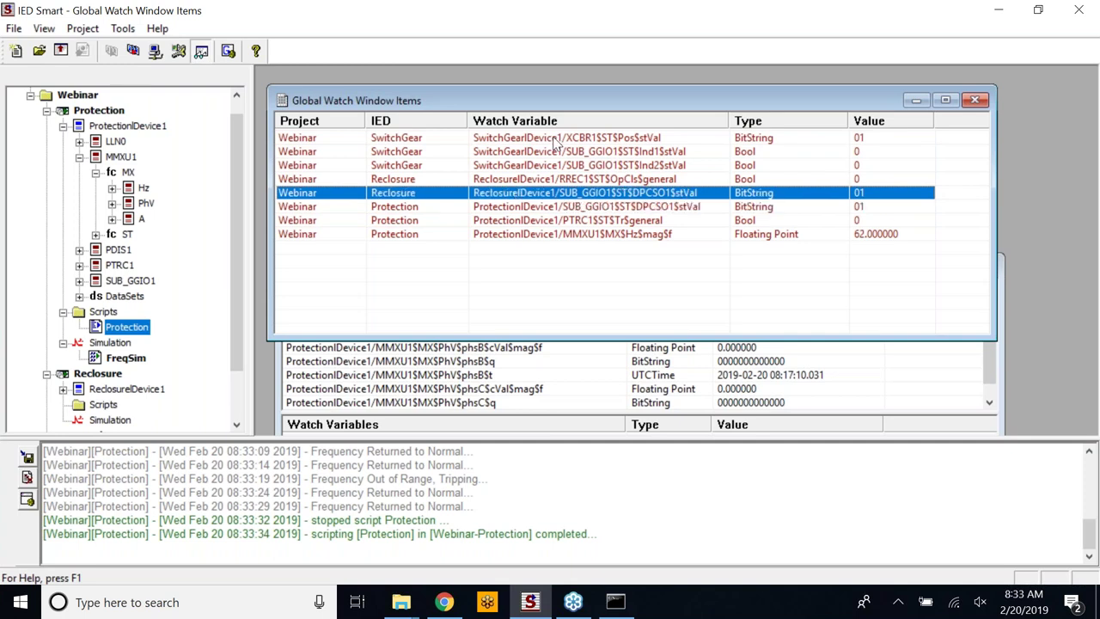
pyautogui.click(555, 140)
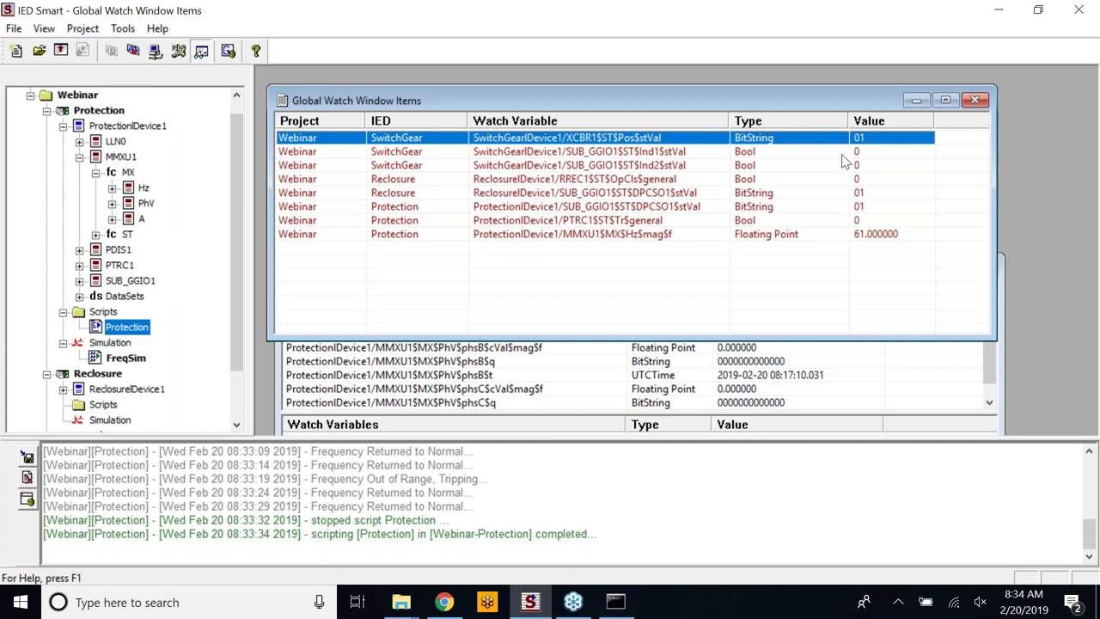
pyautogui.click(866, 139)
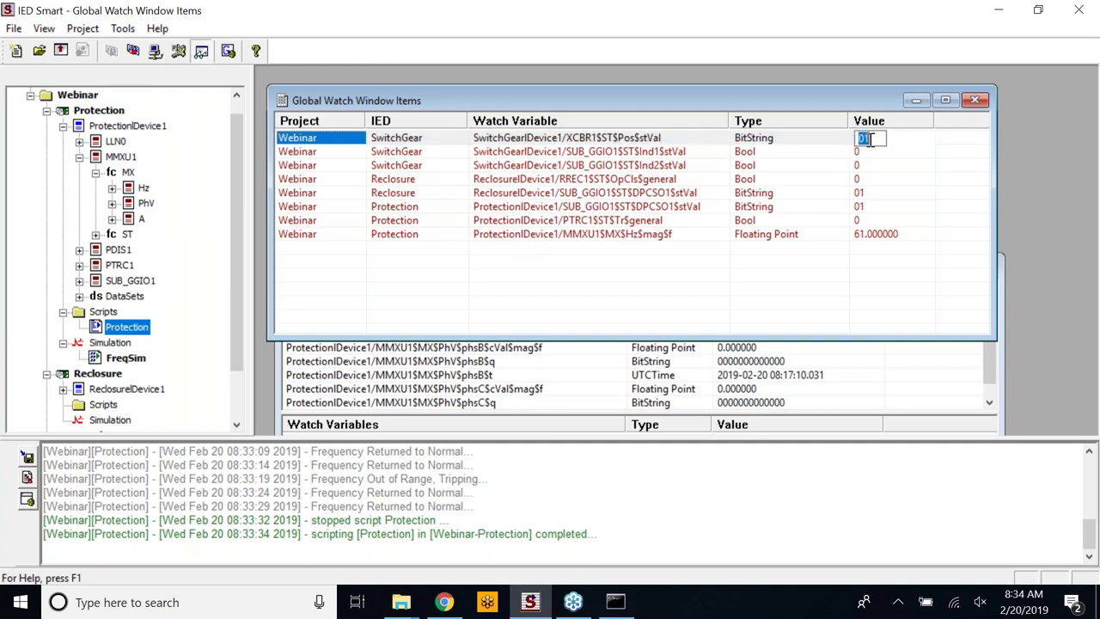
pyautogui.write('10')
pyautogui.press('Return')
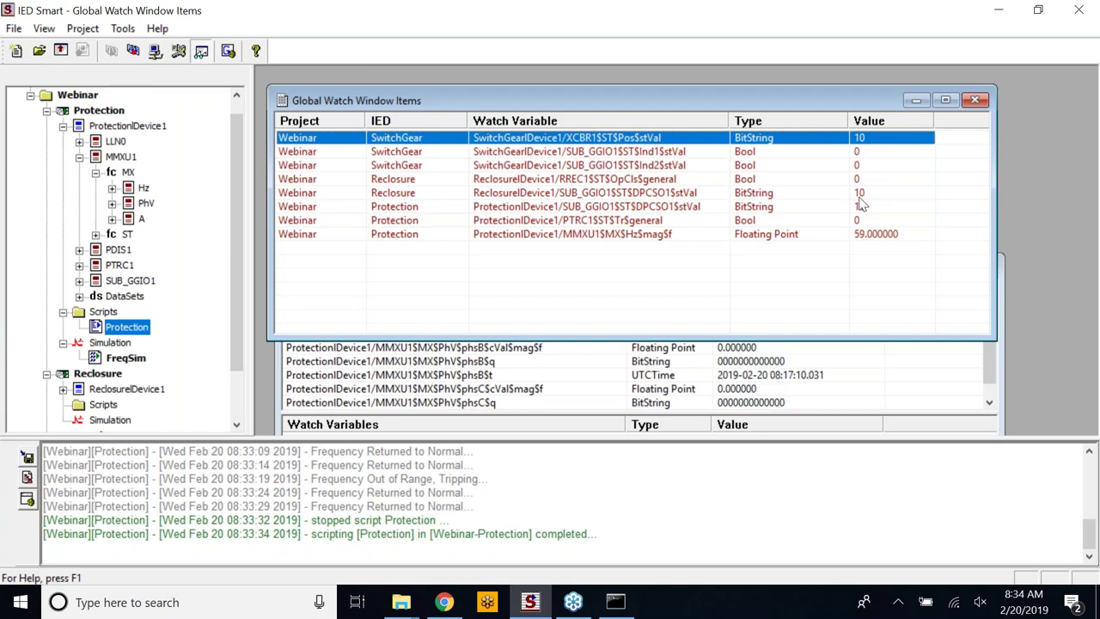
# Compare the Reclosure and Protection DPCSO1 status values with the SwitchGear XCBR1 position in the Global Watch window
pyautogui.click(675, 196)
pyautogui.click(676, 206)
pyautogui.click(676, 198)
pyautogui.click(675, 210)
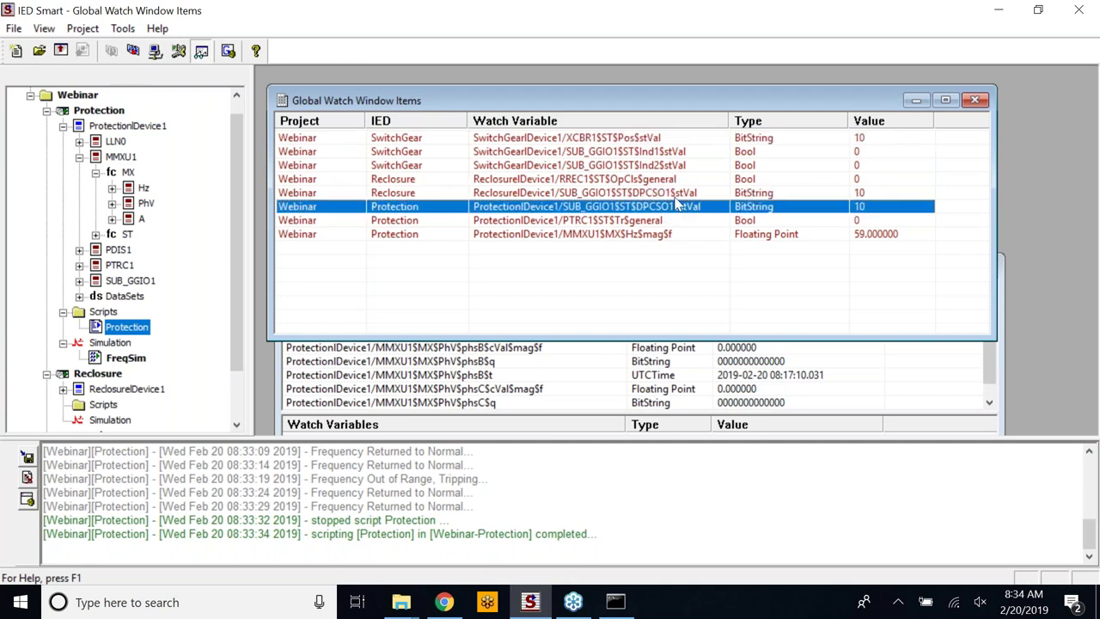
pyautogui.click(687, 195)
pyautogui.click(827, 140)
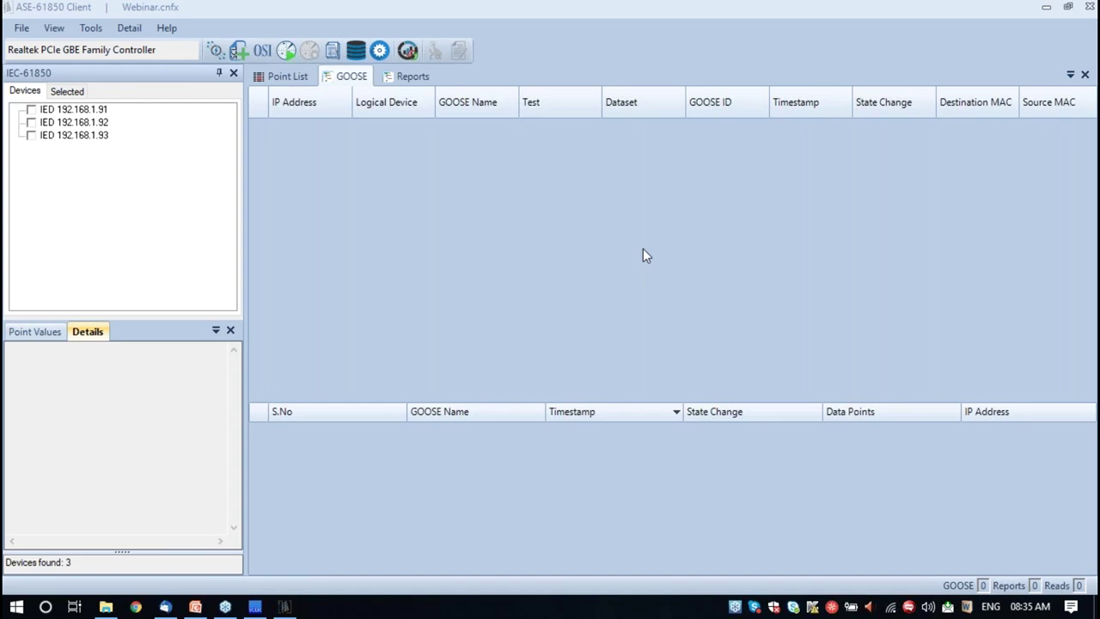
# Switch to the ASE-61850 Client and load Webinar Demo.scd from the Shared Folder as the SCL file
pyautogui.click(734, 17)
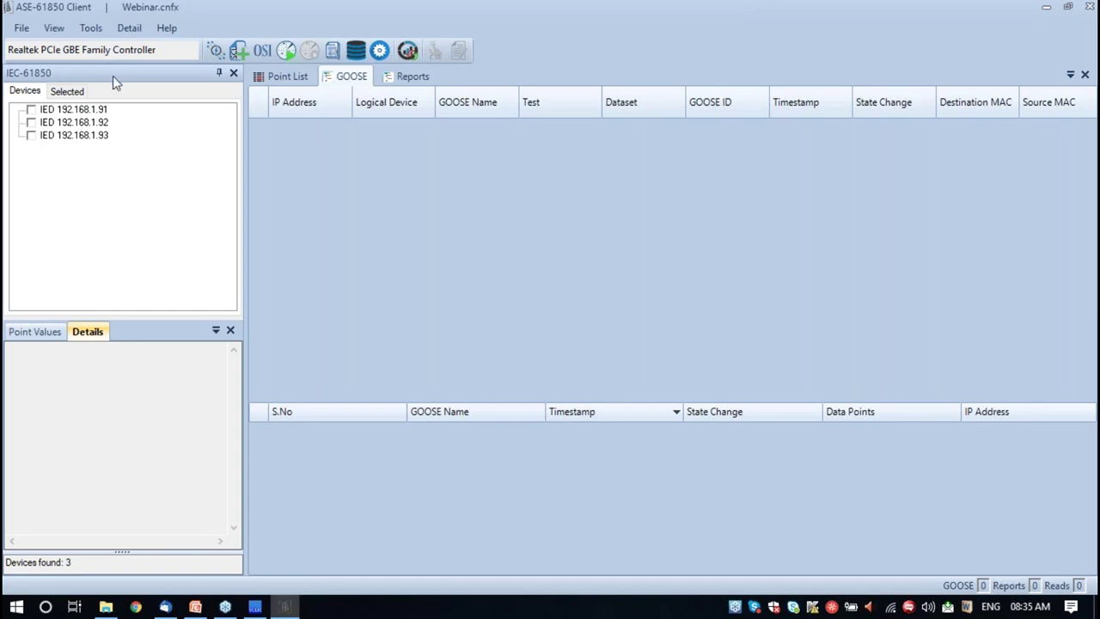
pyautogui.click(237, 53)
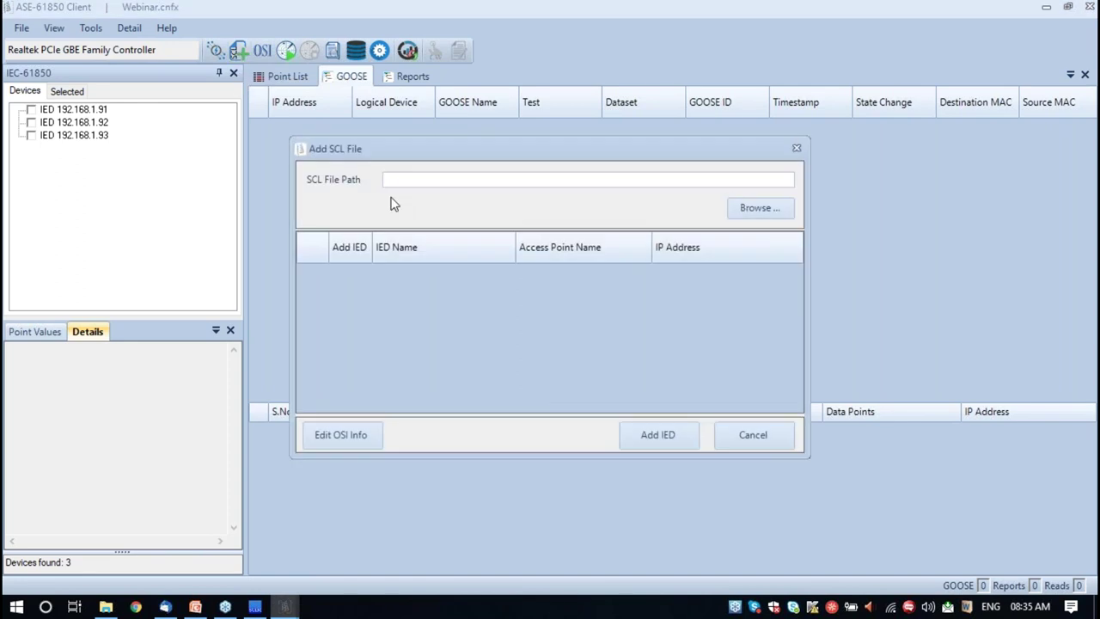
pyautogui.click(751, 210)
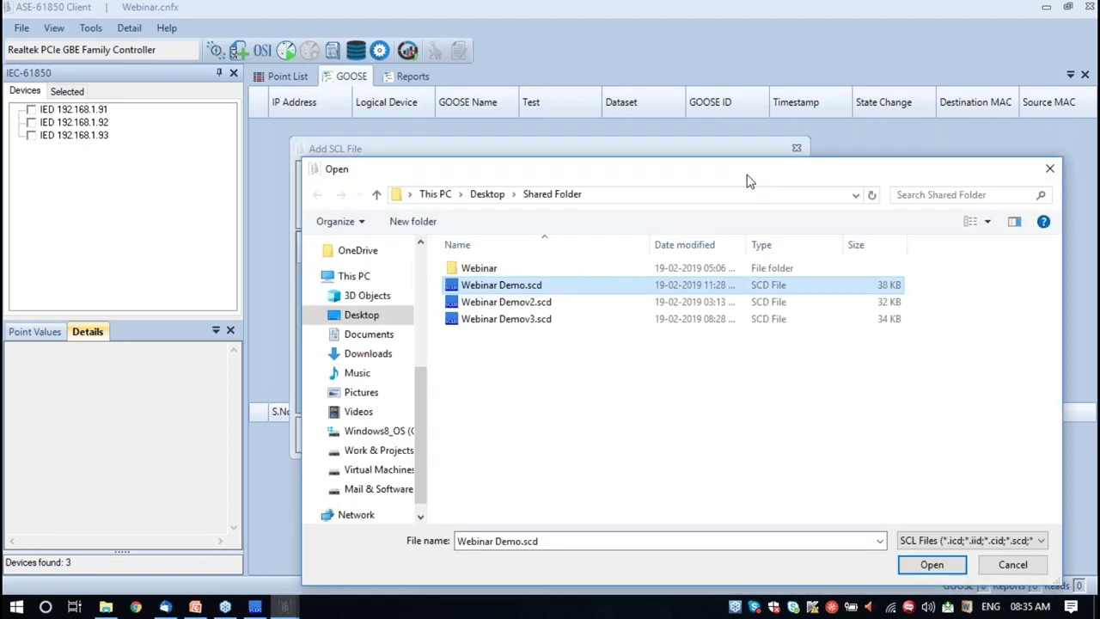
pyautogui.moveTo(747, 180); pyautogui.dragTo(492, 79)
pyautogui.click(680, 463)
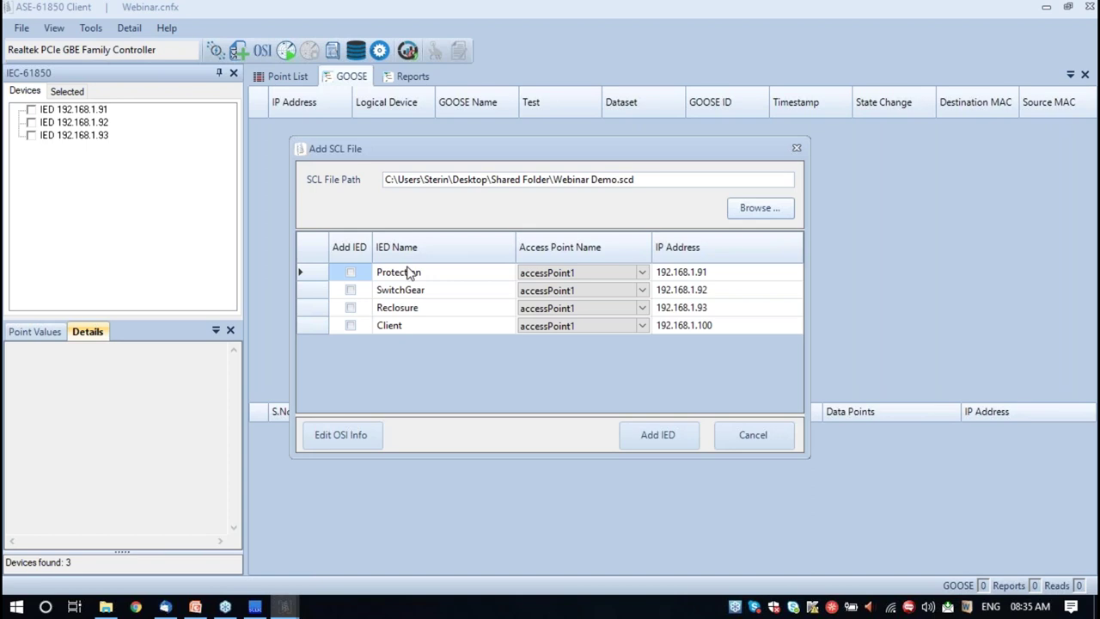
# Select the Client IED together with its Protection, SwitchGear and Reclosure source IEDs, and leave the SCL import without adding them
pyautogui.click(350, 327)
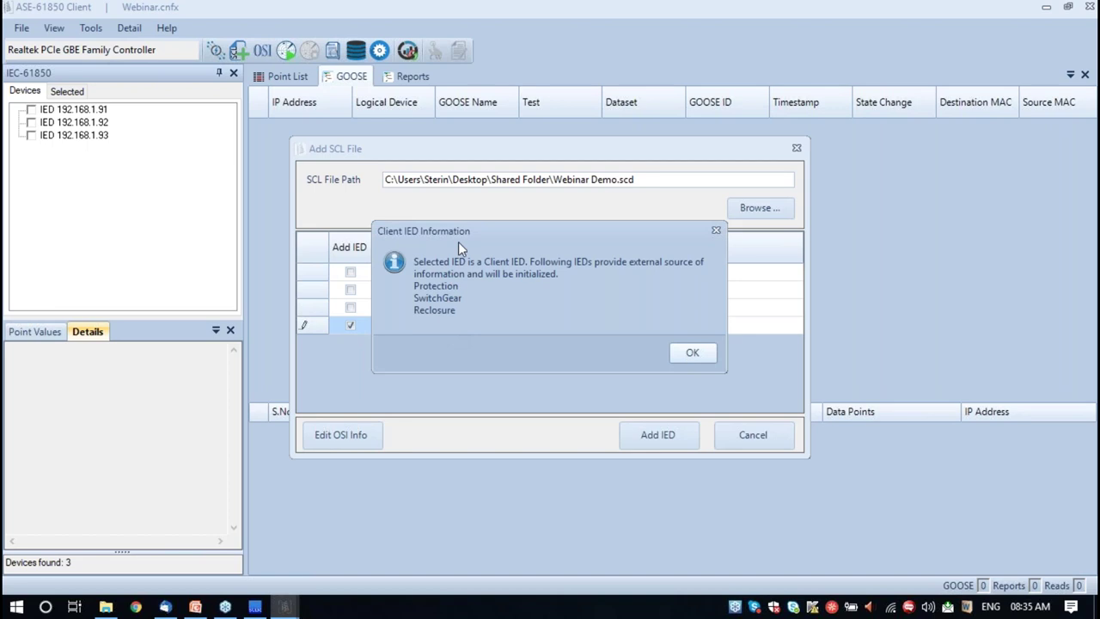
pyautogui.click(688, 355)
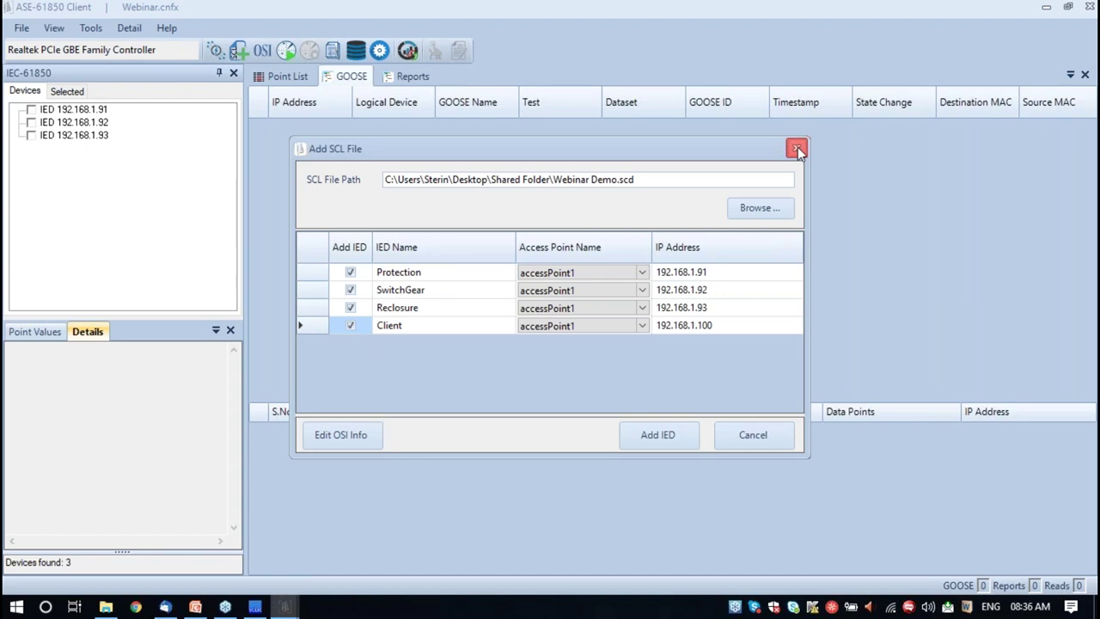
pyautogui.click(798, 149)
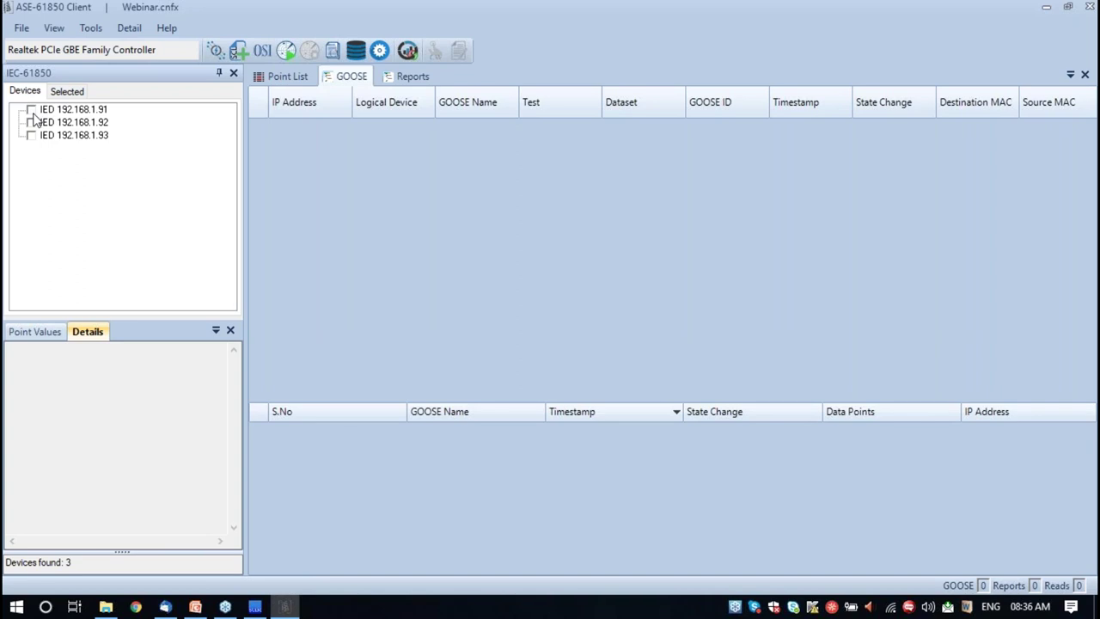
# Select the IEDs 192.168.1.91, 192.168.1.92 and 192.168.1.93 and show the list of selected devices
pyautogui.click(31, 110)
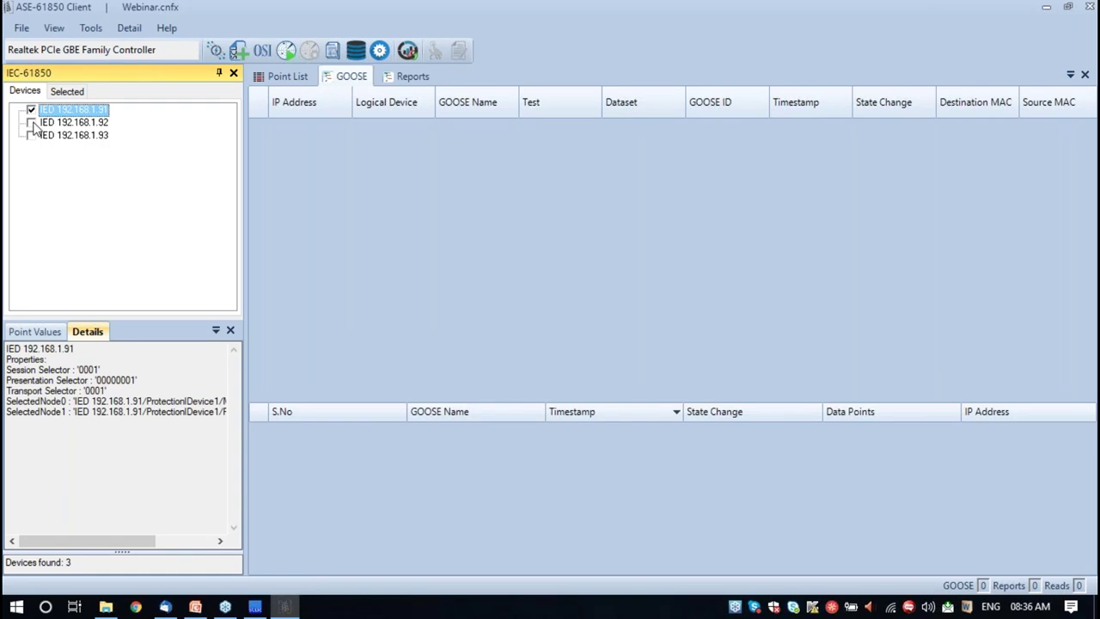
pyautogui.click(31, 122)
pyautogui.click(31, 135)
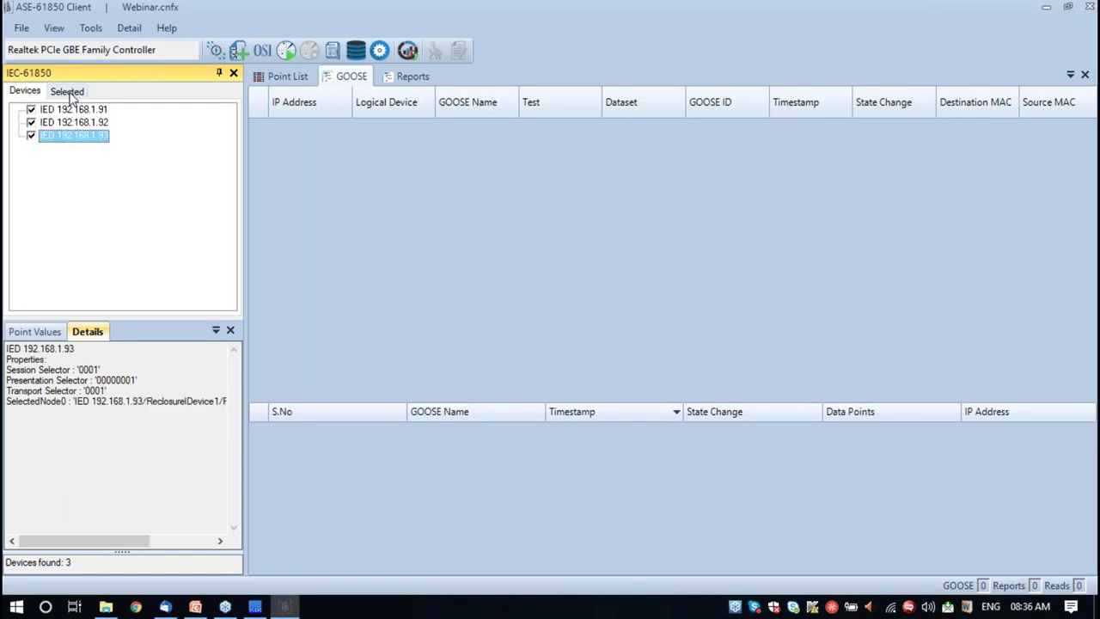
pyautogui.click(69, 92)
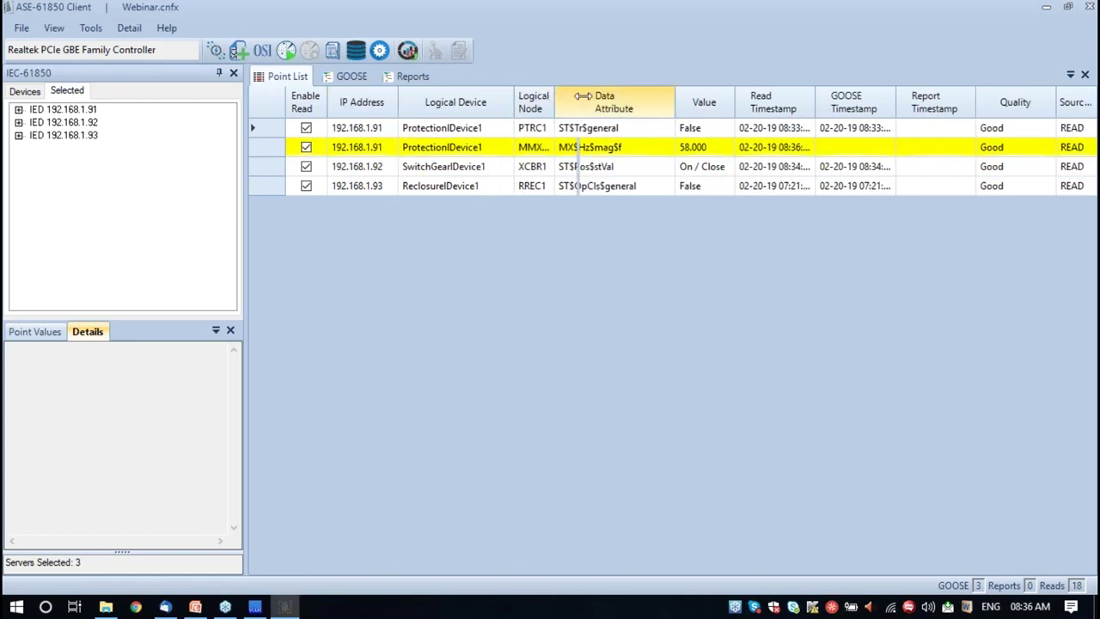
# Widen the Logical Node column of the Point List to show the full node names
pyautogui.moveTo(554, 101); pyautogui.dragTo(582, 101)
pyautogui.moveTo(516, 101); pyautogui.dragTo(499, 101)
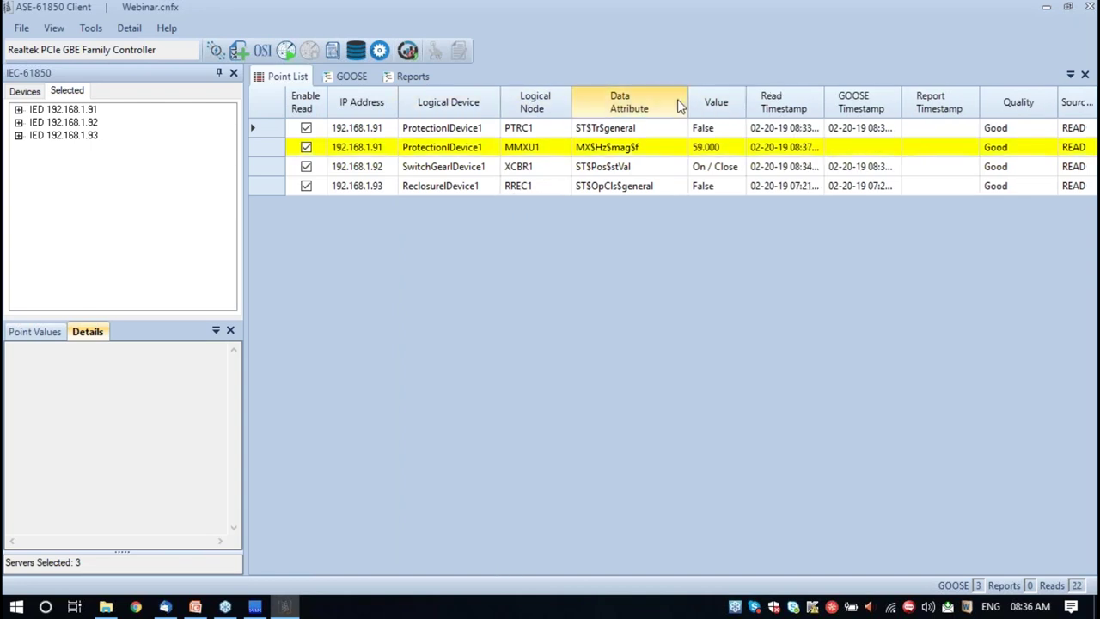
# Narrow the Data Attribute column and widen the Read Timestamp column of the Point List to show the full read timestamps
pyautogui.moveTo(687, 96); pyautogui.dragTo(672, 96)
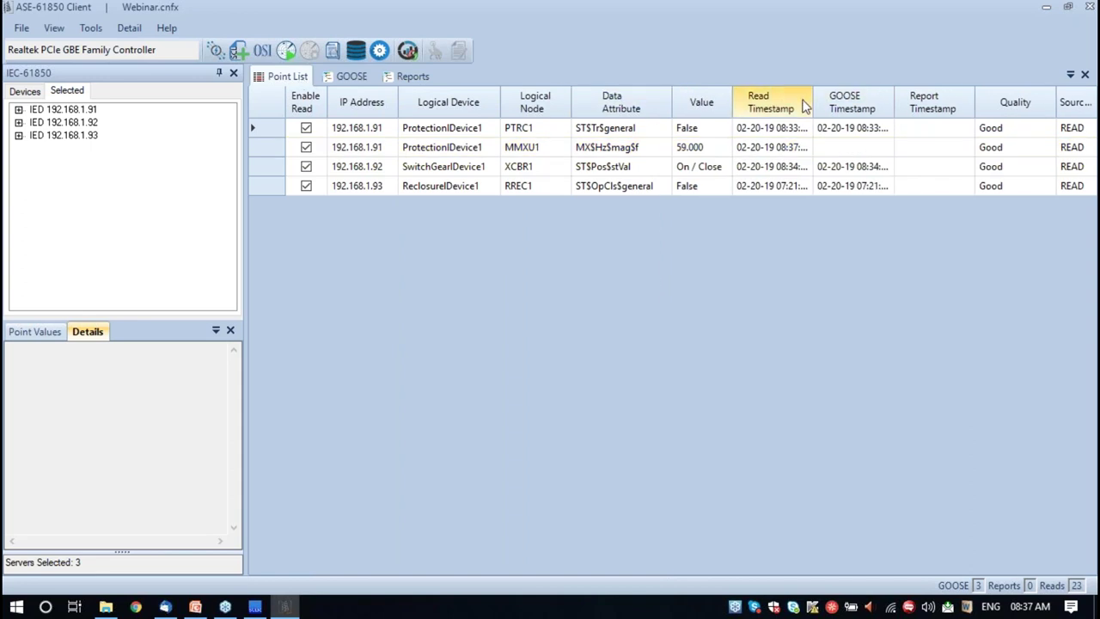
pyautogui.moveTo(812, 103); pyautogui.dragTo(845, 103)
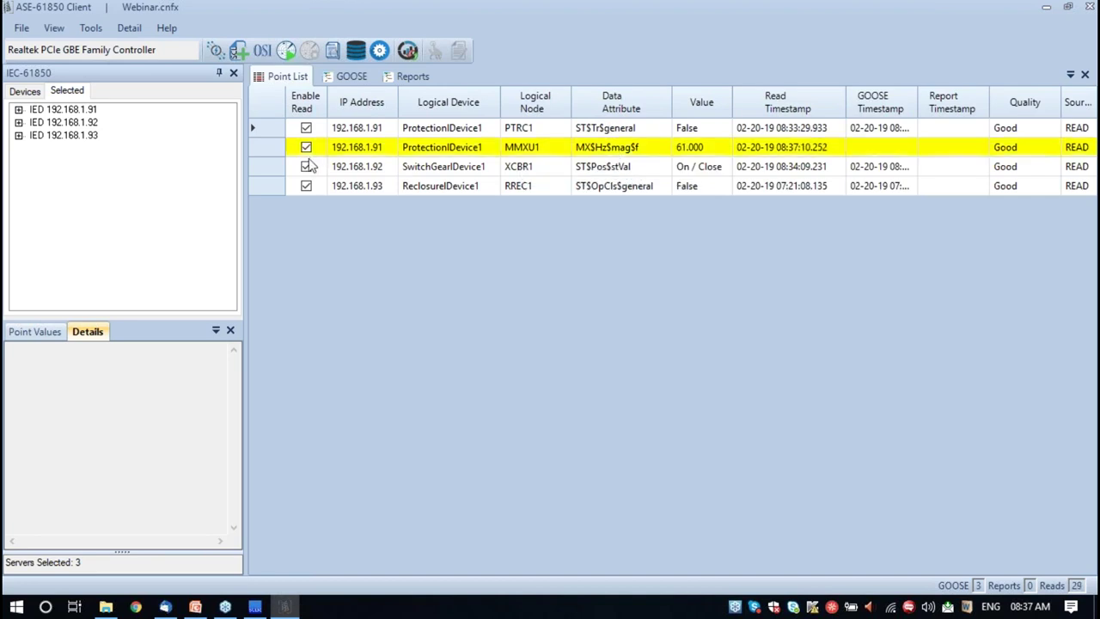
# Expand IEDs 192.168.1.91, 192.168.1.92 and 192.168.1.93 down to the contents of their Protection, SwitchGear and Reclosure logical devices
pyautogui.doubleClick(49, 112)
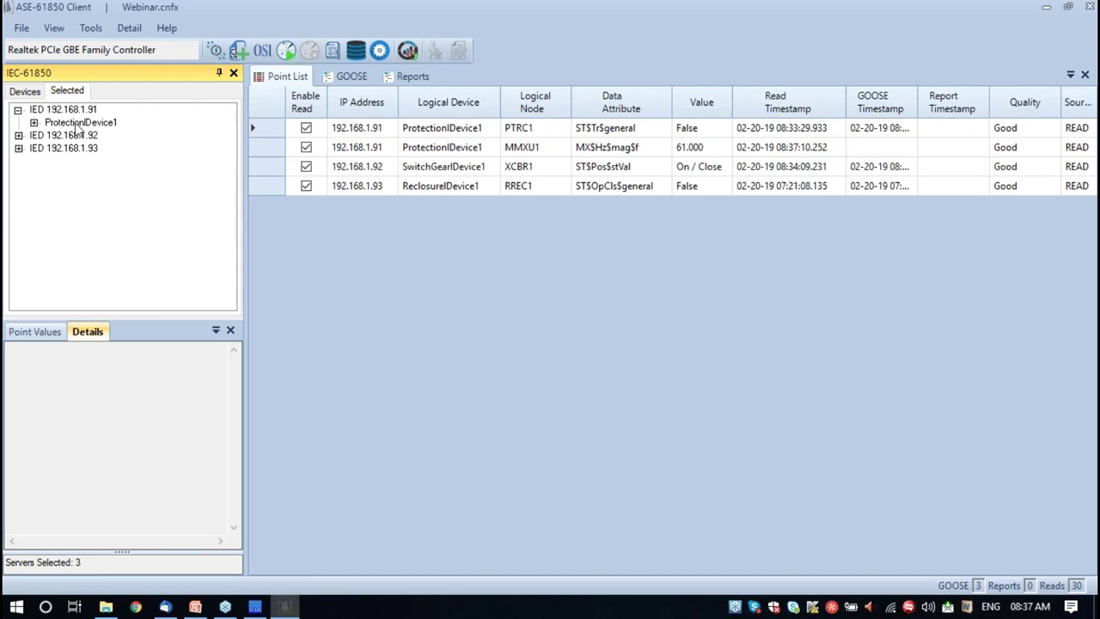
pyautogui.click(33, 123)
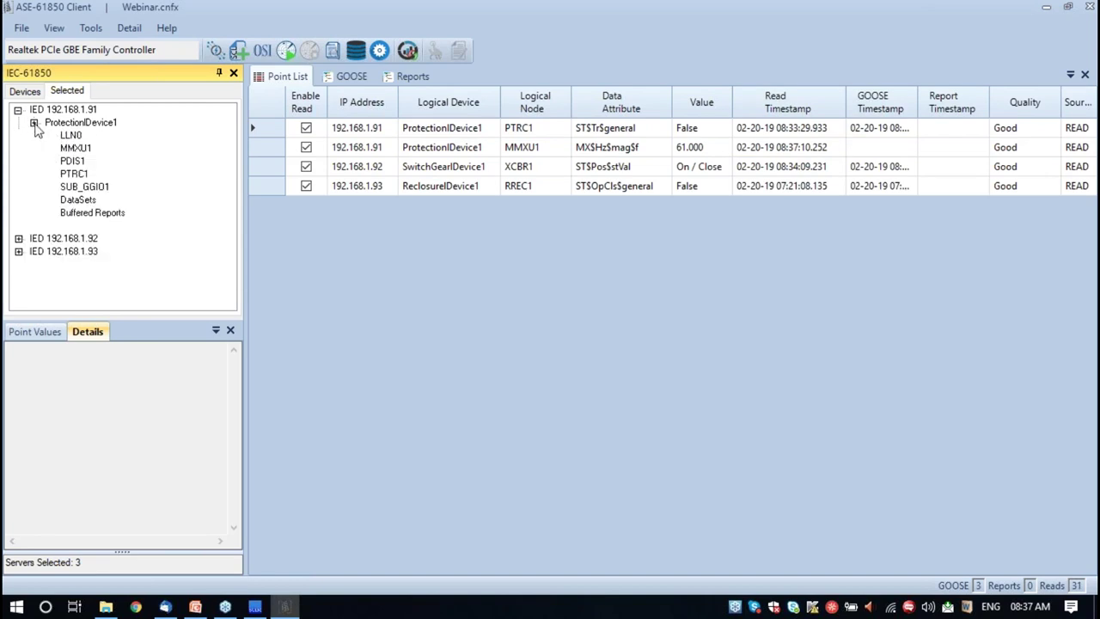
pyautogui.click(18, 238)
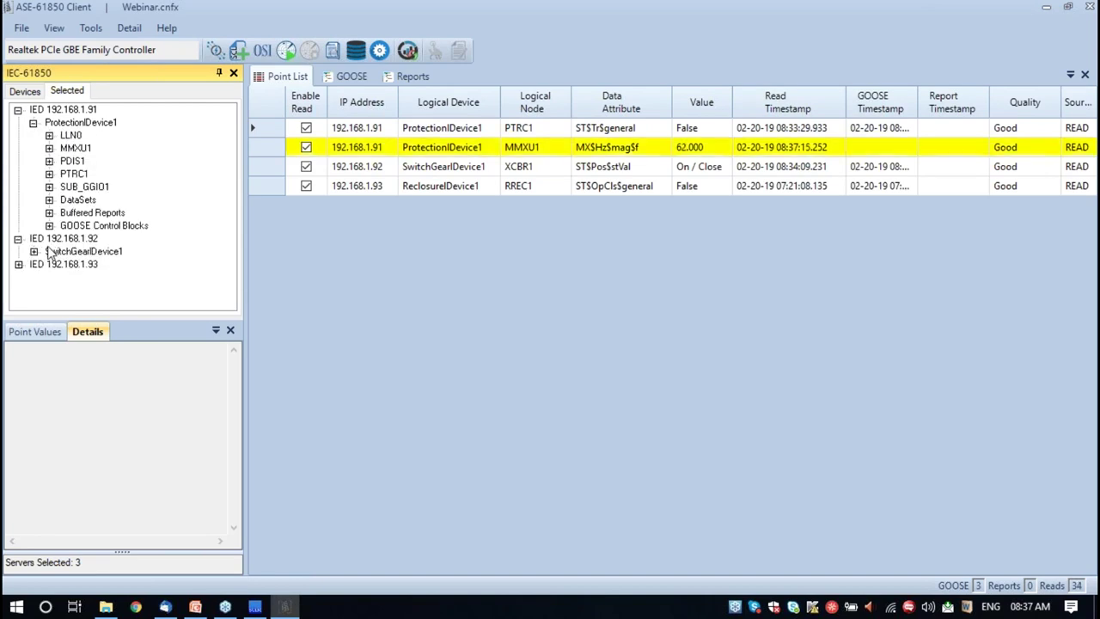
pyautogui.click(33, 251)
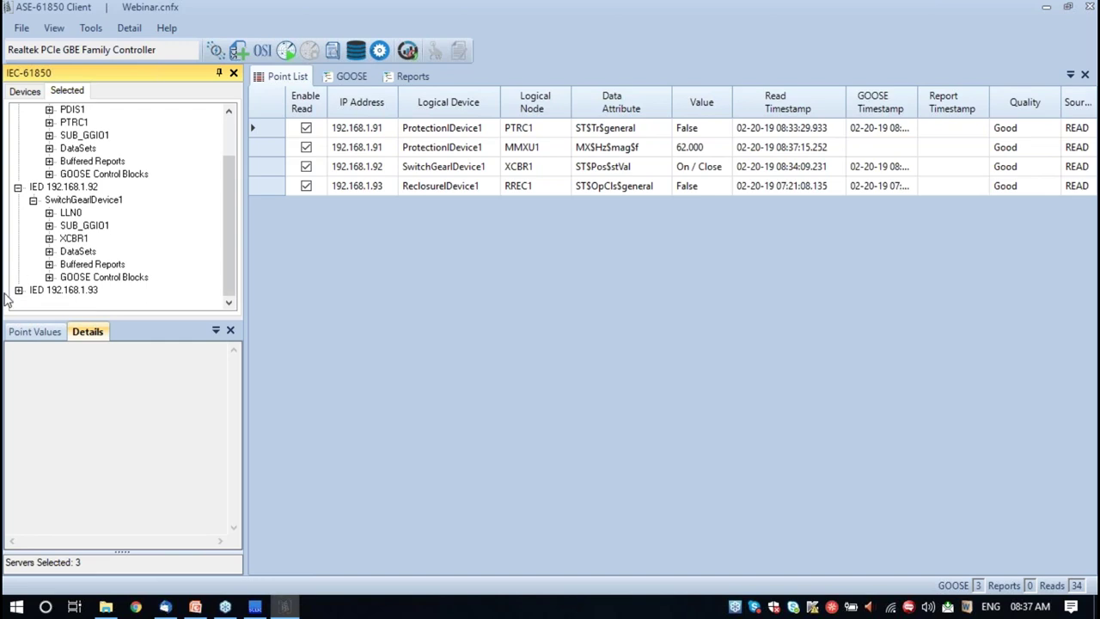
pyautogui.click(18, 290)
pyautogui.click(33, 296)
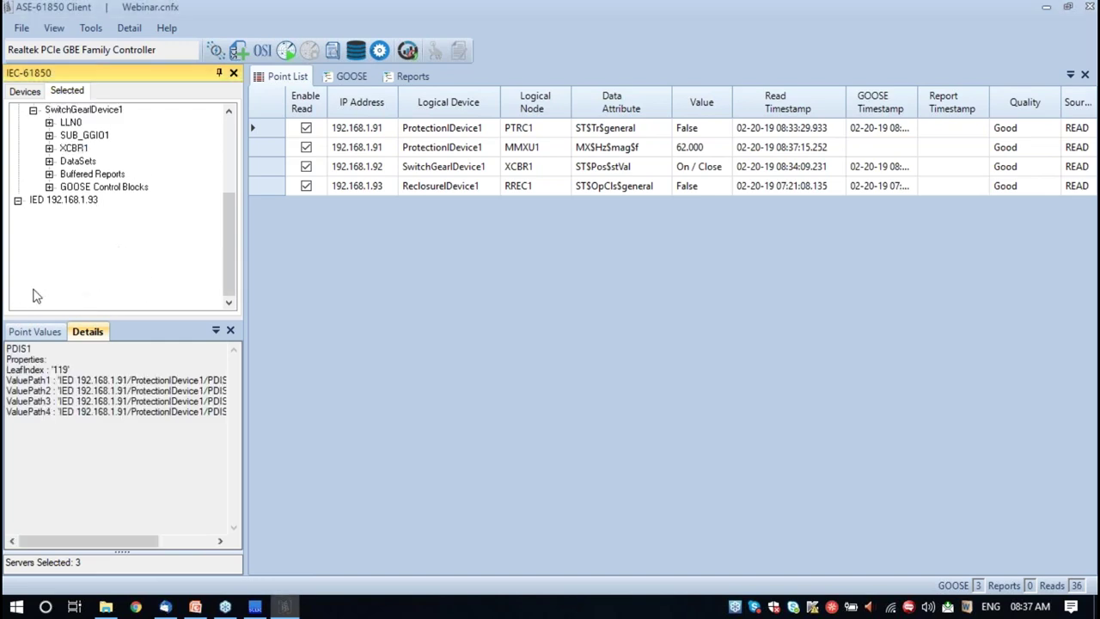
# Expand the Protection device's DataSets, Buffered Reports and GOOSE Control Blocks, and widen the device tree to fit their names
pyautogui.scroll(3, 103, 196)
pyautogui.scroll(2, 103, 193)
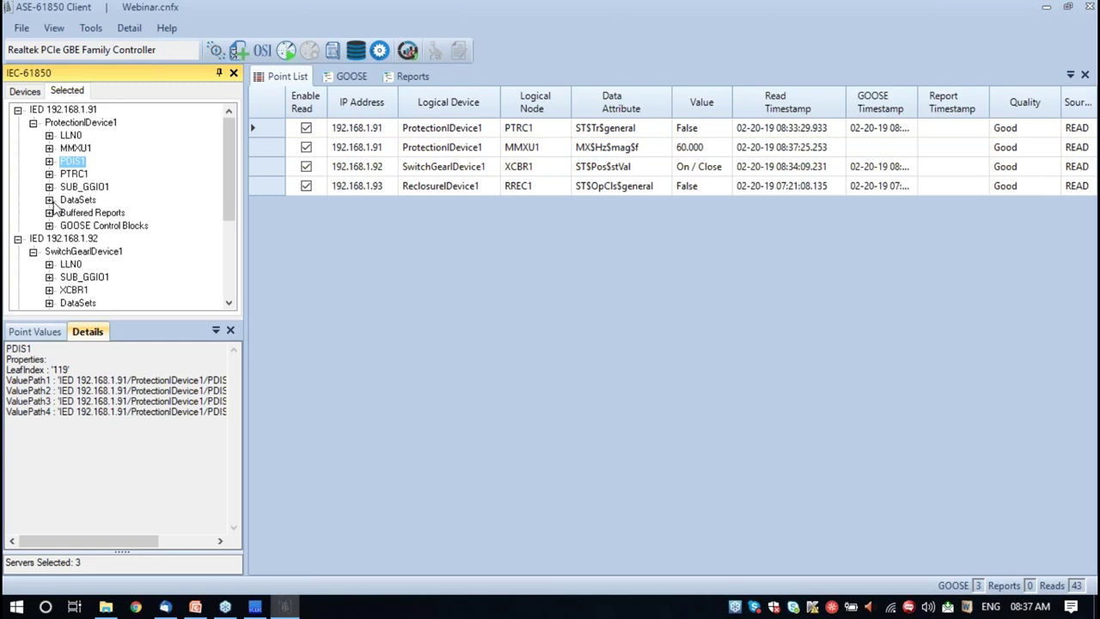
pyautogui.click(50, 201)
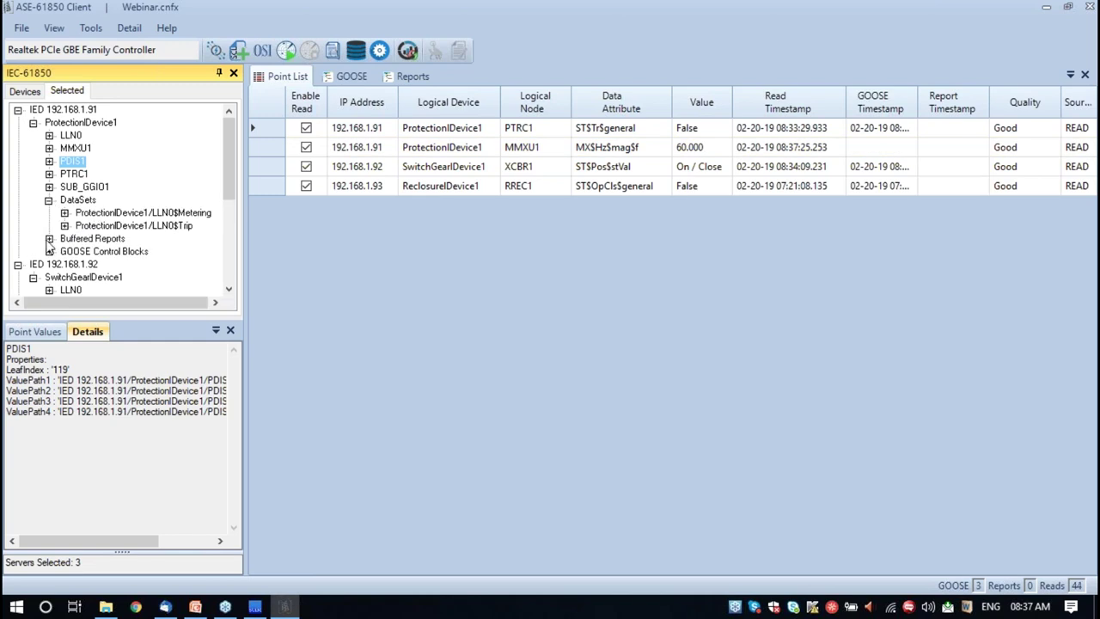
pyautogui.click(49, 239)
pyautogui.scroll(-2, 86, 232)
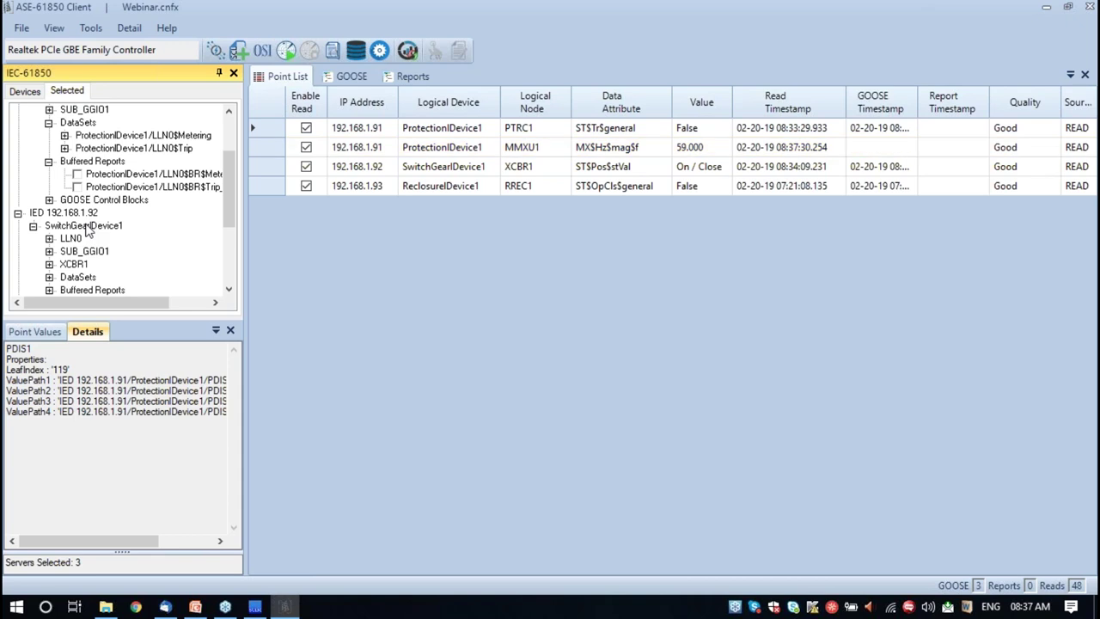
pyautogui.click(49, 200)
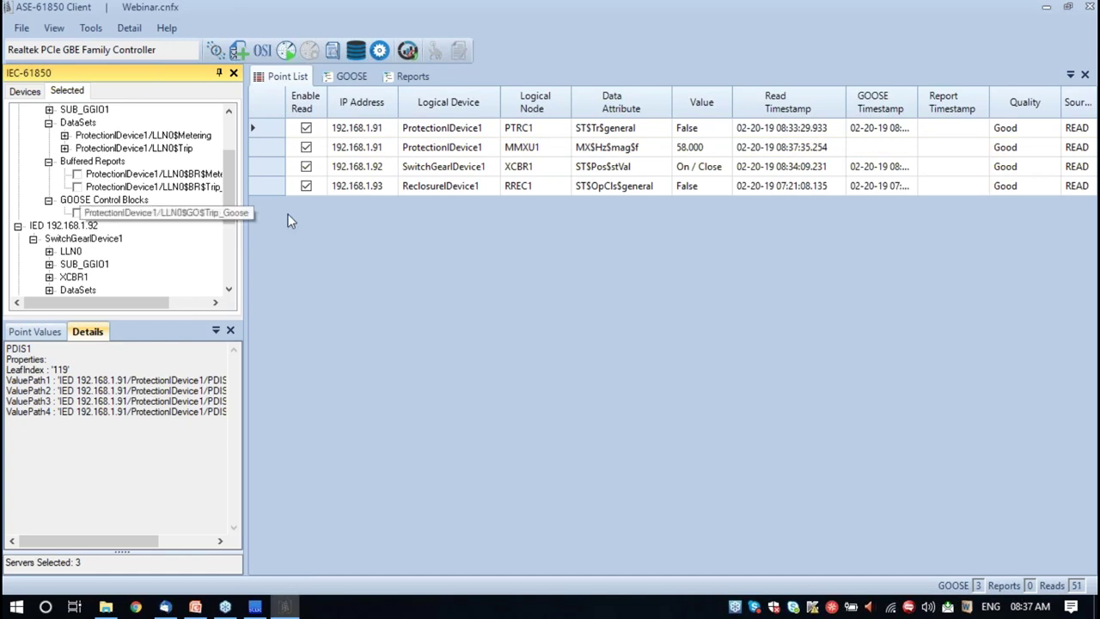
pyautogui.moveTo(245, 232); pyautogui.dragTo(287, 230)
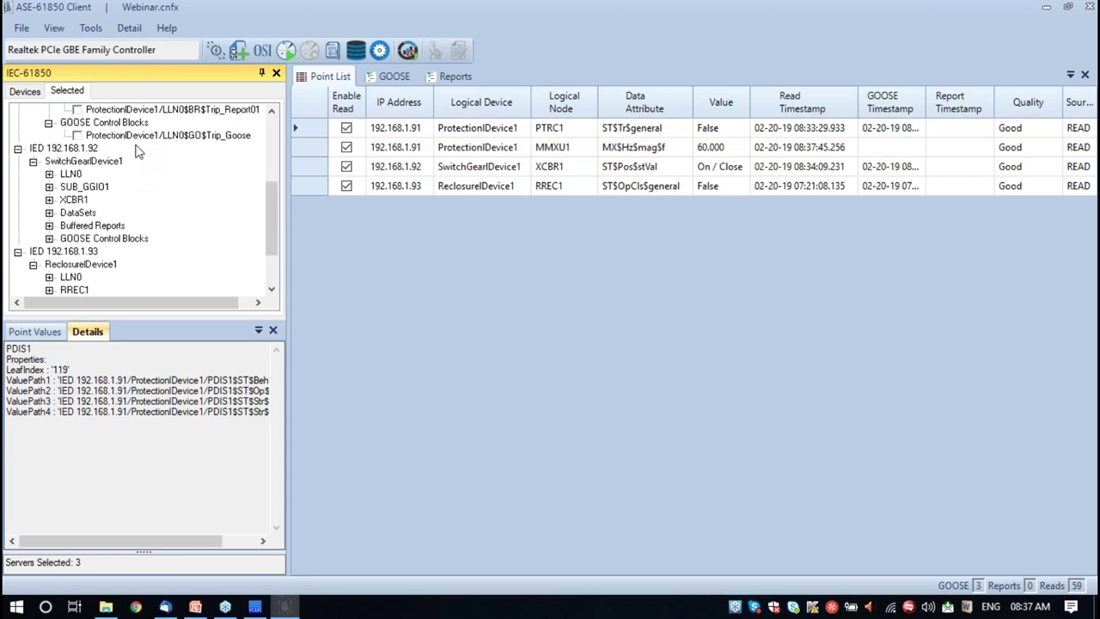
# Expand the SwitchGear device's BreakerStat data set, Buffered Reports and GOOSE Control Blocks in the device tree
pyautogui.click(49, 213)
pyautogui.click(65, 226)
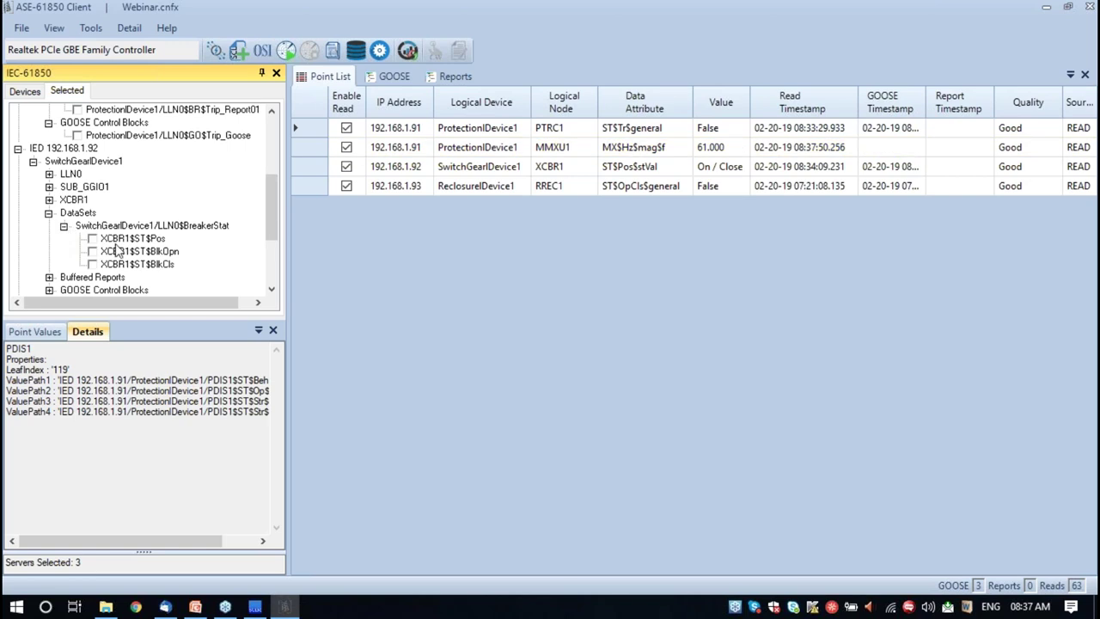
pyautogui.scroll(-1, 114, 243)
pyautogui.click(49, 238)
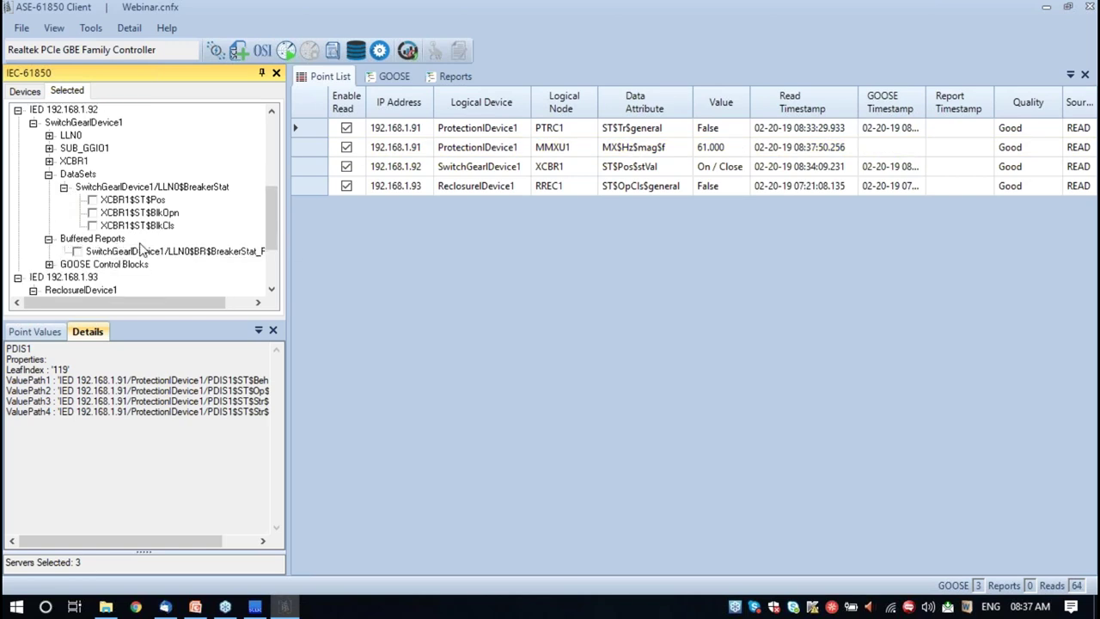
pyautogui.scroll(-1, 135, 256)
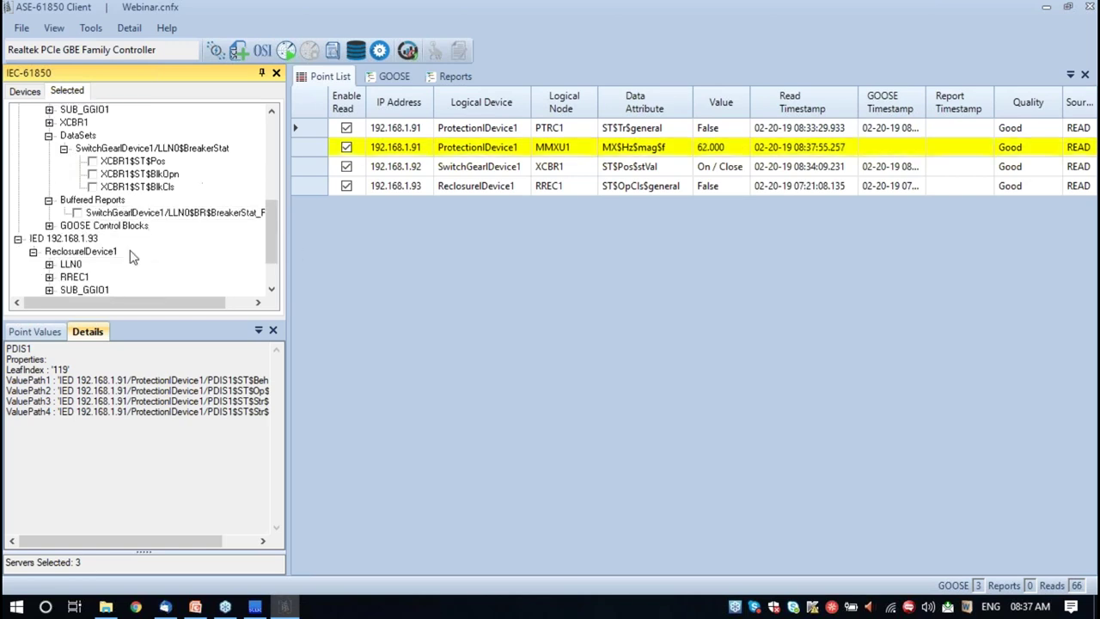
pyautogui.click(49, 226)
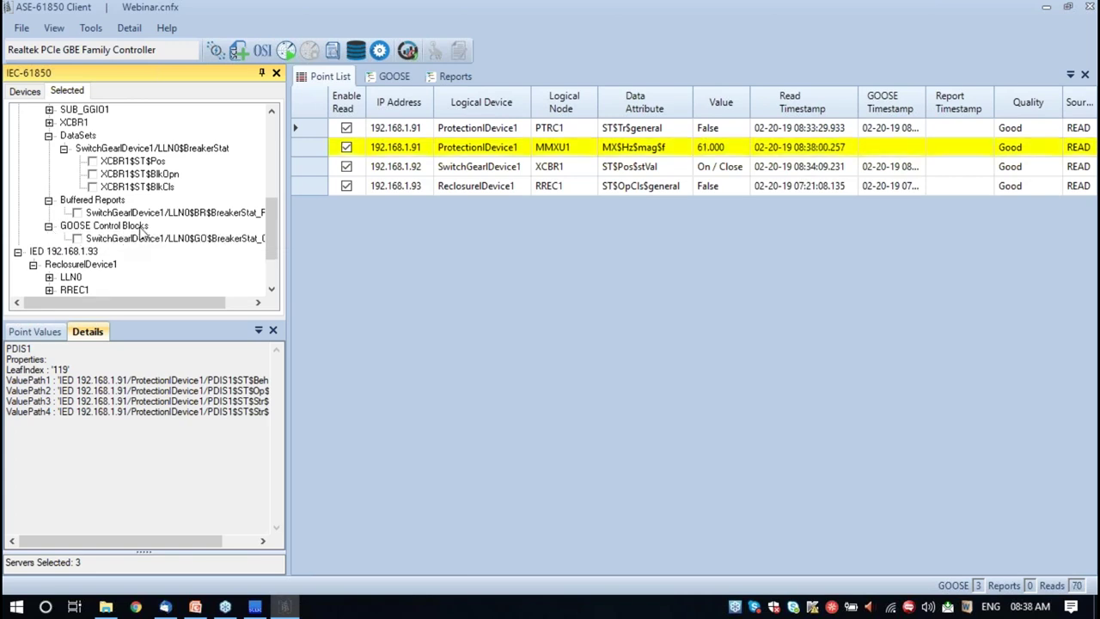
# Expand the Reclosure device's DataSets, Buffered Reports and GOOSE Control Blocks under IED 192.168.1.93
pyautogui.scroll(-2, 78, 251)
pyautogui.click(49, 251)
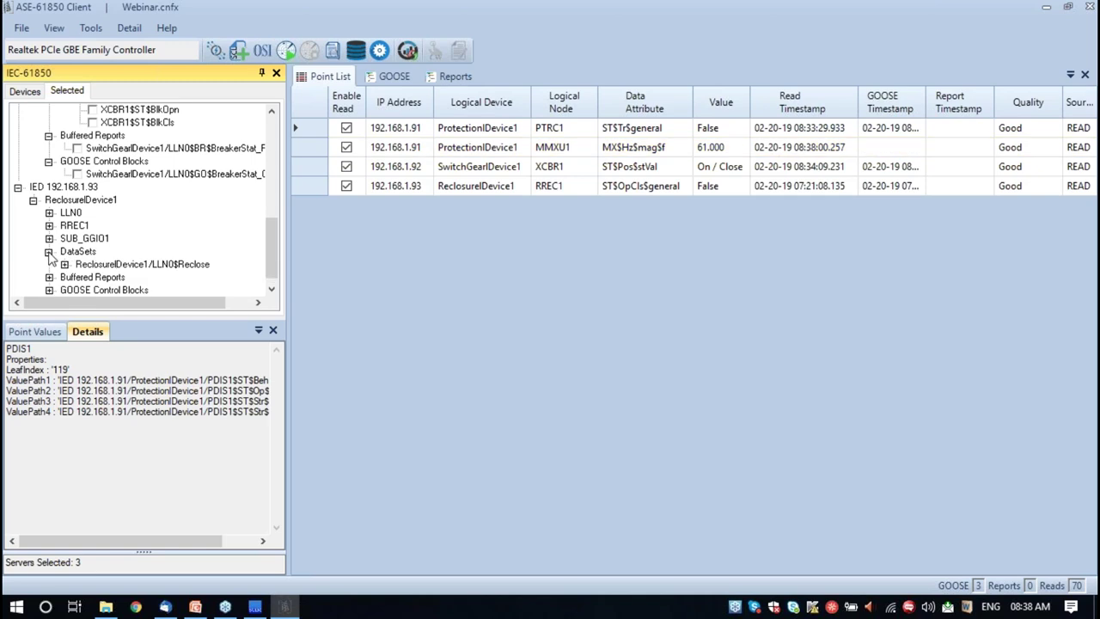
pyautogui.click(49, 276)
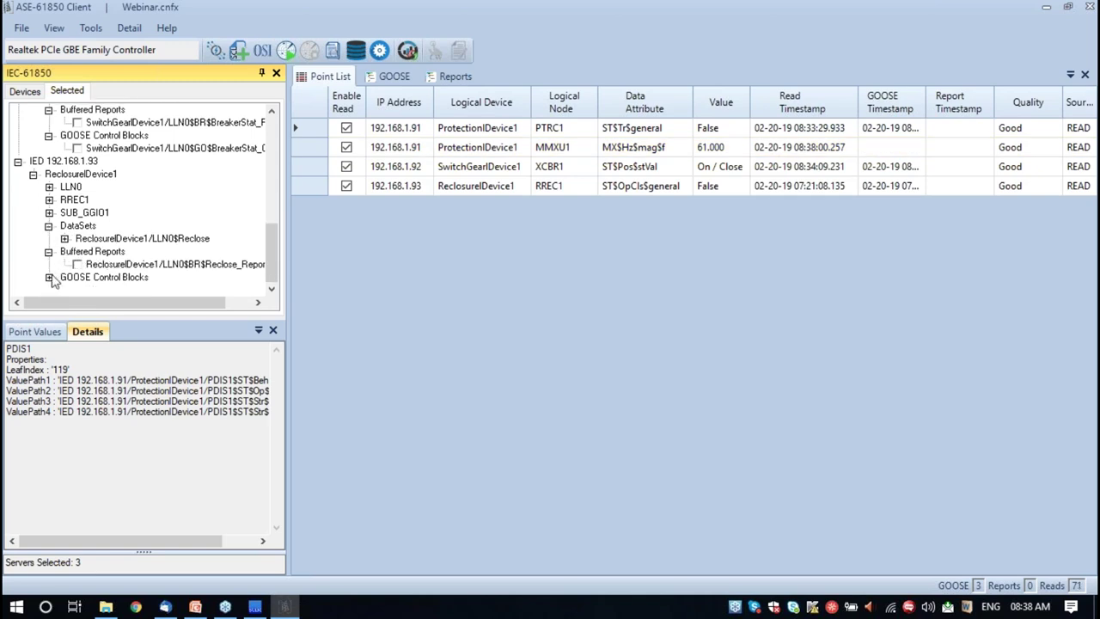
pyautogui.click(49, 277)
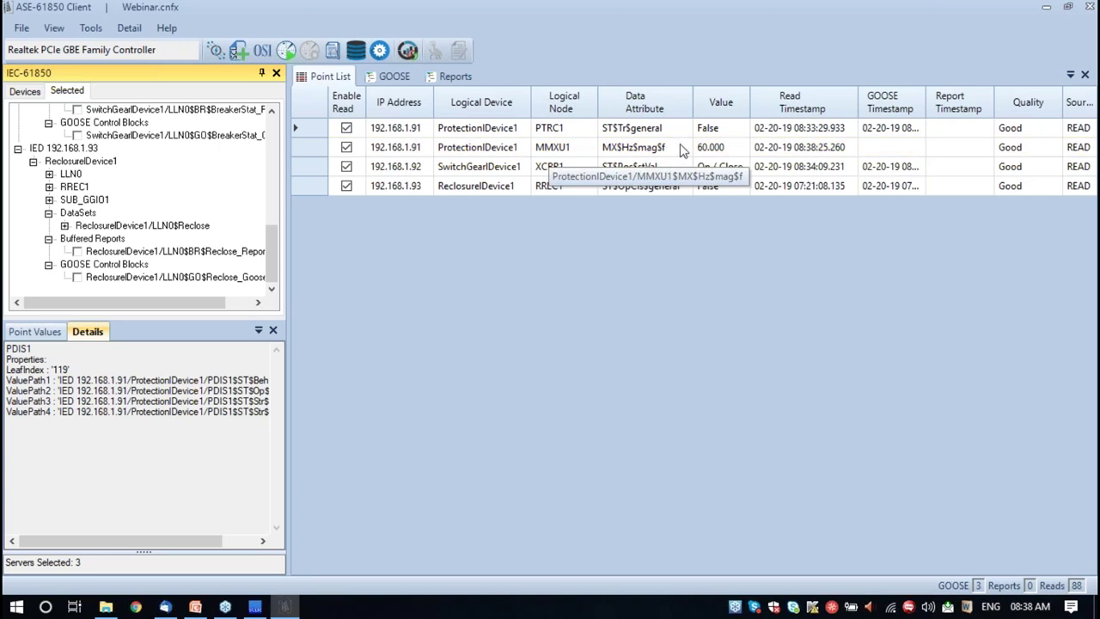
# Show the value history of the Protection device's MMXU1 MX$Hz$mag$f point and enlarge the history area to list all entries
pyautogui.doubleClick(653, 150)
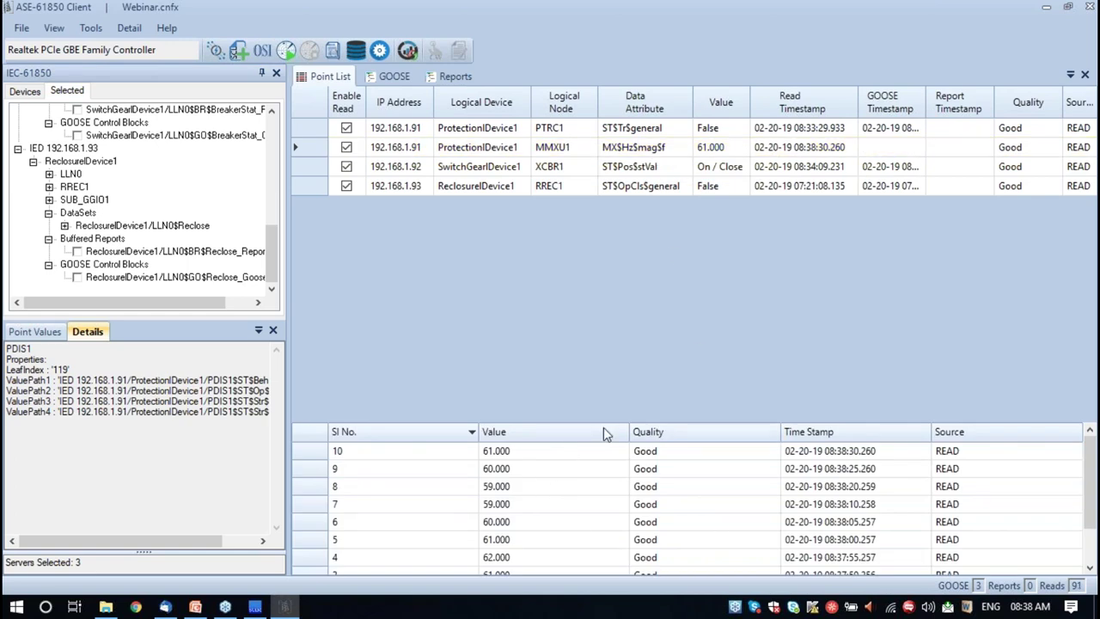
pyautogui.moveTo(605, 305); pyautogui.dragTo(602, 285)
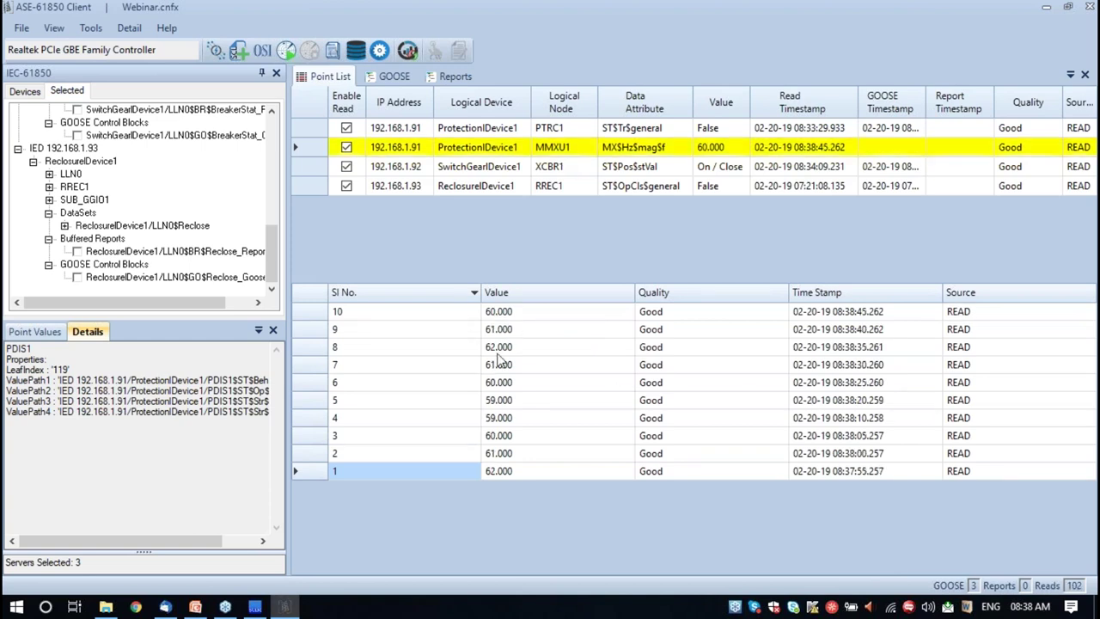
pyautogui.click(488, 150)
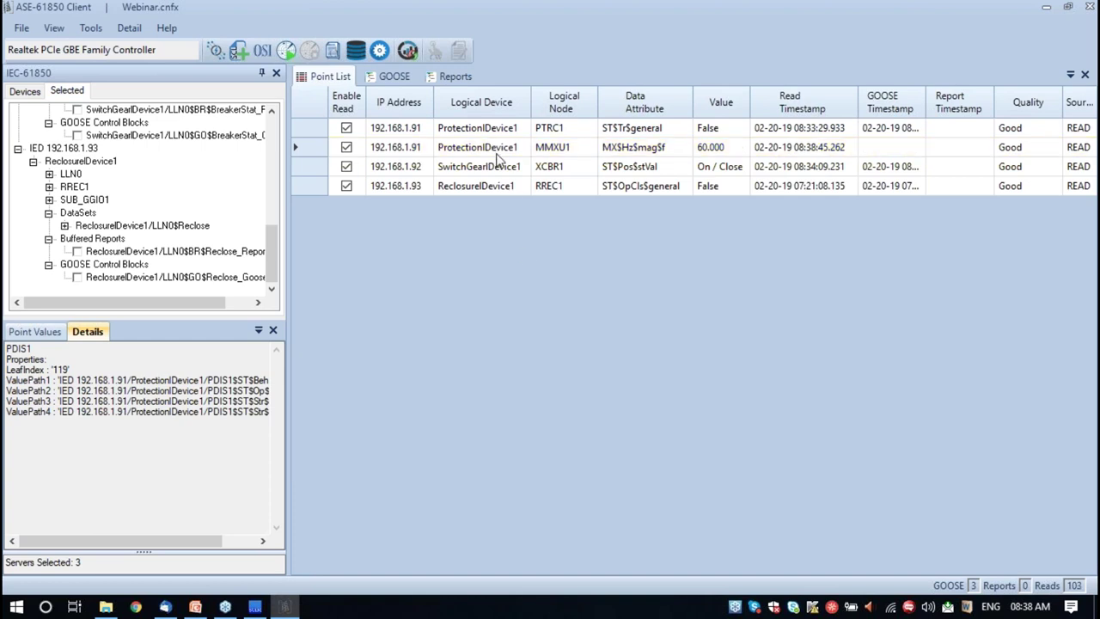
pyautogui.click(497, 155)
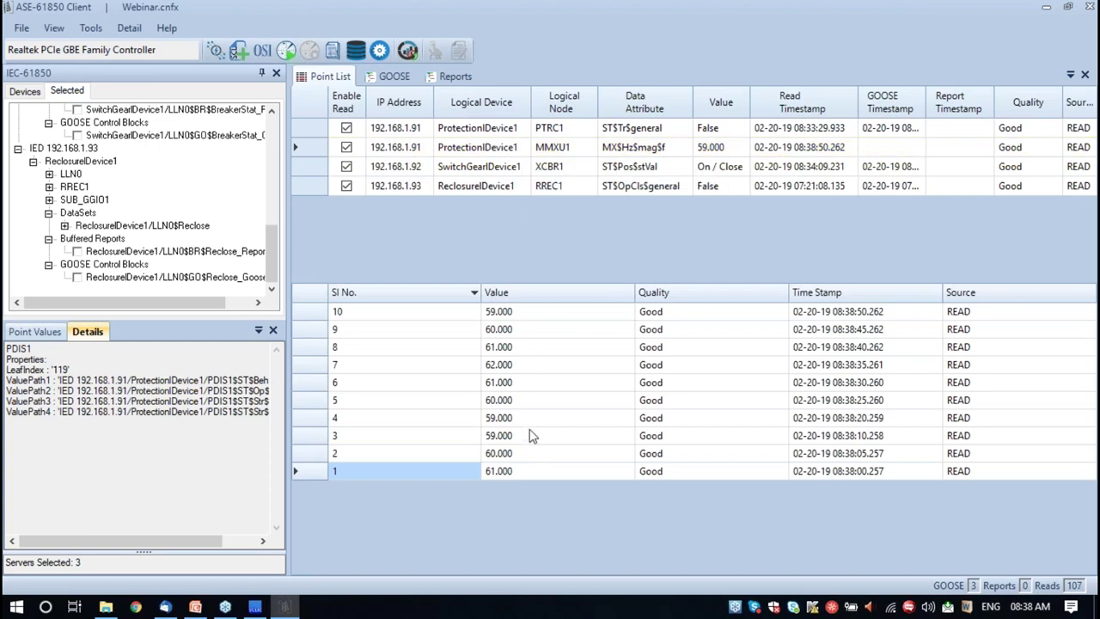
# View the value histories of the PTRC1, XCBR1 and RREC1 points in turn
pyautogui.click(504, 129)
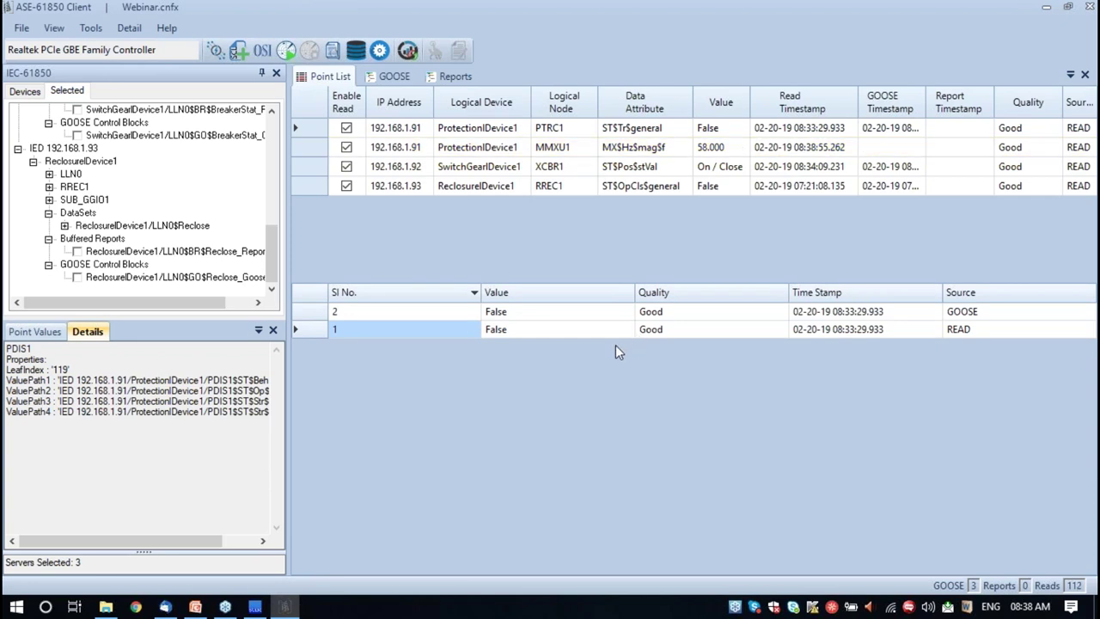
pyautogui.click(506, 167)
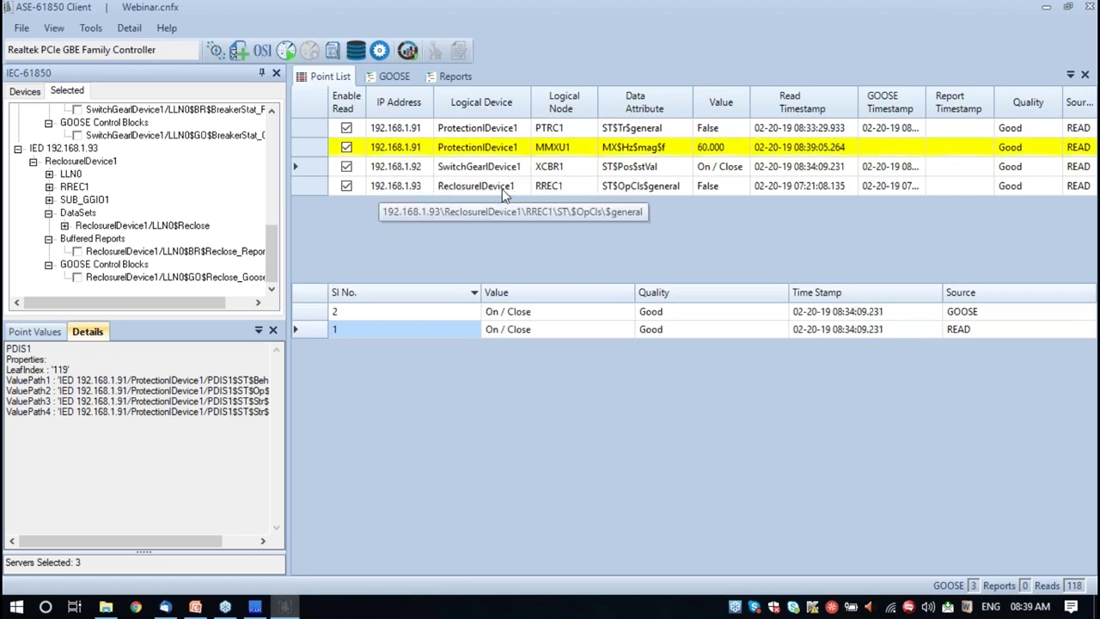
pyautogui.click(503, 188)
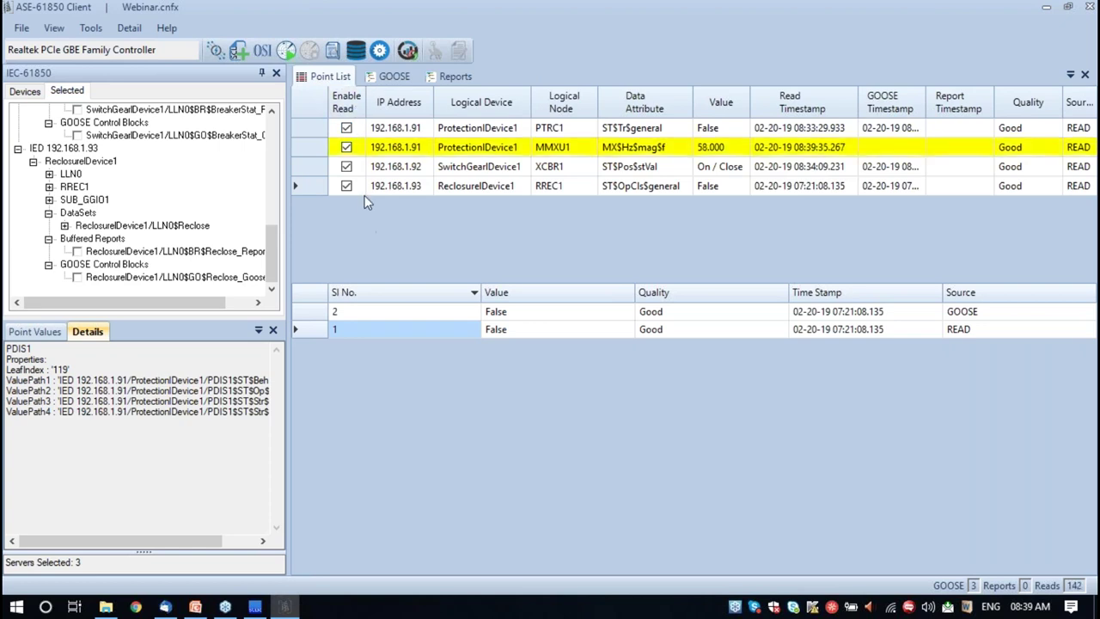
# Disable reading for all four points in the Point List: PTRC1, MMXU1, XCBR1 and RREC1
pyautogui.click(348, 129)
pyautogui.click(348, 148)
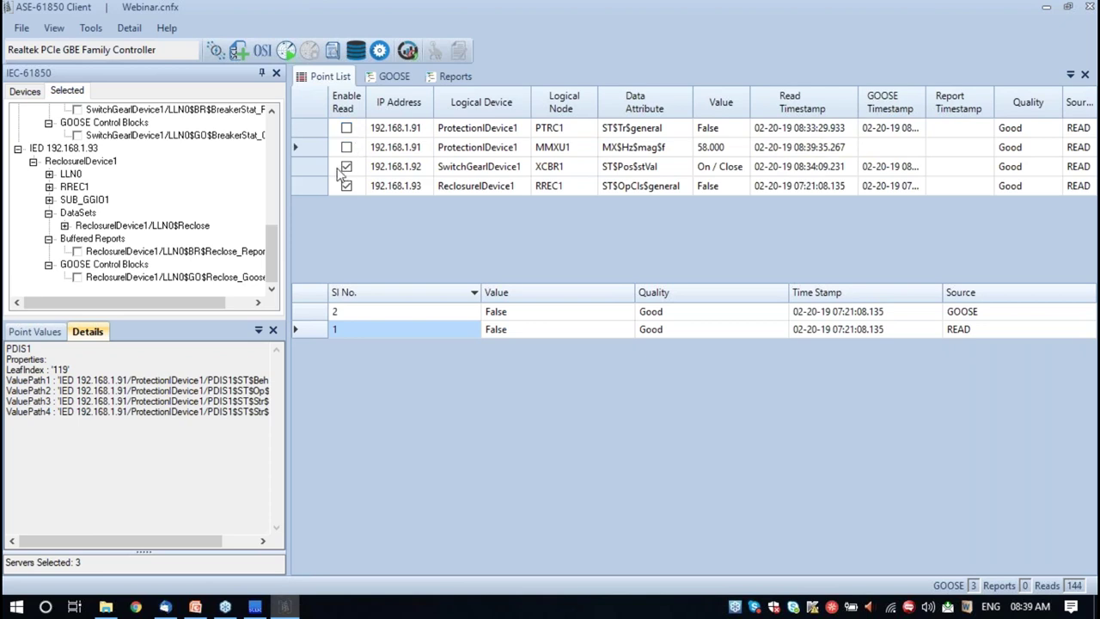
pyautogui.click(348, 169)
pyautogui.click(347, 186)
# Widen the device tree, expand MMXU1's MX group under IED 192.168.1.91 and show the point values of $Hz
pyautogui.moveTo(288, 229); pyautogui.dragTo(319, 230)
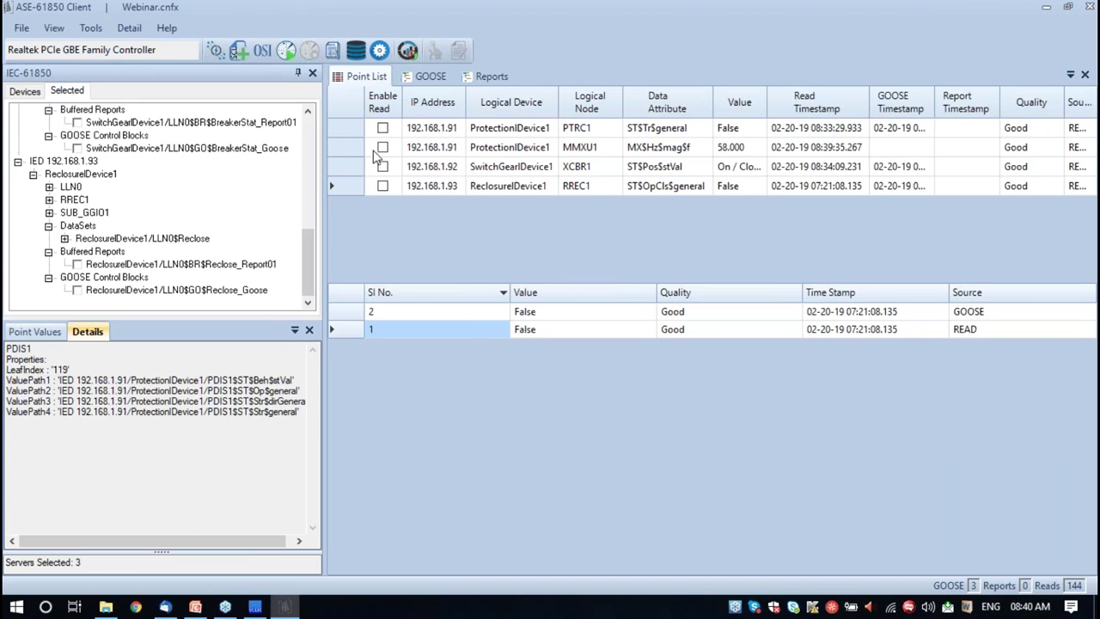
pyautogui.moveTo(311, 260); pyautogui.dragTo(305, 139)
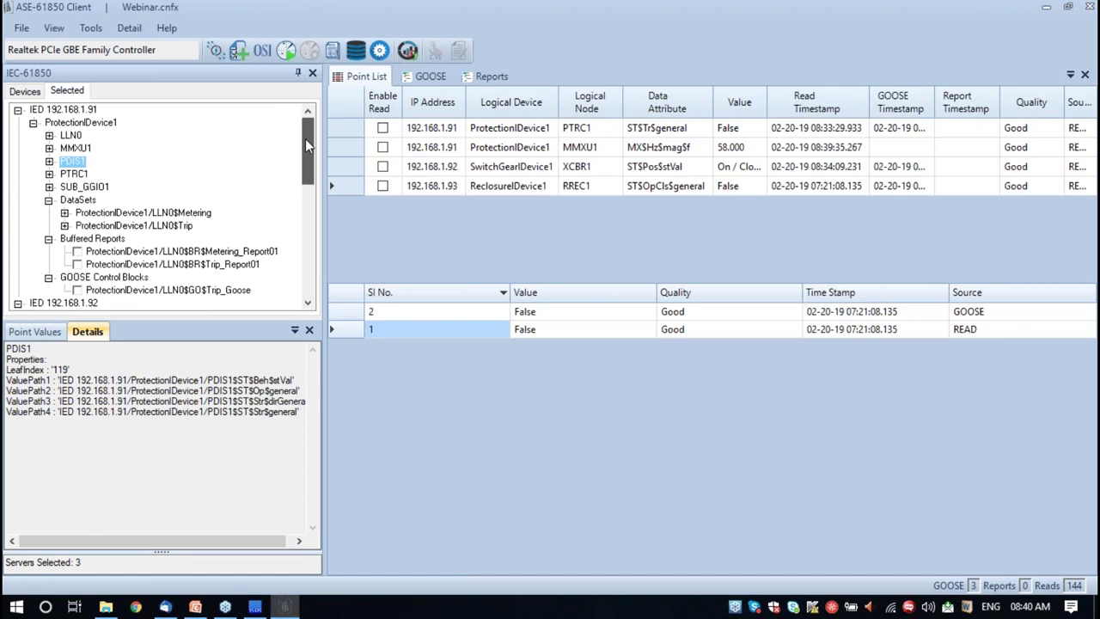
pyautogui.click(49, 147)
pyautogui.click(63, 162)
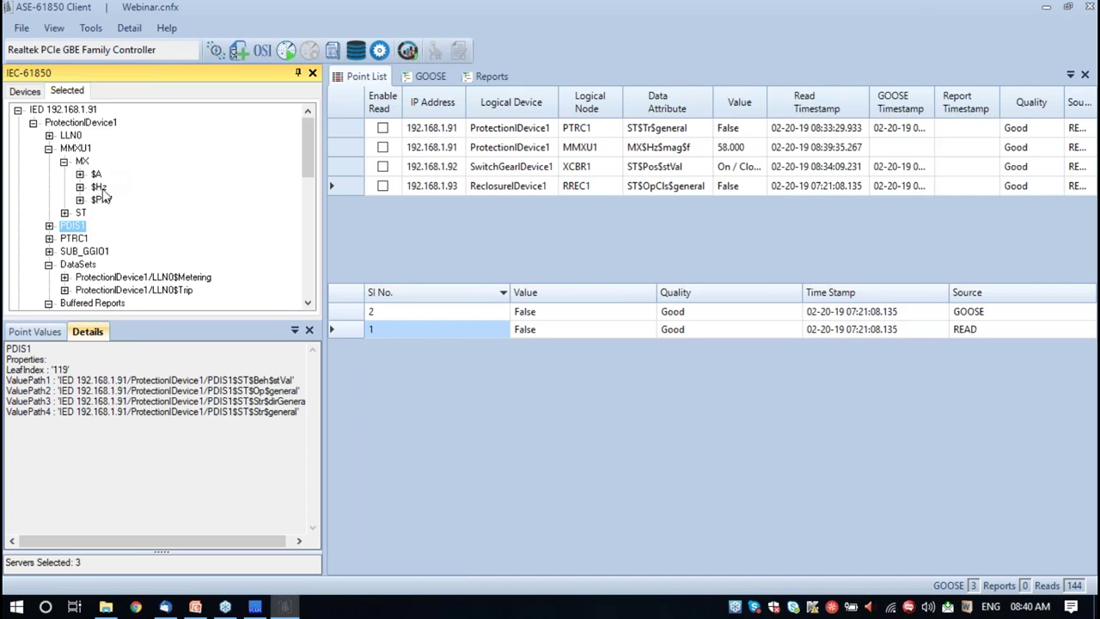
pyautogui.click(100, 187)
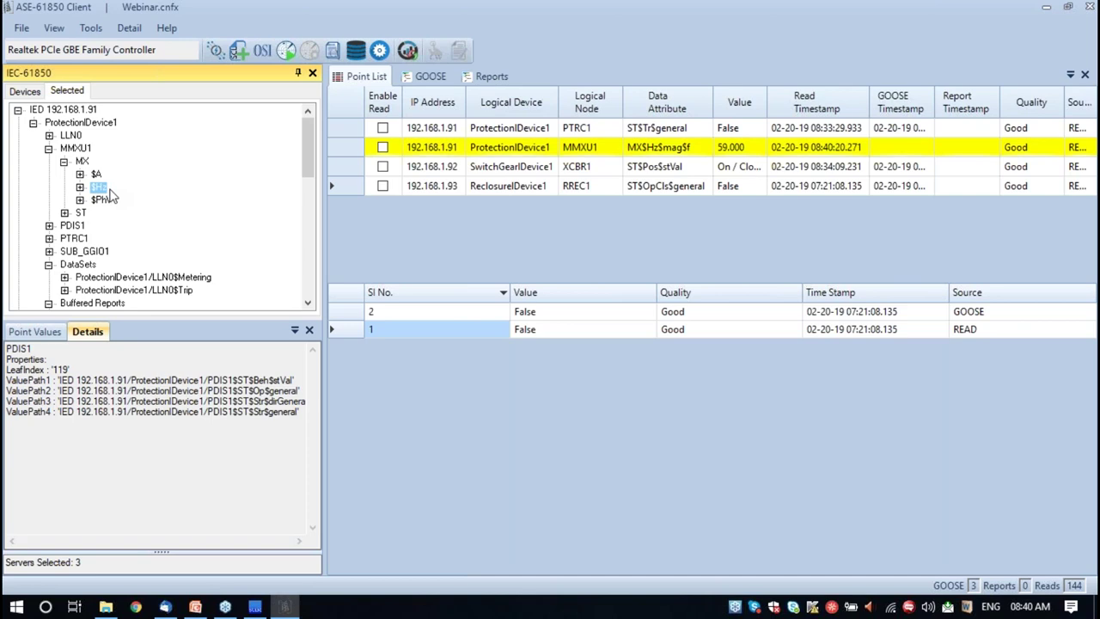
pyautogui.click(126, 331)
pyautogui.click(35, 332)
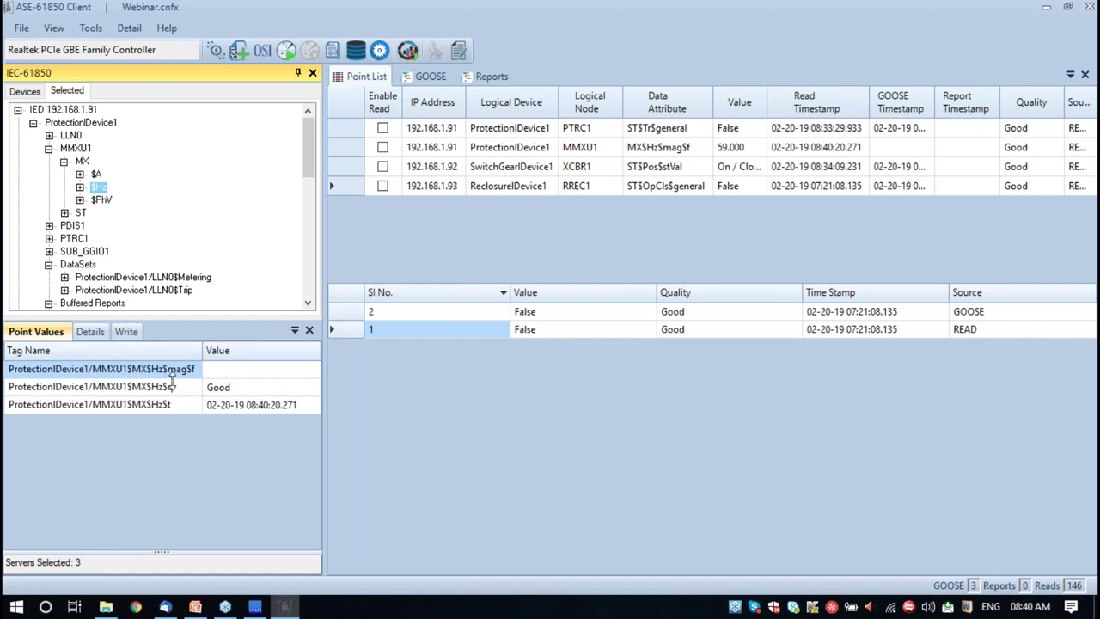
# Expand $Hz and $PhV under MMXU1's MX group, show the $PhV point values and widen the Tag Name column
pyautogui.click(80, 186)
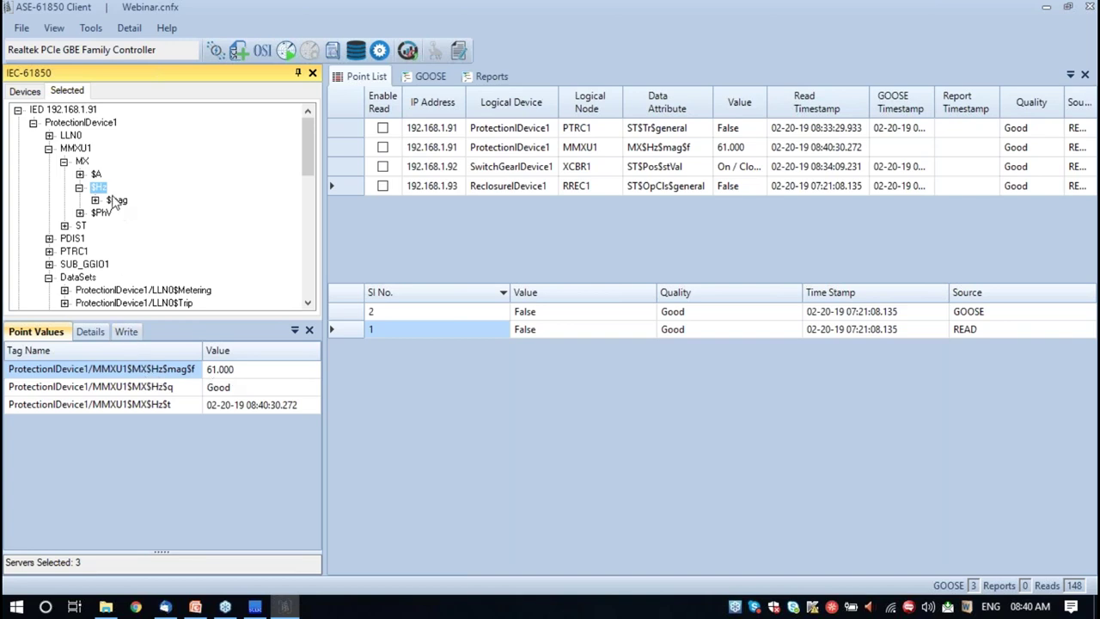
pyautogui.click(81, 212)
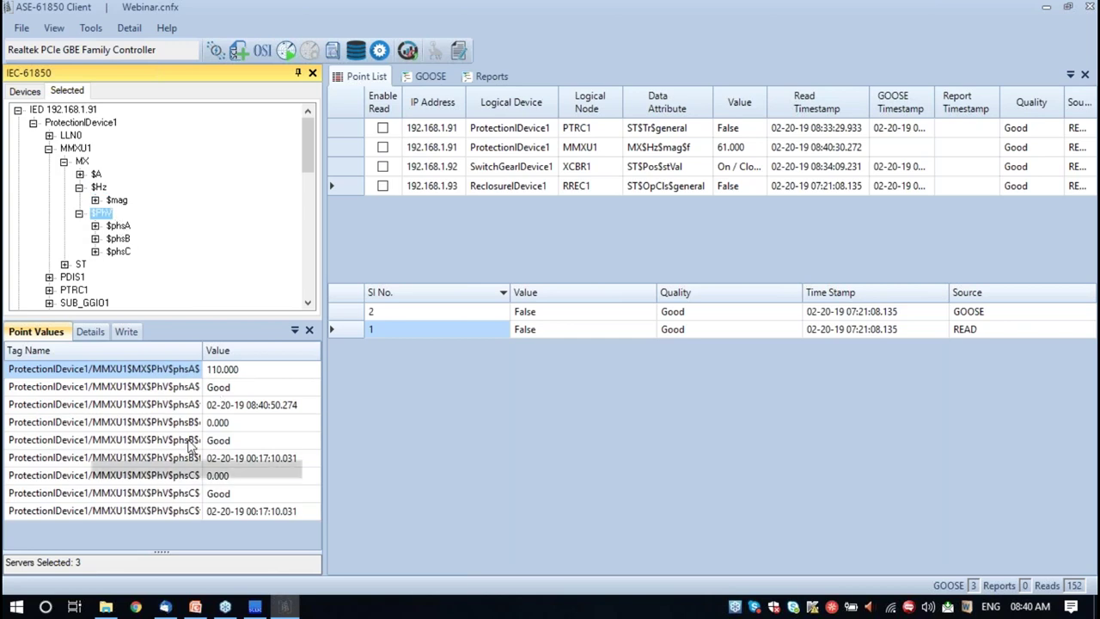
pyautogui.moveTo(203, 350); pyautogui.dragTo(245, 350)
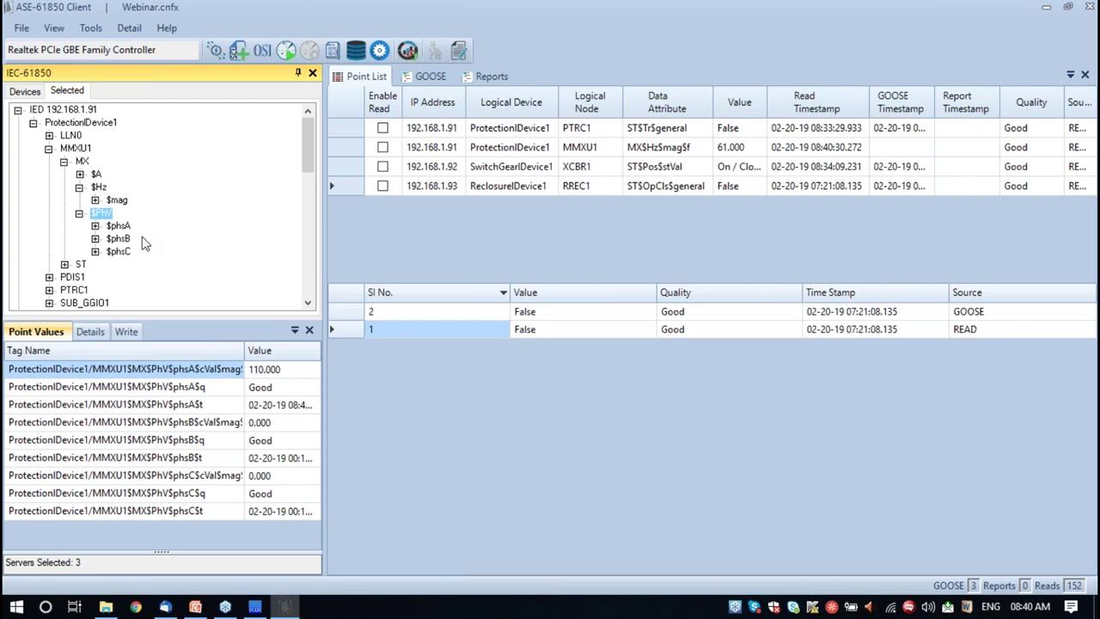
# Add the Reclose_Goose, BreakerStat_Goose and Trip_Goose control blocks to the GOOSE list and widen its Logical Device and GOOSE Name columns
pyautogui.scroll(-6, 164, 240)
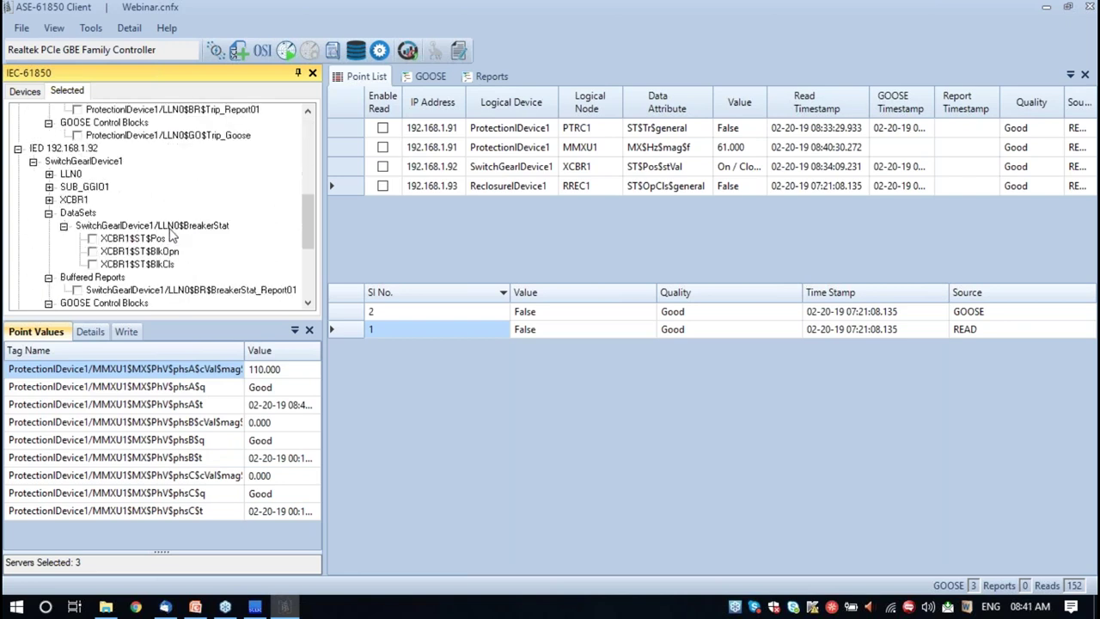
pyautogui.scroll(-2, 169, 255)
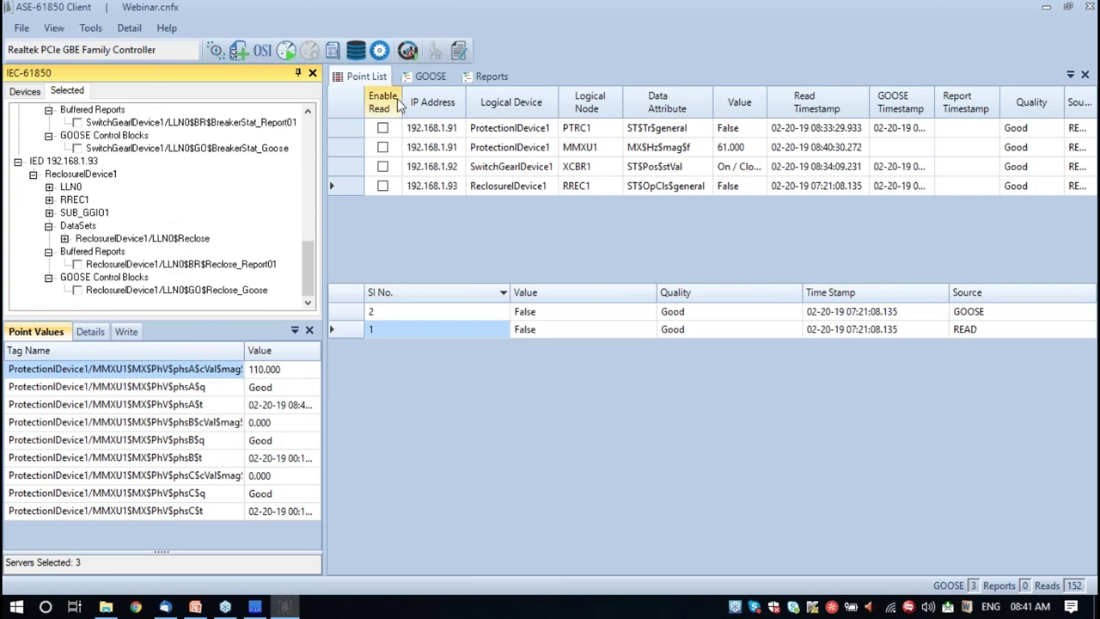
pyautogui.click(430, 77)
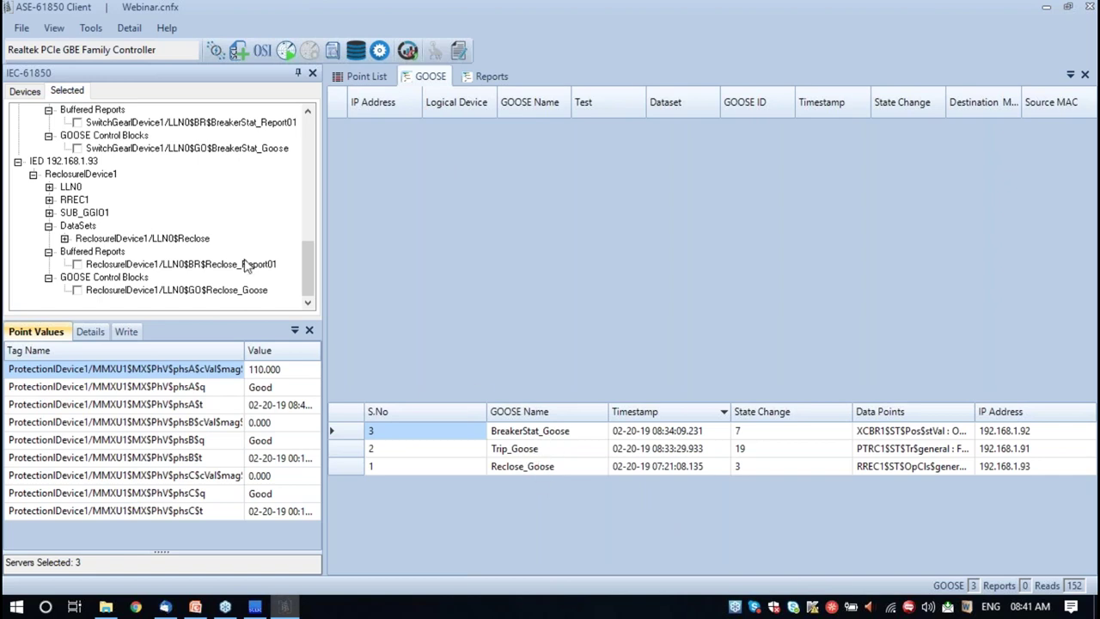
pyautogui.click(77, 291)
pyautogui.scroll(3, 159, 211)
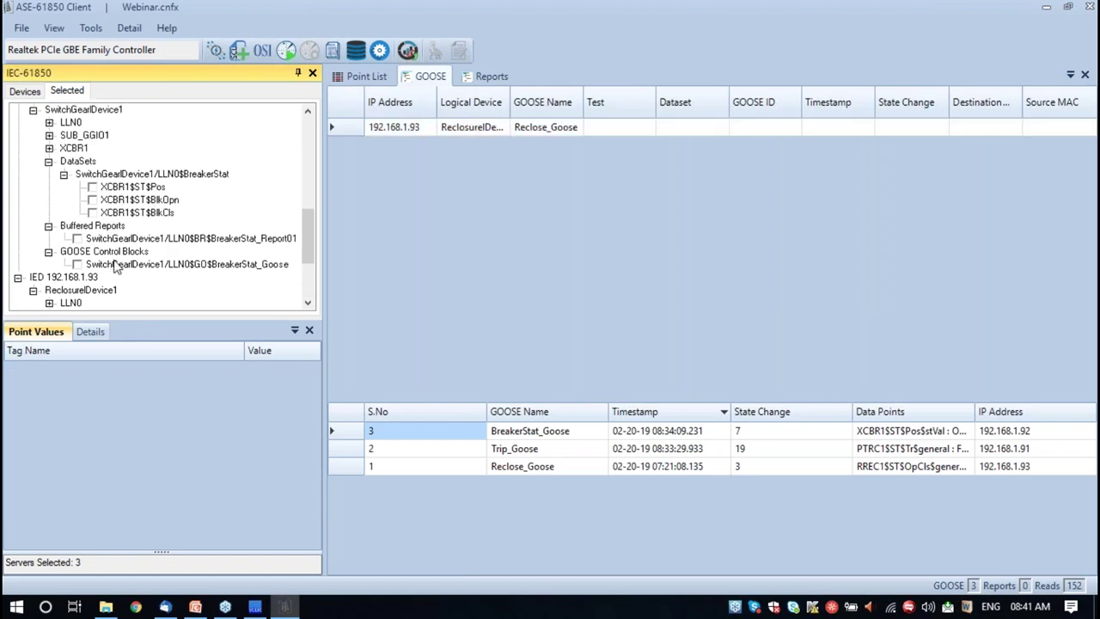
pyautogui.scroll(1, 116, 266)
pyautogui.scroll(-2, 116, 266)
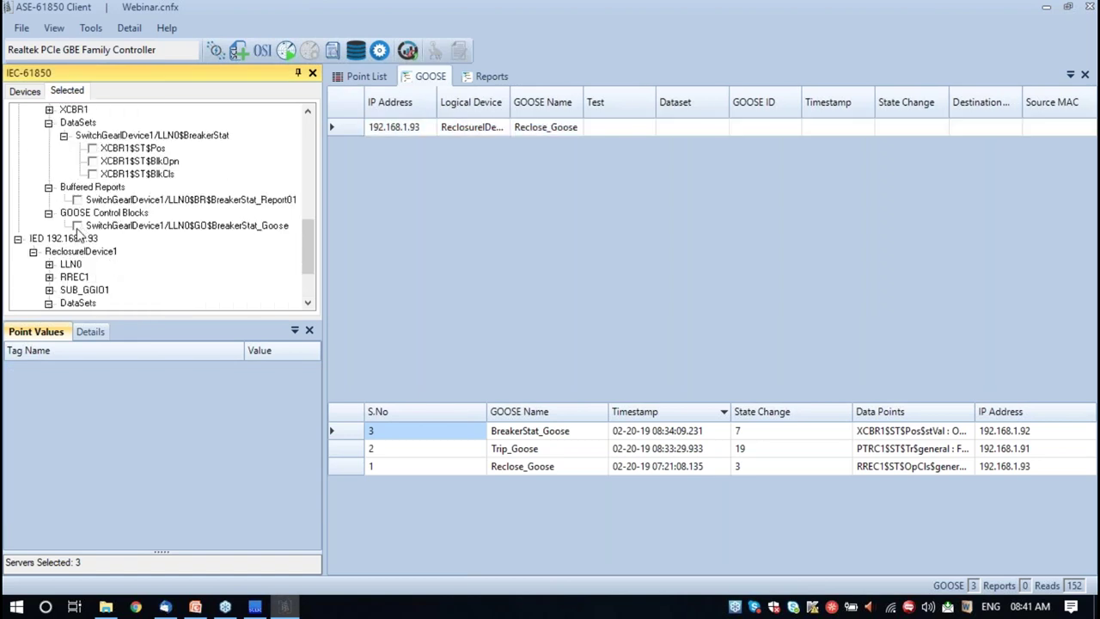
pyautogui.click(78, 226)
pyautogui.scroll(3, 146, 196)
pyautogui.scroll(2, 146, 196)
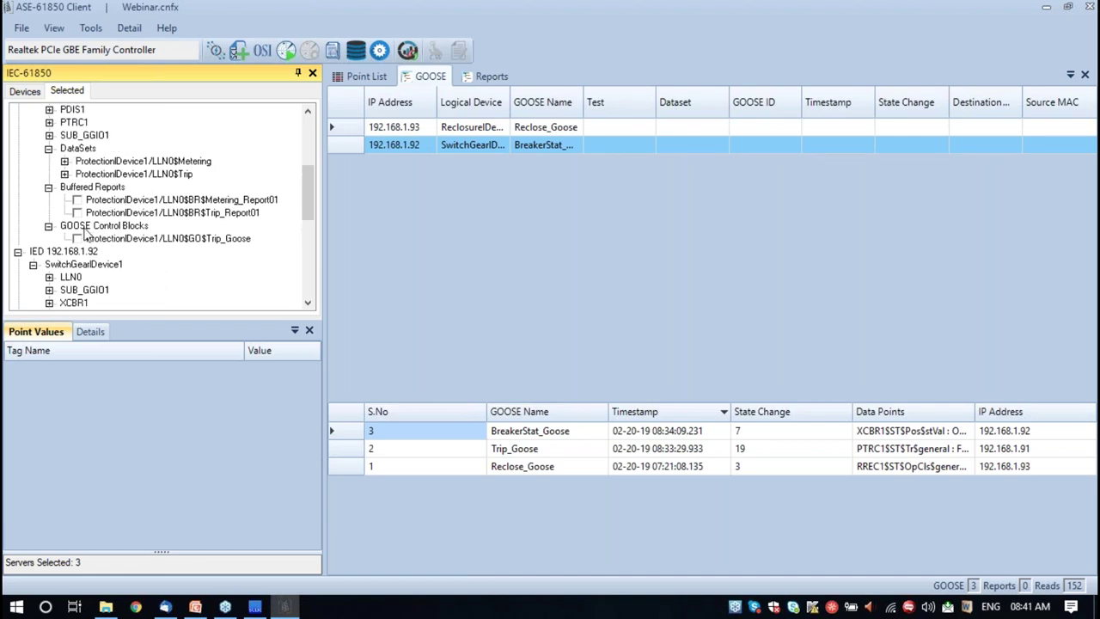
pyautogui.click(77, 238)
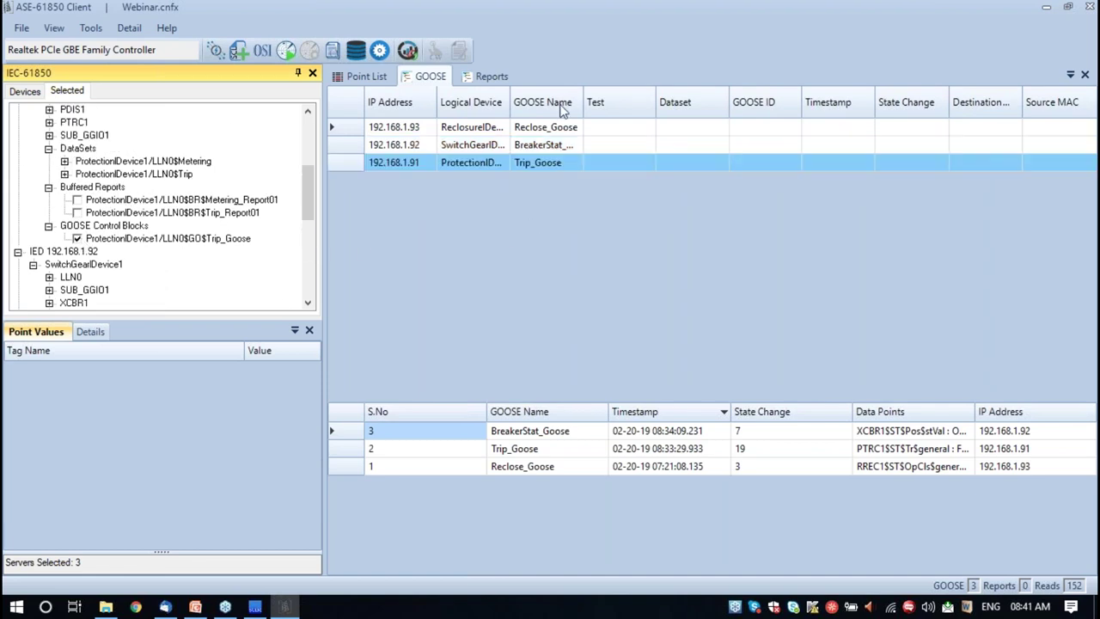
pyautogui.moveTo(510, 109); pyautogui.dragTo(528, 109)
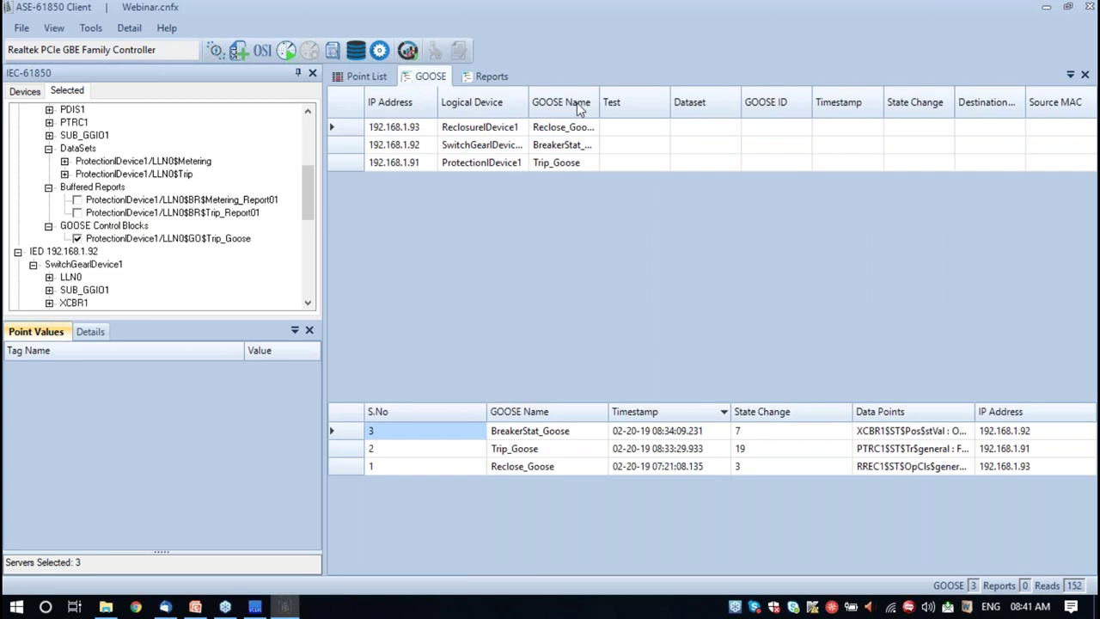
pyautogui.moveTo(600, 100); pyautogui.dragTo(637, 103)
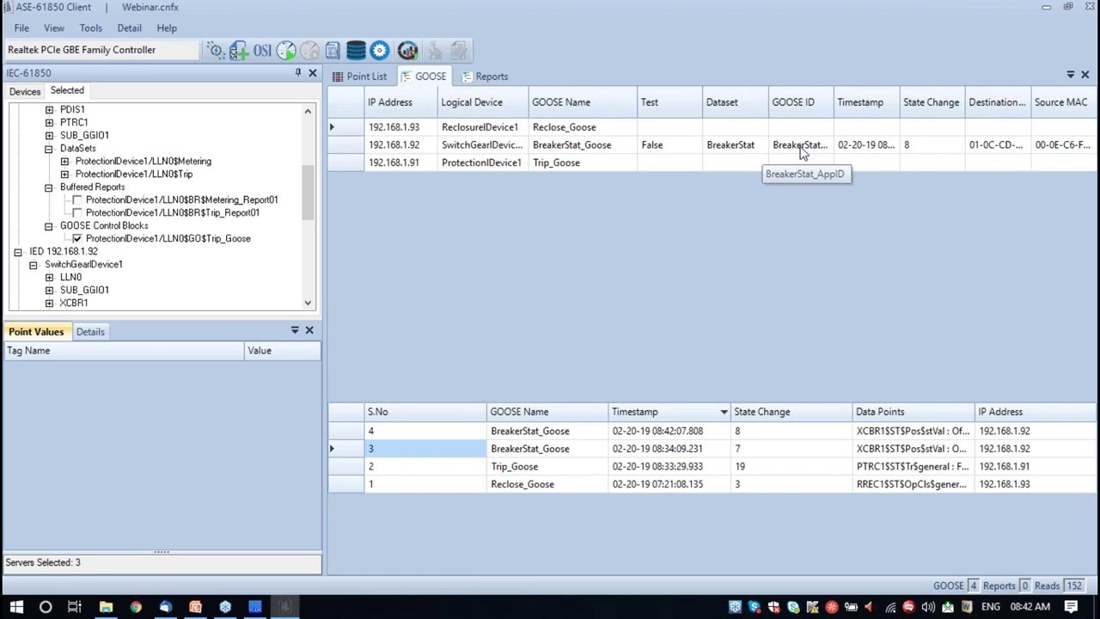
# Show the BreakerStat_Goose message history and inspect the data point values of state changes 8 and 9
pyautogui.click(800, 146)
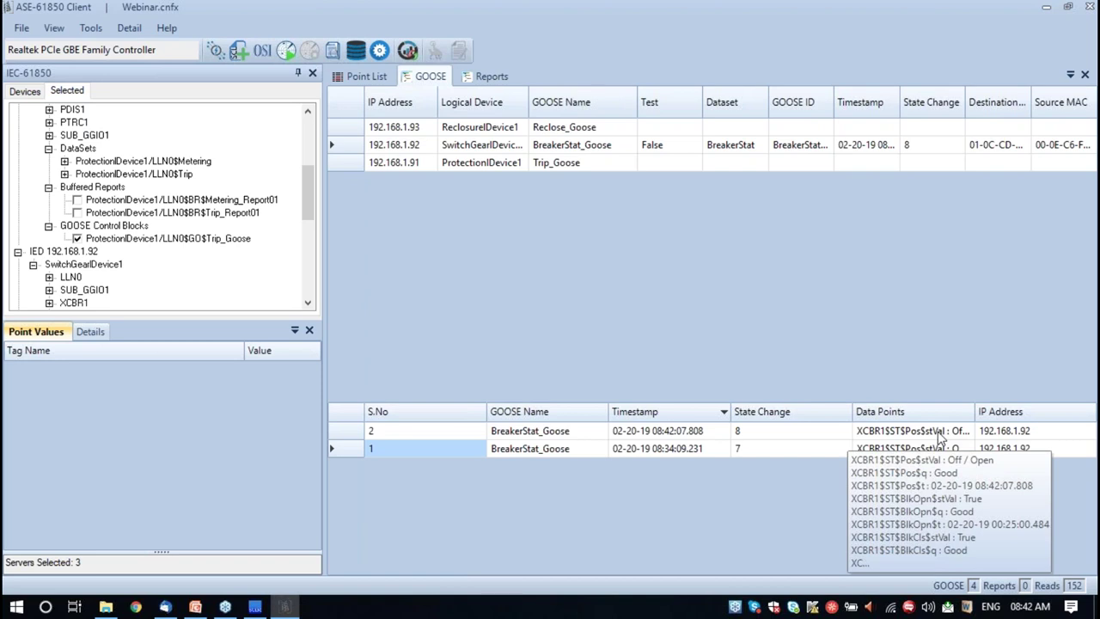
pyautogui.doubleClick(941, 439)
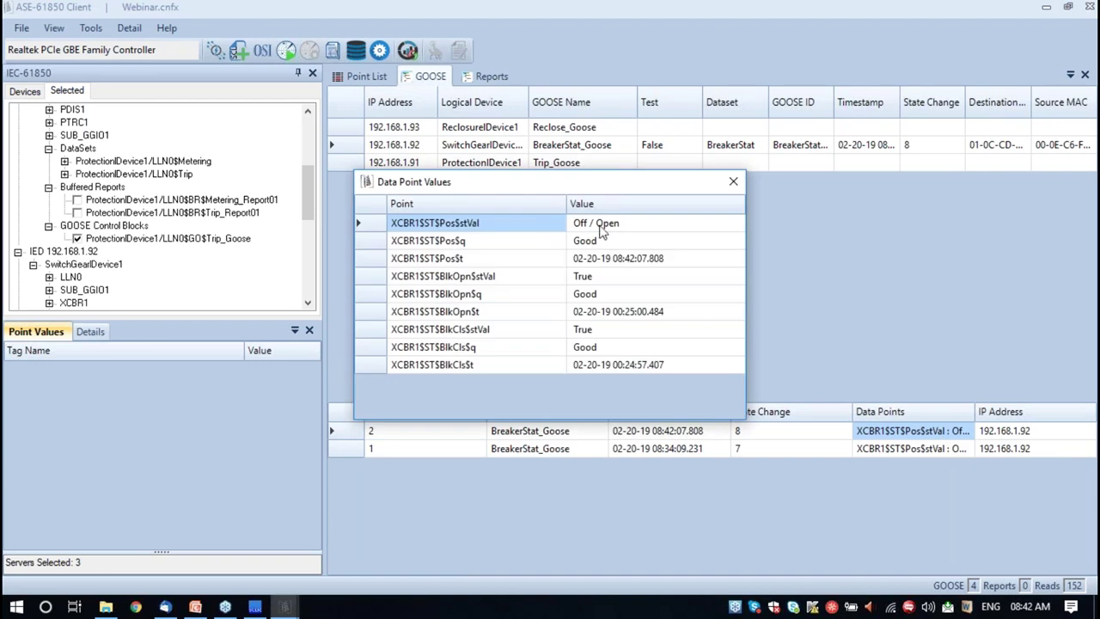
pyautogui.click(735, 183)
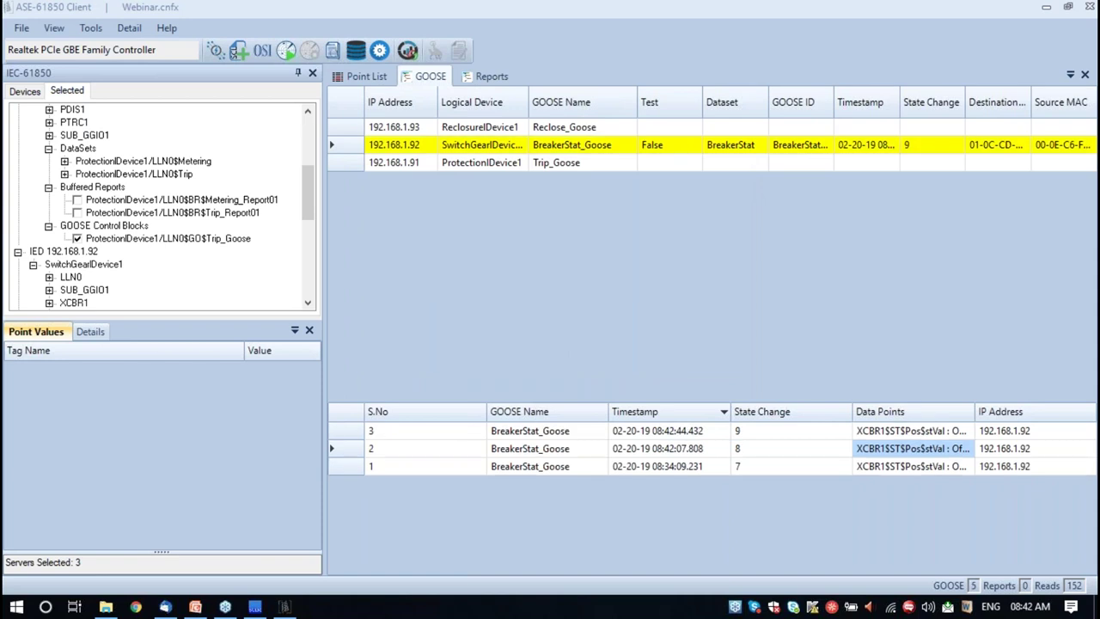
pyautogui.click(653, 432)
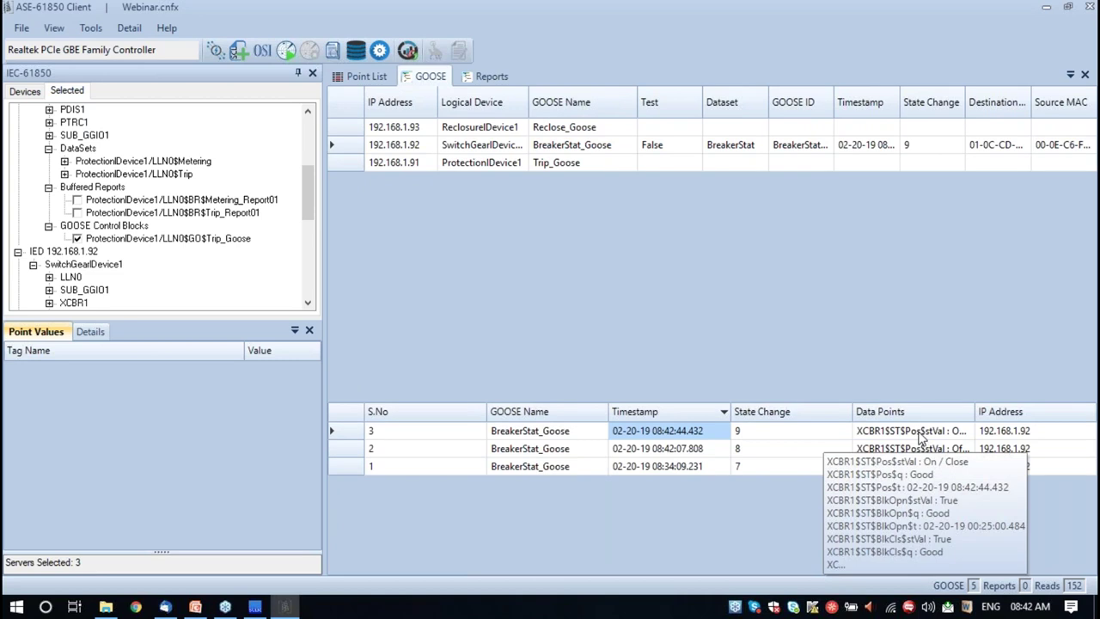
pyautogui.doubleClick(913, 430)
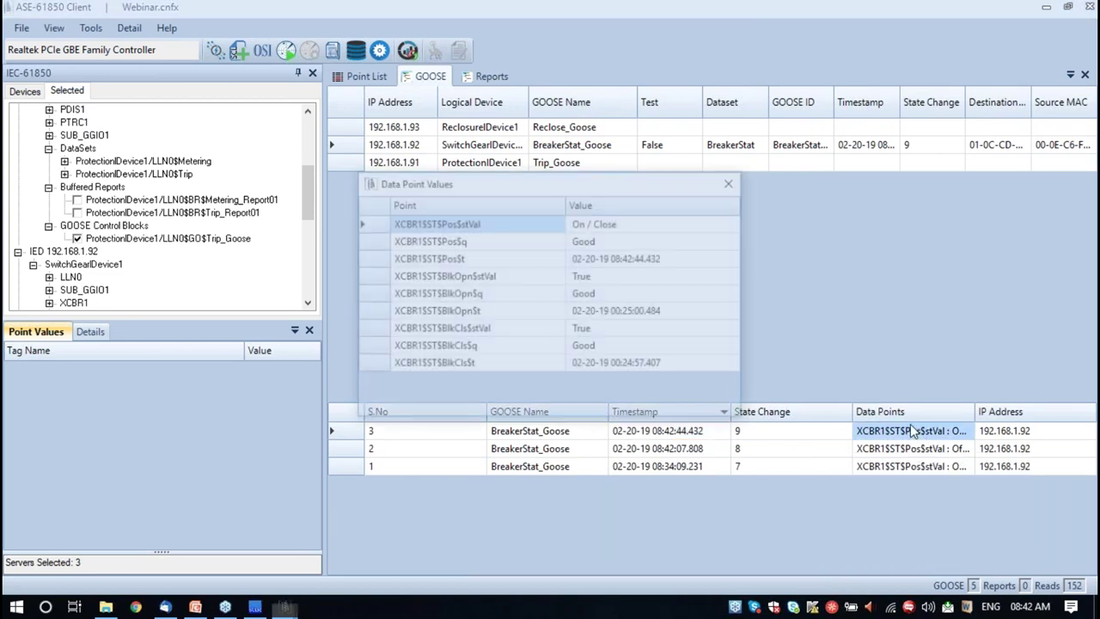
pyautogui.click(733, 183)
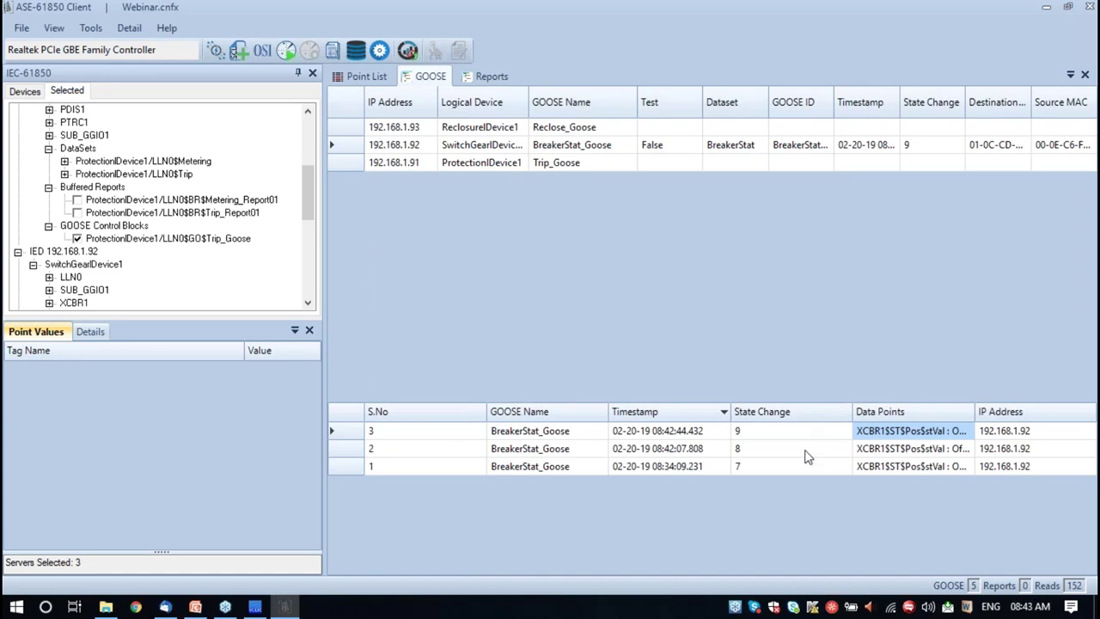
pyautogui.click(927, 454)
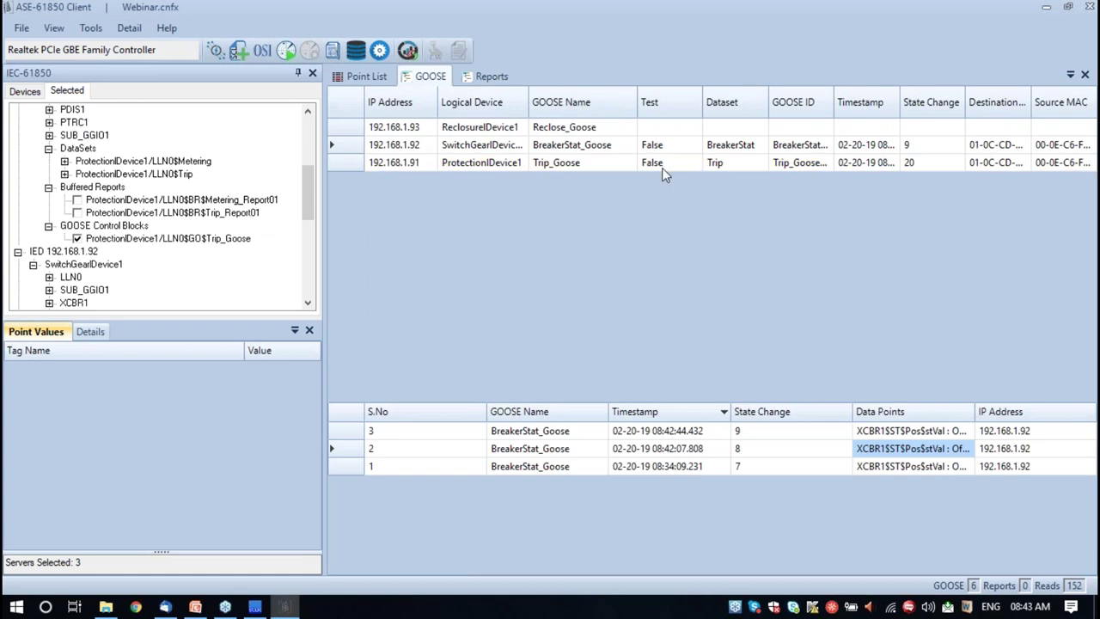
# Narrow the Test column in the GOOSE list and move the Trip_Goose row up to the first position
pyautogui.click(619, 165)
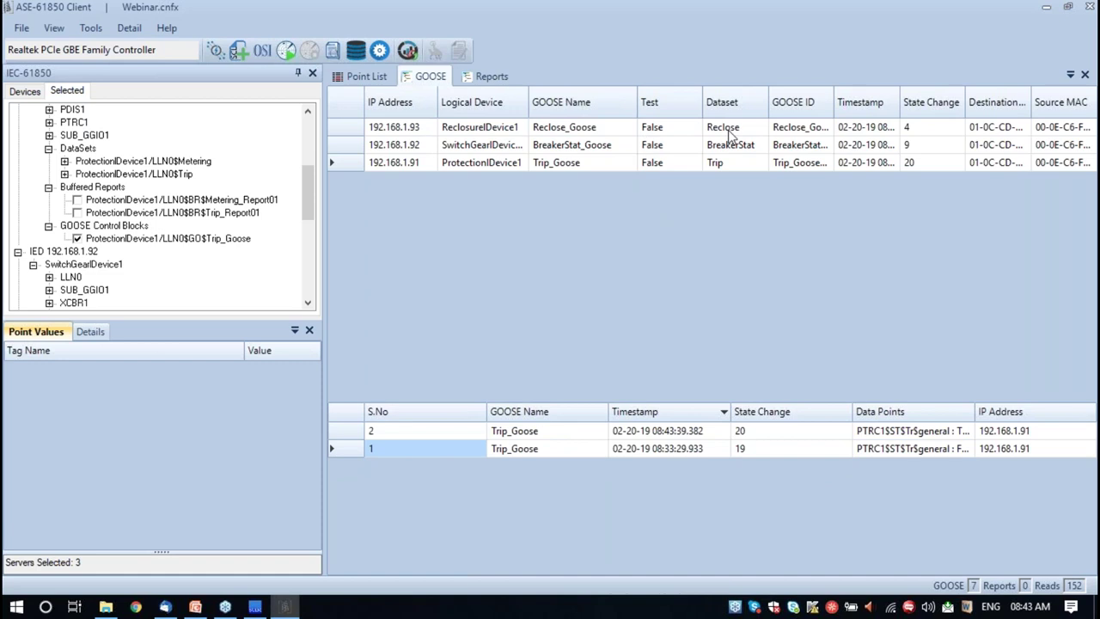
pyautogui.moveTo(702, 102); pyautogui.dragTo(631, 102)
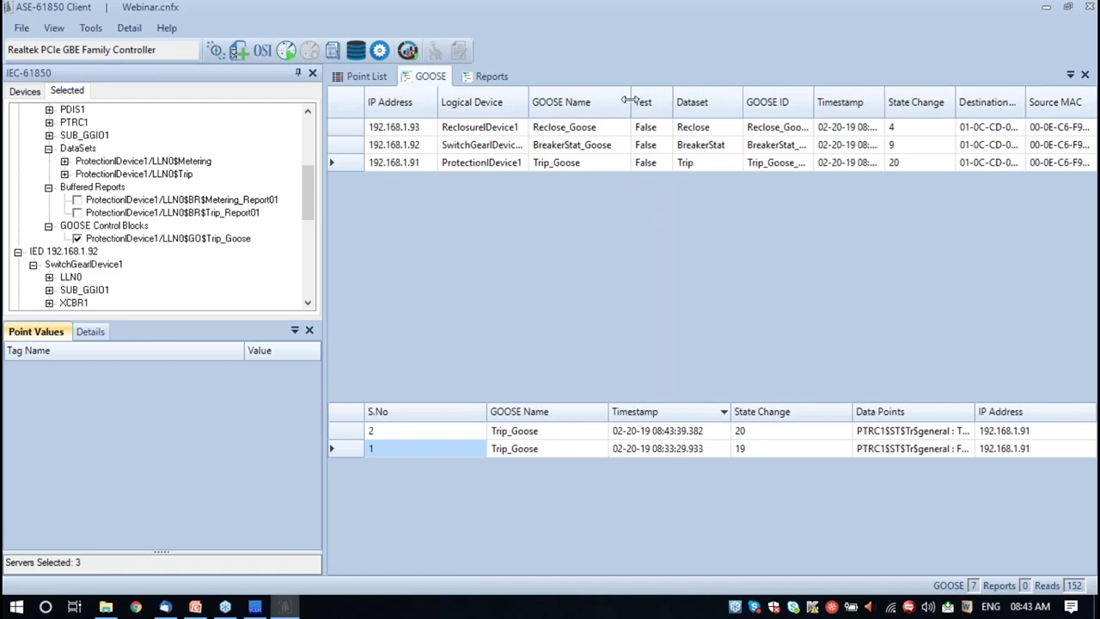
pyautogui.rightClick(504, 167)
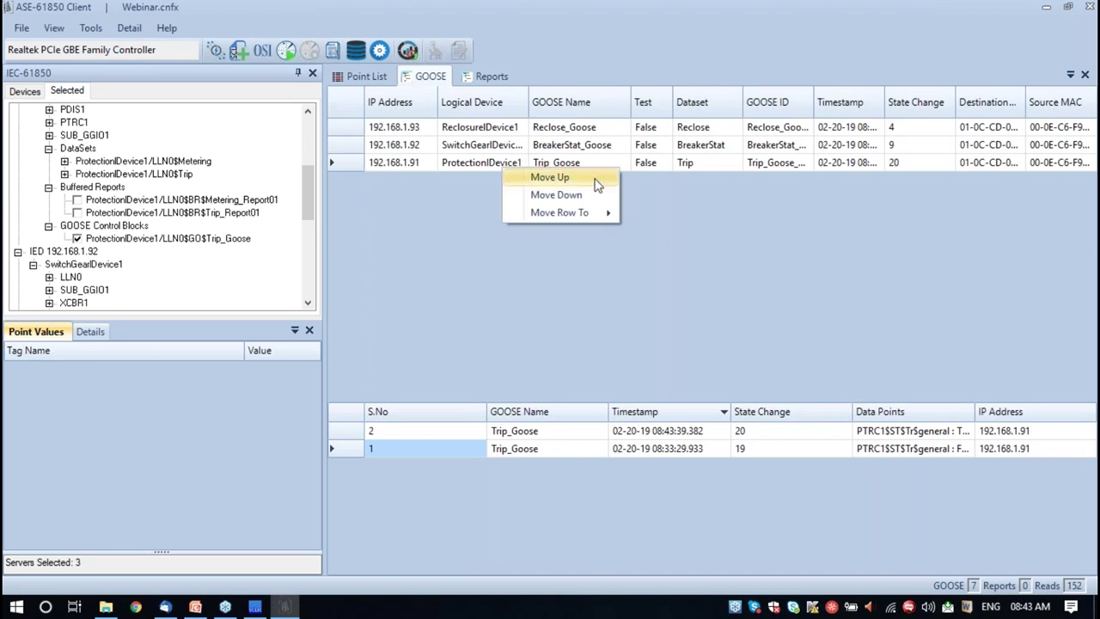
pyautogui.click(598, 184)
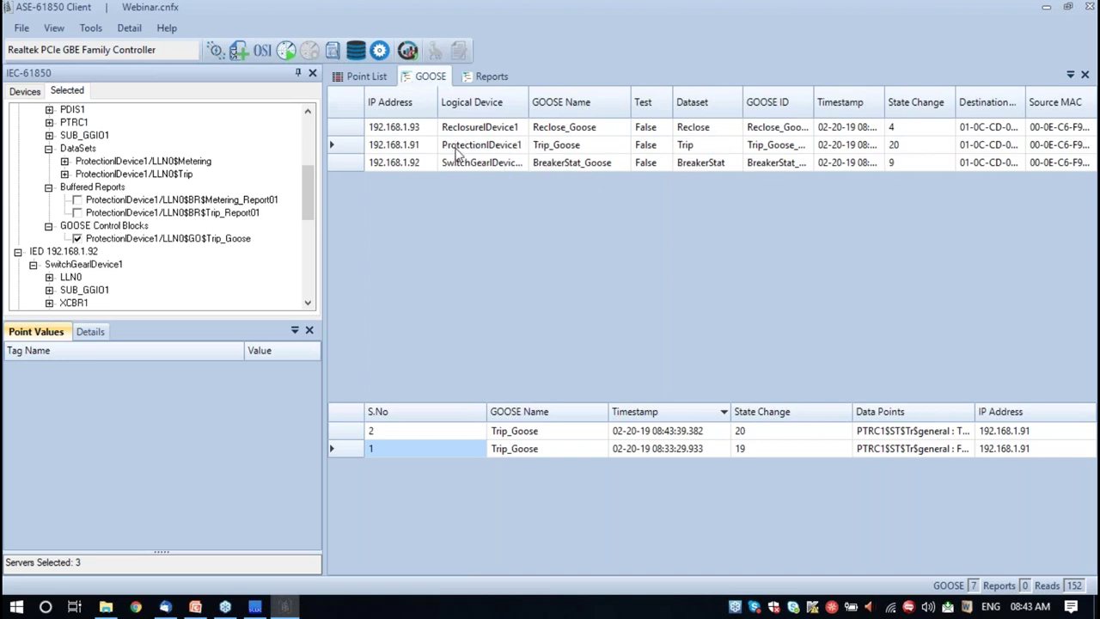
pyautogui.rightClick(456, 150)
pyautogui.click(522, 161)
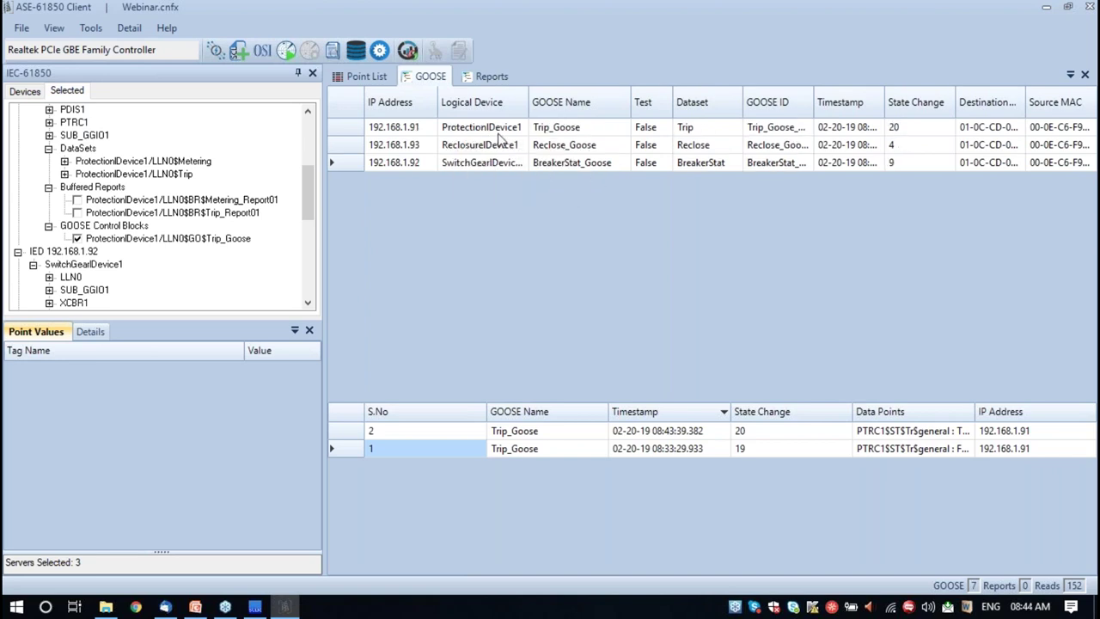
# Show the Reclose_Goose message history and widen the GOOSE list's Logical Device column to fit the full device names
pyautogui.rightClick(486, 148)
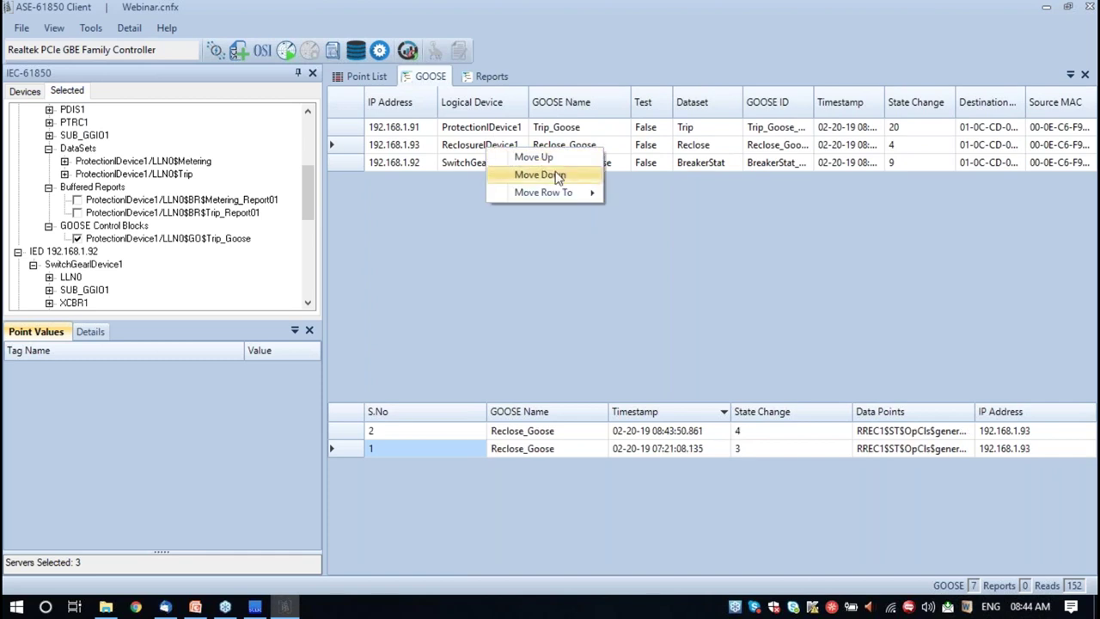
pyautogui.click(460, 247)
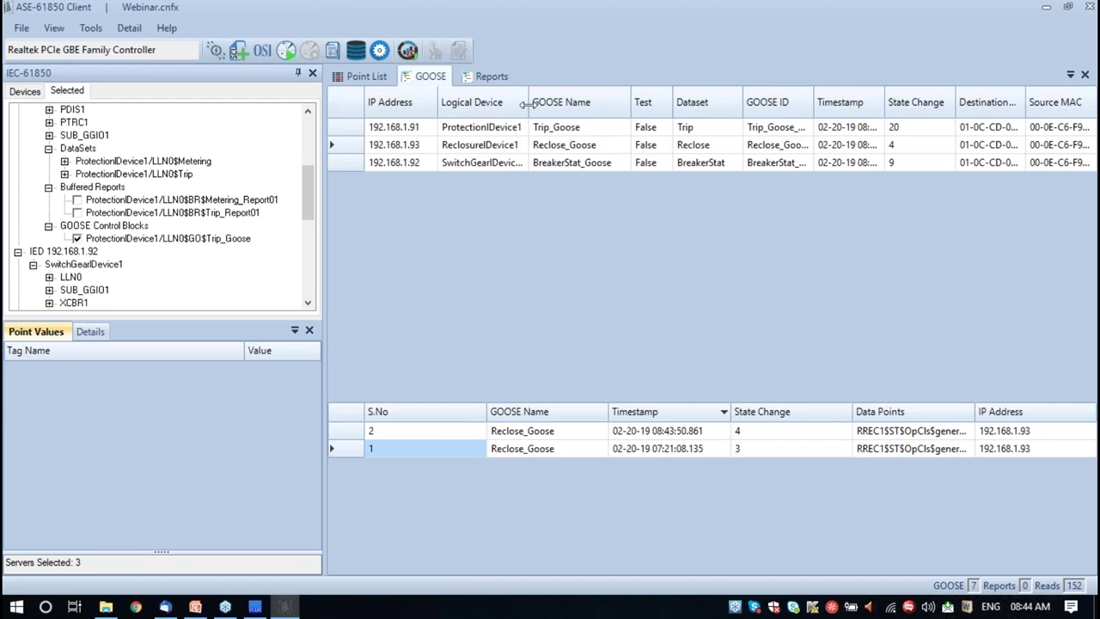
pyautogui.moveTo(551, 102); pyautogui.dragTo(552, 103)
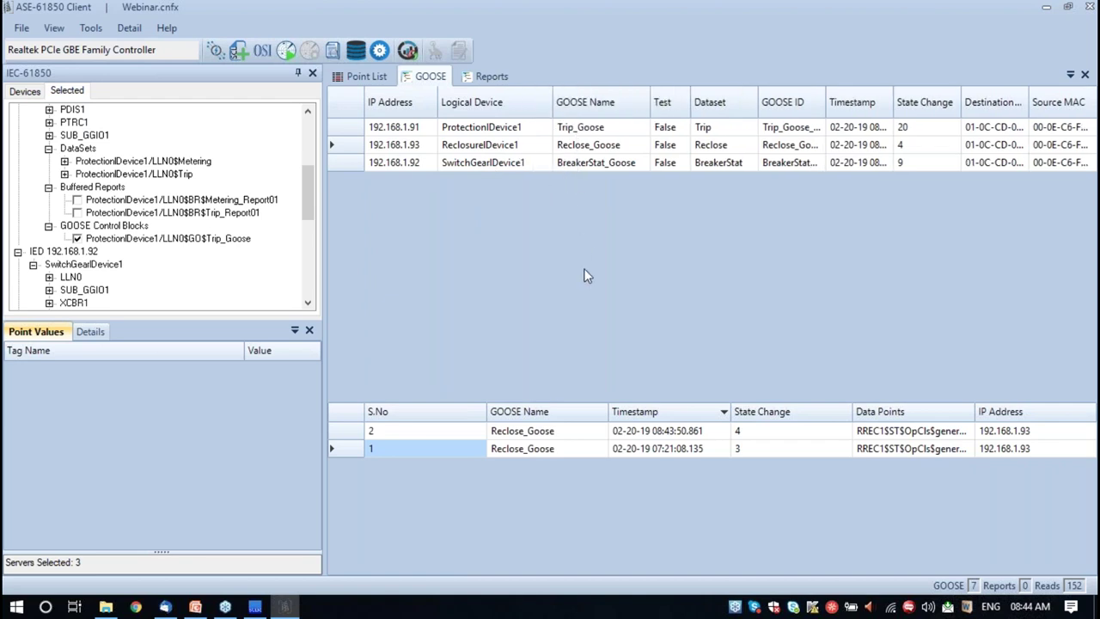
# Return to the Point List and show the value history of the PTRC1 point
pyautogui.click(368, 79)
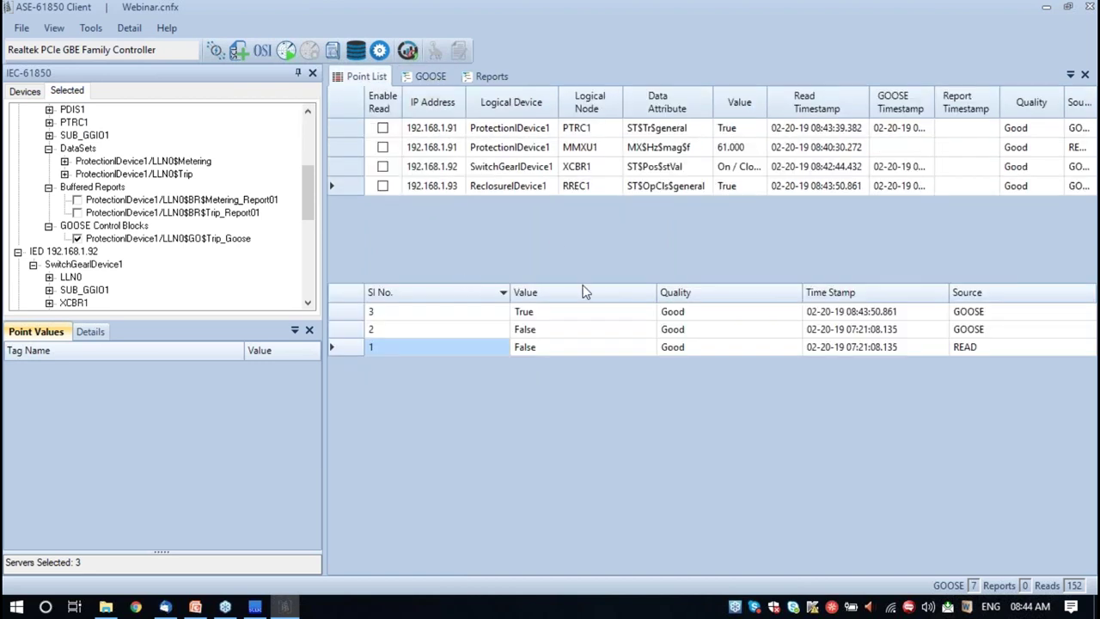
pyautogui.click(633, 129)
pyautogui.click(238, 50)
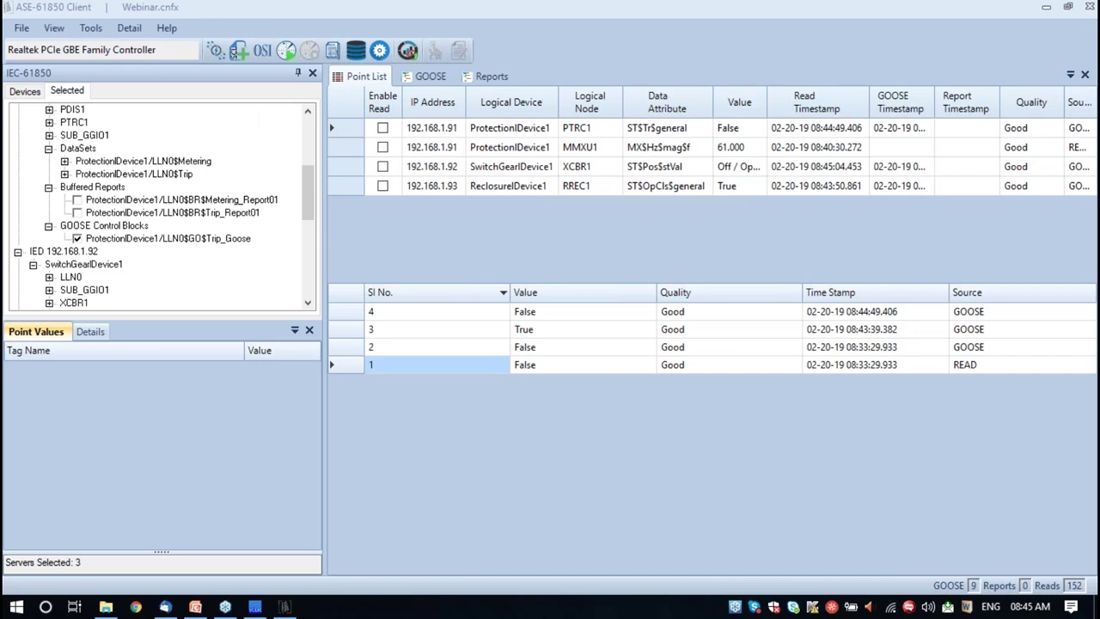
# Adjust the Point List's Logical Node, Value and GOOSE Timestamp column widths and show the XCBR1 point's value history
pyautogui.moveTo(622, 102); pyautogui.dragTo(614, 101)
pyautogui.moveTo(763, 100); pyautogui.dragTo(774, 101)
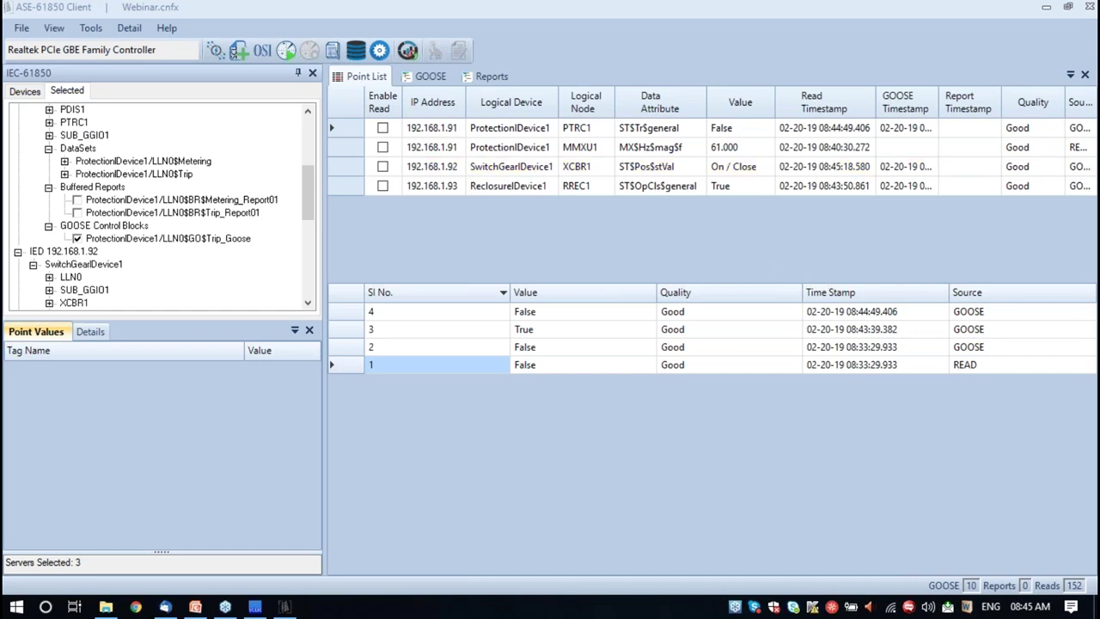
pyautogui.click(557, 174)
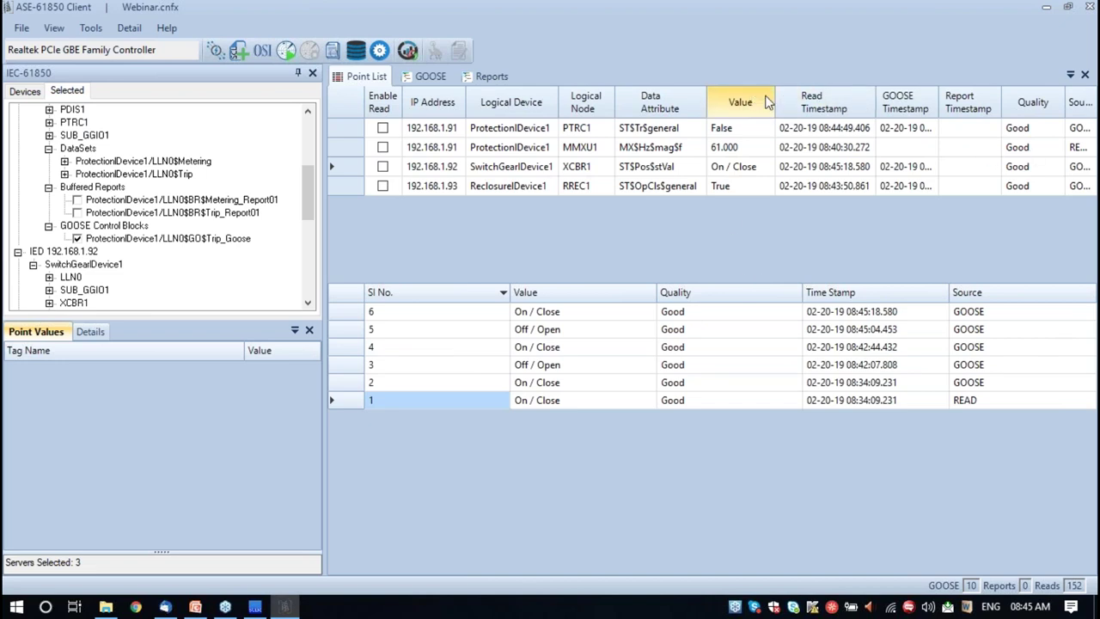
pyautogui.moveTo(775, 100); pyautogui.dragTo(764, 101)
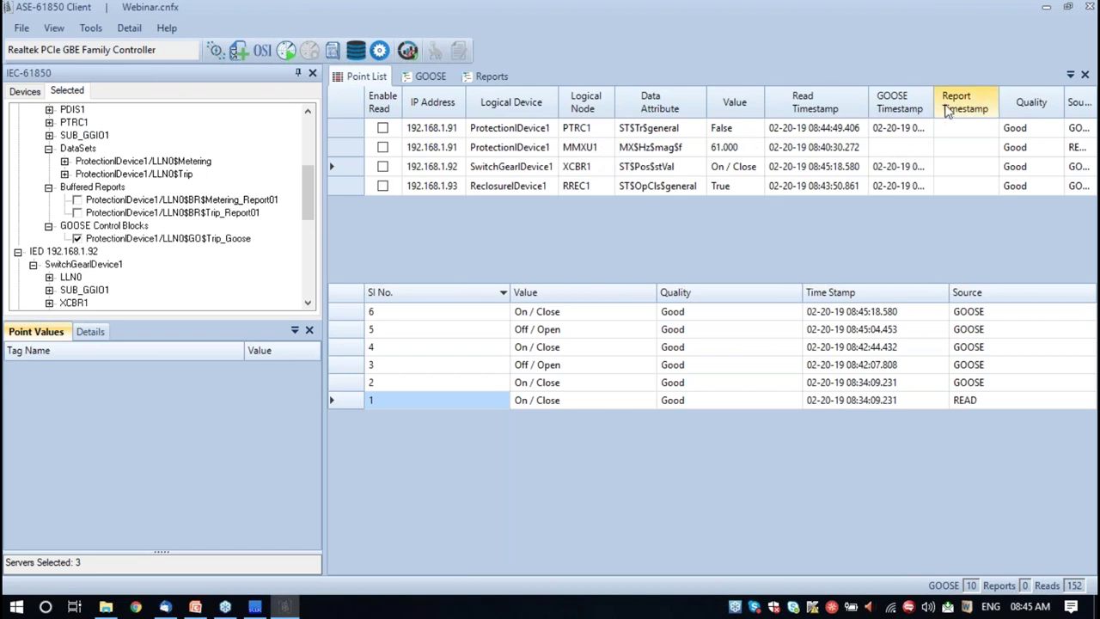
pyautogui.moveTo(934, 98); pyautogui.dragTo(957, 101)
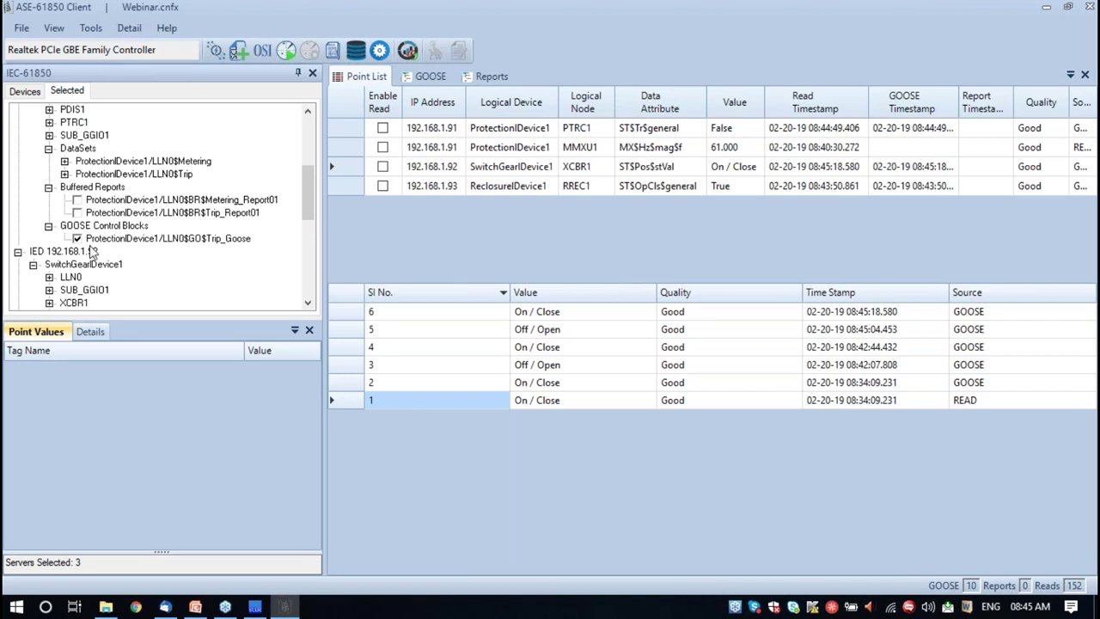
# Open the report settings of IED 192.168.1.91 from the Reports view and select Metering_Report01 and Trip_Report01 for enabling
pyautogui.click(487, 77)
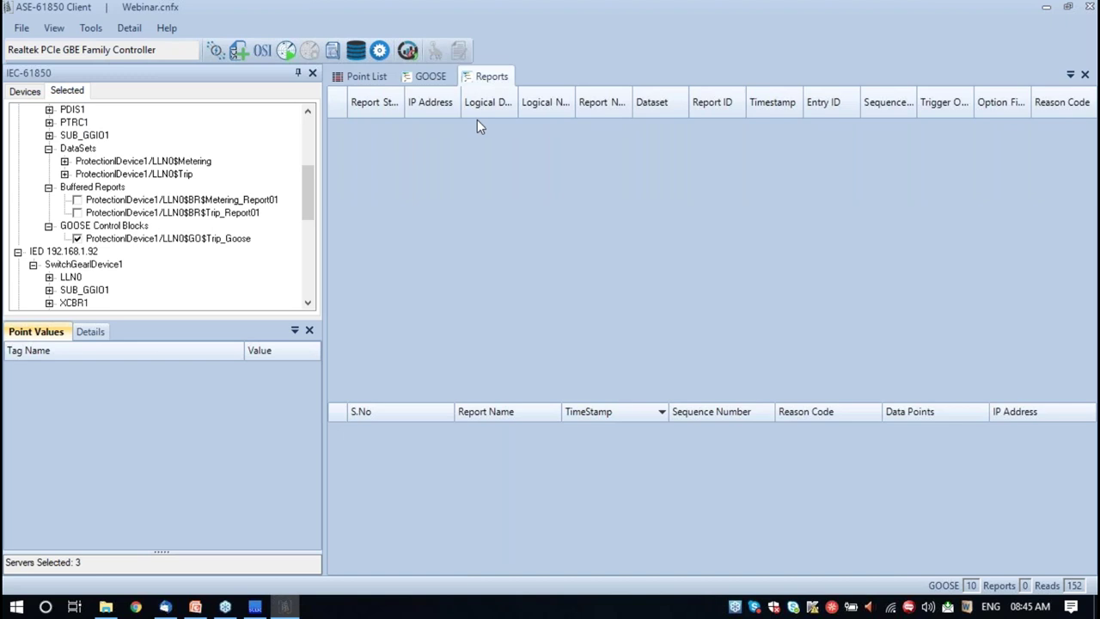
pyautogui.click(334, 51)
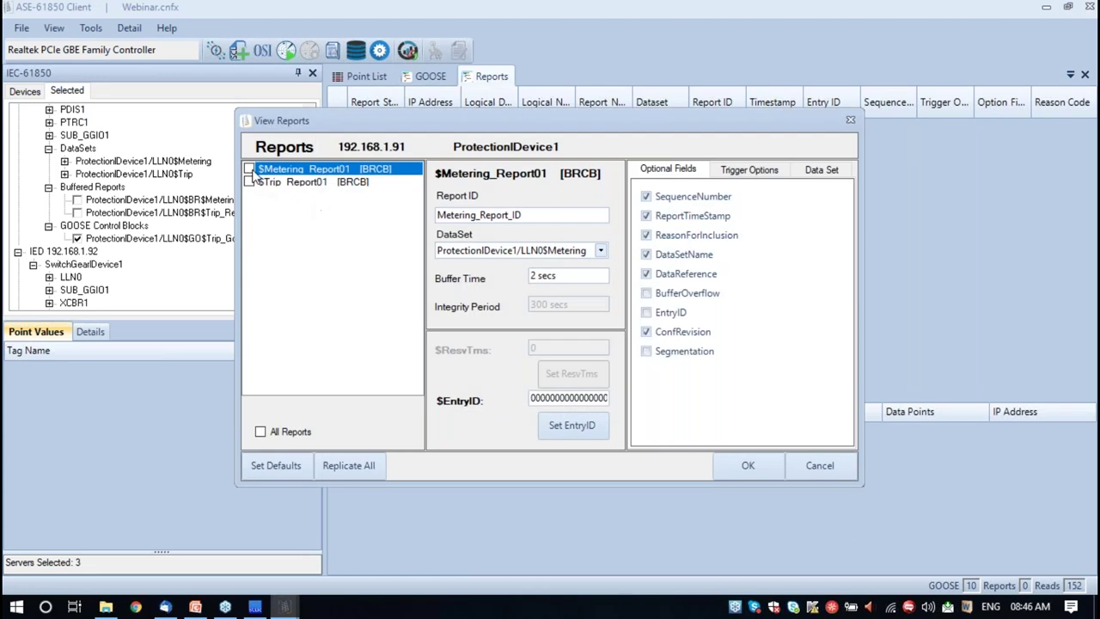
pyautogui.click(250, 169)
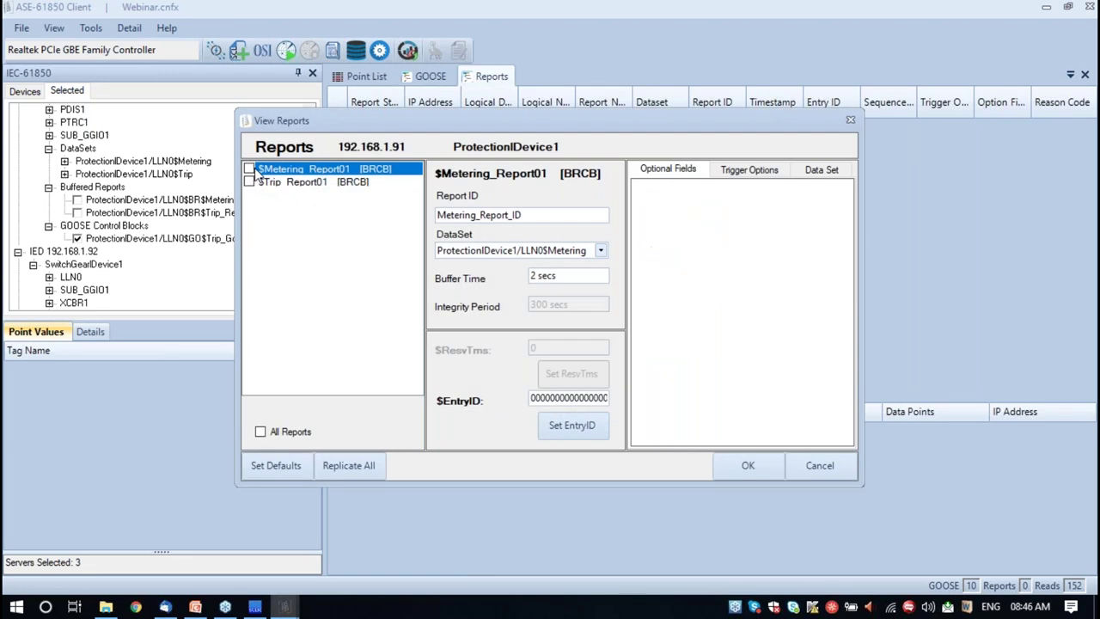
pyautogui.click(255, 183)
pyautogui.click(250, 182)
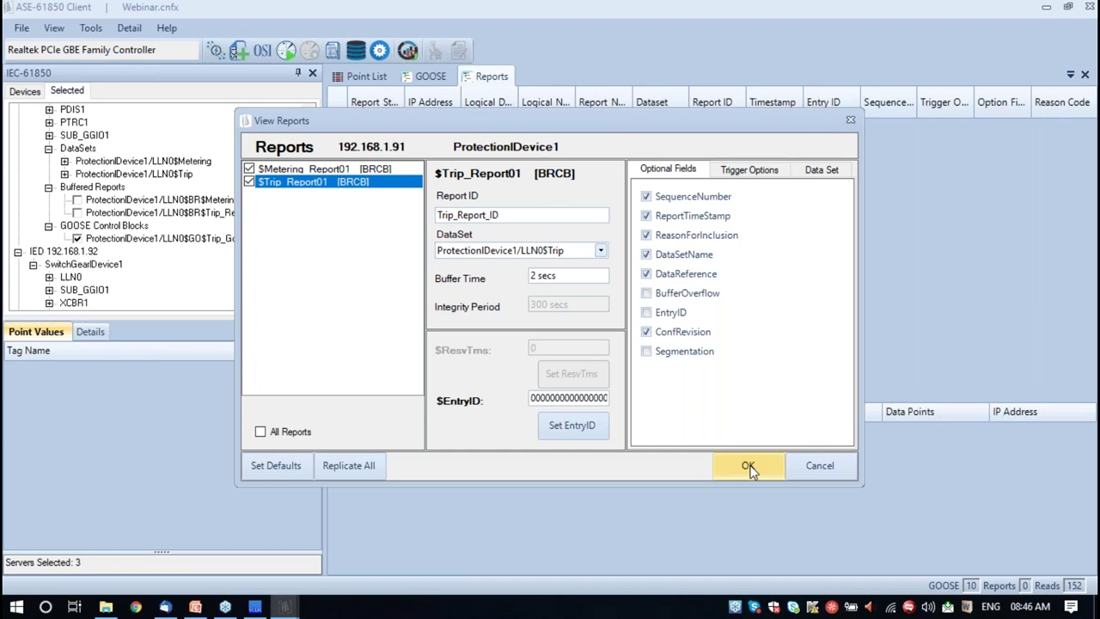
# Review Trip_Report01's trigger options and data set elements, and apply the report selection for ProtectionIDevice1
pyautogui.click(753, 168)
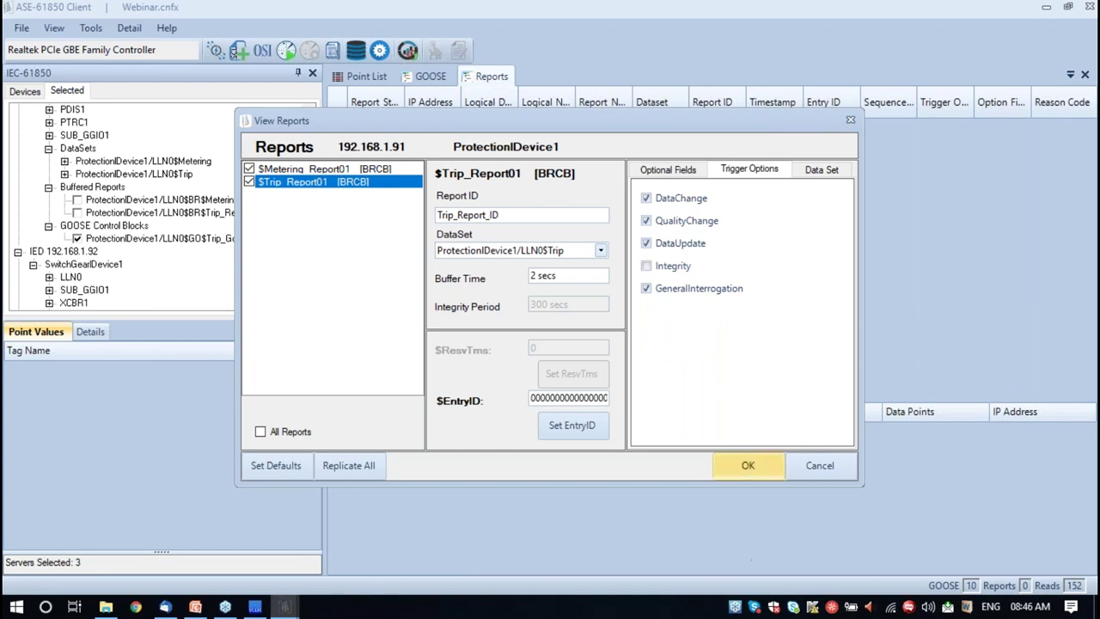
pyautogui.click(821, 170)
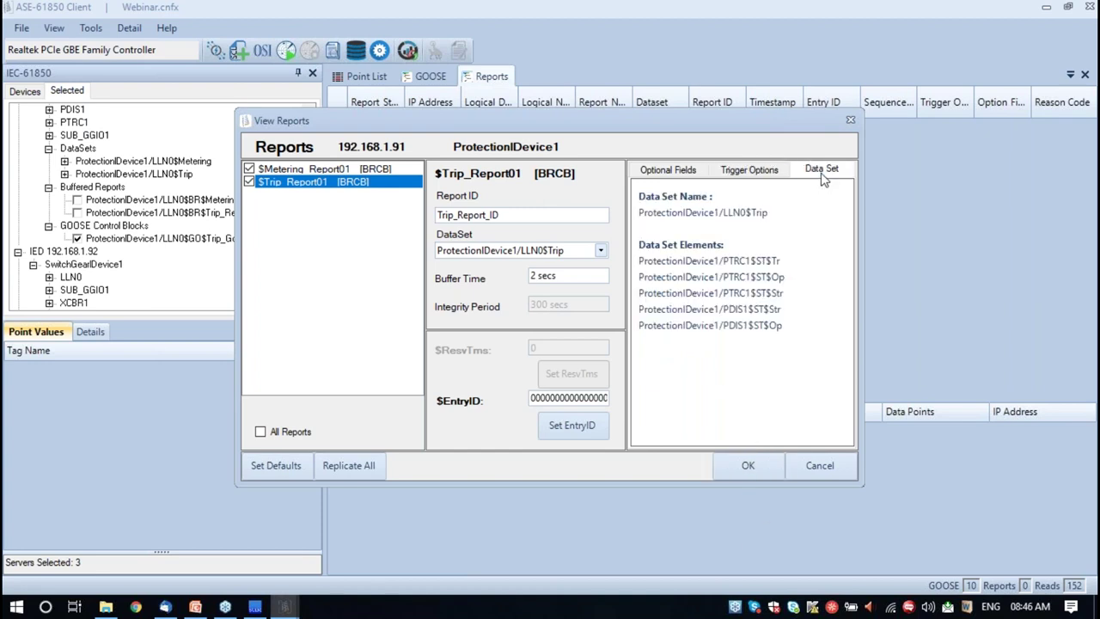
pyautogui.click(748, 466)
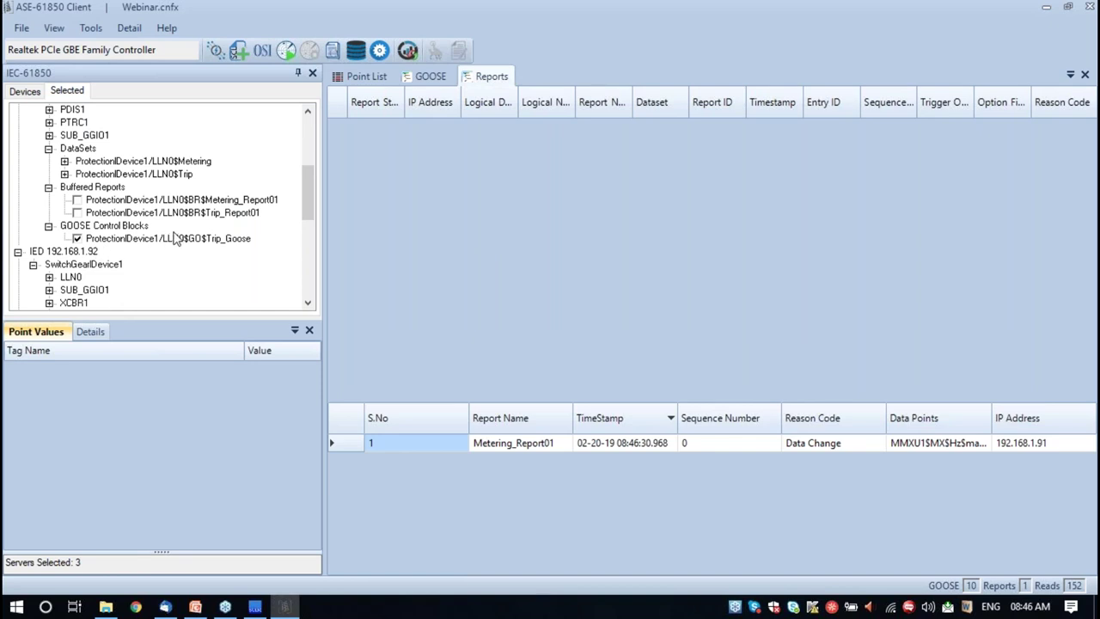
# Add ProtectionIDevice1's Metering_Report01 and Trip_Report01 to the Reports list and widen its Dataset column
pyautogui.scroll(3, 180, 230)
pyautogui.scroll(-3, 182, 230)
pyautogui.click(78, 200)
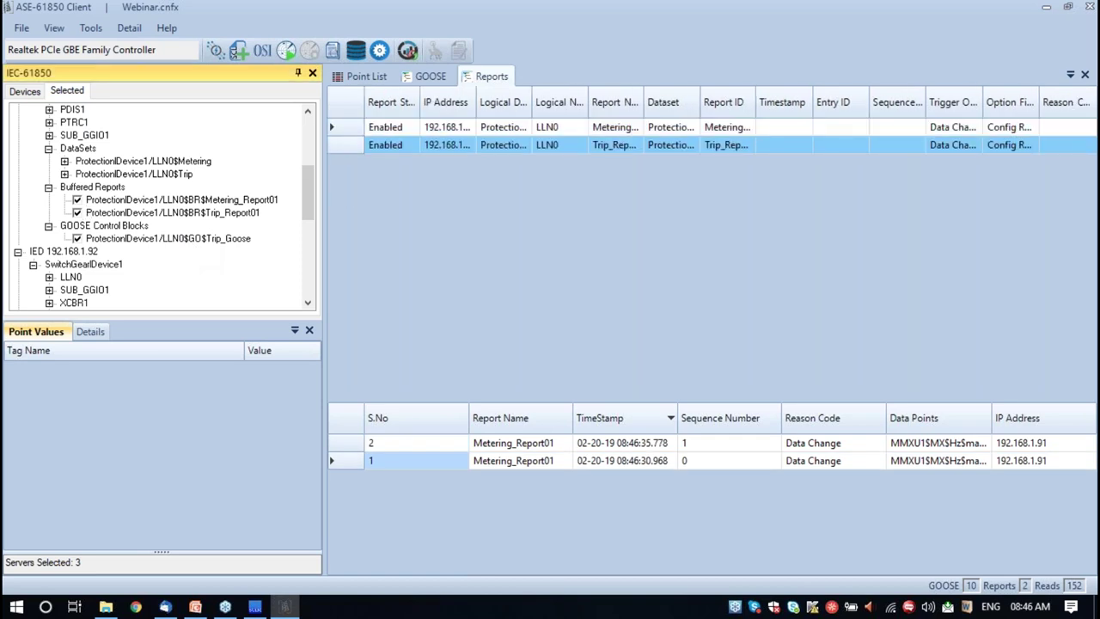
pyautogui.moveTo(700, 101); pyautogui.dragTo(738, 101)
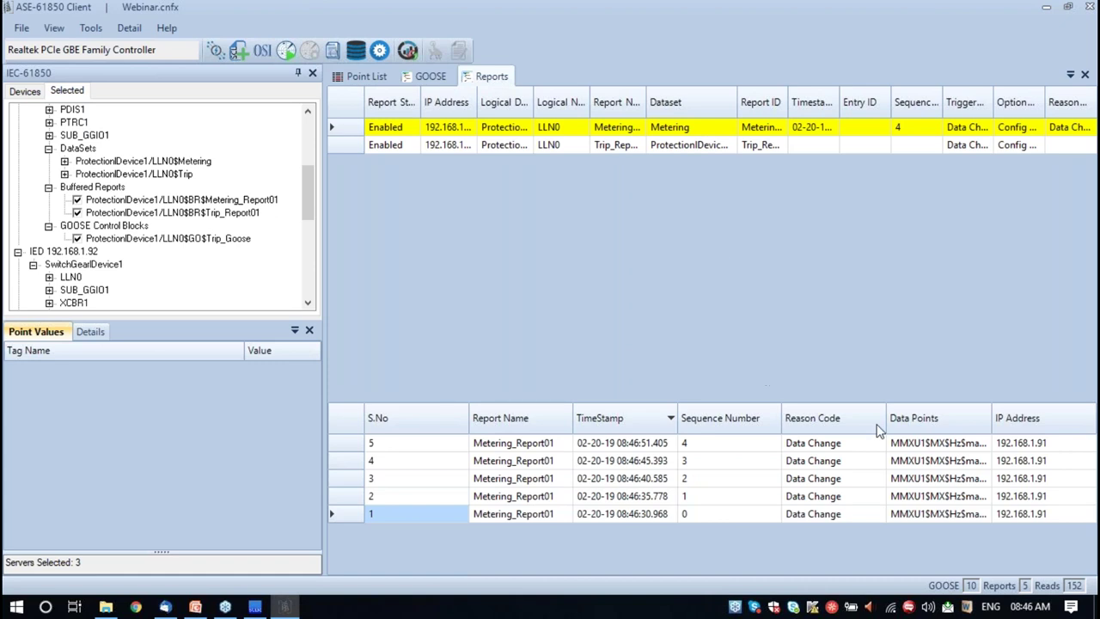
# Inspect the data point values of the Metering_Report01 entries with sequence numbers 4 and 5
pyautogui.click(929, 448)
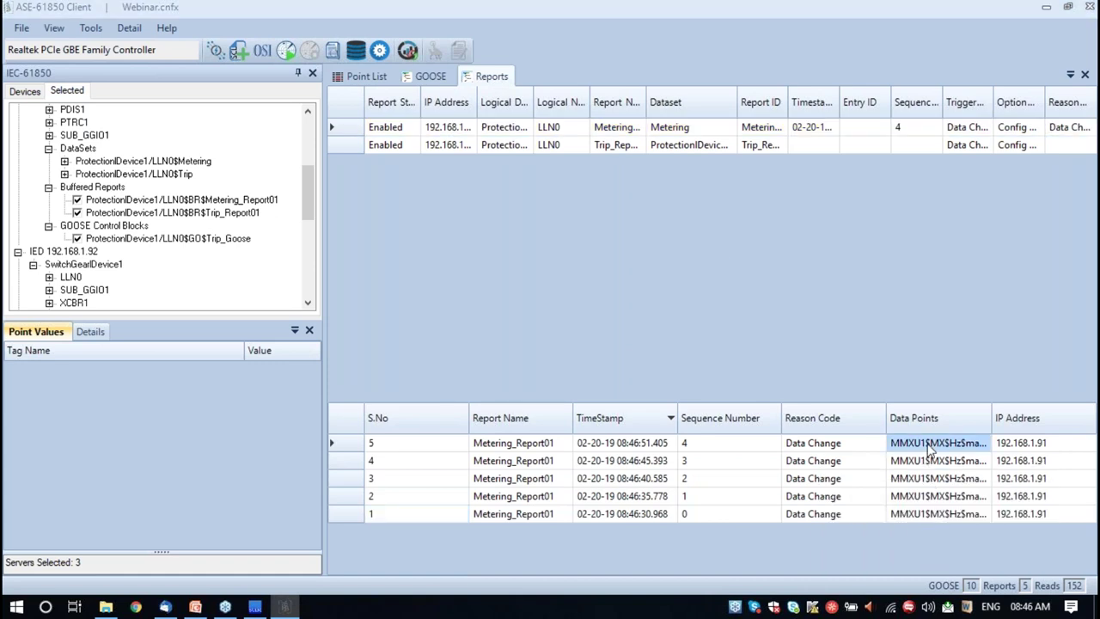
pyautogui.doubleClick(929, 448)
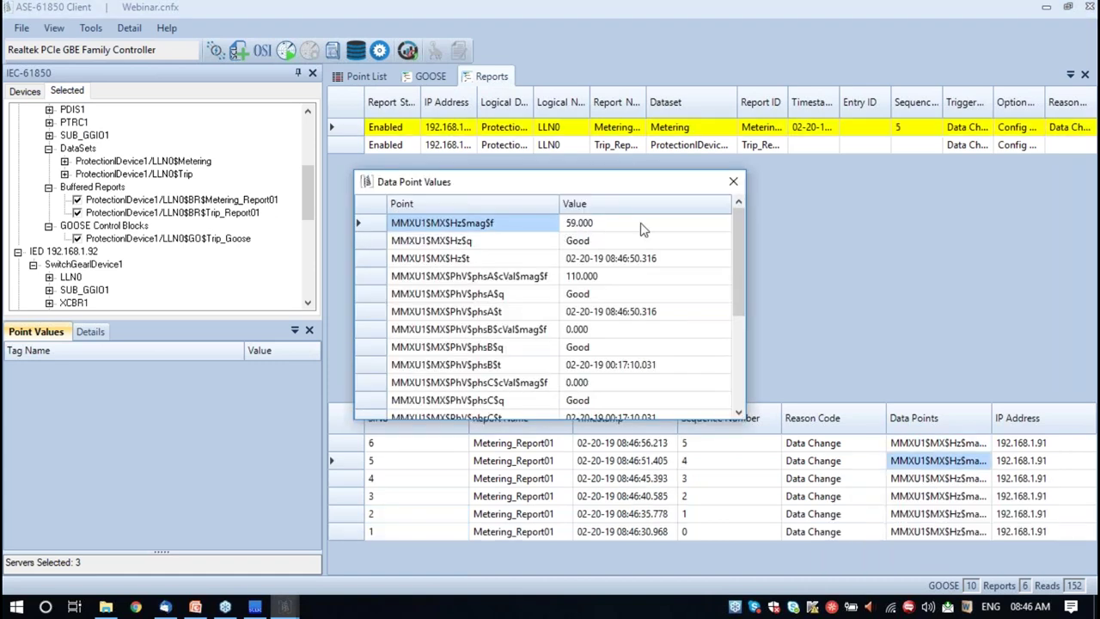
pyautogui.click(733, 184)
pyautogui.click(956, 444)
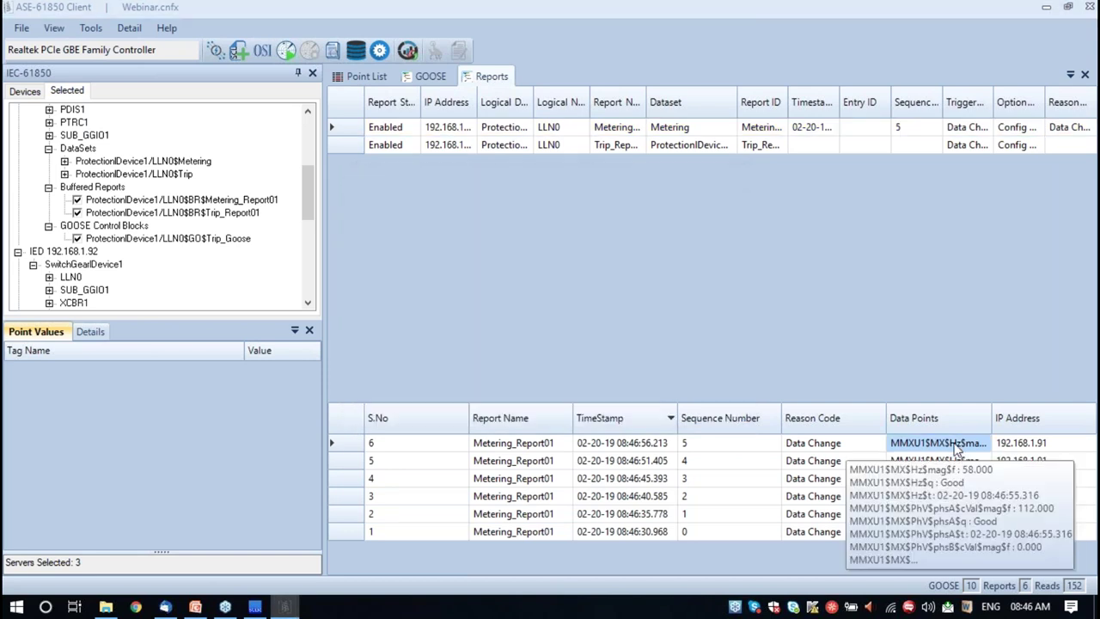
pyautogui.doubleClick(957, 445)
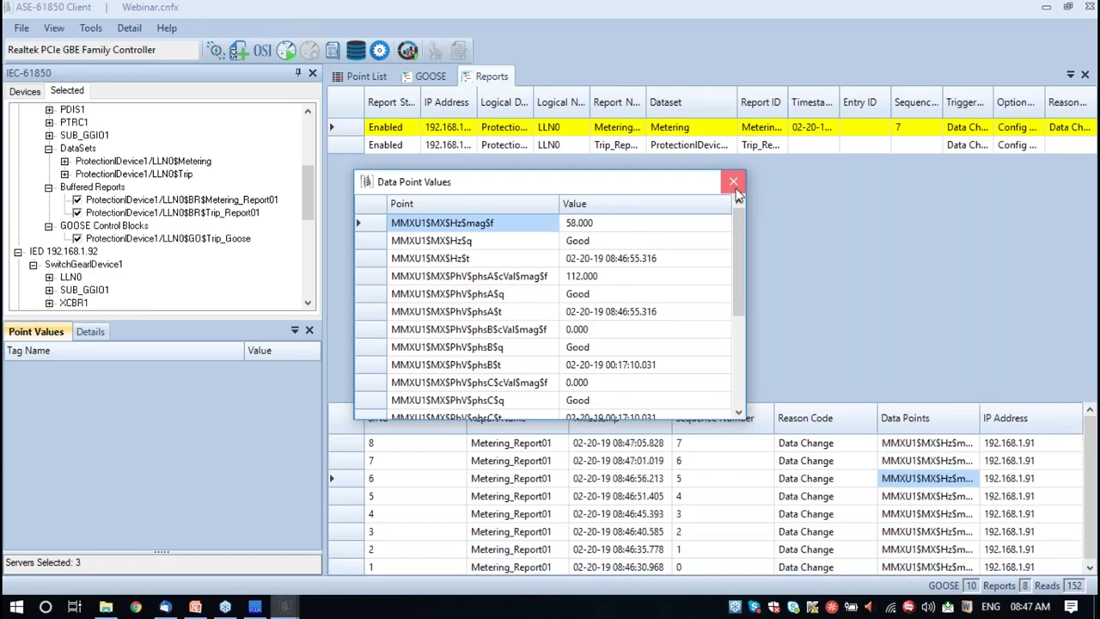
pyautogui.click(733, 183)
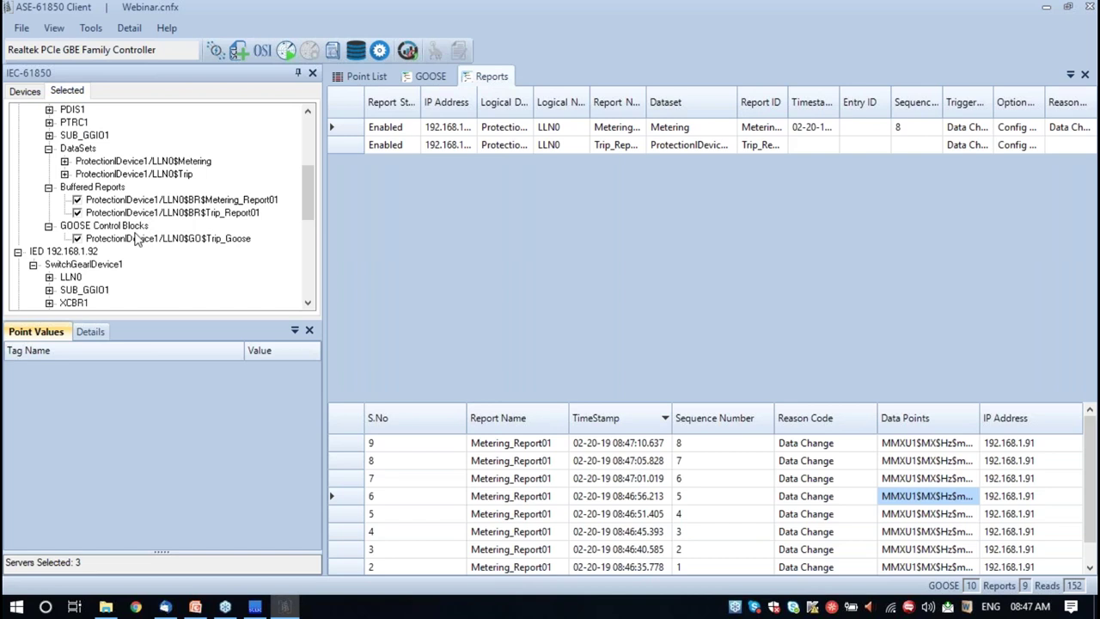
# Collapse ProtectionIDevice1 and add SwitchGearIDevice1's BreakerStat_Report01 and ReclosureIDevice1's Reclose_Report01 to the Reports list
pyautogui.scroll(4, 154, 245)
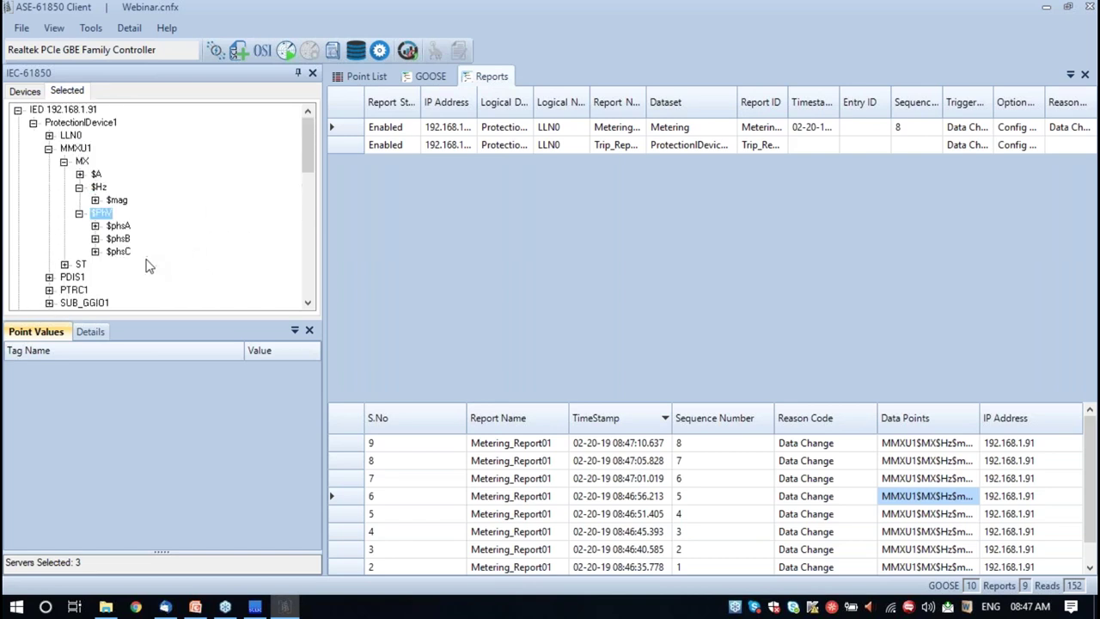
pyautogui.click(34, 122)
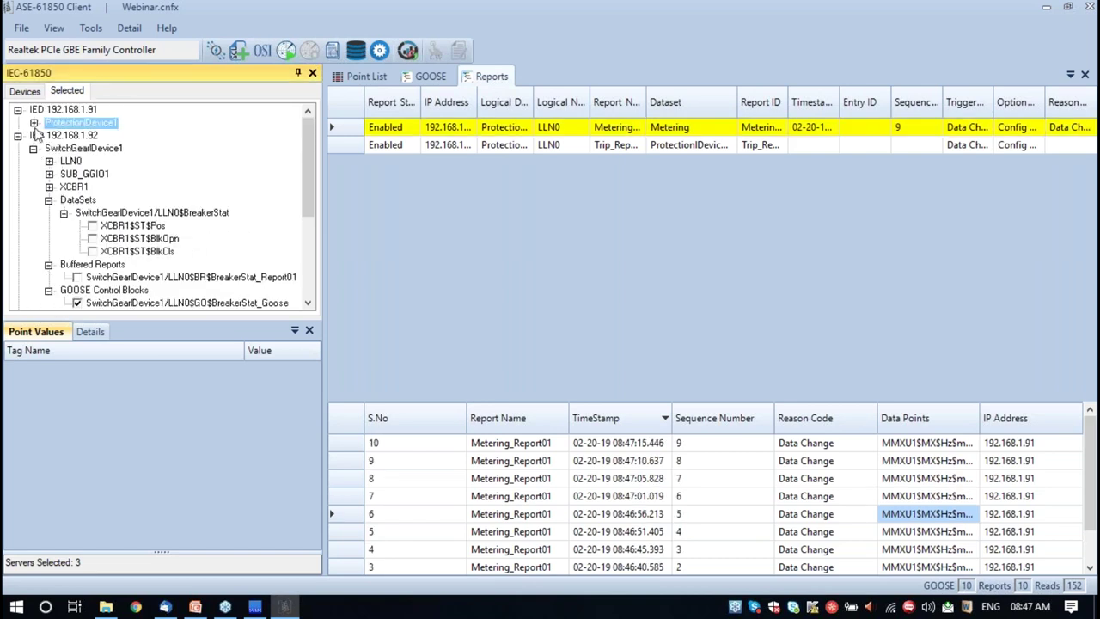
pyautogui.scroll(-2, 107, 258)
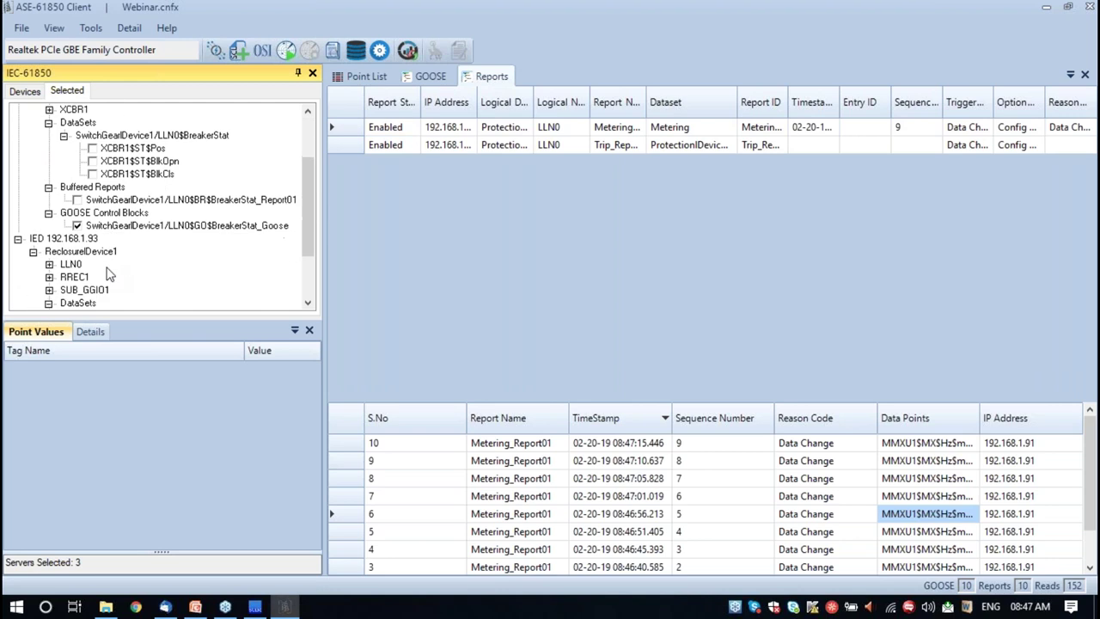
pyautogui.click(77, 199)
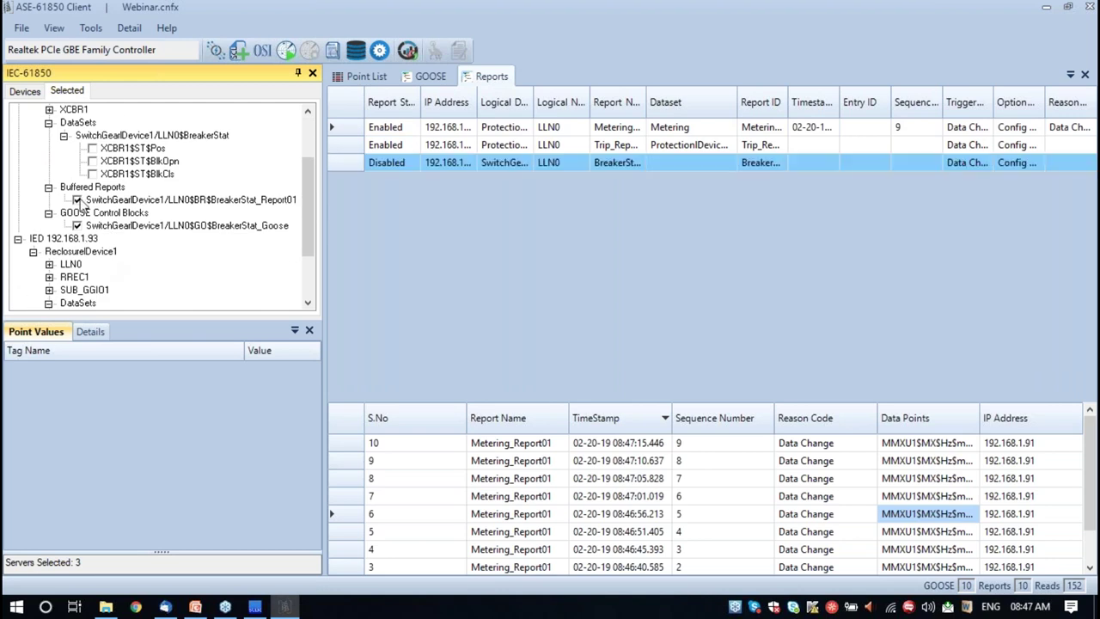
pyautogui.scroll(-2, 102, 262)
pyautogui.click(78, 264)
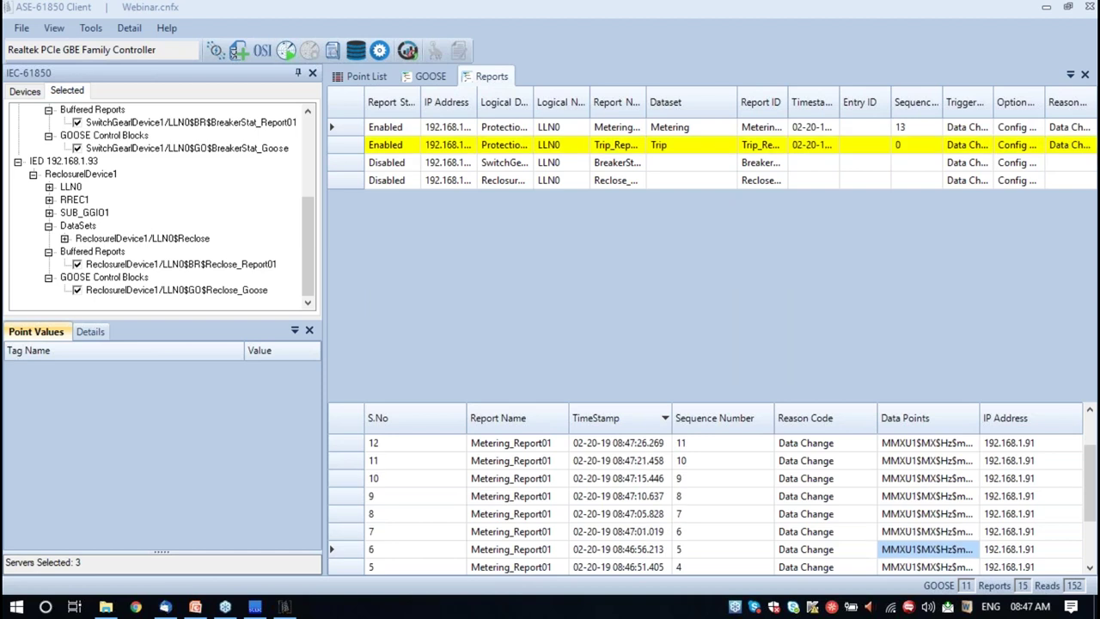
# Enable Reclose_Report01 in the report settings of IED 192.168.1.93
pyautogui.click(112, 226)
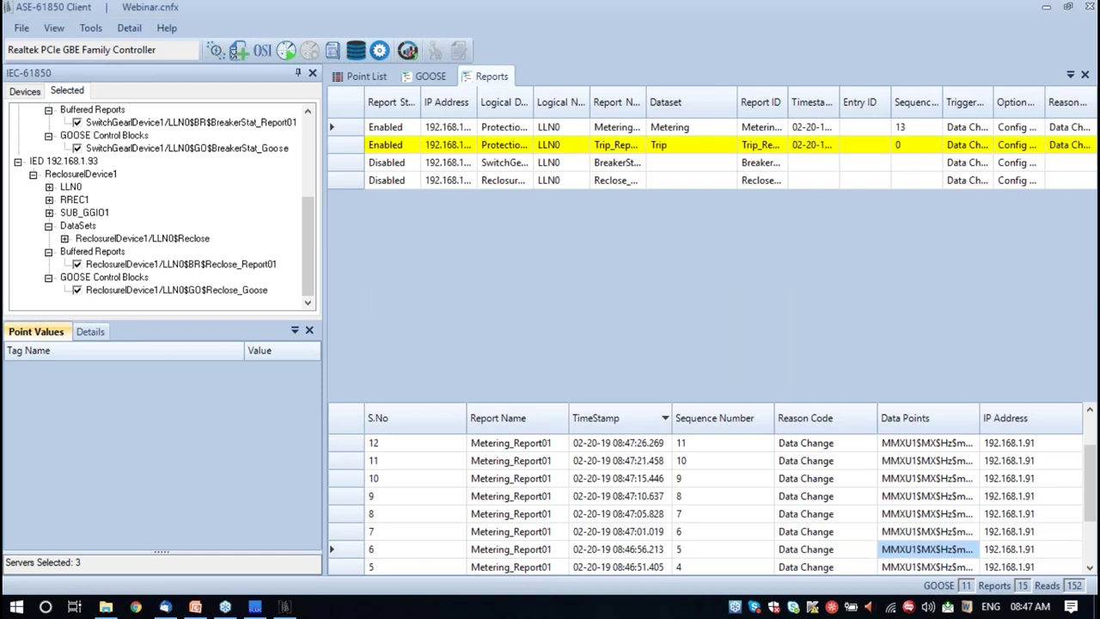
pyautogui.click(77, 167)
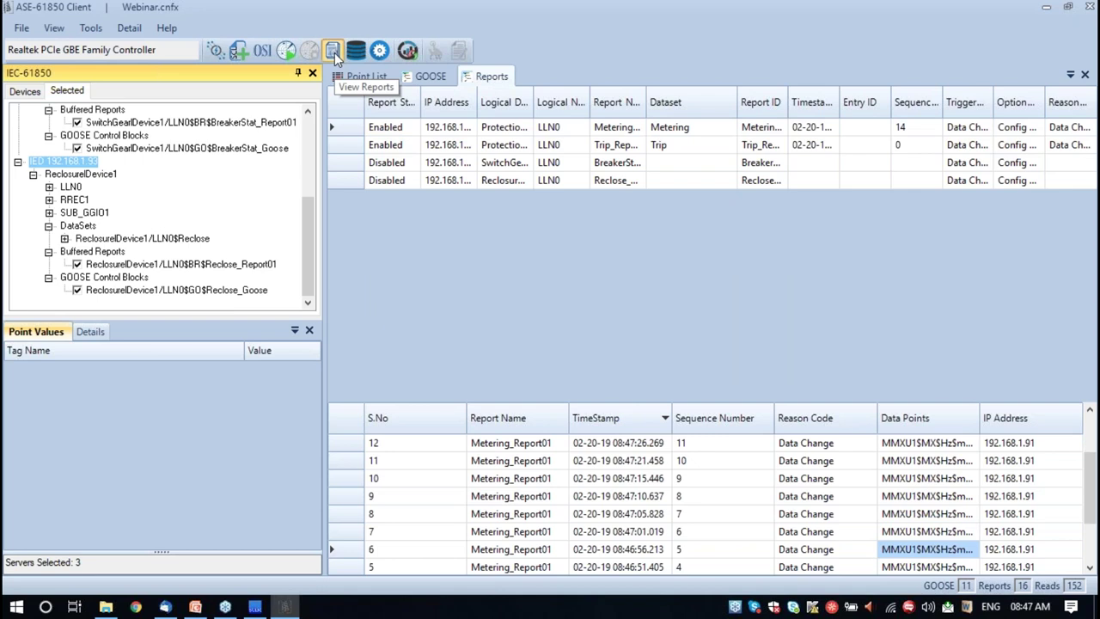
pyautogui.click(334, 54)
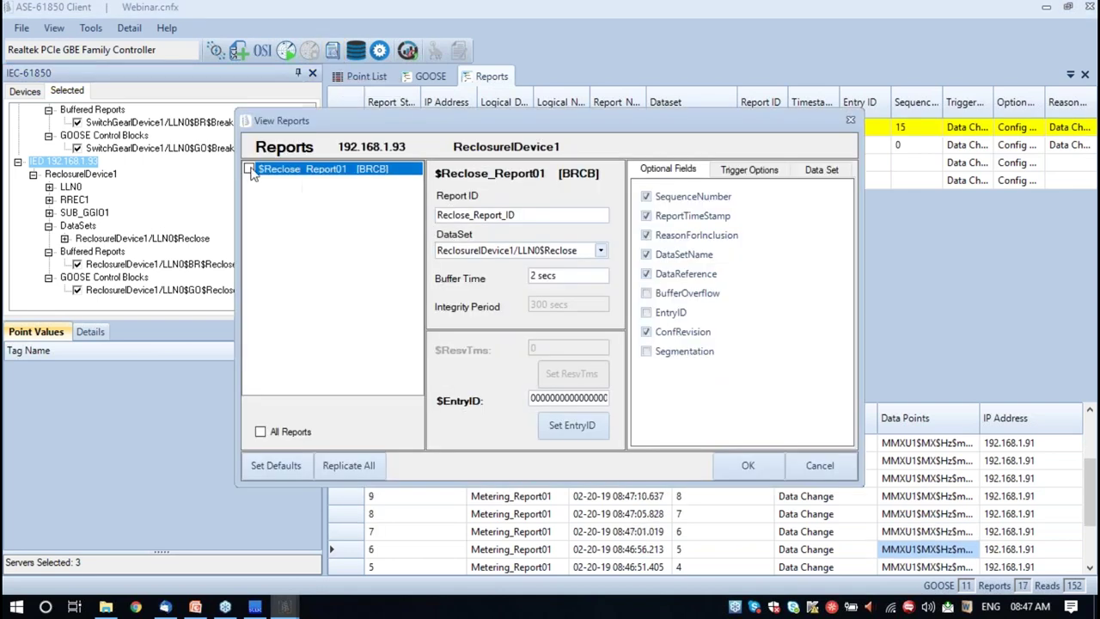
pyautogui.click(748, 467)
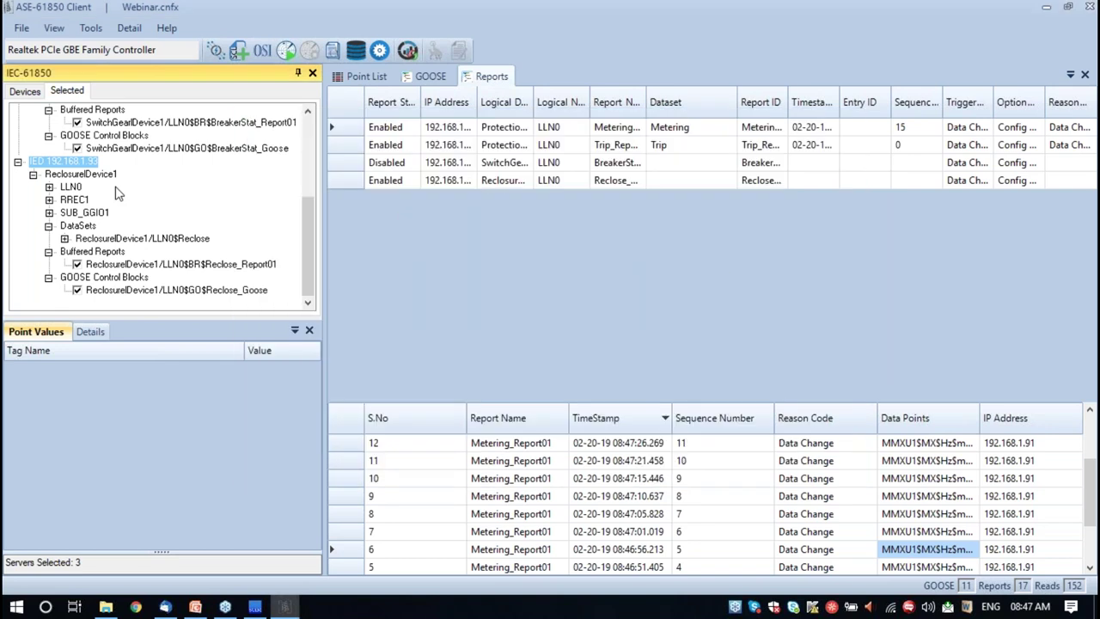
# Enable BreakerStat_Report01 in the report settings of IED 192.168.1.92
pyautogui.scroll(4, 116, 189)
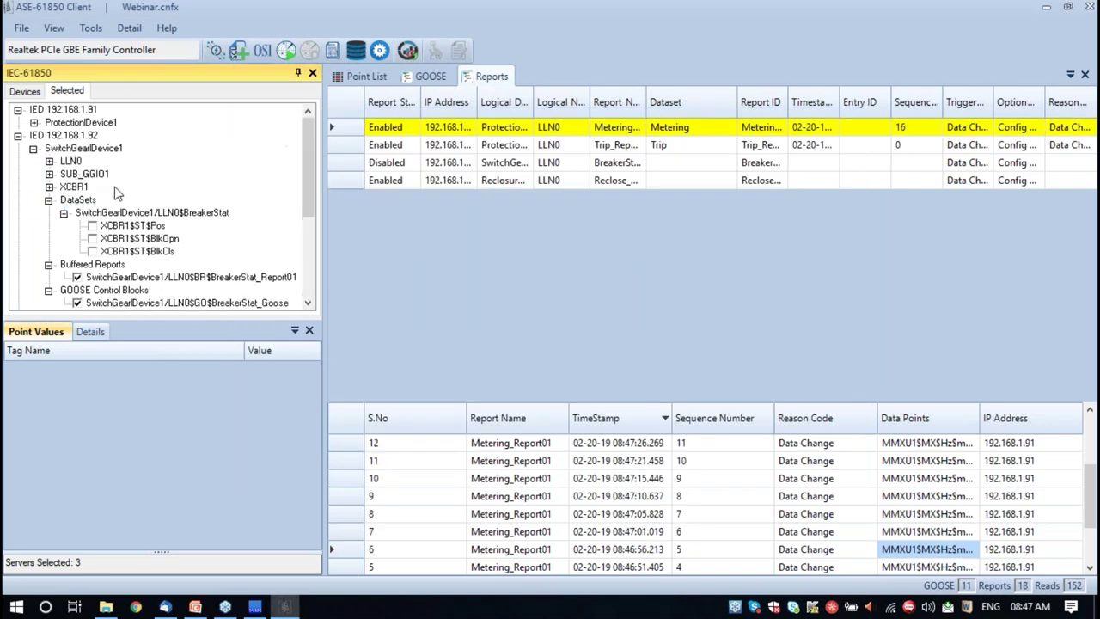
pyautogui.click(76, 137)
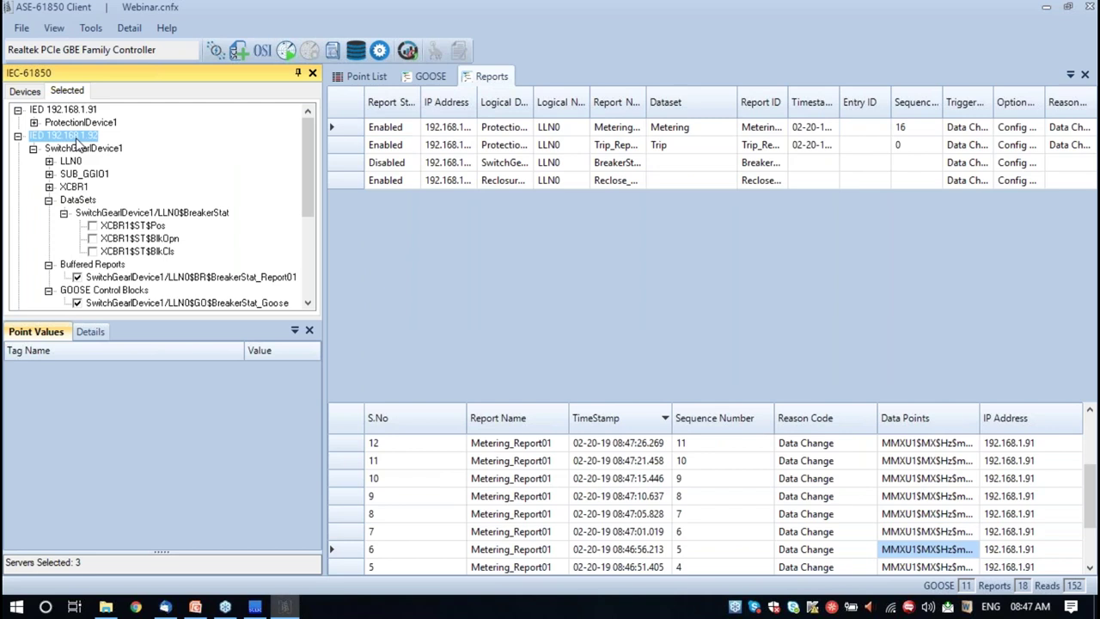
pyautogui.click(334, 52)
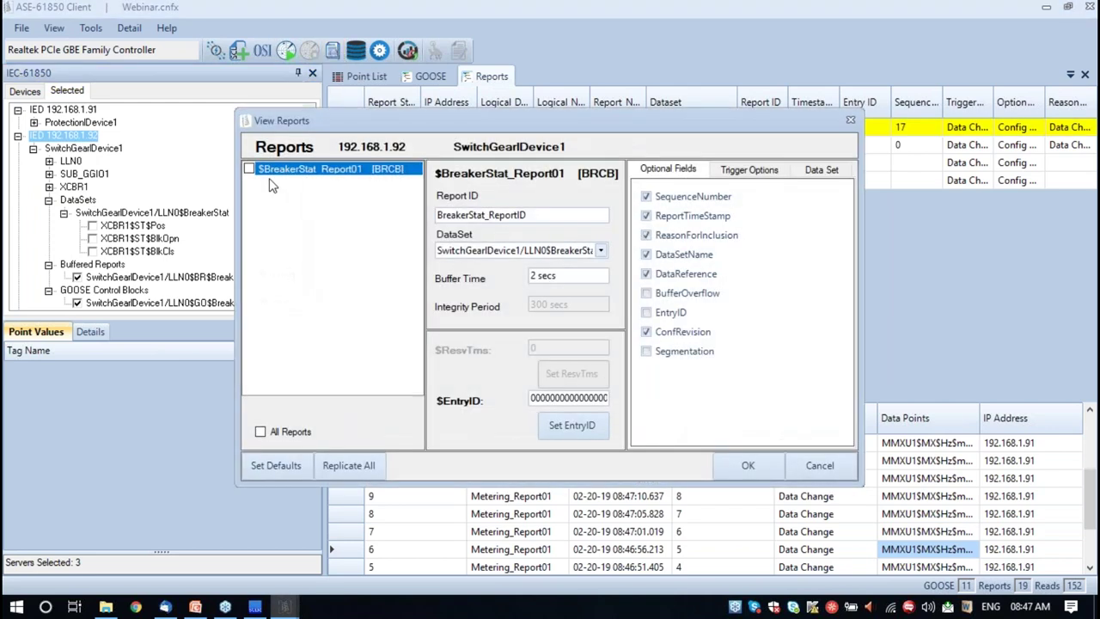
pyautogui.click(749, 467)
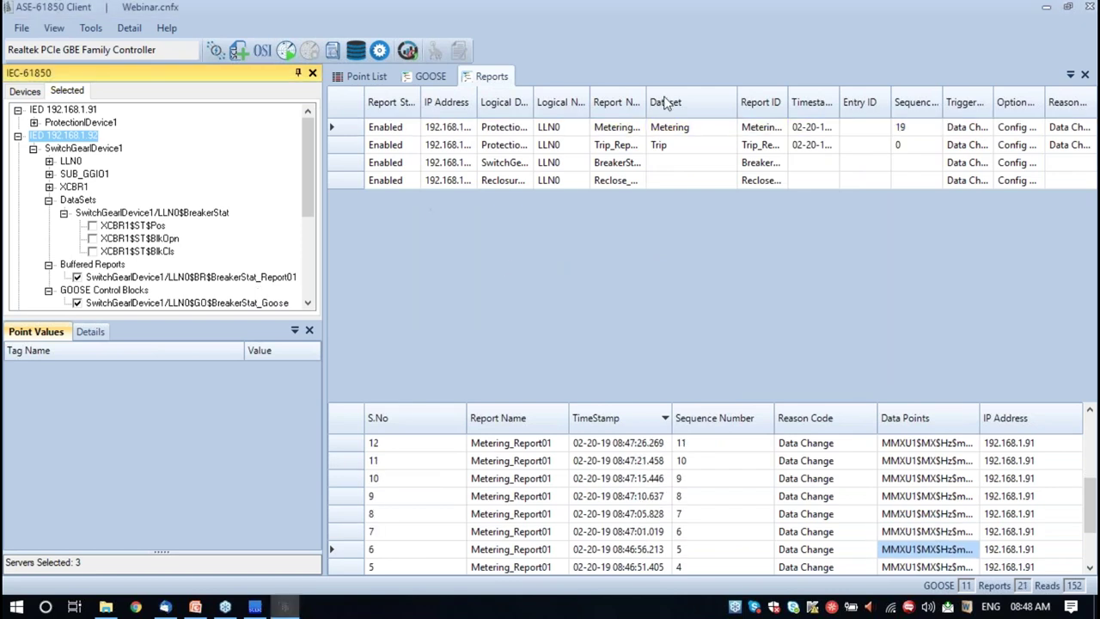
# Widen the Reports list's Report Name column to fit the full names and show BreakerStat_Report01's history with its data points
pyautogui.moveTo(646, 95); pyautogui.dragTo(680, 96)
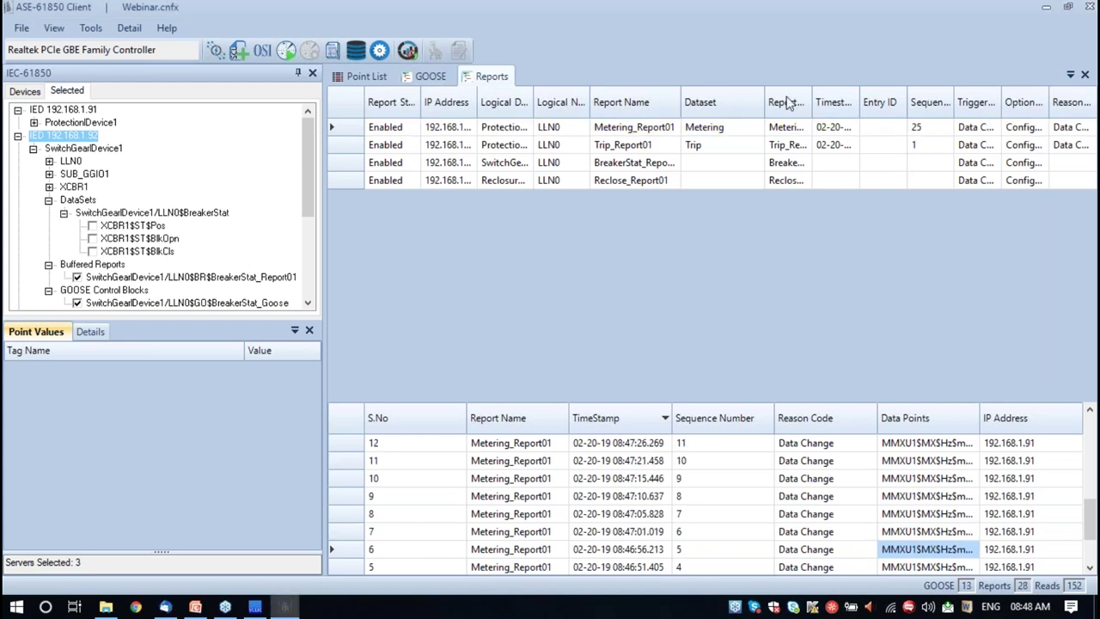
pyautogui.moveTo(702, 103); pyautogui.dragTo(722, 103)
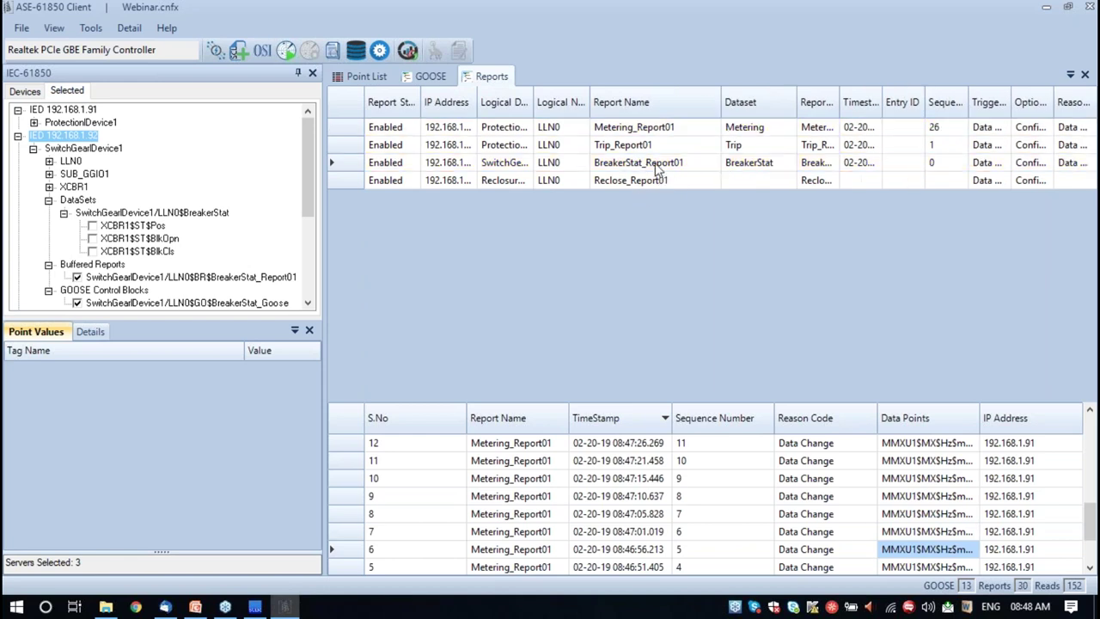
pyautogui.click(659, 165)
pyautogui.moveTo(928, 447)
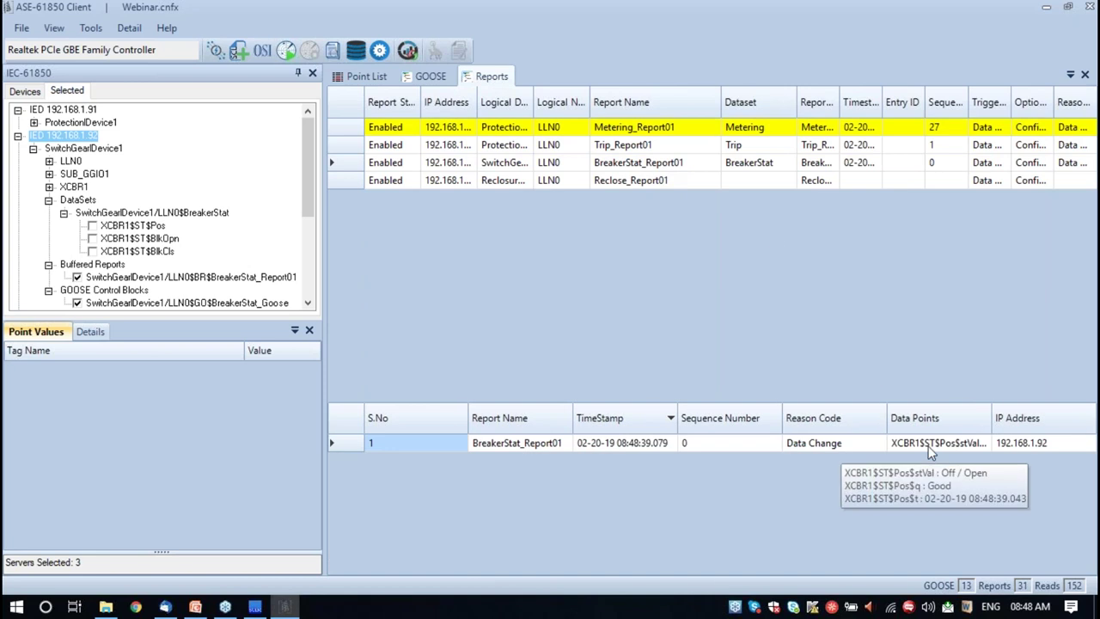
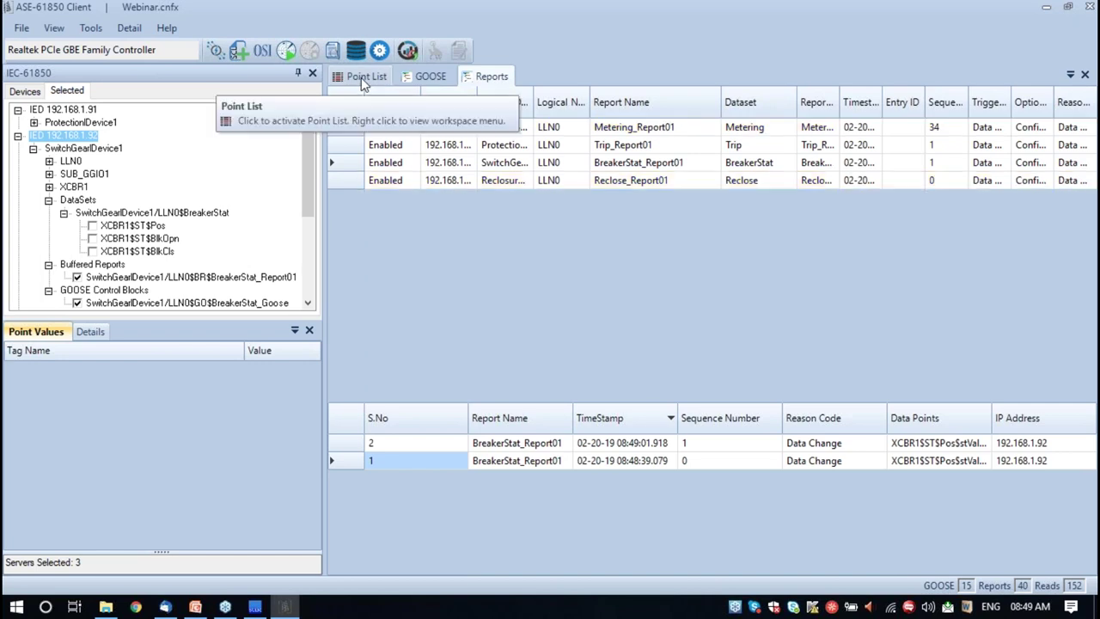
# Compare the GOOSE list's state changes with the XCBR1 value history and update sources in the Point List
pyautogui.click(429, 76)
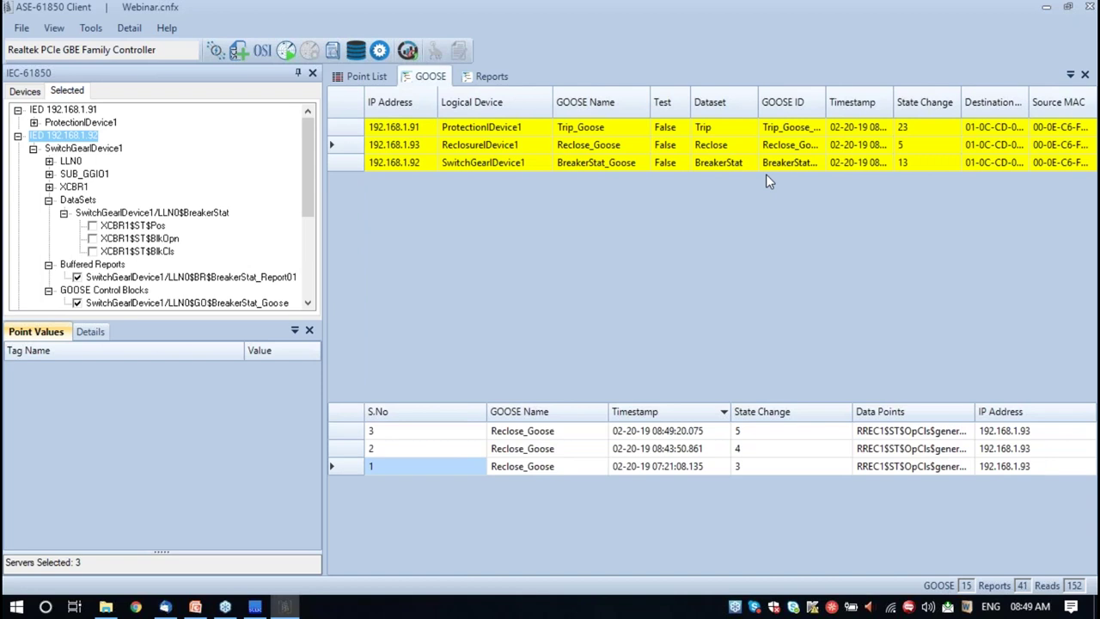
pyautogui.click(360, 78)
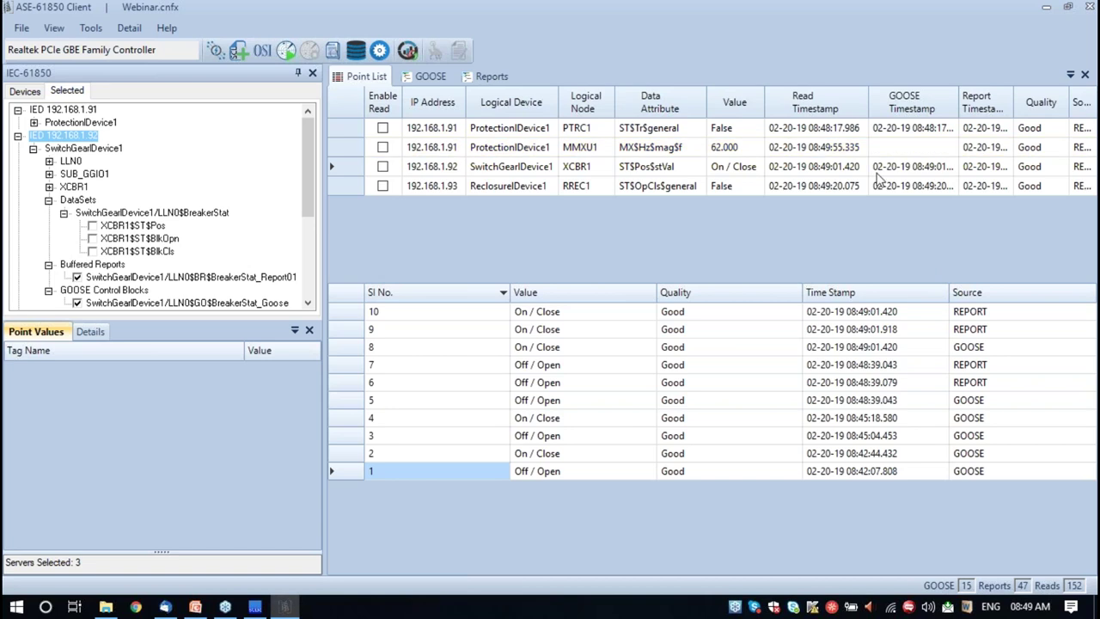
pyautogui.click(426, 76)
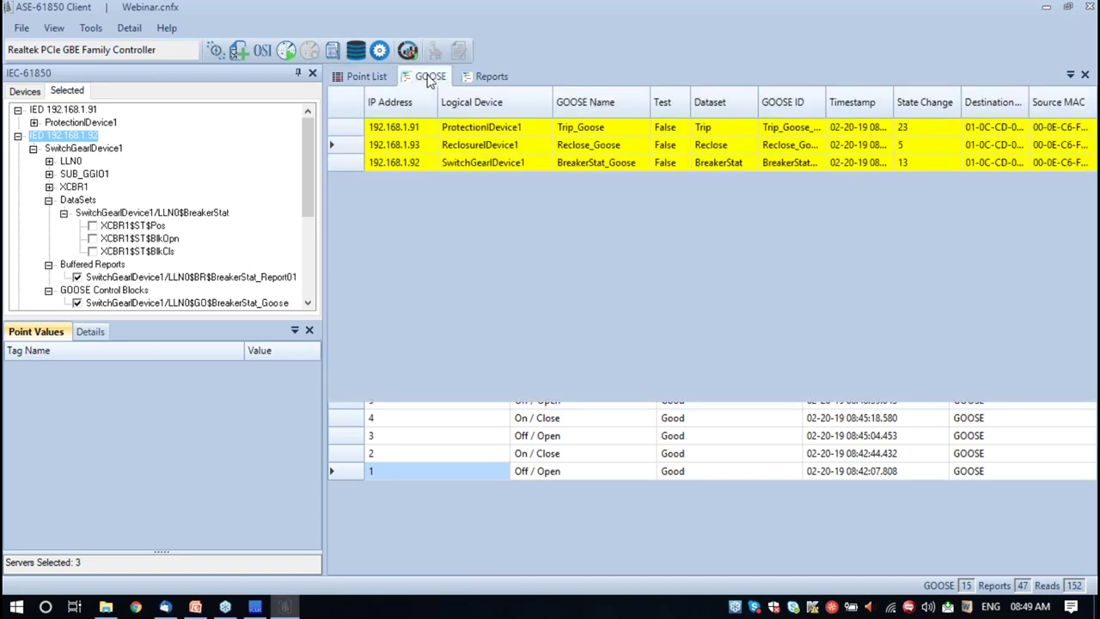
pyautogui.click(365, 76)
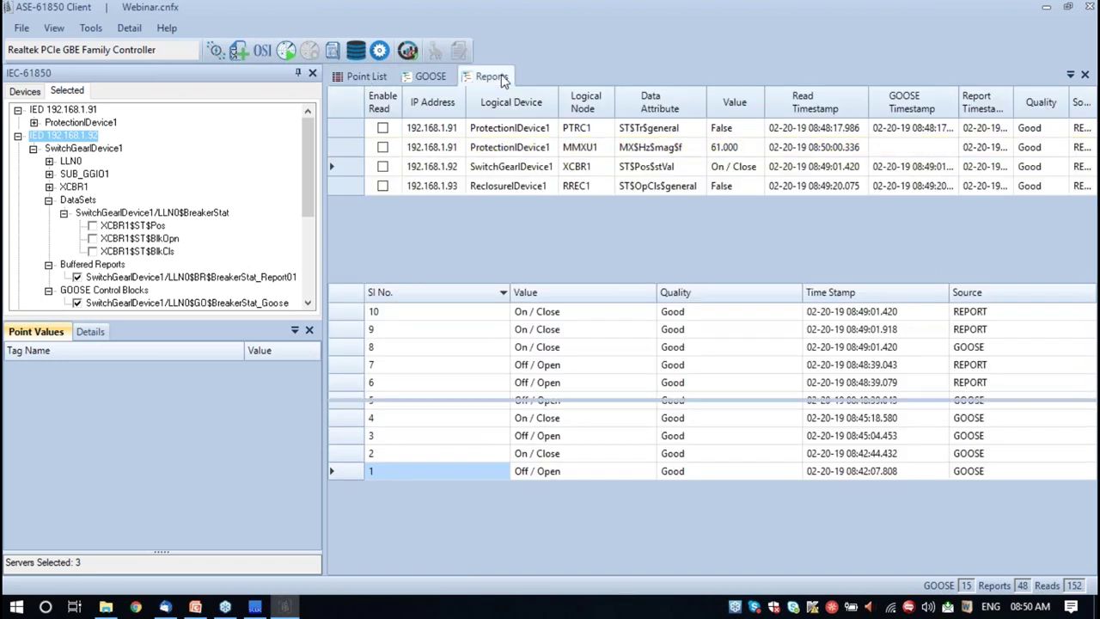
# Expand XCBR1's CO branch under SwitchGearIDevice1 of IED 192.168.1.92 and show the point values of its $Pos object
pyautogui.click(493, 77)
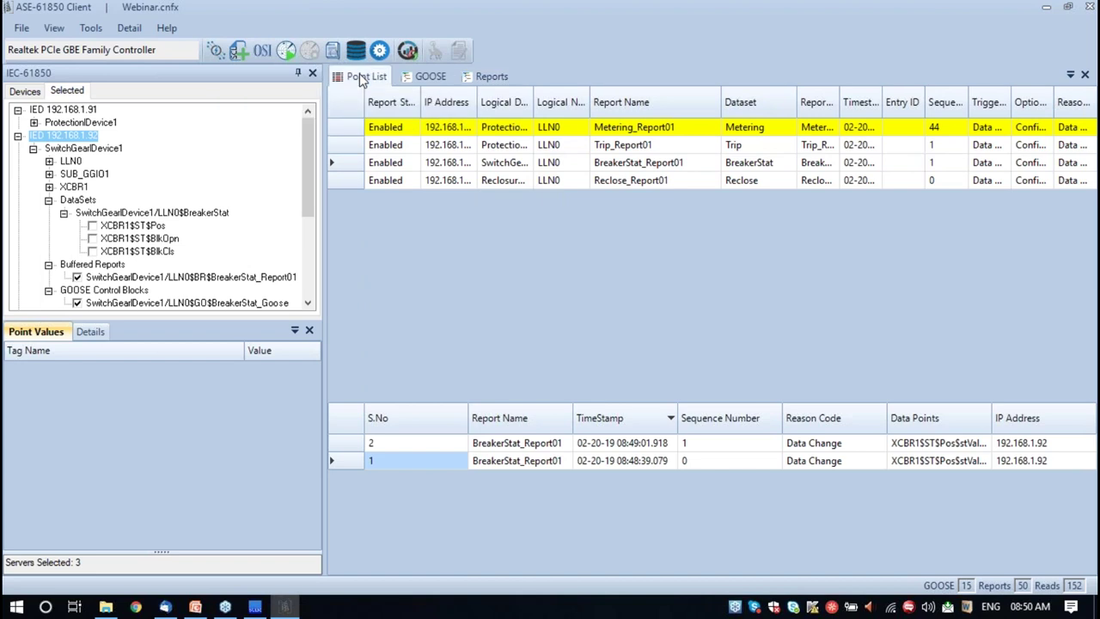
pyautogui.click(362, 77)
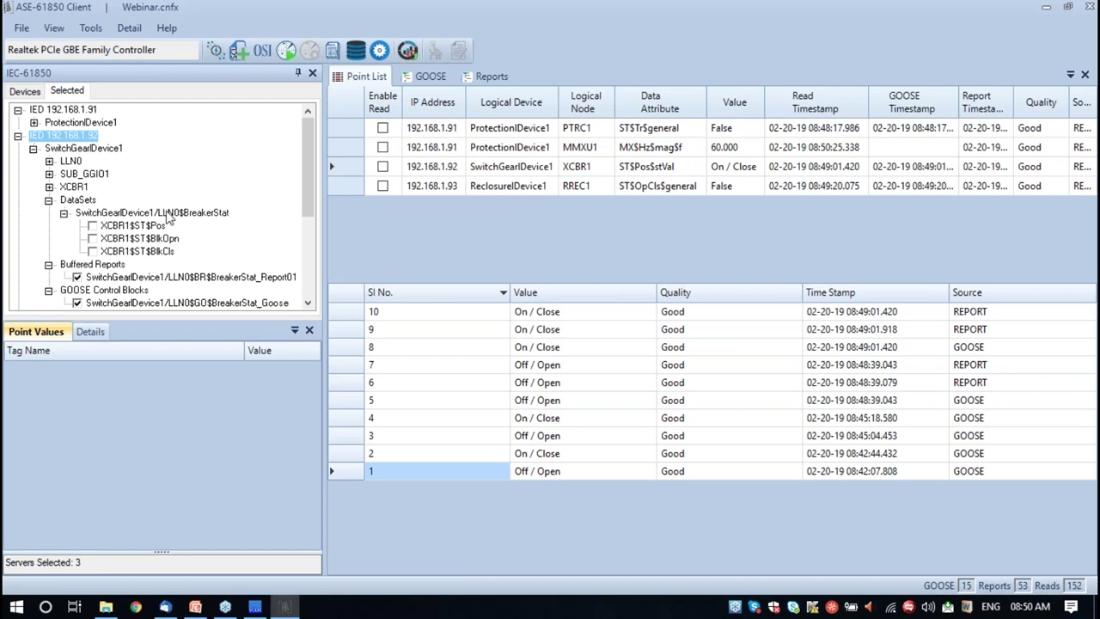
pyautogui.moveTo(306, 158); pyautogui.dragTo(323, 252)
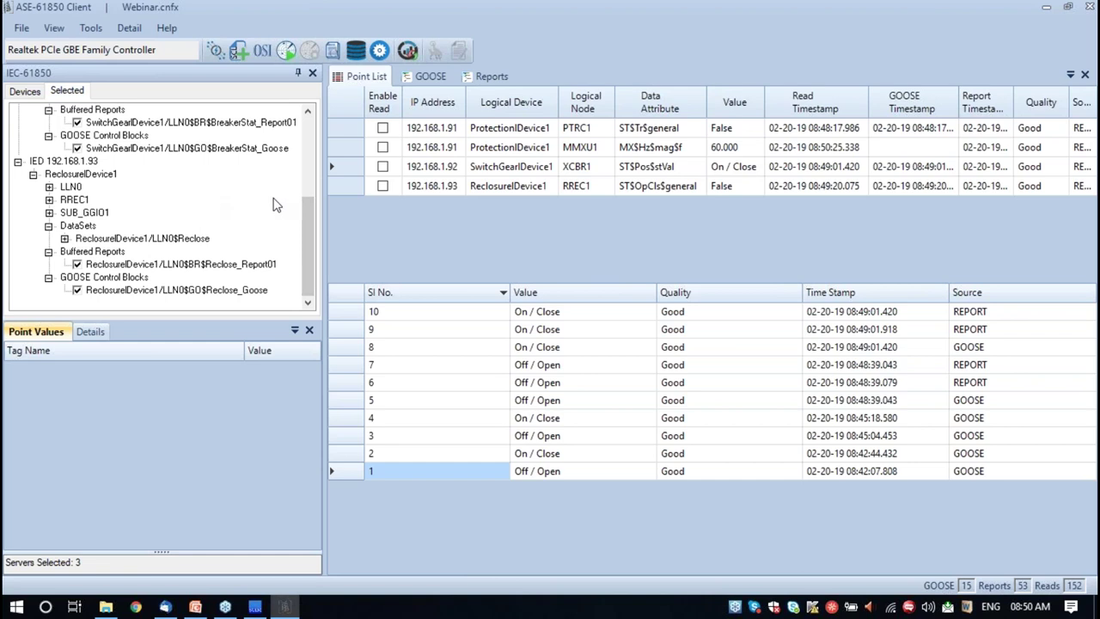
pyautogui.moveTo(306, 237); pyautogui.dragTo(308, 155)
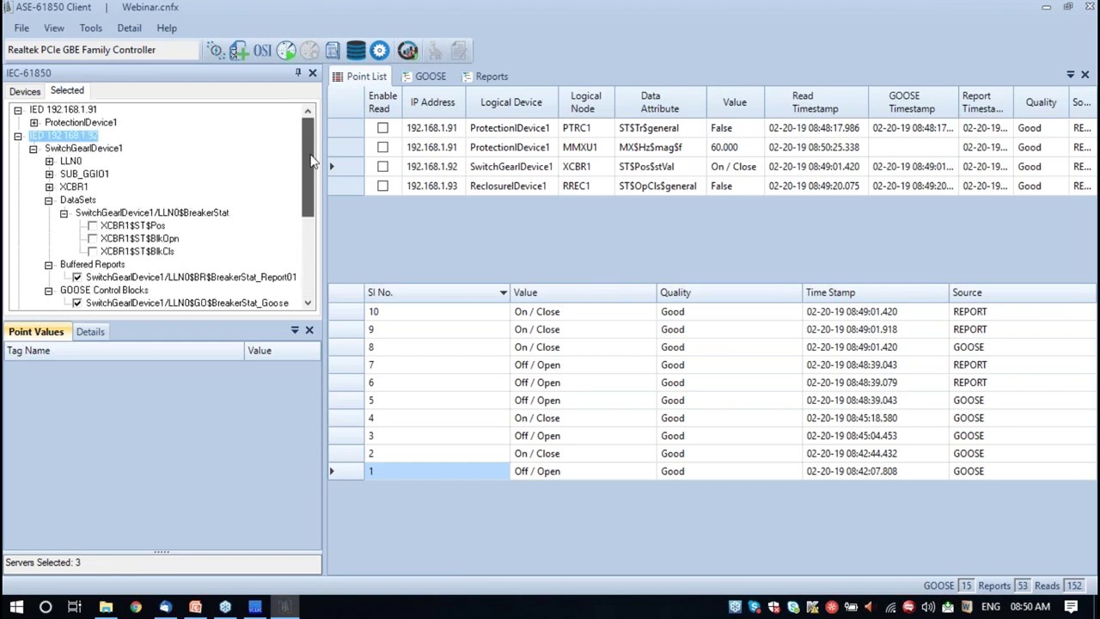
pyautogui.click(49, 186)
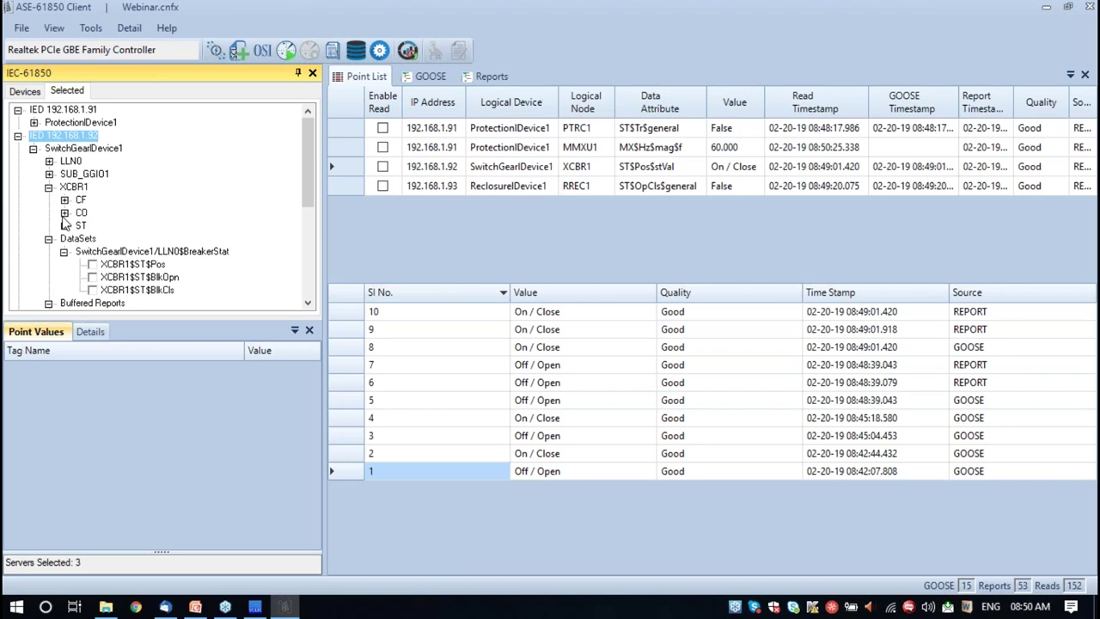
pyautogui.click(64, 213)
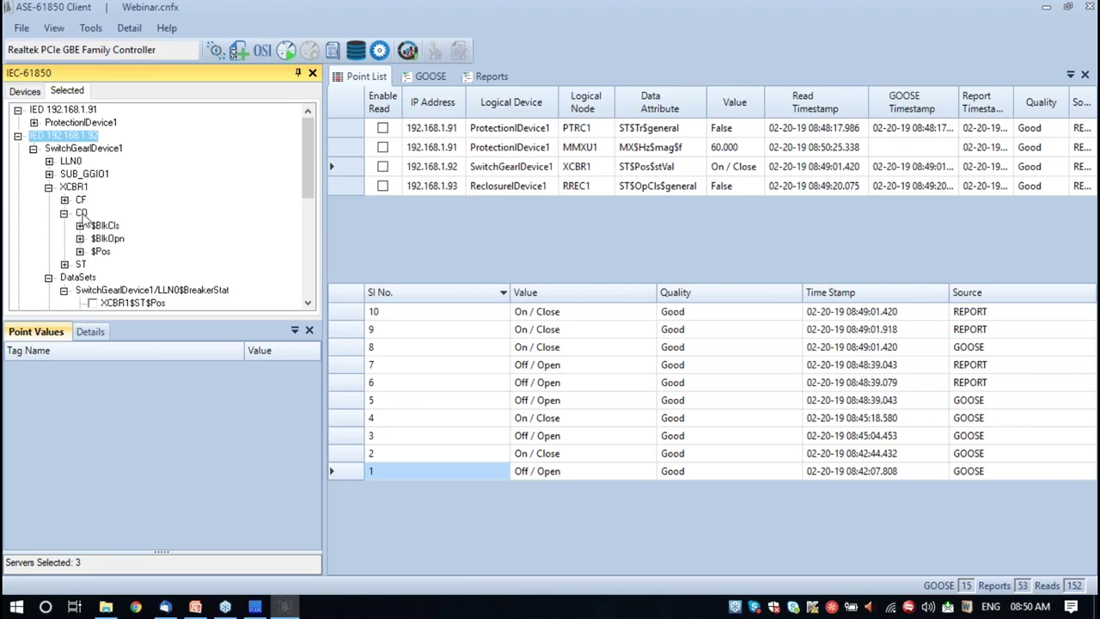
pyautogui.click(112, 256)
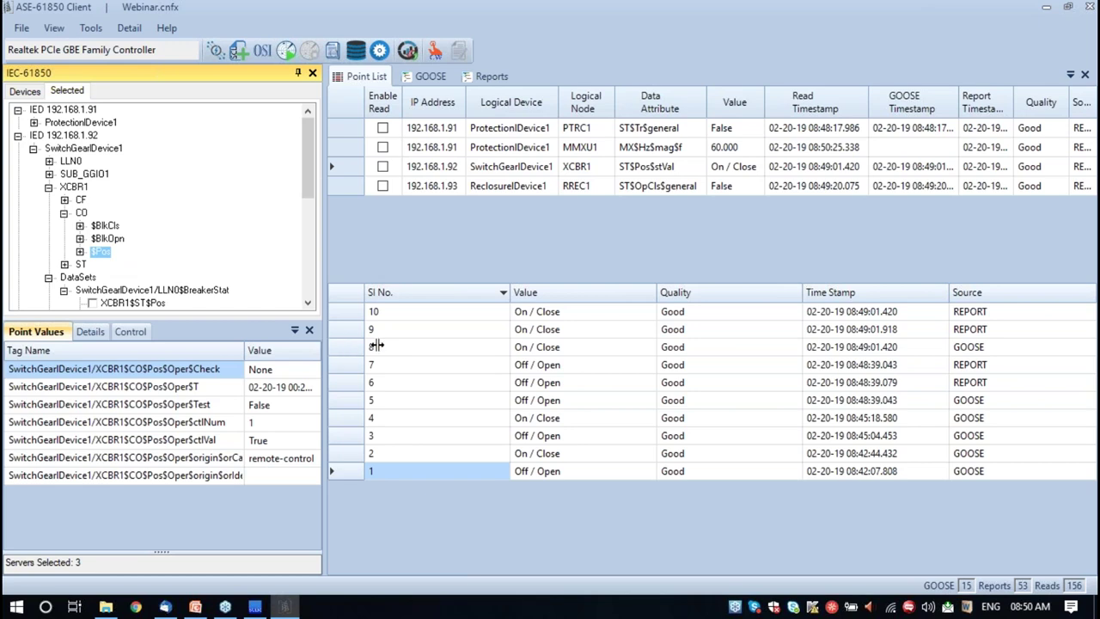
# Widen the device tree and point values area, and show the control operation attributes of XCBR1's CO $Pos
pyautogui.moveTo(376, 344); pyautogui.dragTo(377, 345)
pyautogui.moveTo(284, 350)
pyautogui.mouseDown()
pyautogui.moveTo(250, 350)
pyautogui.moveTo(267, 351)
pyautogui.mouseUp()
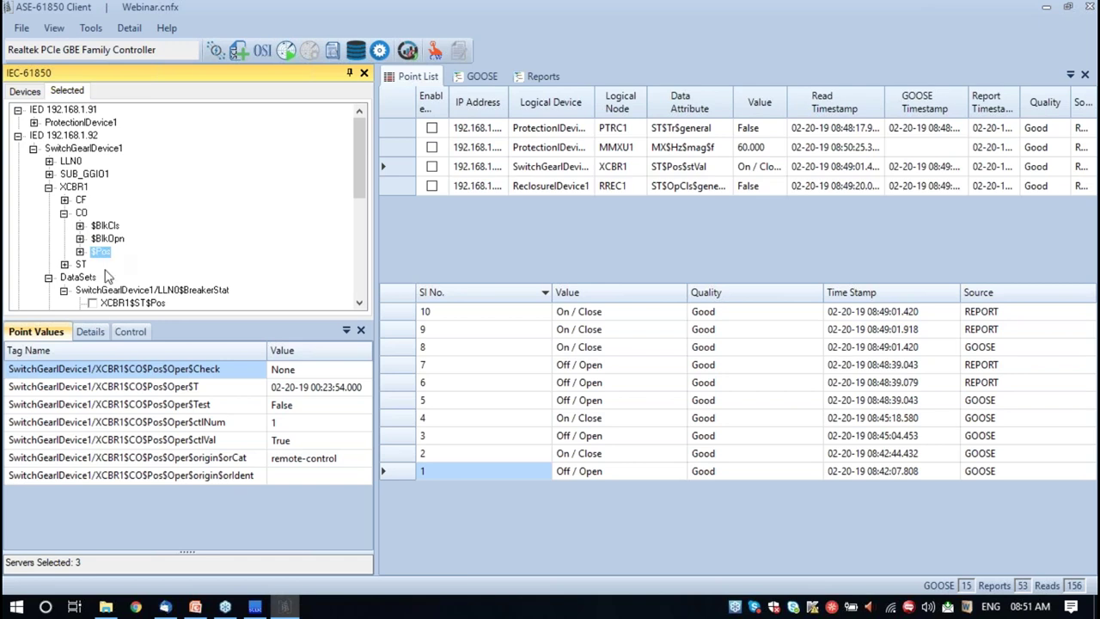
pyautogui.click(136, 335)
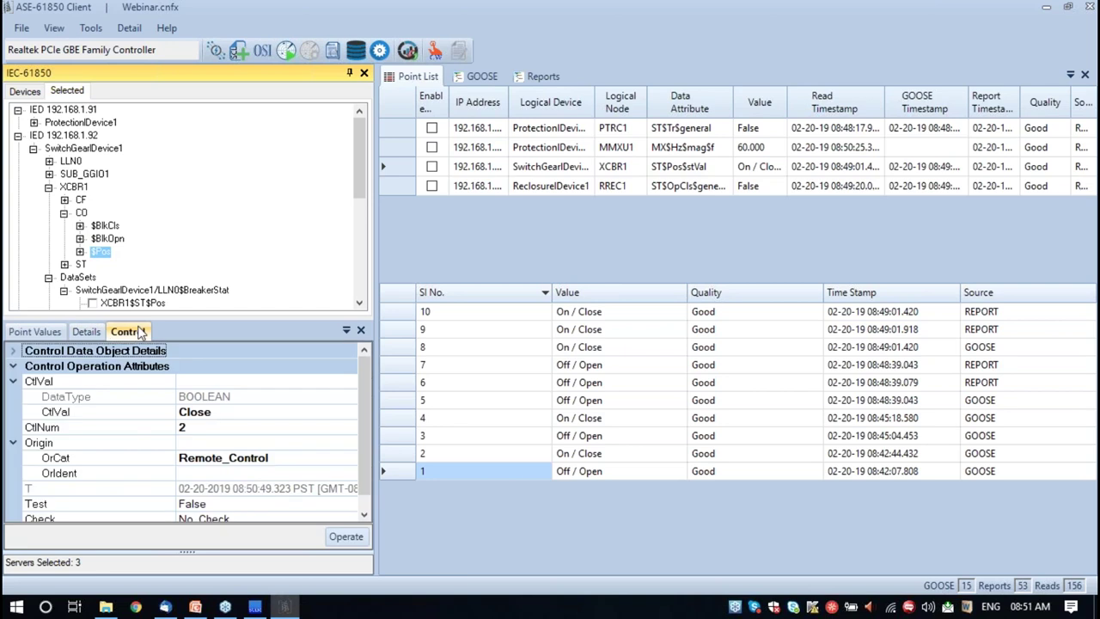
# Expand XCBR1's ST branch and view the details and point values of its $Pos status object
pyautogui.click(64, 265)
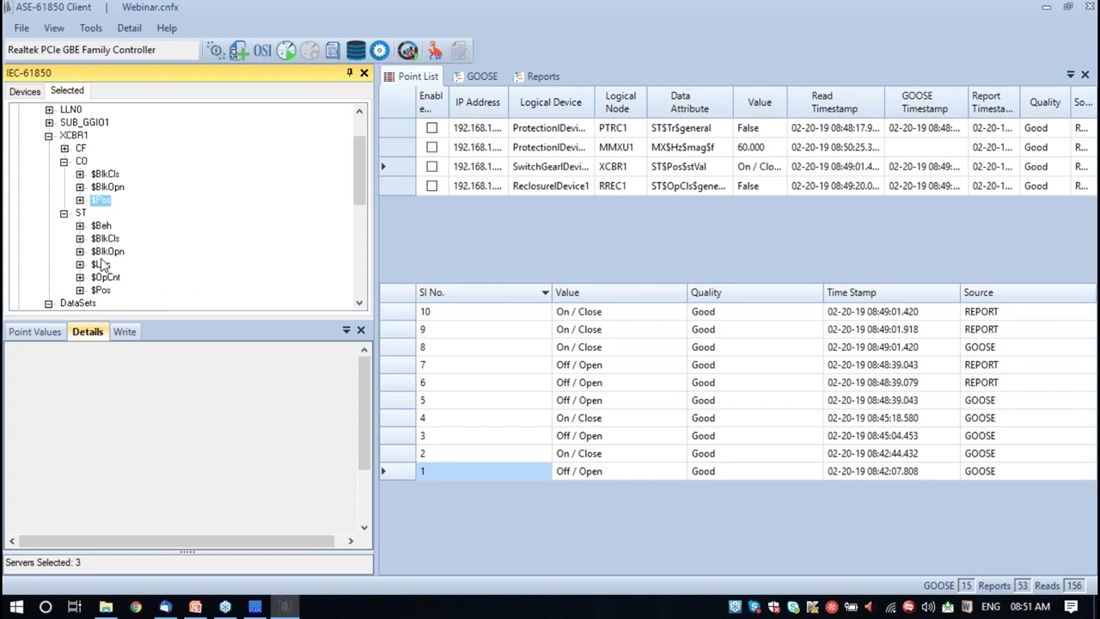
pyautogui.click(101, 291)
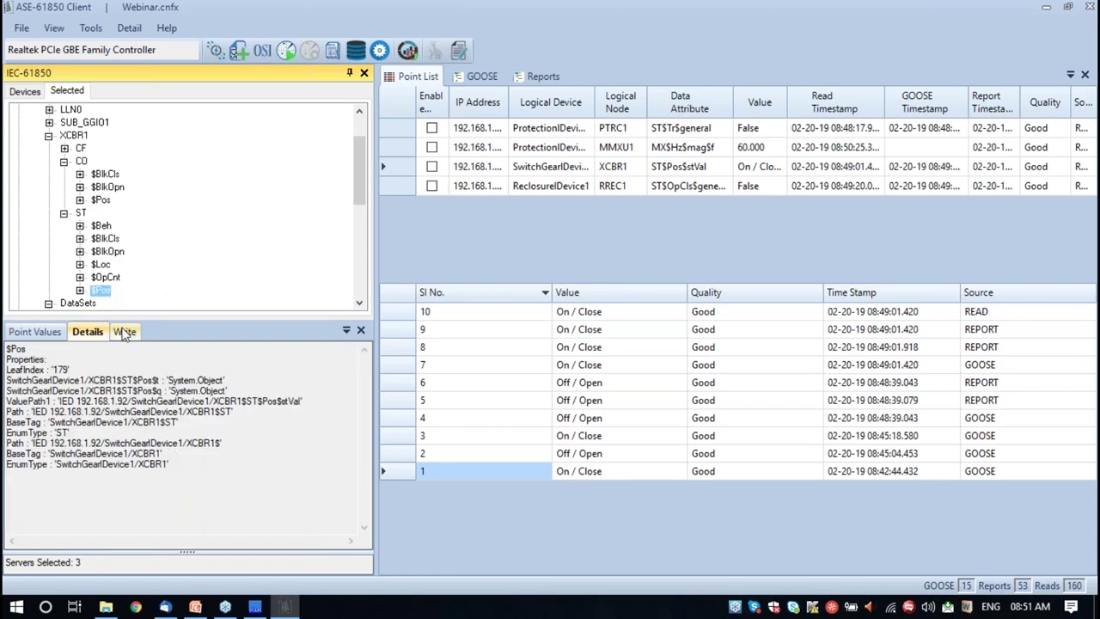
pyautogui.click(51, 332)
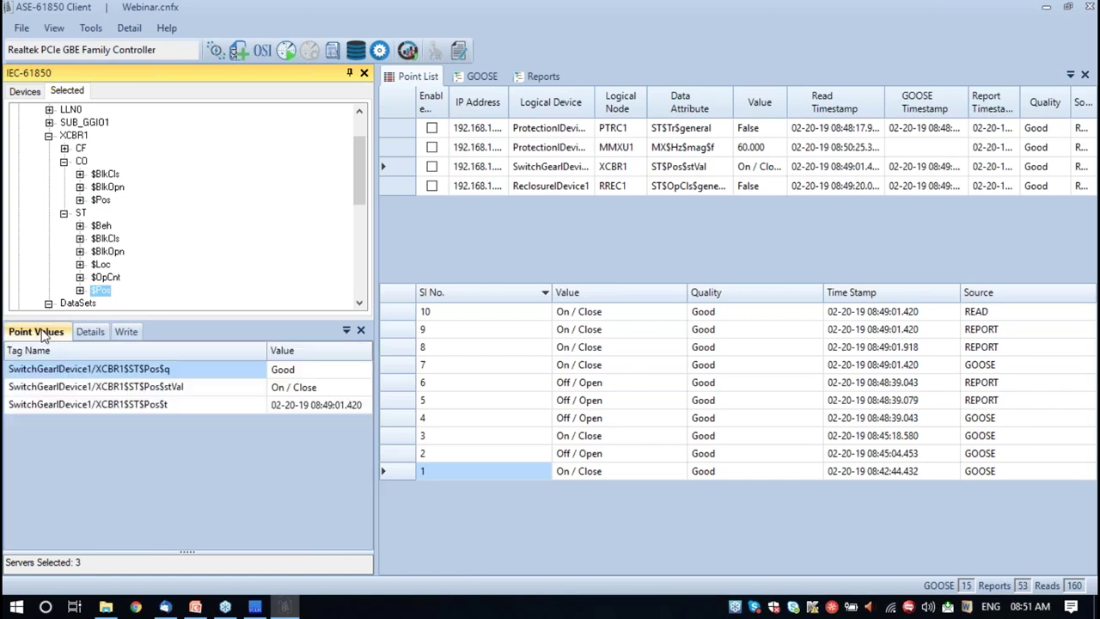
# Bring back the control attributes of XCBR1's CO $Pos and widen the Point List's Value column
pyautogui.click(101, 200)
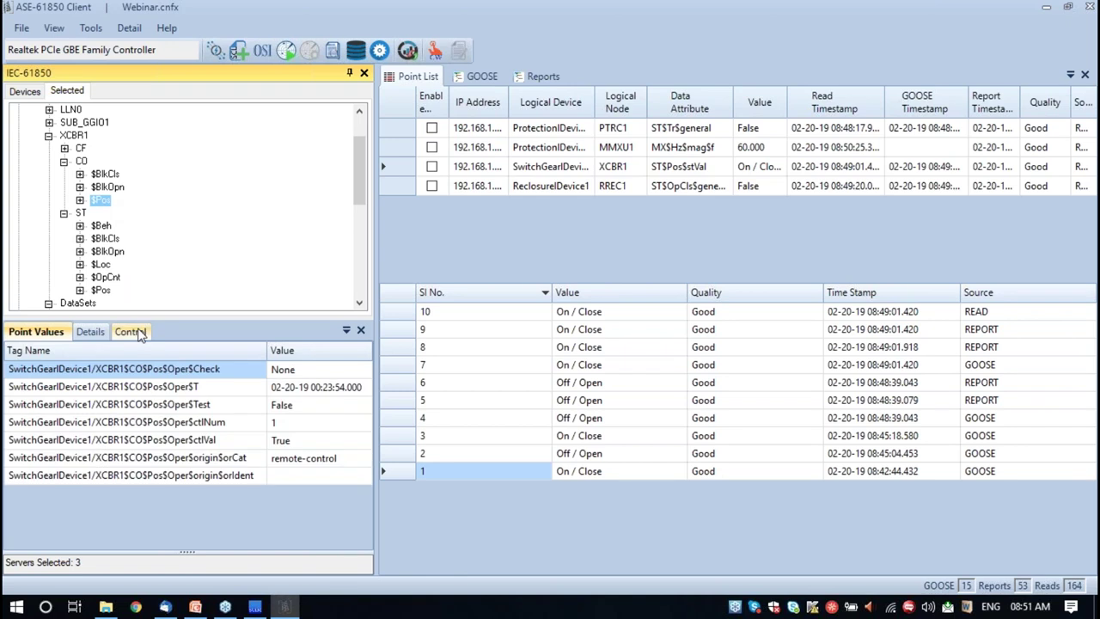
pyautogui.click(131, 332)
pyautogui.moveTo(363, 391); pyautogui.dragTo(358, 418)
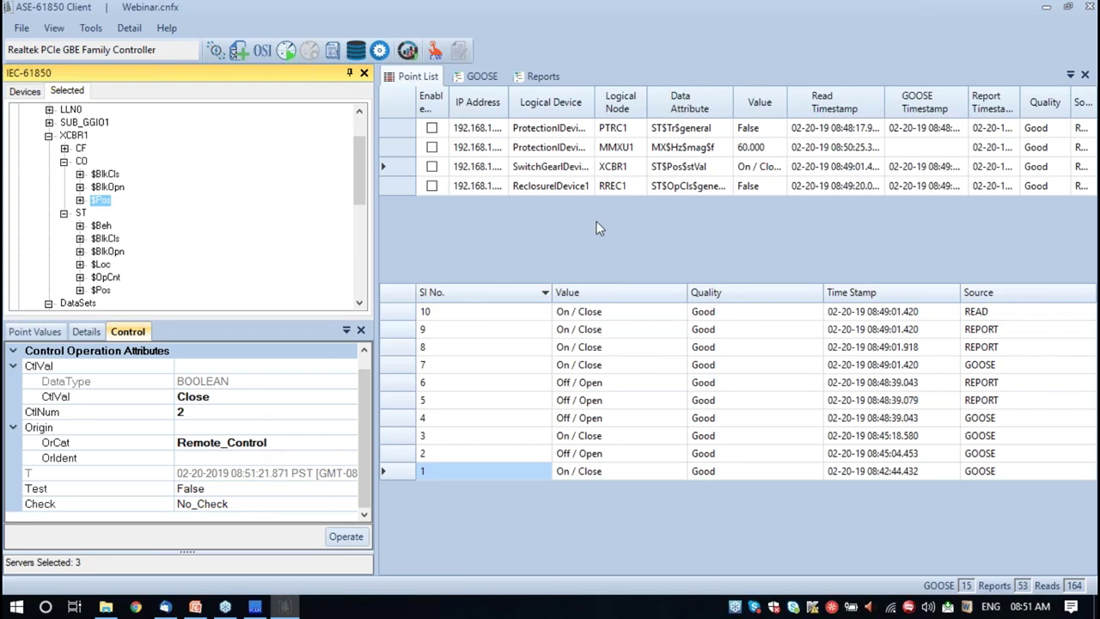
pyautogui.moveTo(788, 155); pyautogui.dragTo(823, 154)
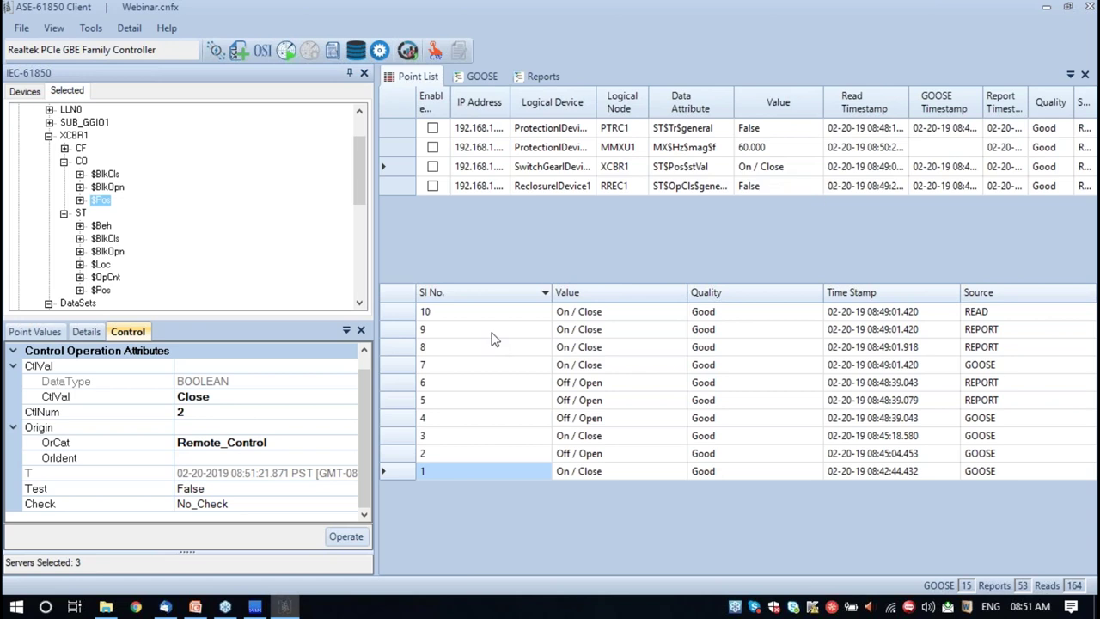
# Set CtlVal of XCBR1's CO $Pos to Open and operate the control while showing the XCBR1 stVal history
pyautogui.click(217, 404)
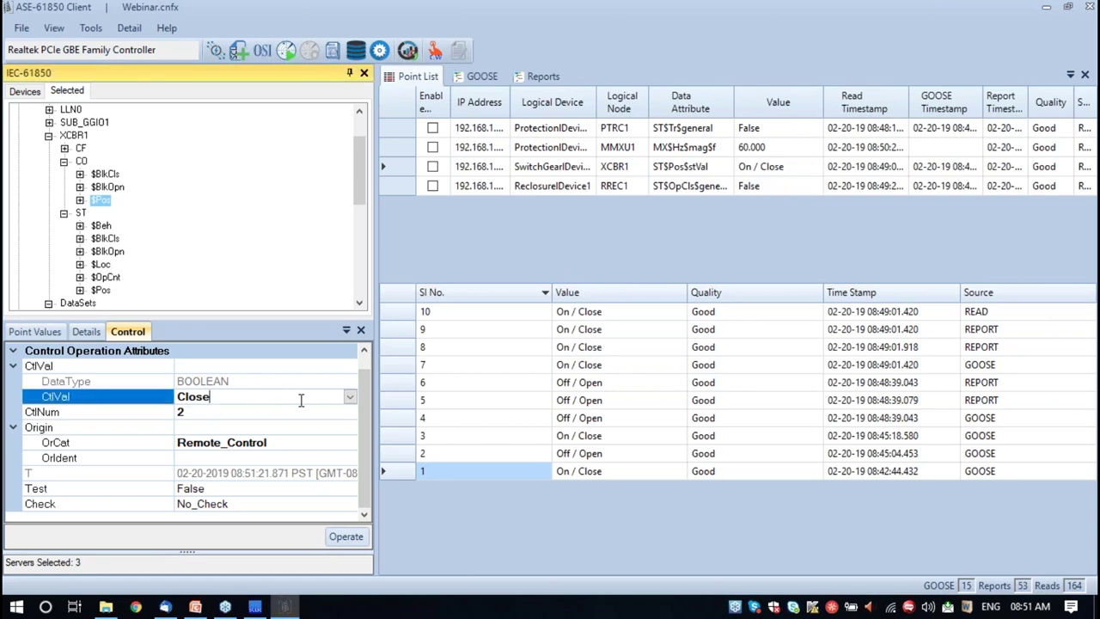
pyautogui.click(349, 397)
pyautogui.click(196, 427)
pyautogui.click(693, 166)
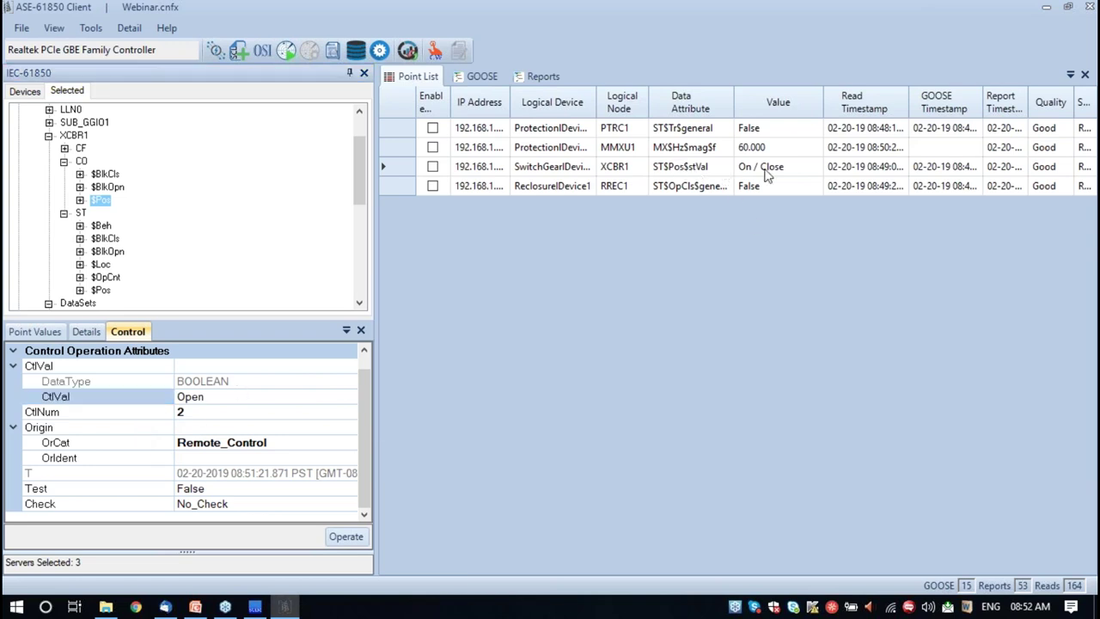
pyautogui.click(207, 397)
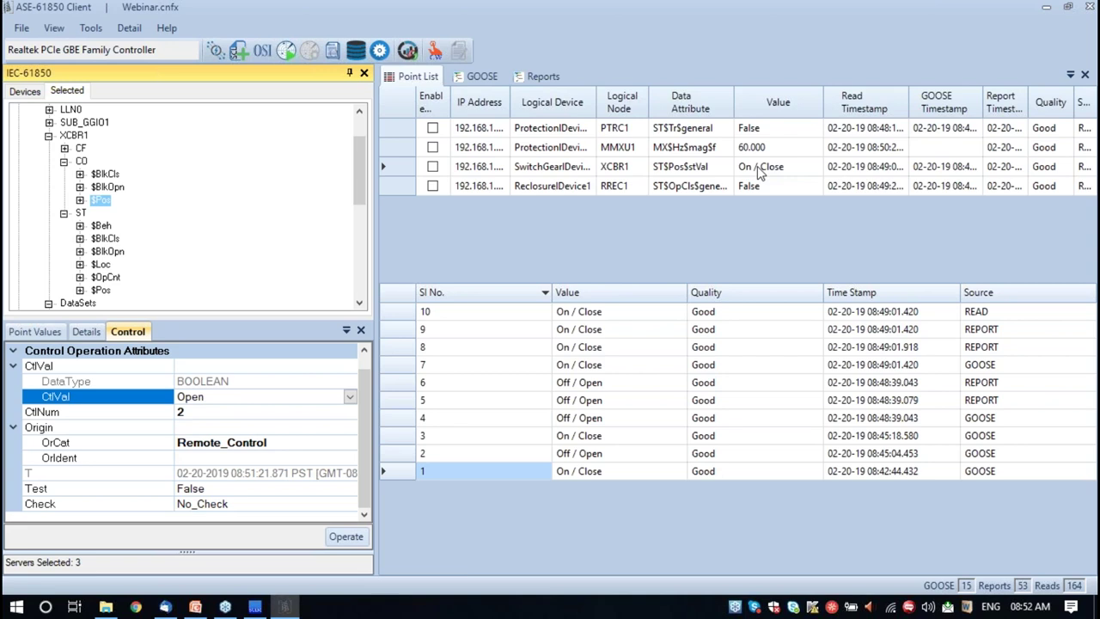
pyautogui.click(345, 538)
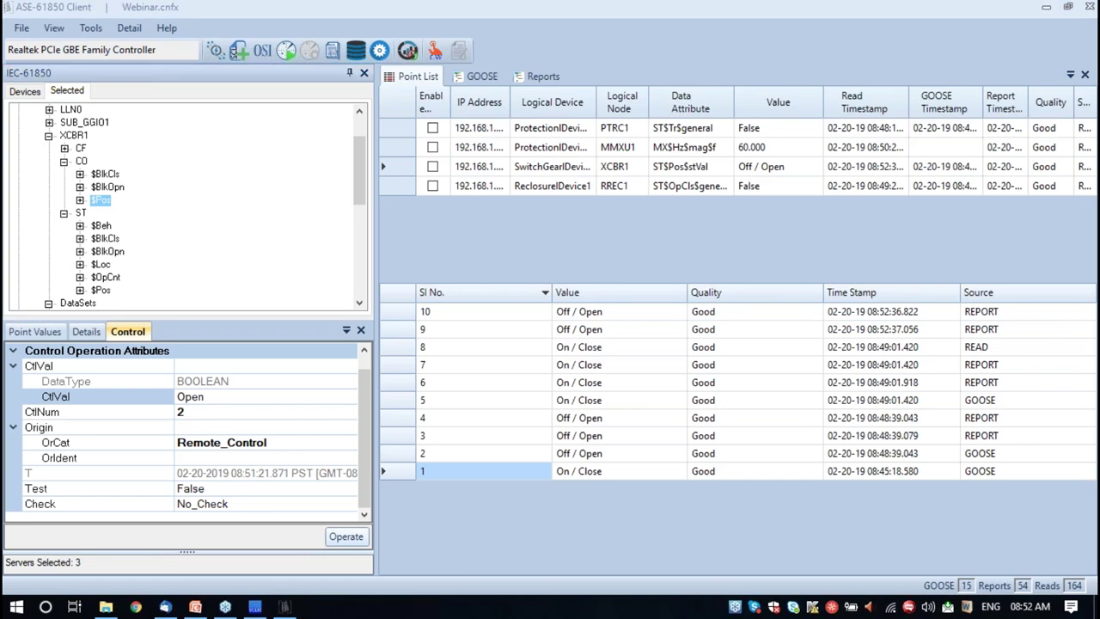
# Check the XCBR1 stVal point and the data points of the newest BreakerStat_Report01 entry, ending on the Point List
pyautogui.click(749, 167)
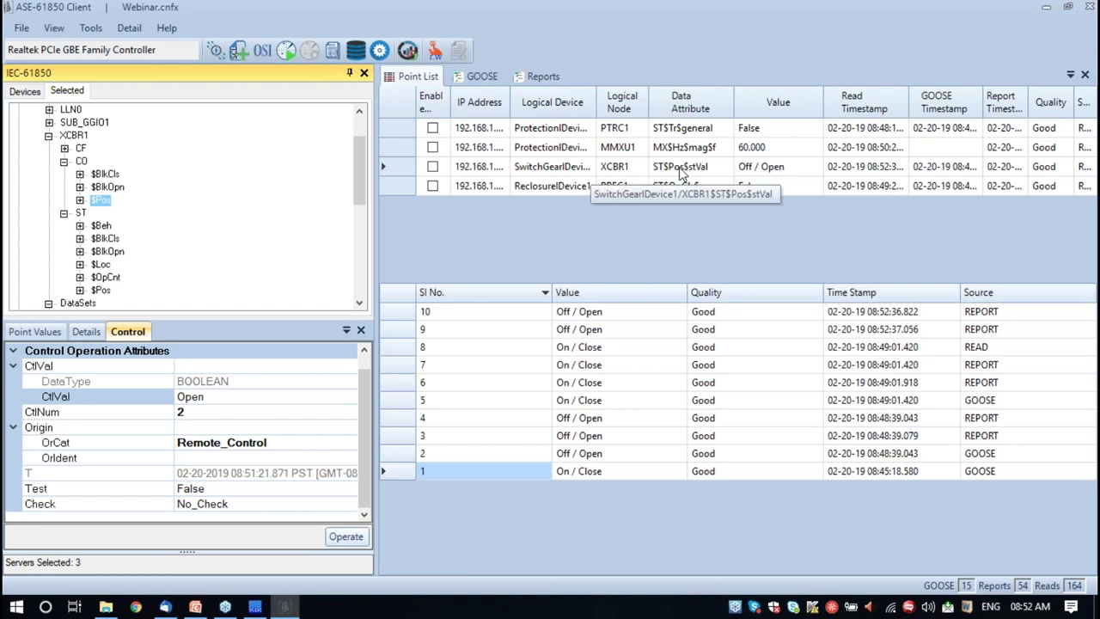
pyautogui.click(557, 82)
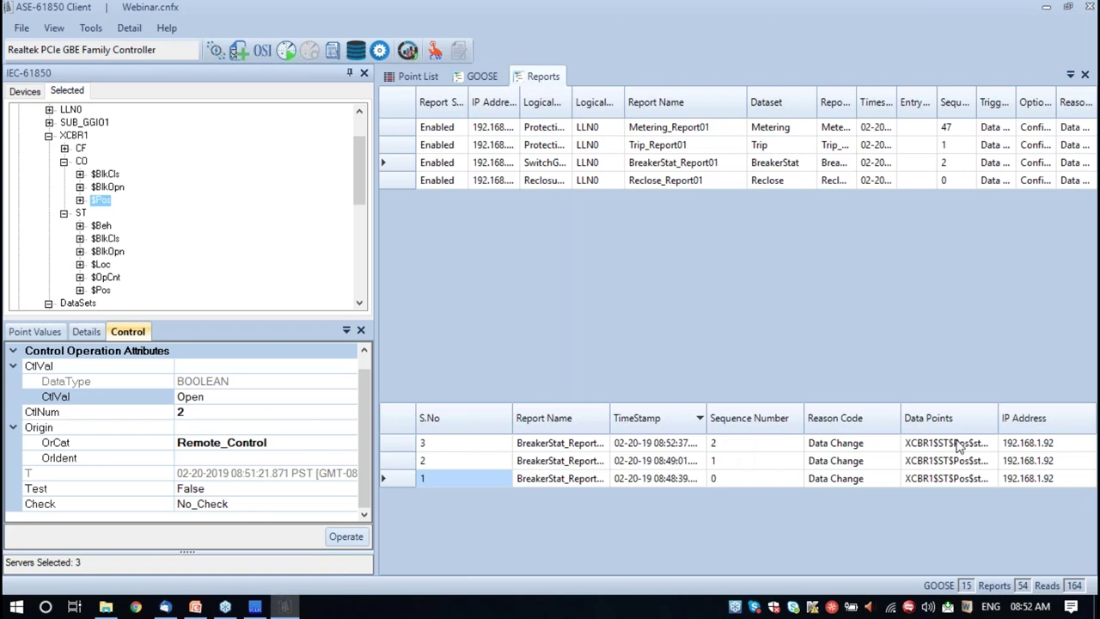
pyautogui.moveTo(960, 441)
pyautogui.click(404, 76)
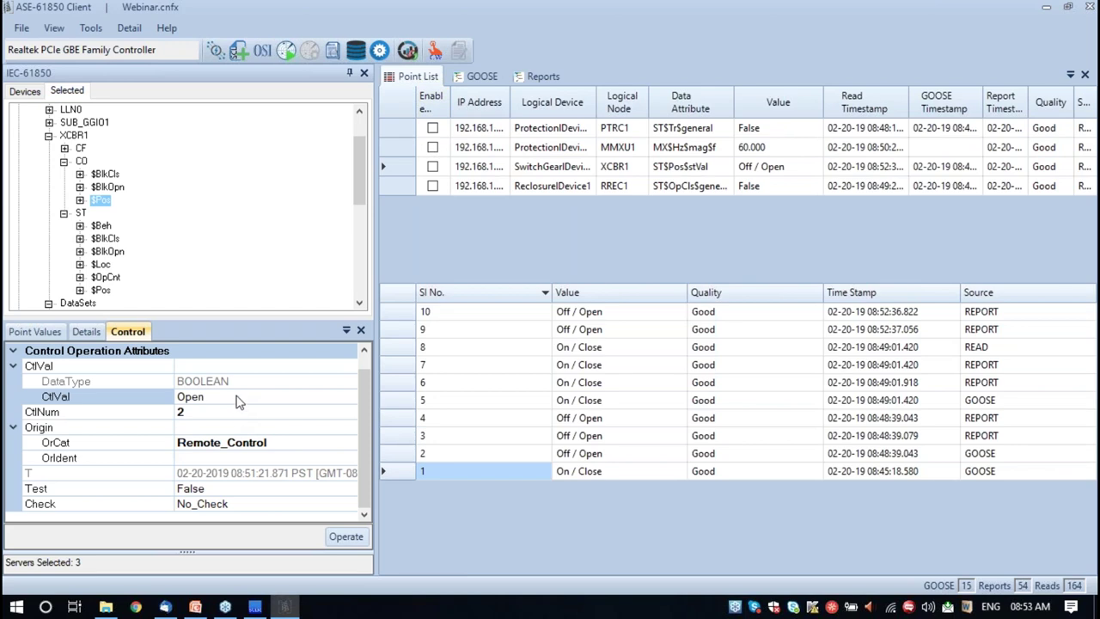
# Set CtlVal of XCBR1's CO $Pos to Close and operate the control
pyautogui.click(241, 398)
pyautogui.click(351, 397)
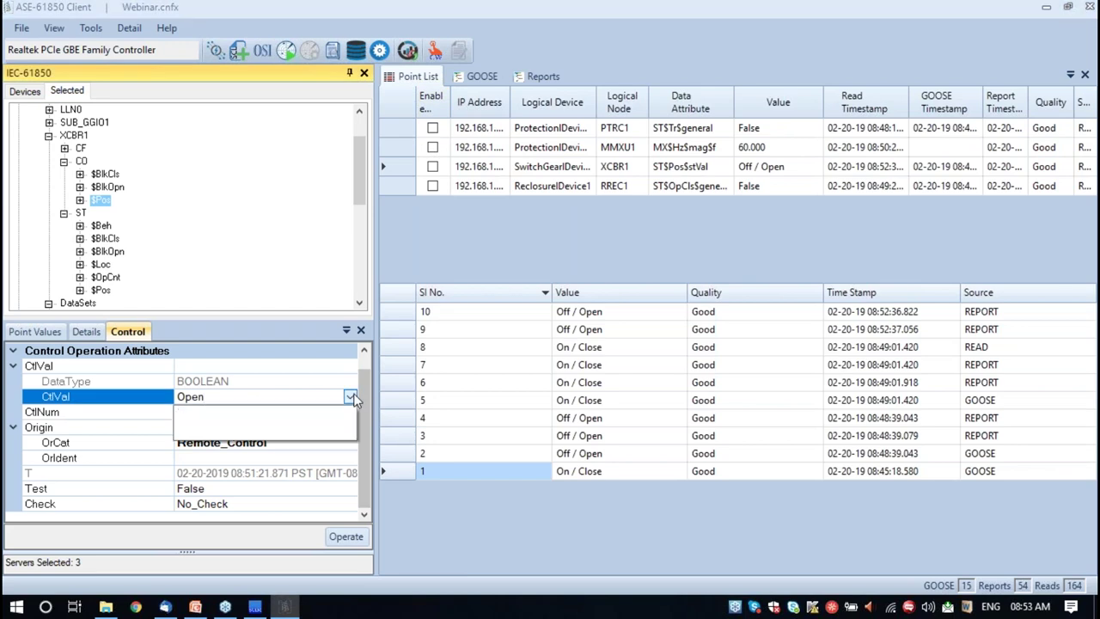
pyautogui.click(214, 417)
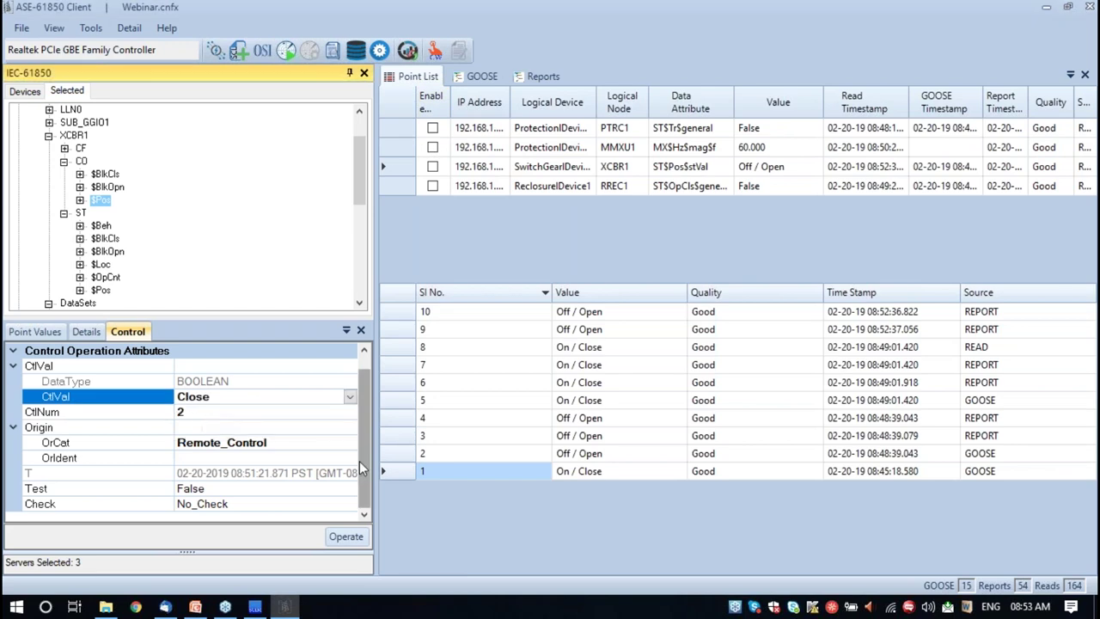
pyautogui.click(346, 537)
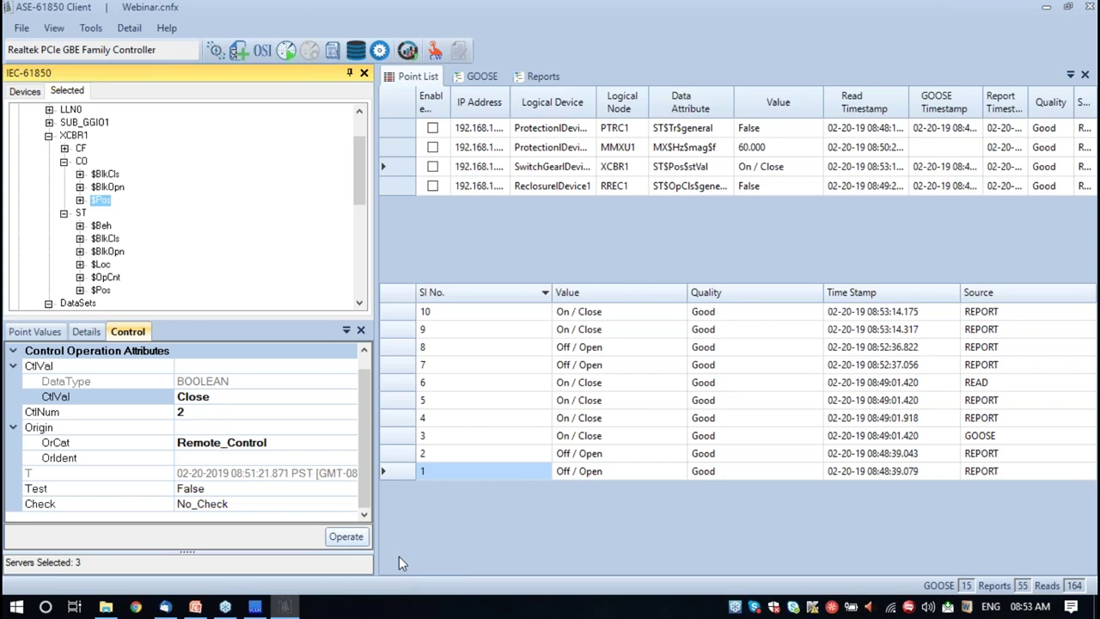
# Switch to Chrome and open the page ase-systems.com/ase-61850-download/
pyautogui.click(137, 610)
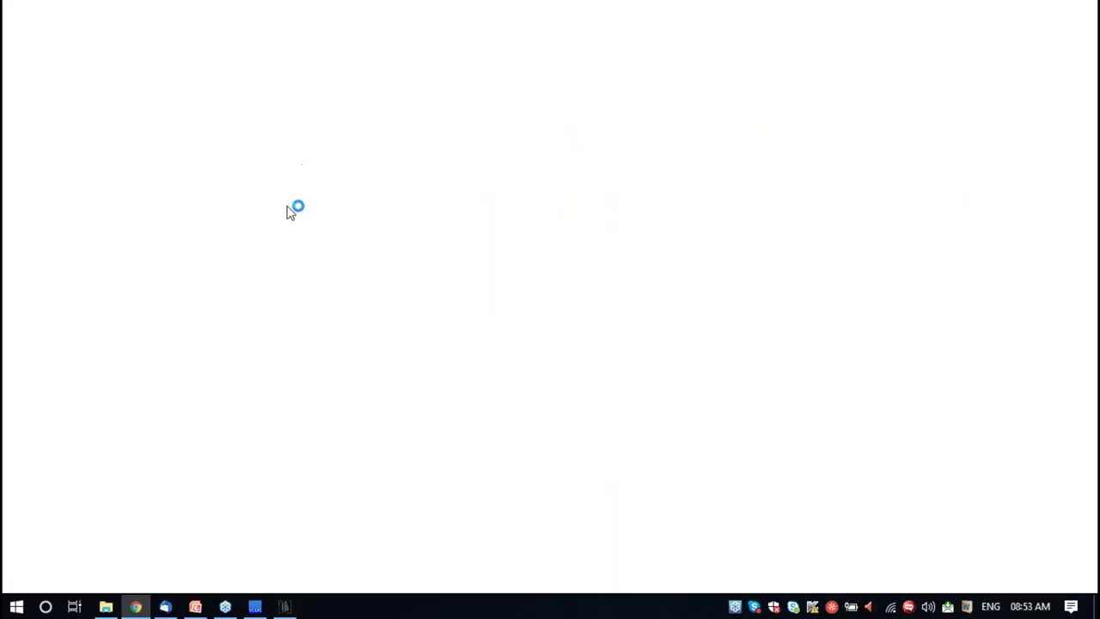
pyautogui.click(278, 40)
pyautogui.write('a')
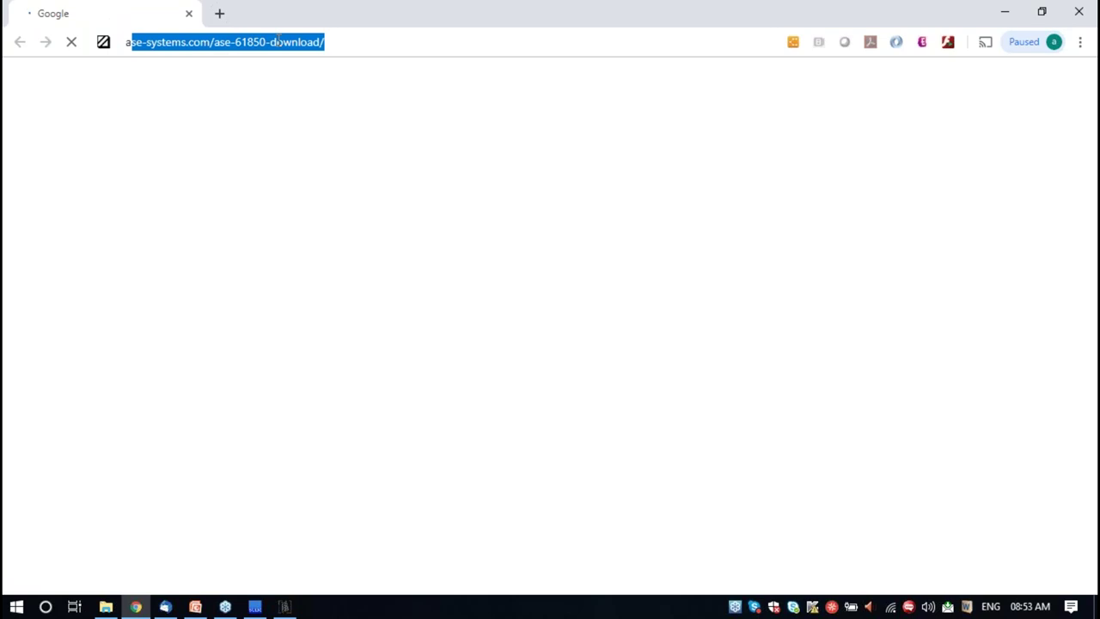
pyautogui.write('se')
pyautogui.press('Return')
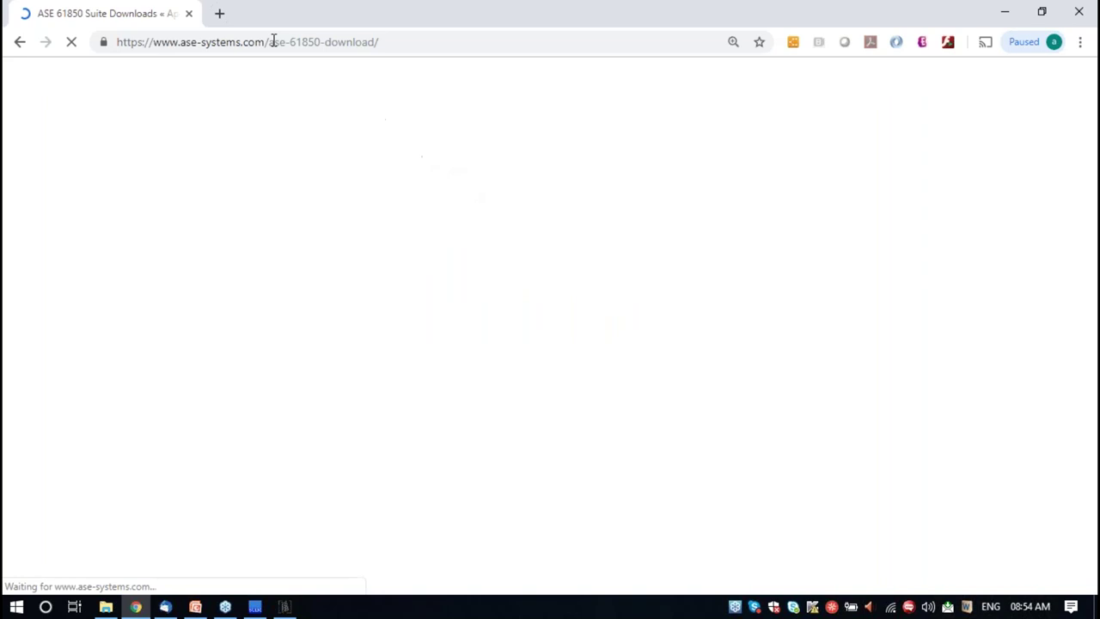
# Highlight the page's web address and examine the latest and prior releases of the ASE 61850 Suite tools
pyautogui.moveTo(403, 41); pyautogui.dragTo(96, 38)
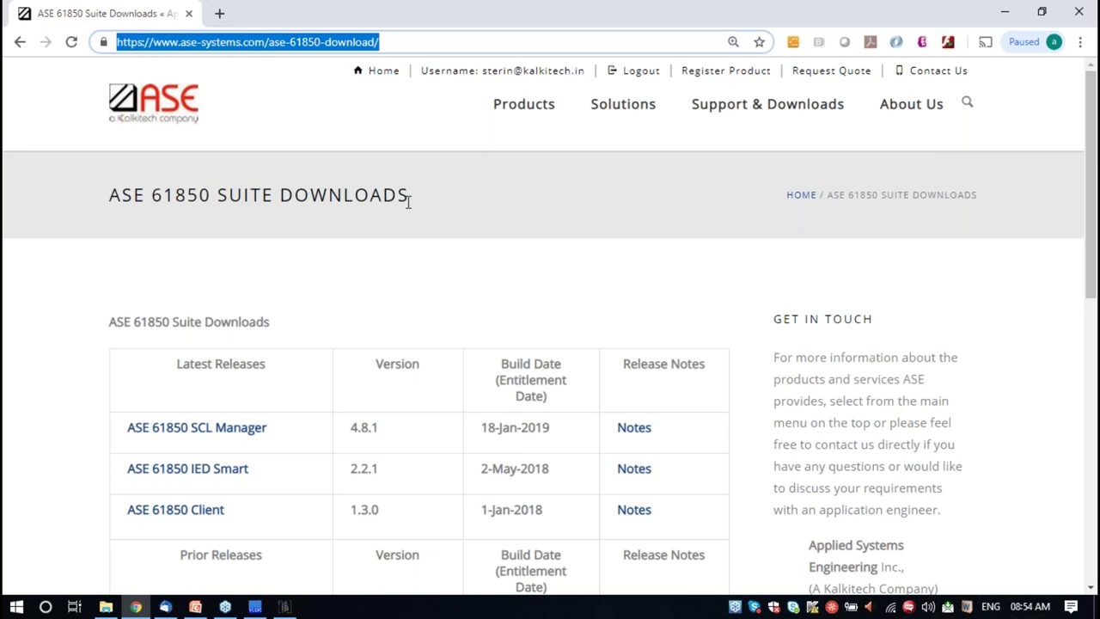
pyautogui.scroll(-1, 387, 307)
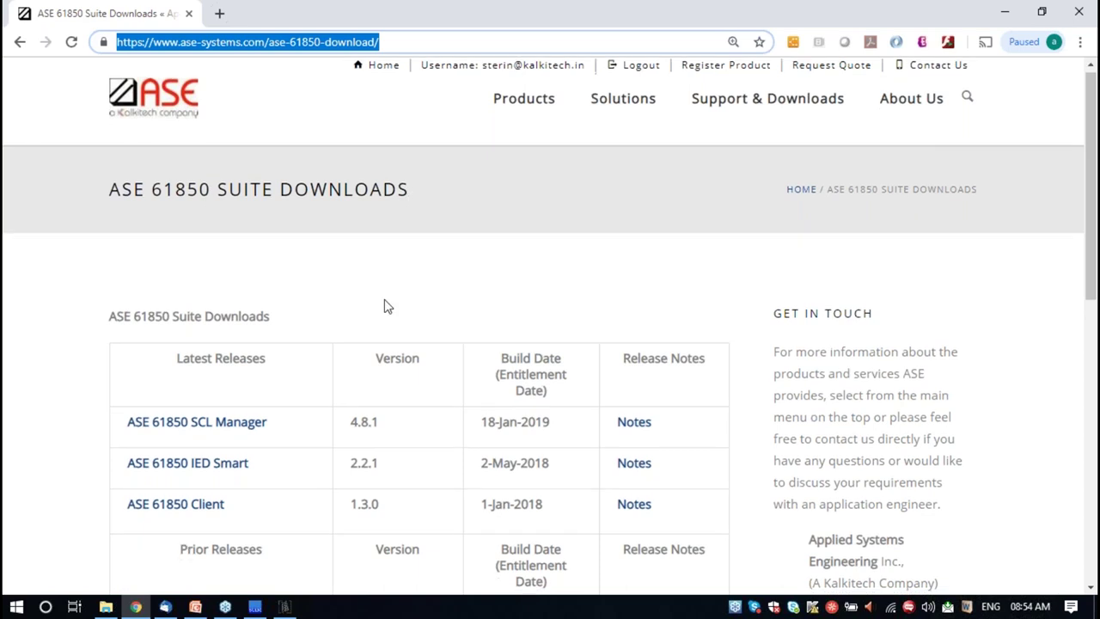
pyautogui.scroll(-1, 386, 306)
pyautogui.scroll(-2, 386, 307)
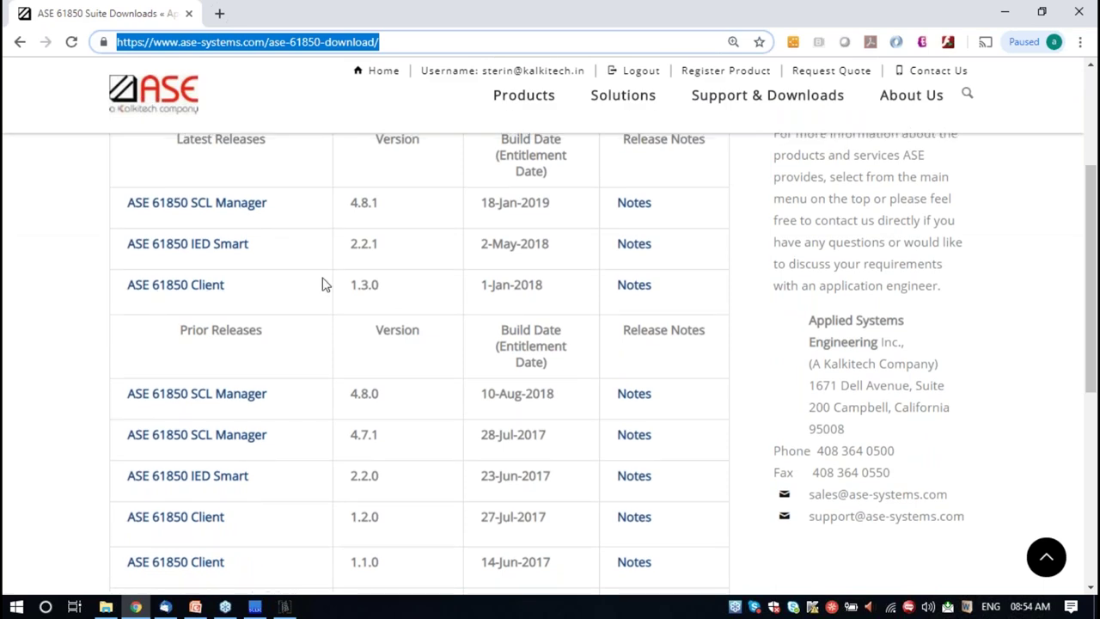
pyautogui.scroll(1, 325, 284)
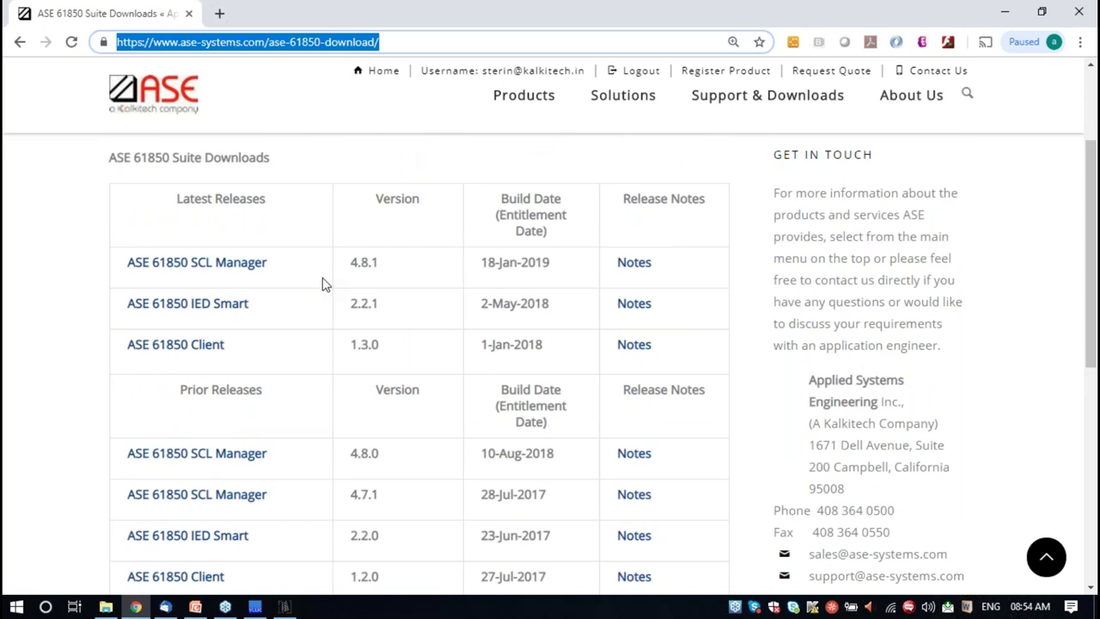
pyautogui.scroll(2, 325, 285)
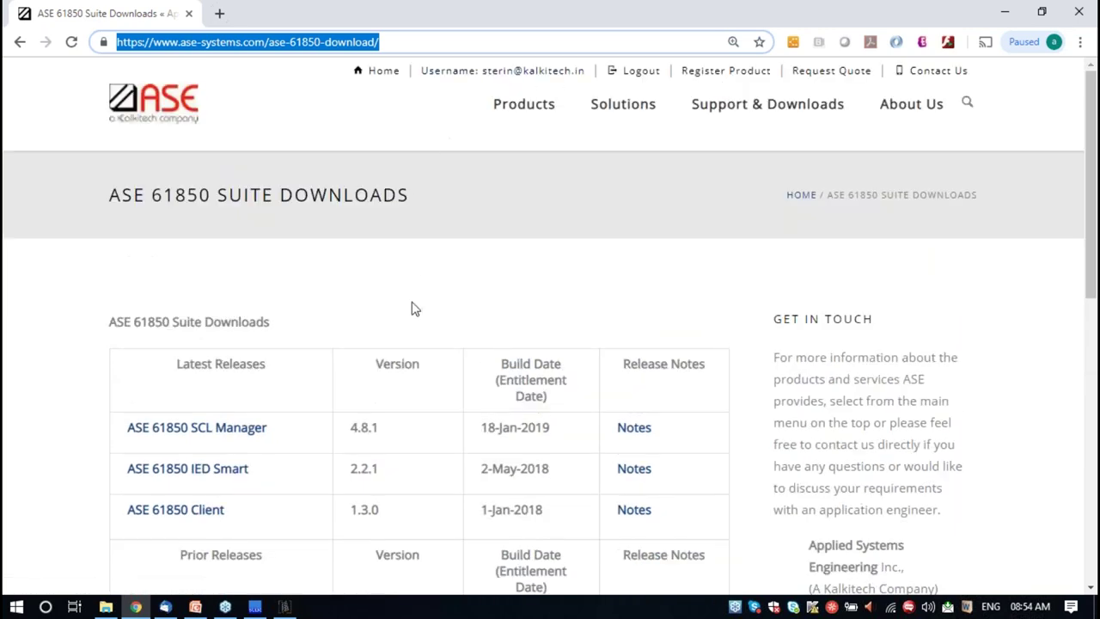
pyautogui.scroll(-3, 411, 309)
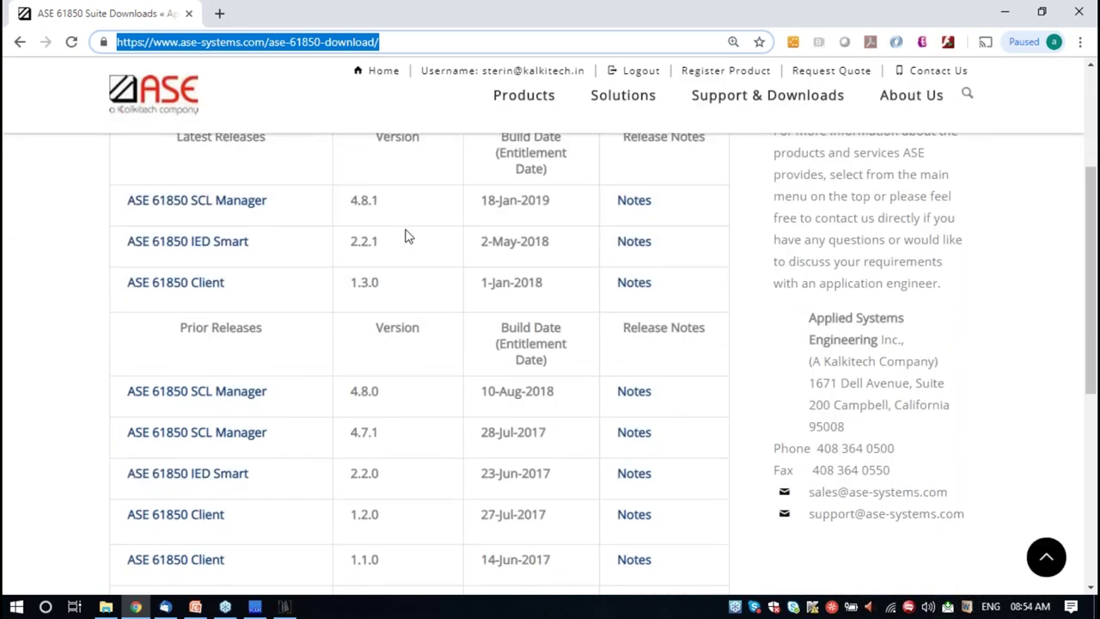
pyautogui.scroll(2, 408, 236)
pyautogui.scroll(1, 408, 236)
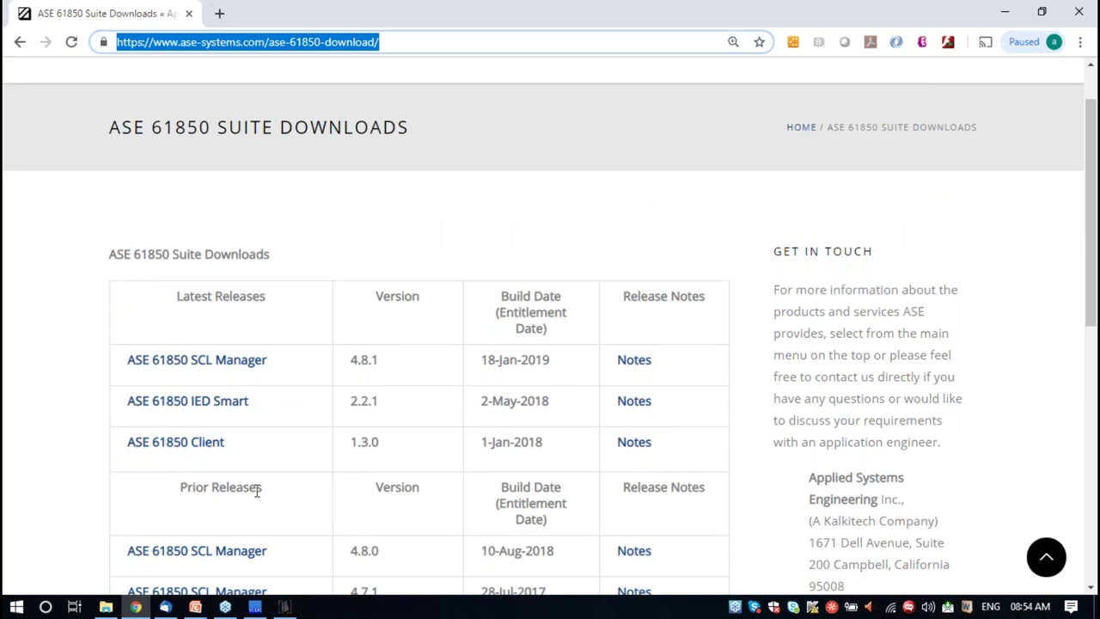
# Highlight the ASE 61850 Client entry under the latest releases, and view the ASE-61850 Client window before minimizing it
pyautogui.moveTo(240, 447); pyautogui.dragTo(120, 446)
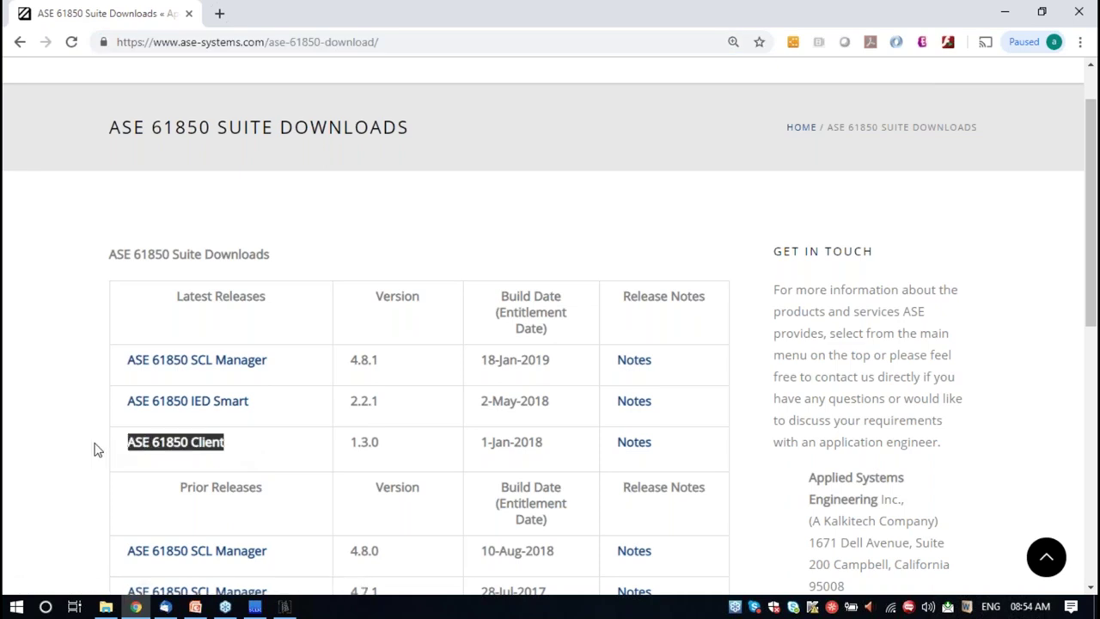
pyautogui.click(94, 450)
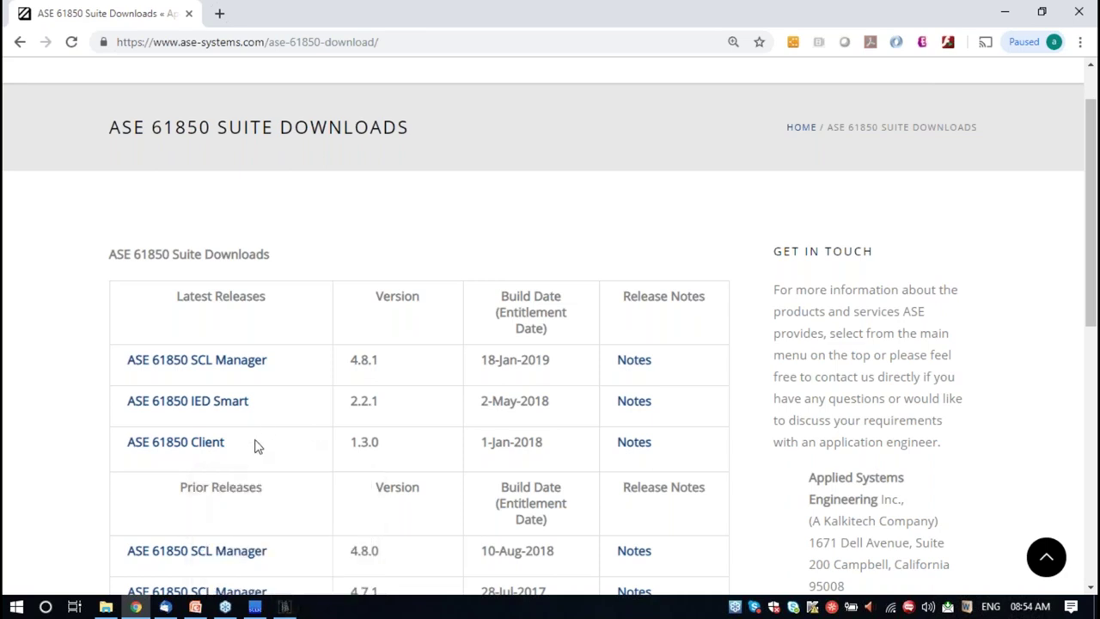
pyautogui.click(286, 607)
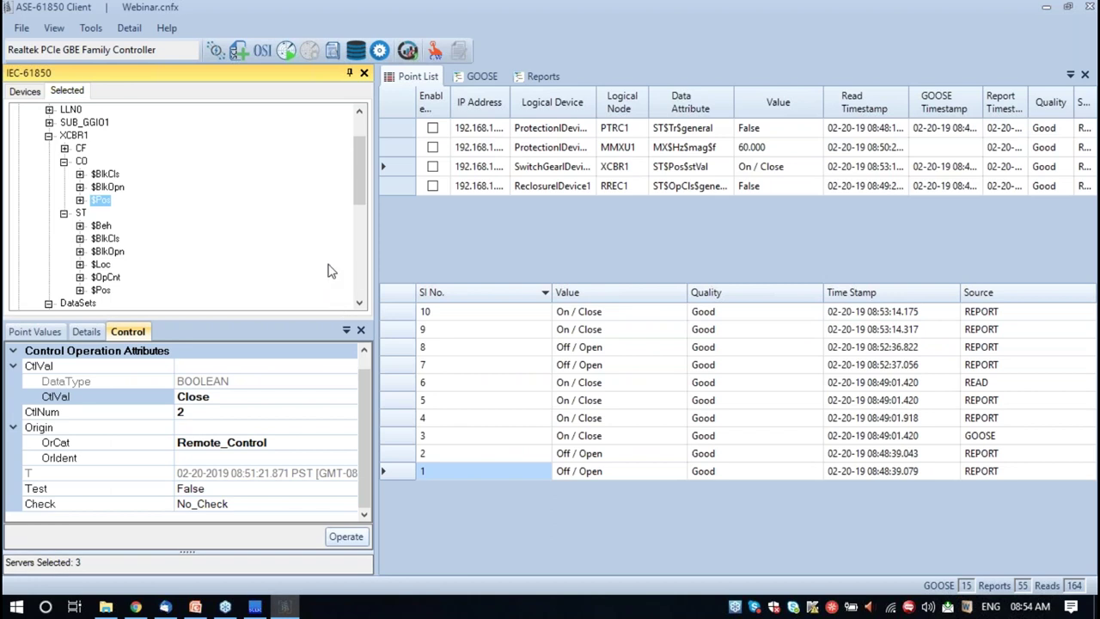
pyautogui.click(1047, 10)
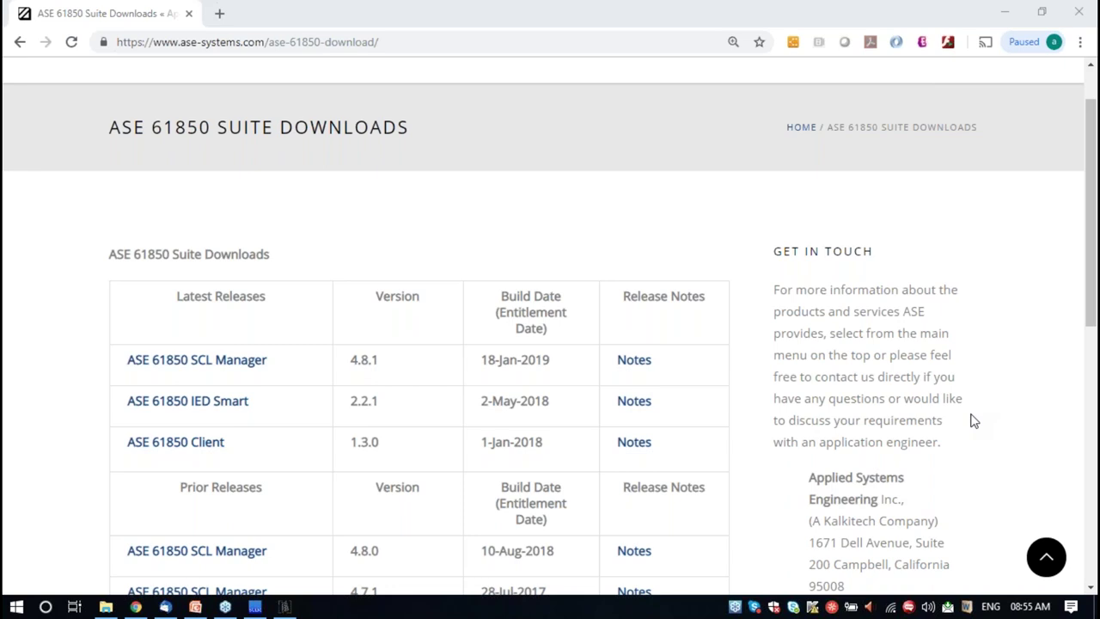
# Switch to SCL Manager and examine the available services of the Protection IED in the Webinar Demo project
pyautogui.click(251, 607)
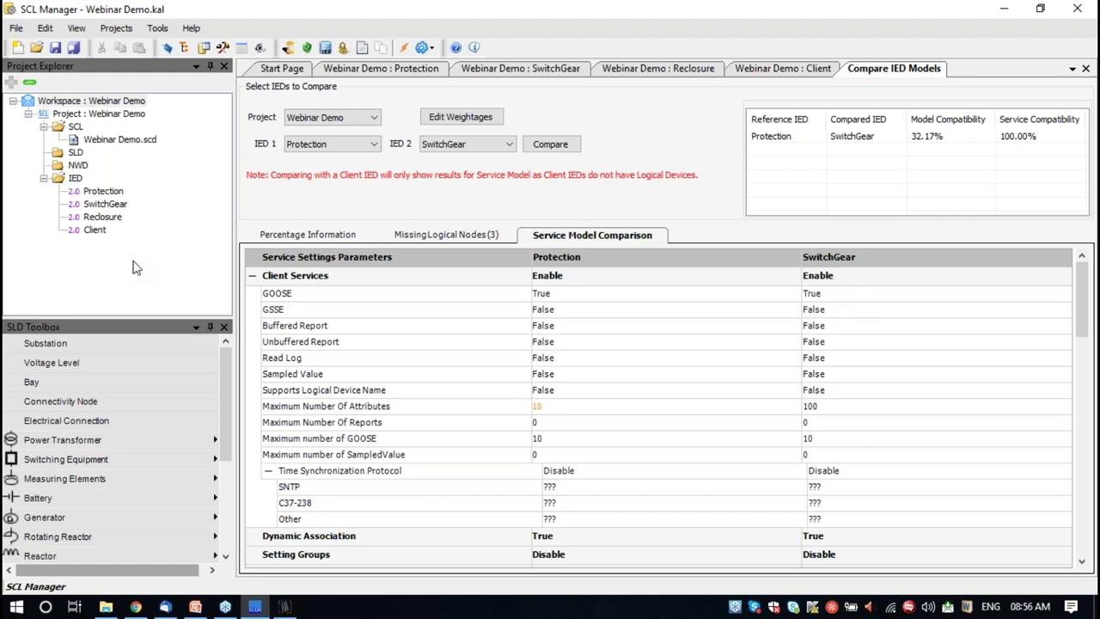
pyautogui.click(102, 194)
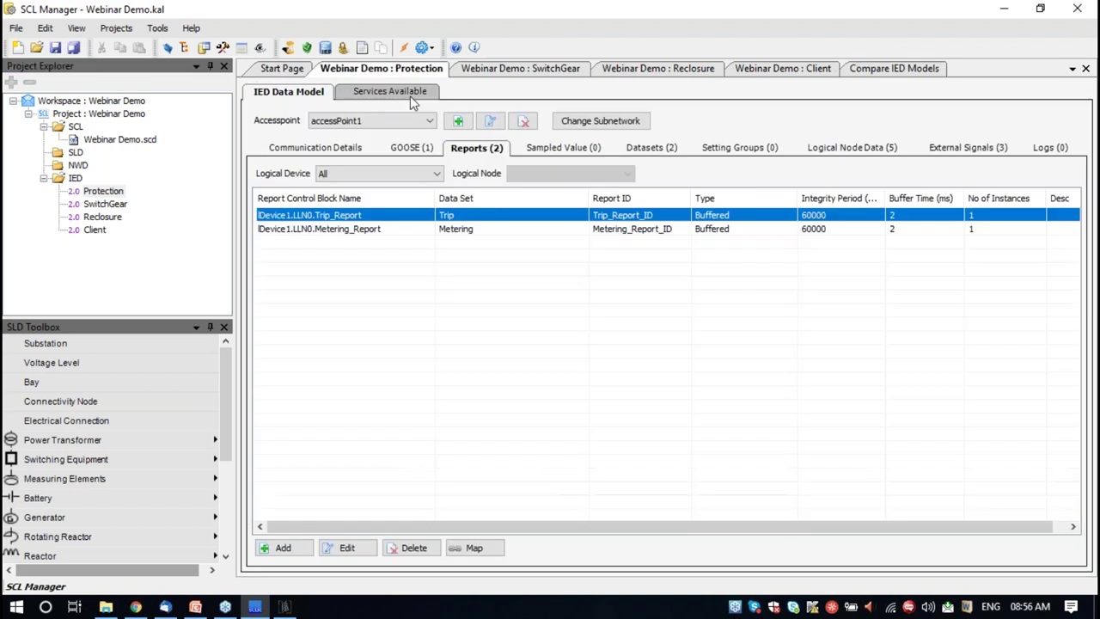
pyautogui.click(410, 96)
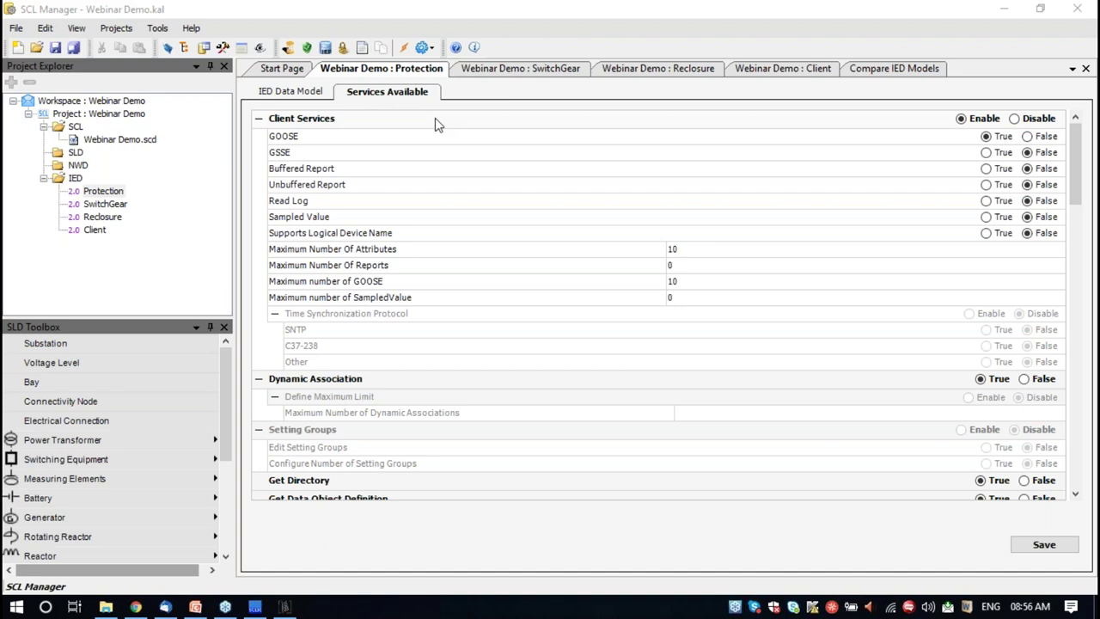
# Examine the external signals in the Protection IED's data model, including its input and remote datatags and destination mappings
pyautogui.click(94, 197)
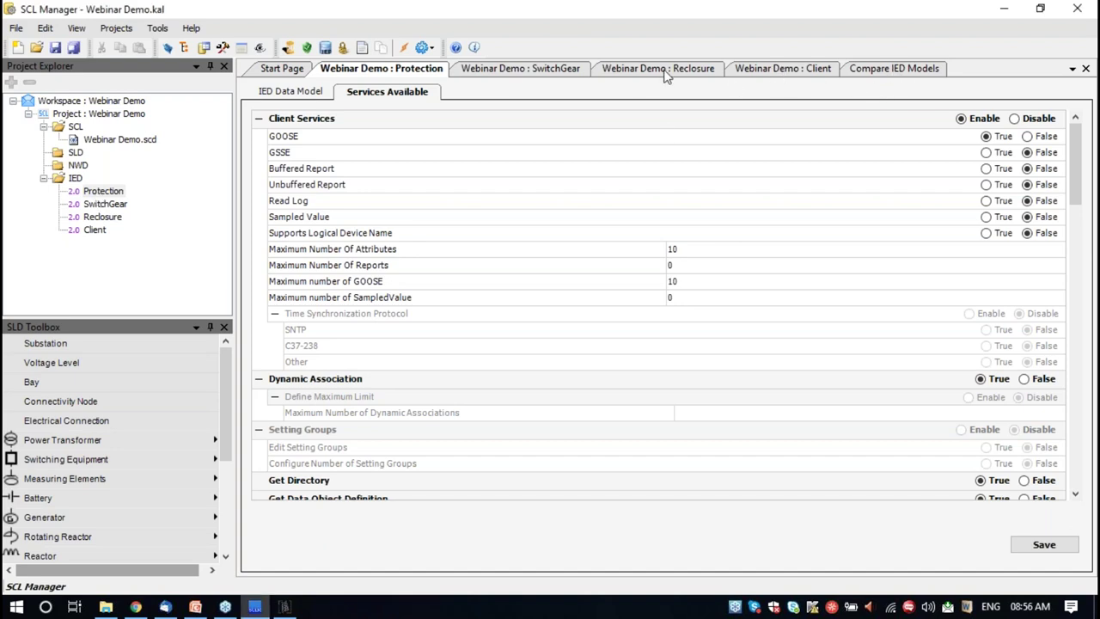
pyautogui.click(105, 193)
pyautogui.click(290, 92)
pyautogui.click(964, 148)
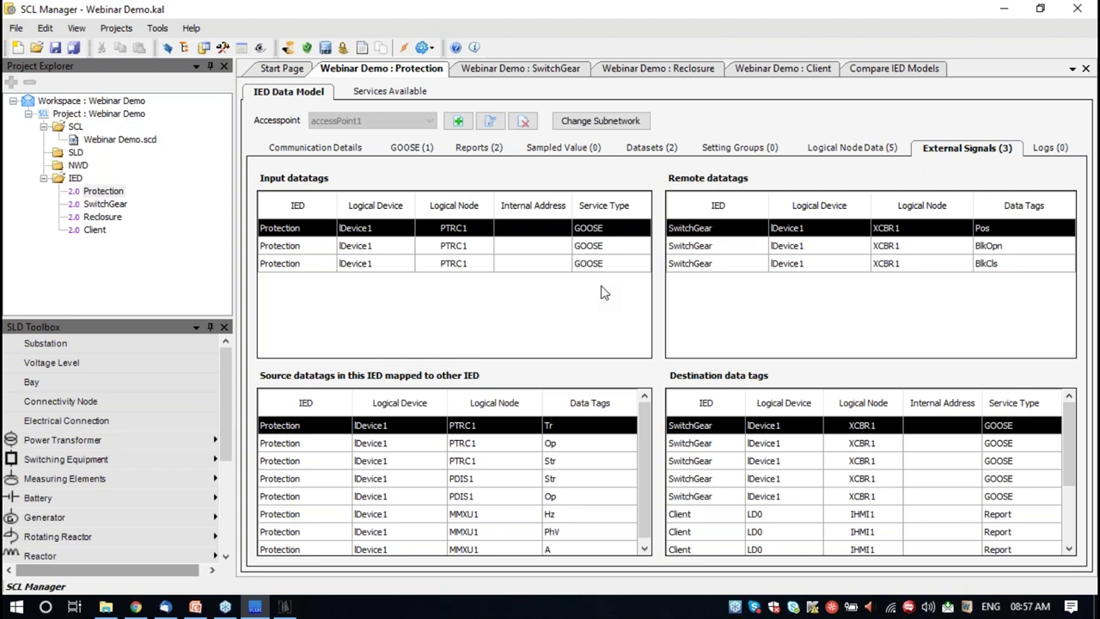
pyautogui.click(99, 192)
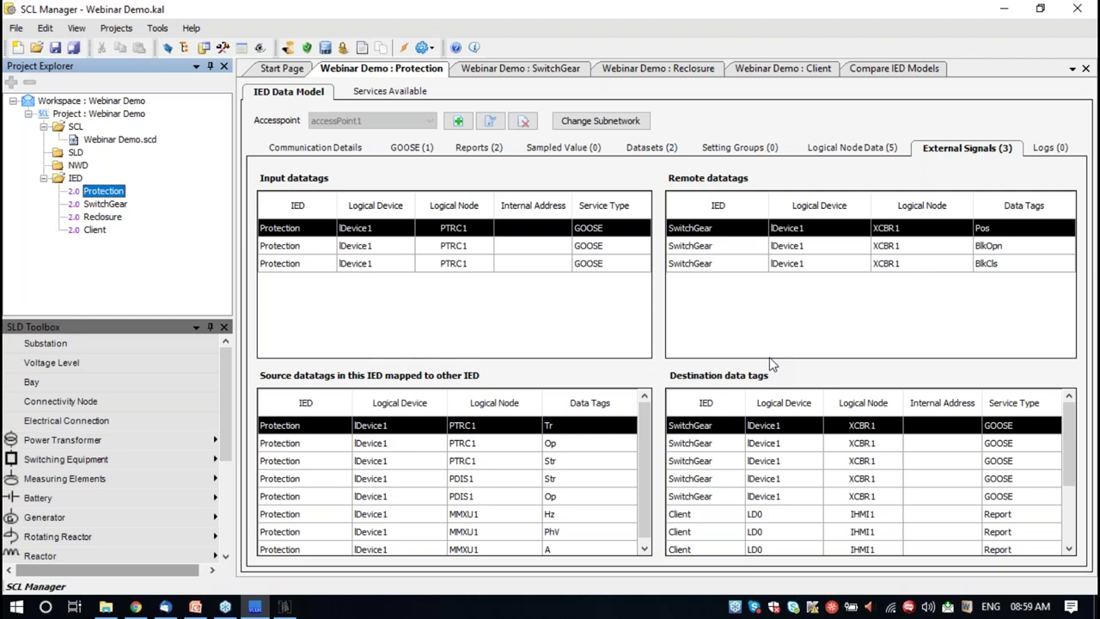
# Switch to ASE-61850 Client and narrow the IEC-61850 pane to give the Point List more width
pyautogui.click(286, 607)
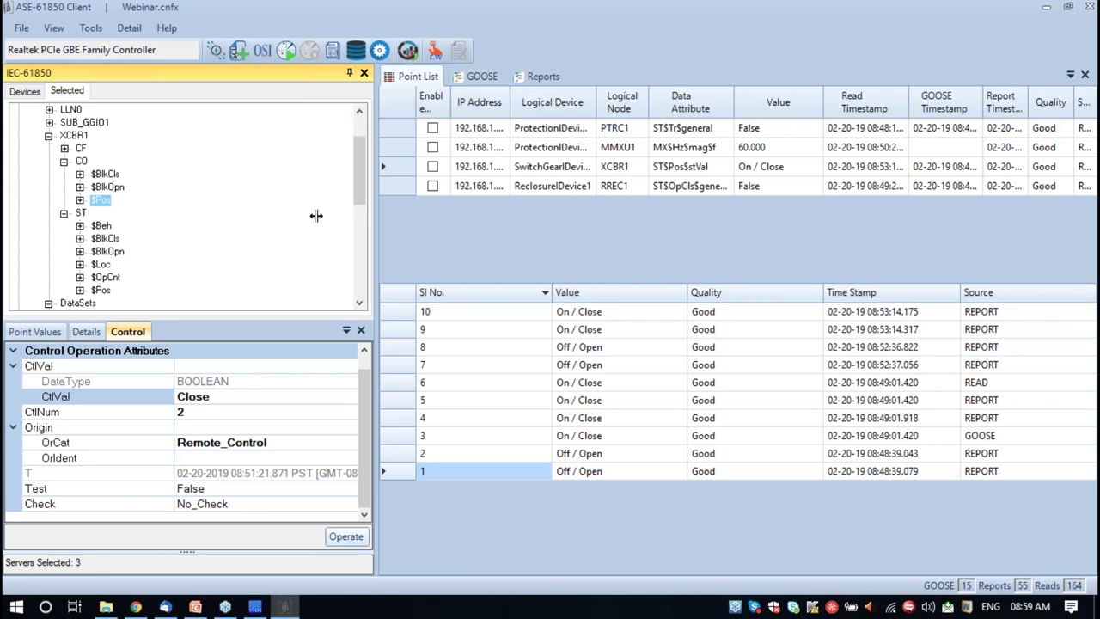
pyautogui.moveTo(316, 216); pyautogui.dragTo(318, 217)
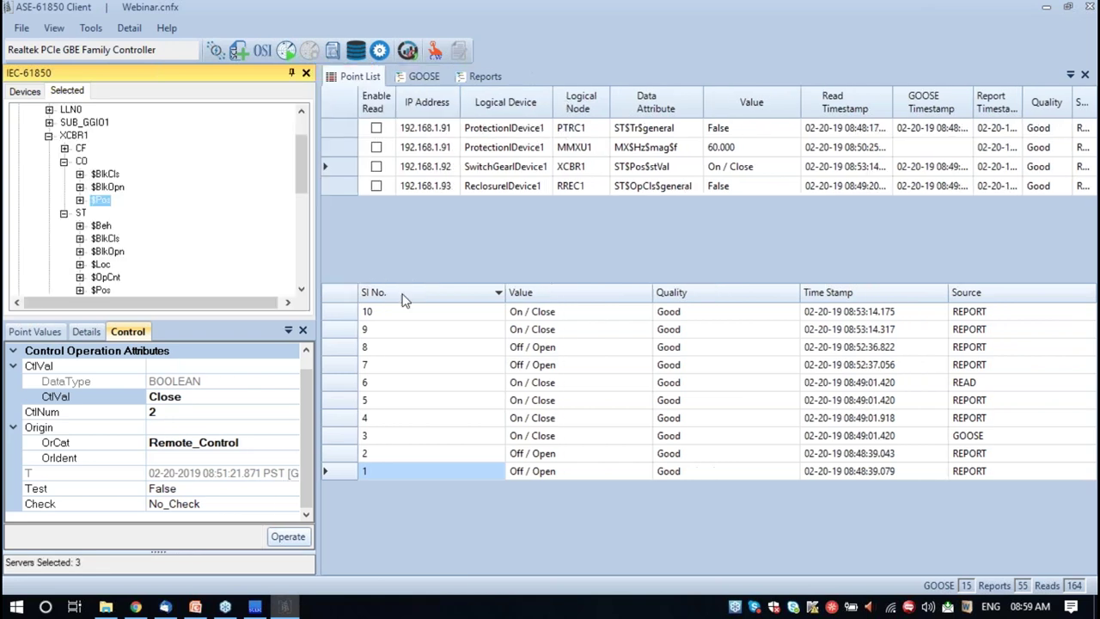